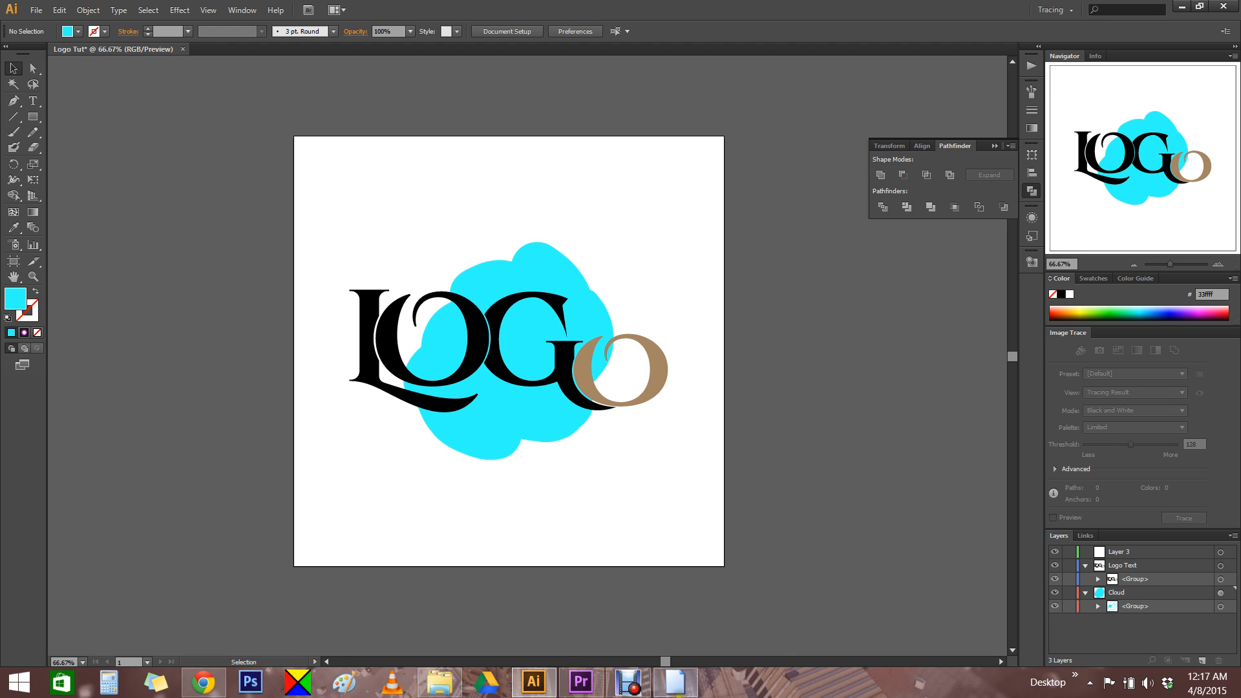
# Switch to Chrome and search Google Images for "apple"
pyautogui.click(206, 691)
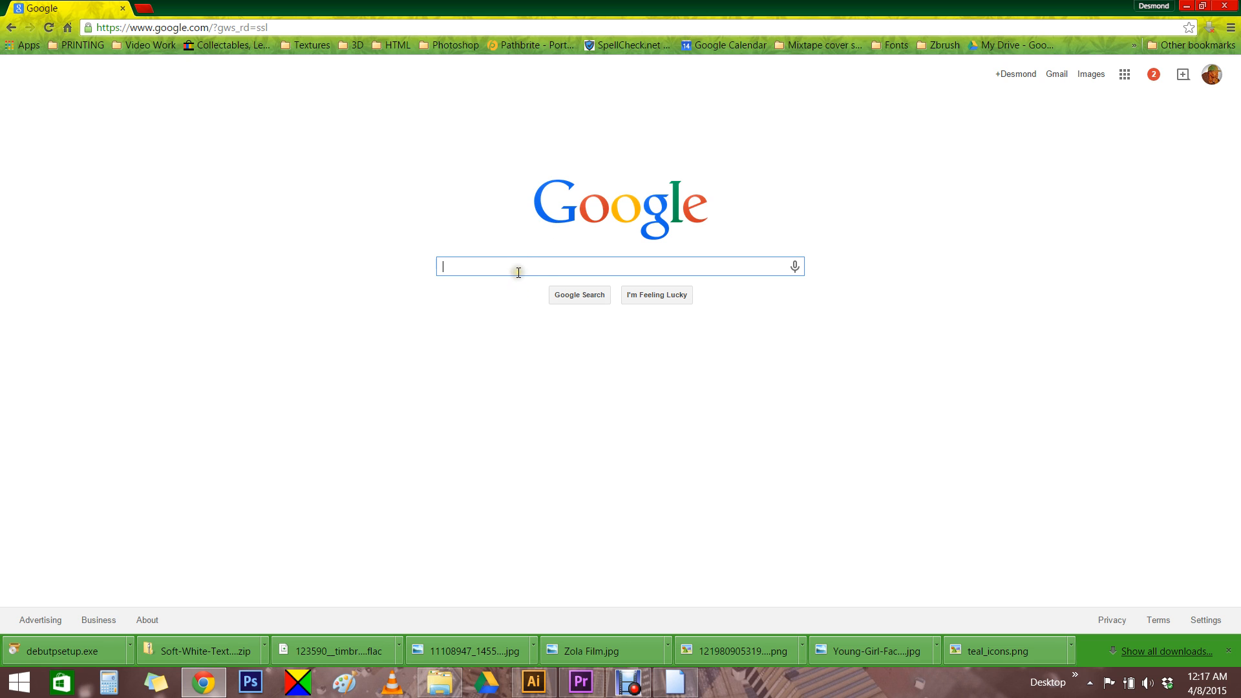
pyautogui.write('apple')
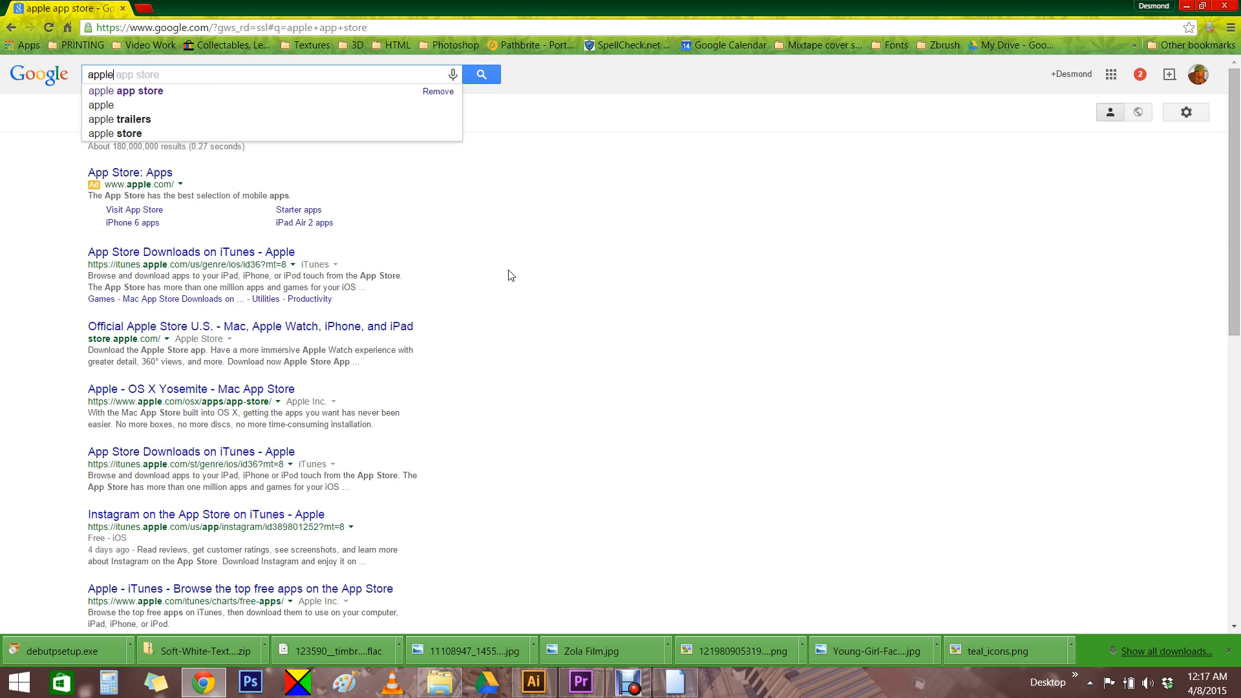
pyautogui.press('Return')
pyautogui.click(182, 115)
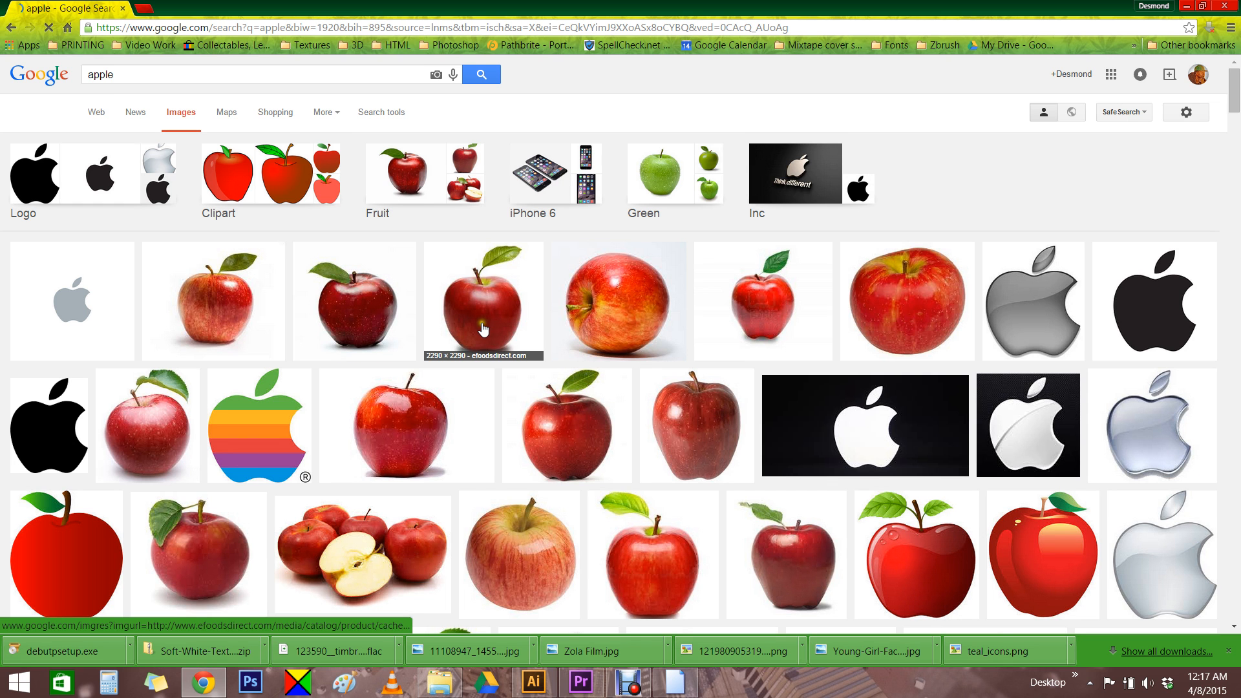
# Try to open the full-size version of the dark red apple photo from dreamatico.com, and return to the image results
pyautogui.click(347, 316)
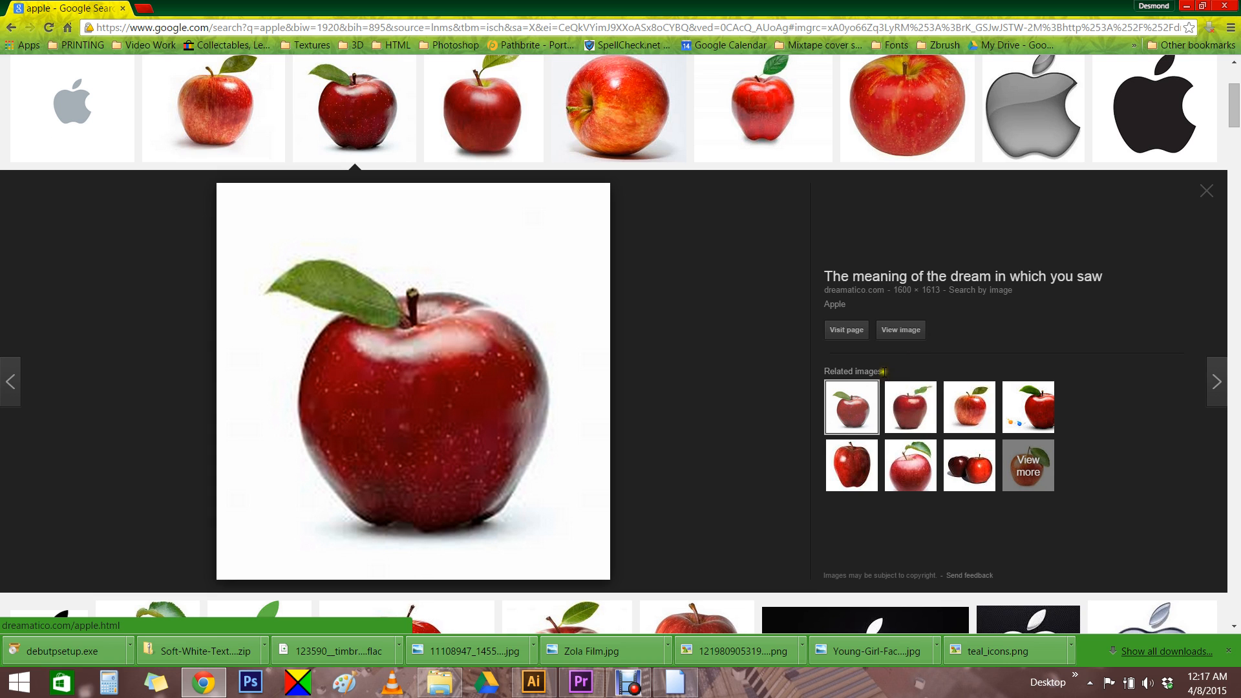
pyautogui.click(902, 332)
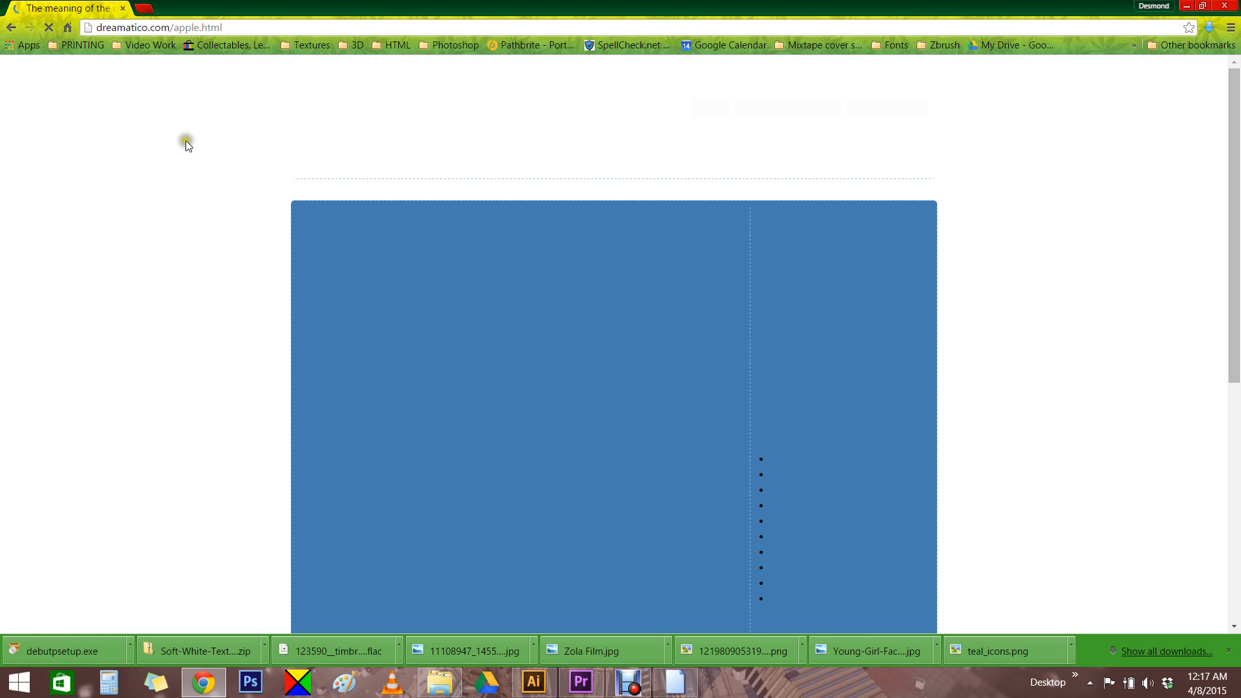
pyautogui.click(11, 27)
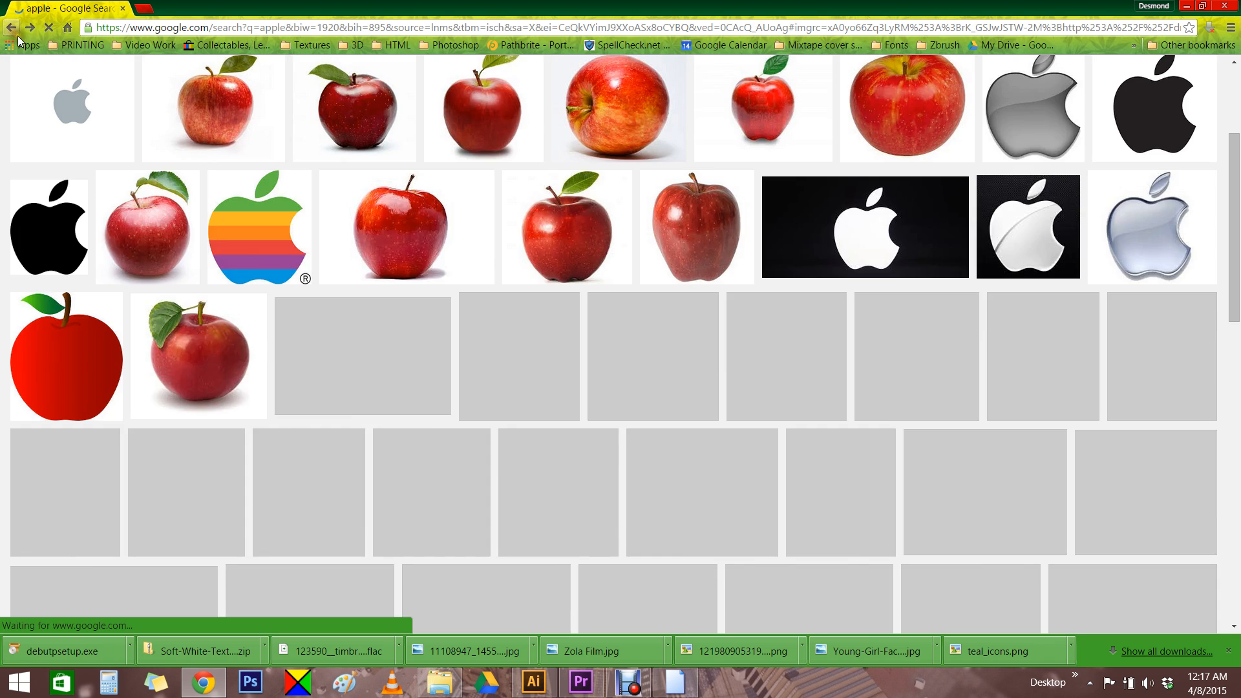
pyautogui.scroll(3, 633, 290)
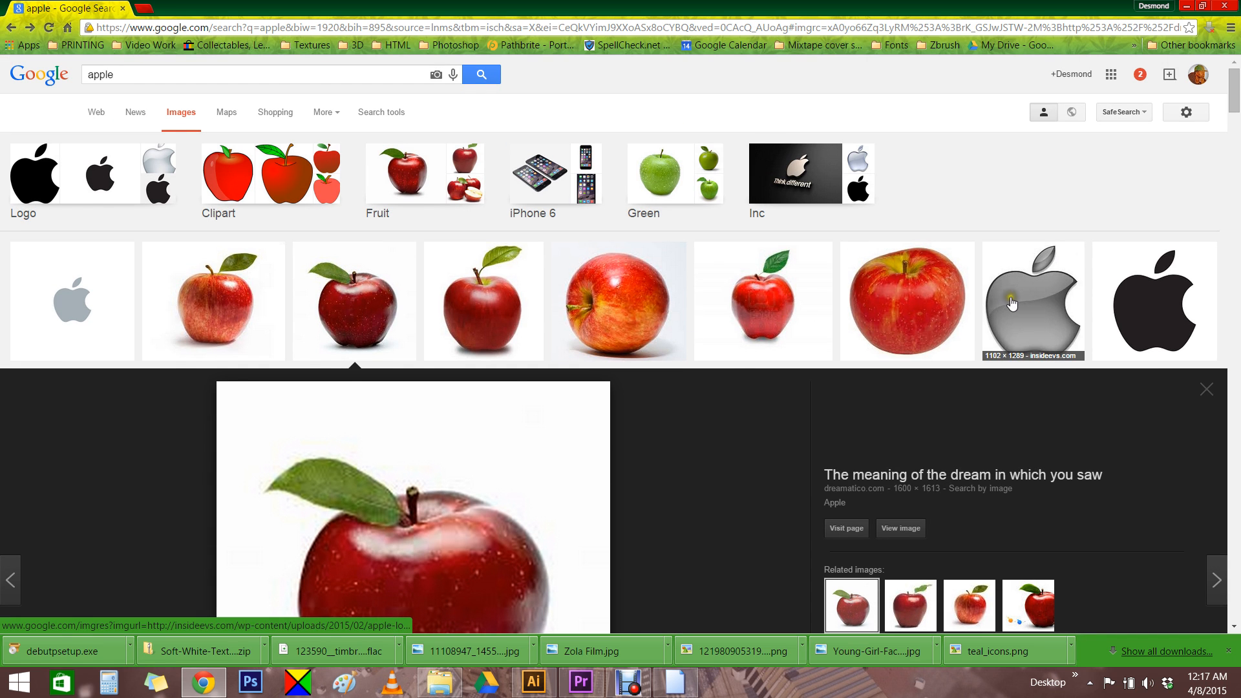
# Browse further apple results and try to open the noBACKS "Red Apple Eleven" photo at full size, returning to the first results
pyautogui.scroll(-3, 872, 317)
pyautogui.scroll(-8, 845, 336)
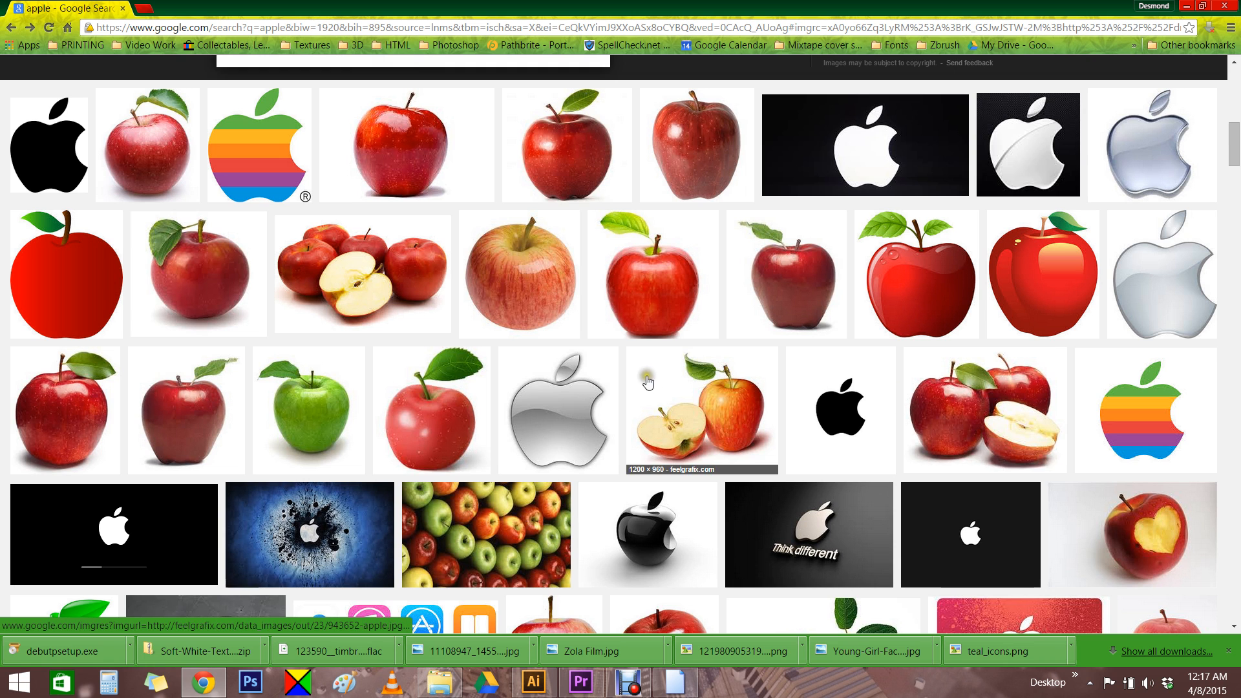
pyautogui.scroll(-3, 875, 463)
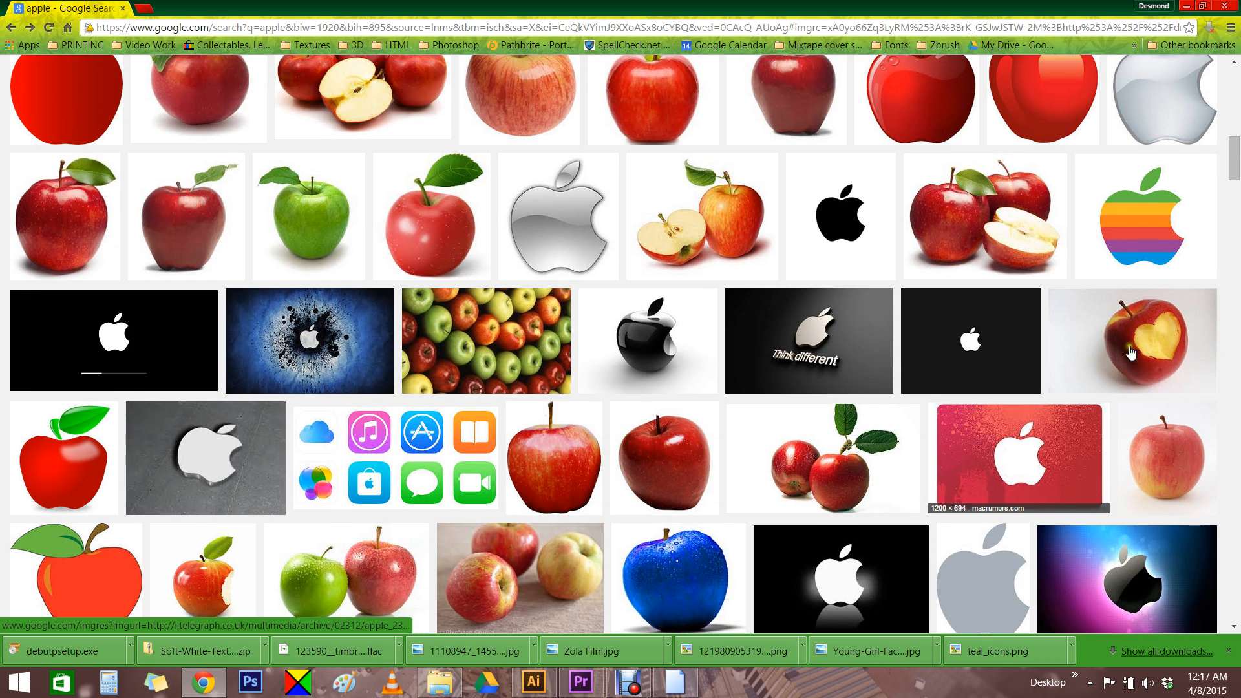
pyautogui.scroll(-2, 1020, 456)
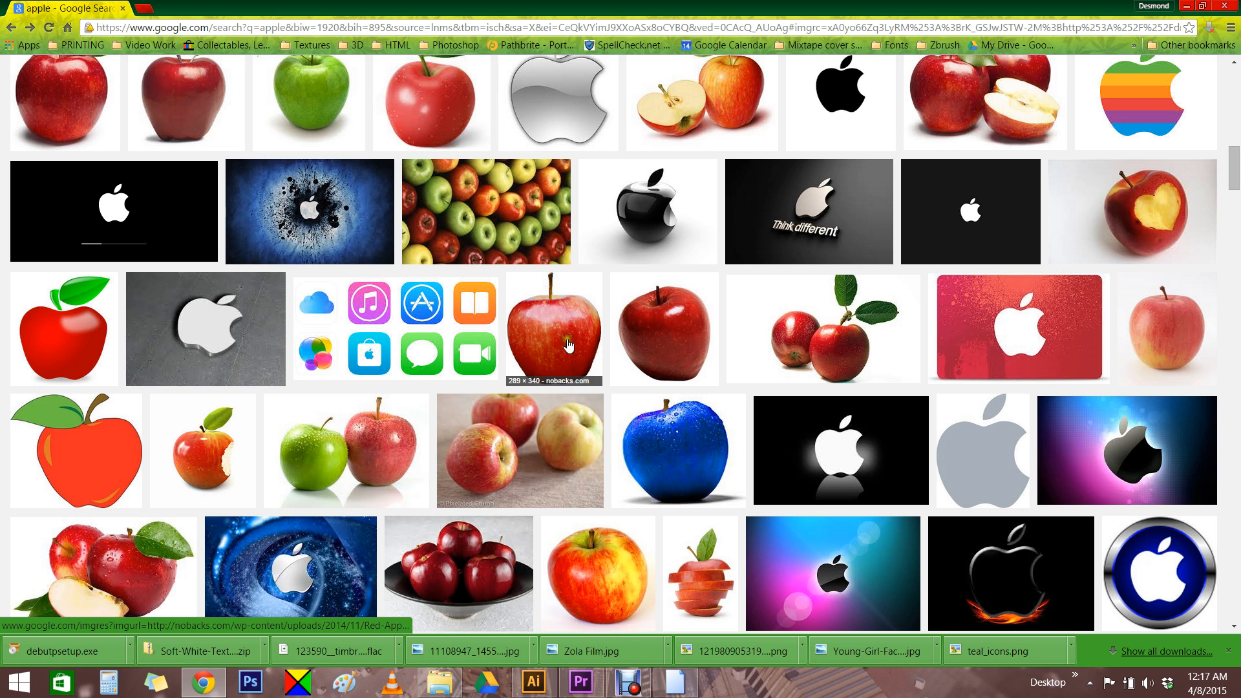
pyautogui.click(536, 335)
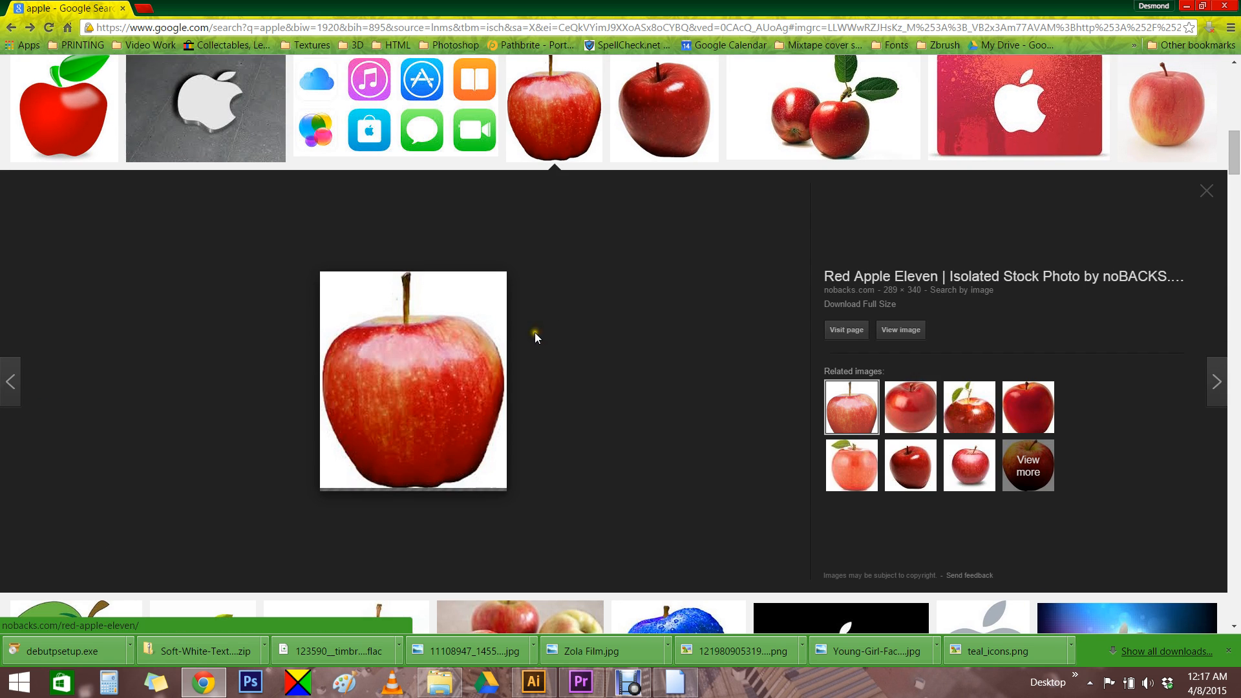
pyautogui.click(910, 343)
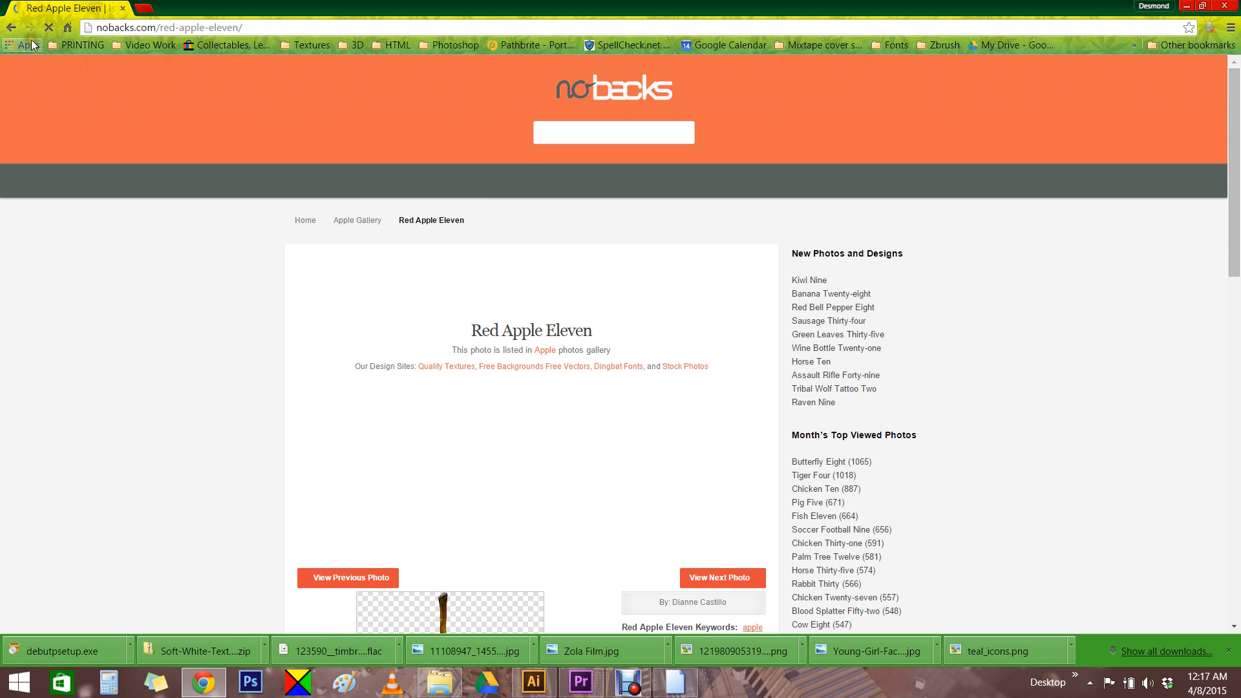
pyautogui.click(11, 28)
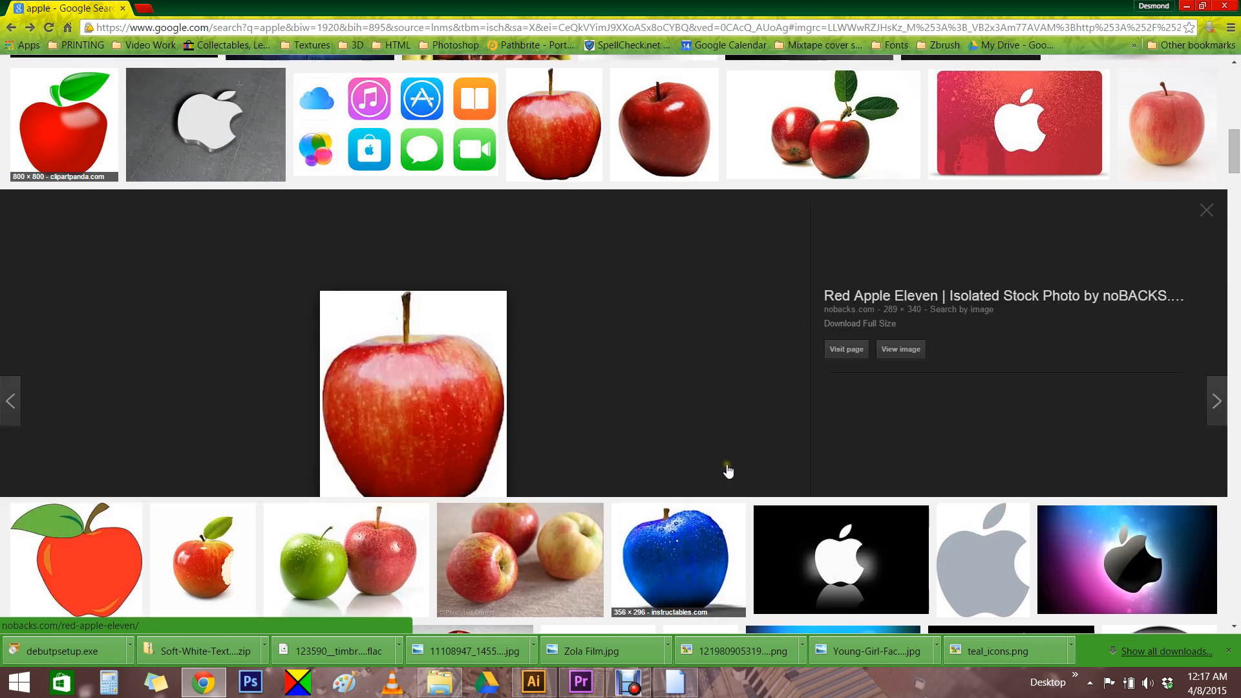
pyautogui.scroll(5, 723, 446)
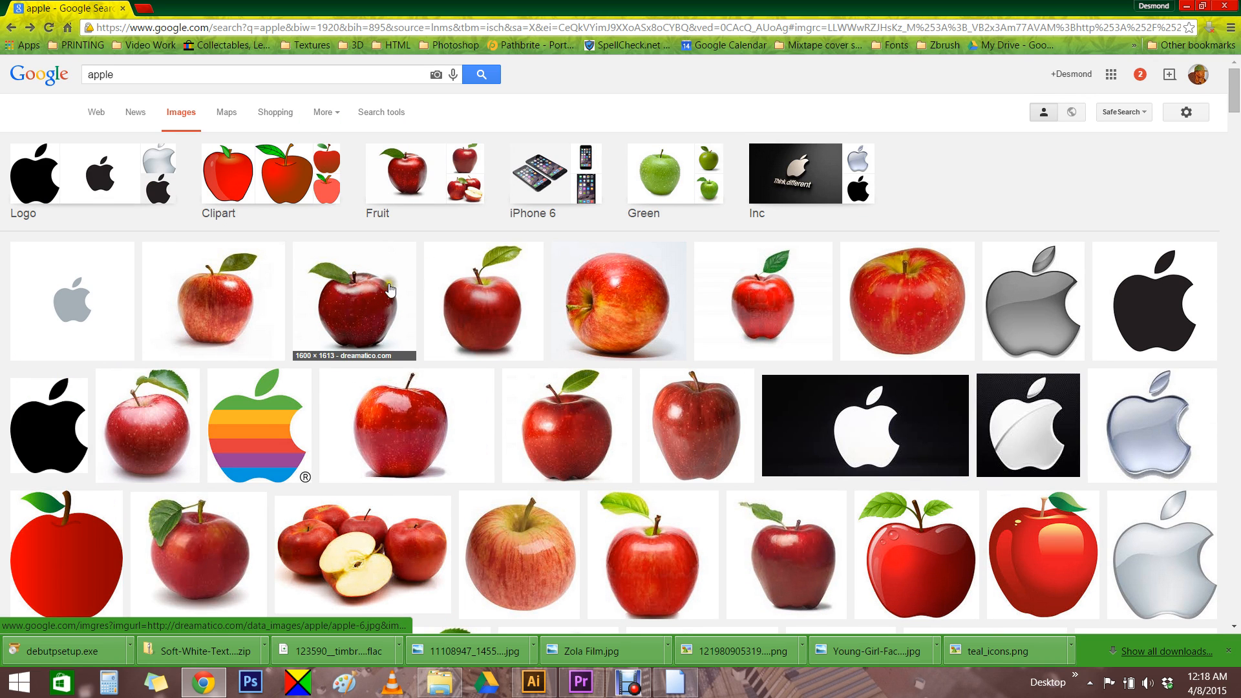
# Open the dreamatico.com page from the leafed red apple result and display its apple-3.jpg photo at full size
pyautogui.click(226, 282)
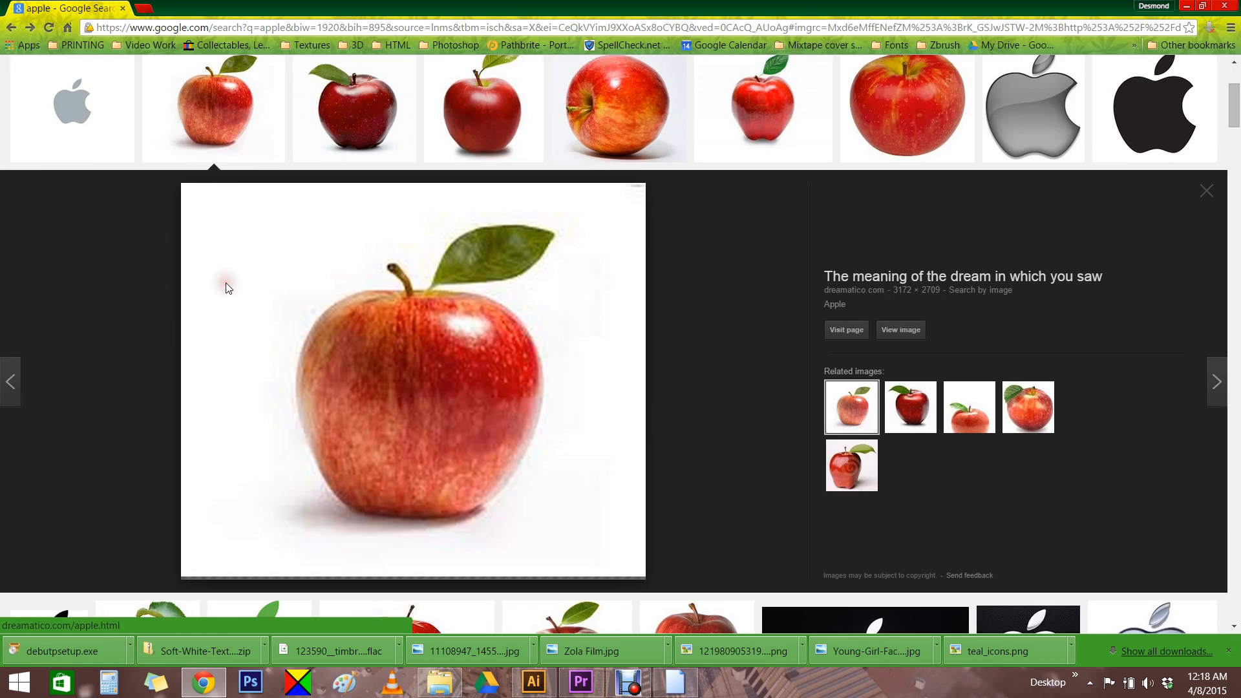
pyautogui.click(899, 330)
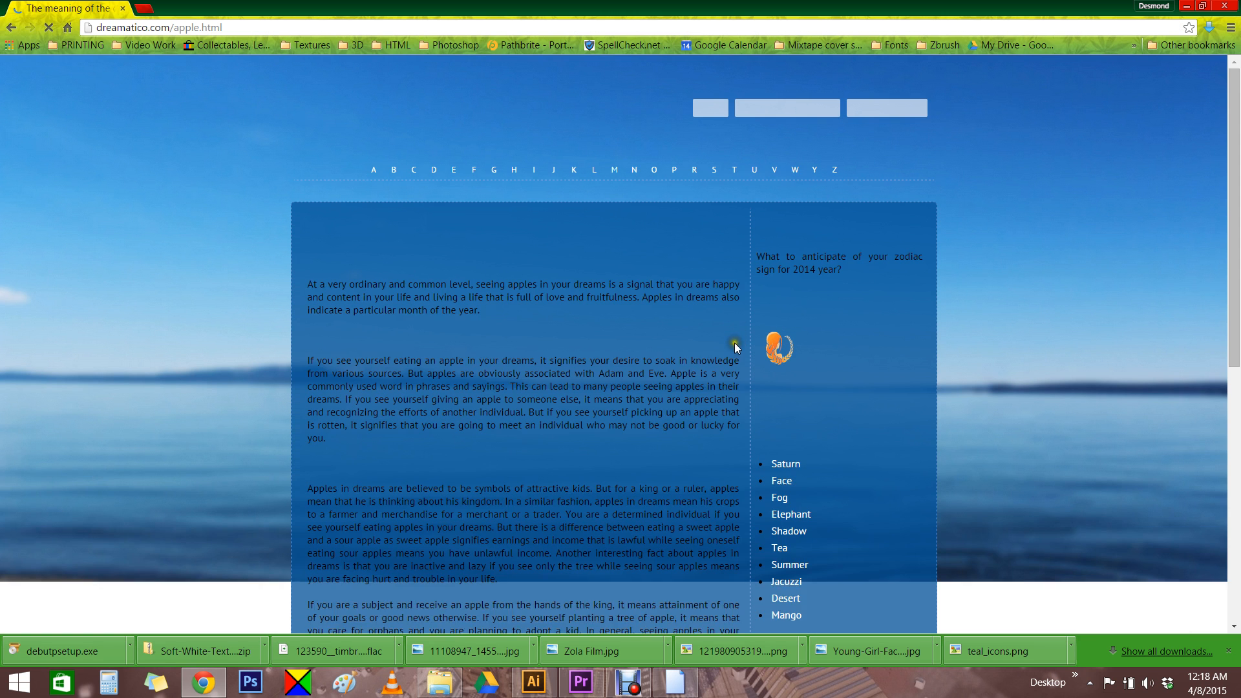
pyautogui.scroll(-7, 689, 359)
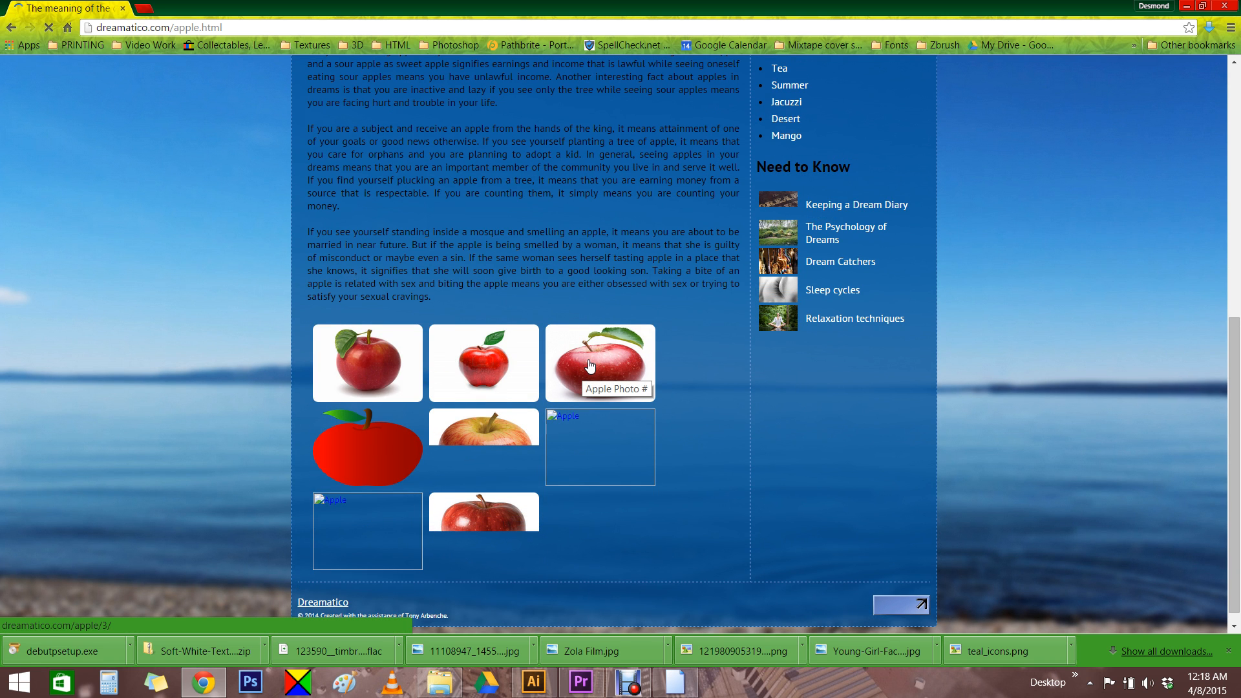
pyautogui.click(616, 364)
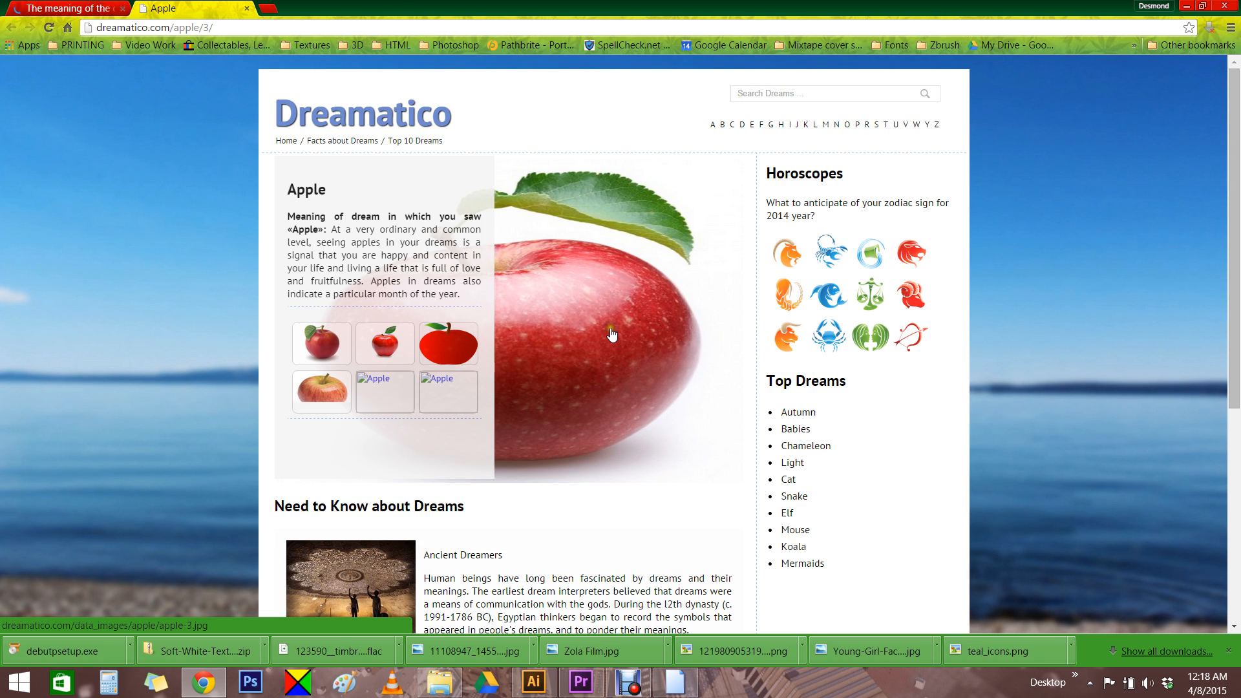
pyautogui.click(611, 329)
# Save the apple photo as apple-3.jpg in the 01 IMAGE DUMP folder on the Desktop
pyautogui.rightClick(150, 234)
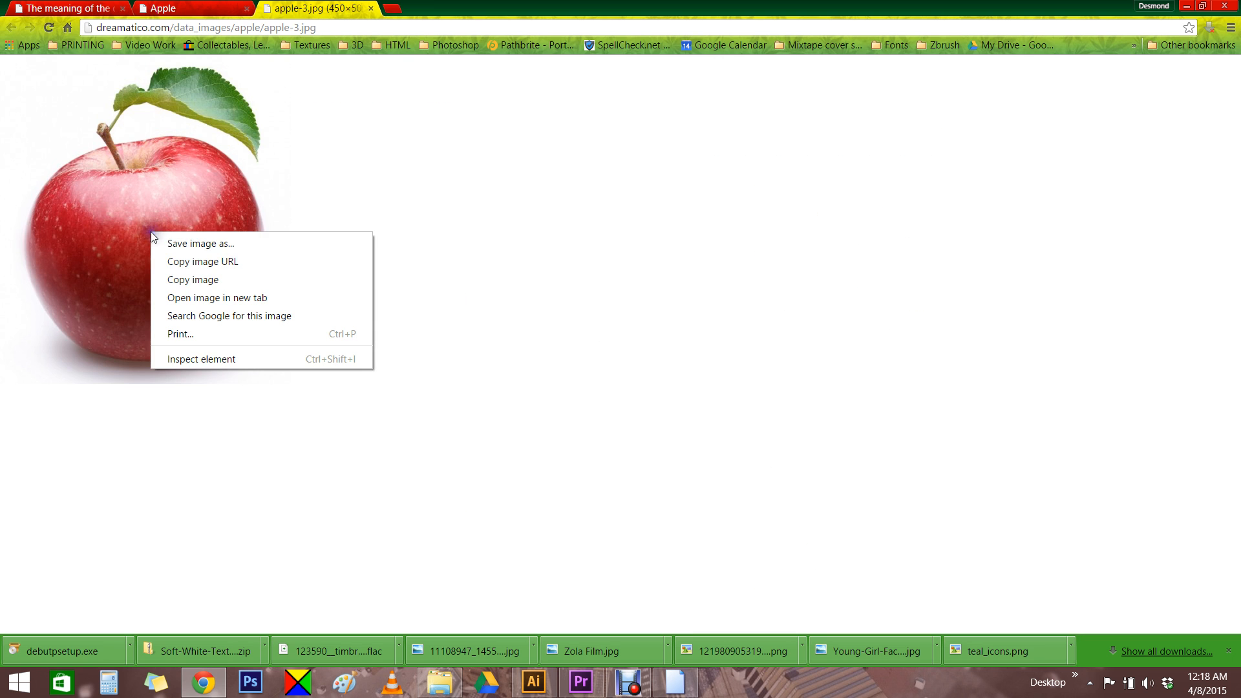
pyautogui.click(170, 242)
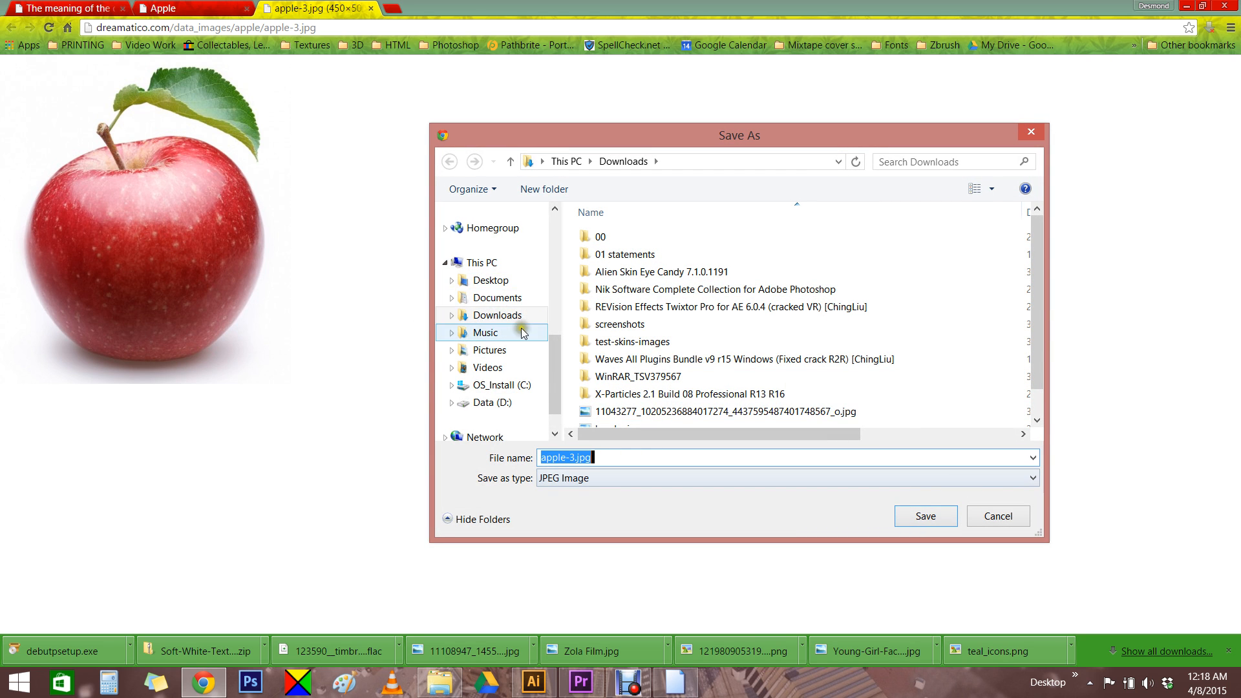
pyautogui.click(491, 280)
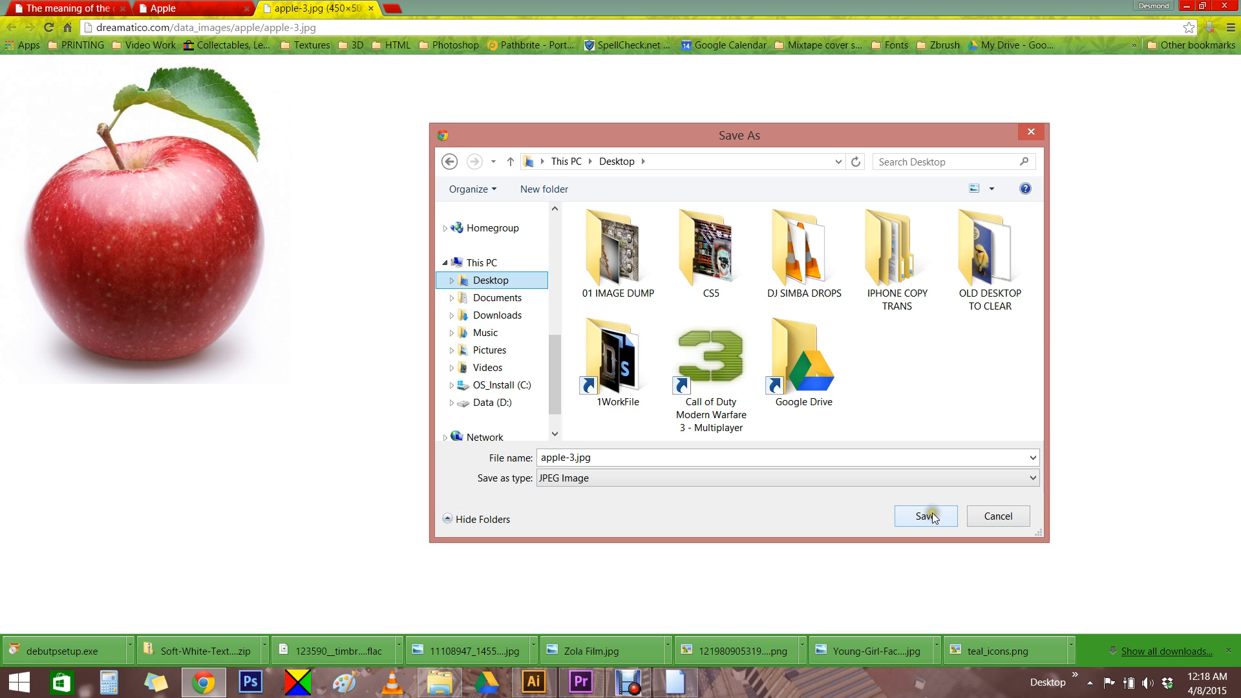
pyautogui.doubleClick(607, 279)
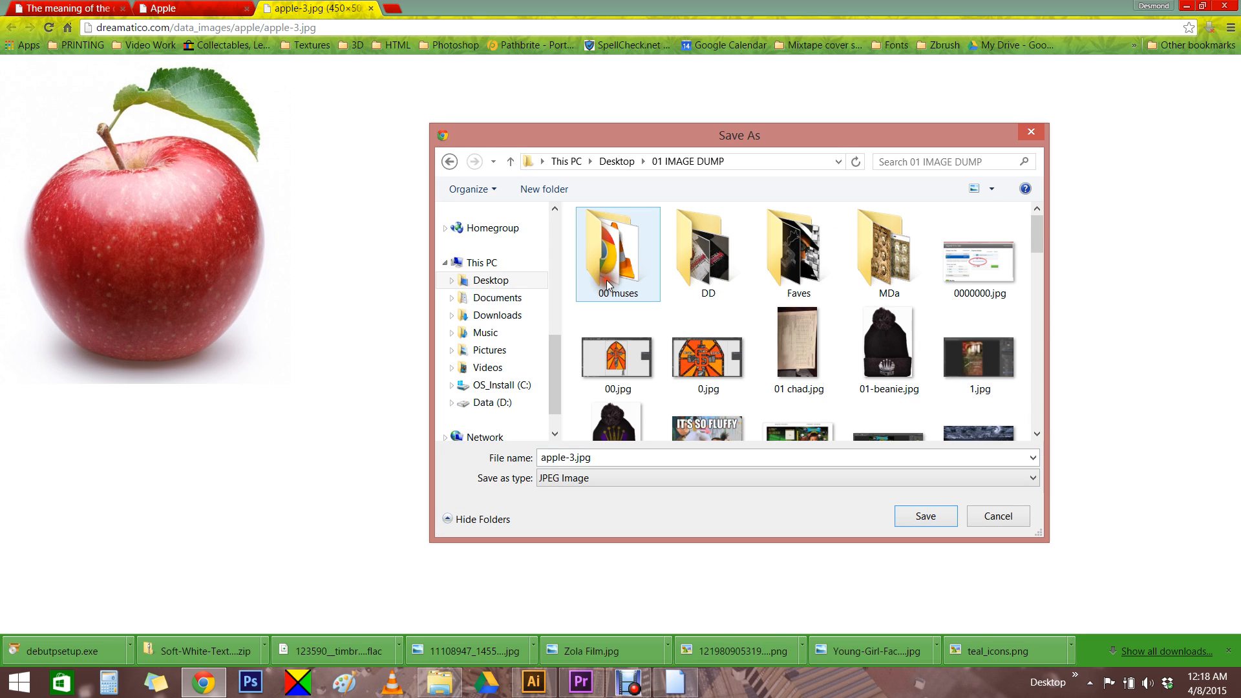
pyautogui.click(930, 515)
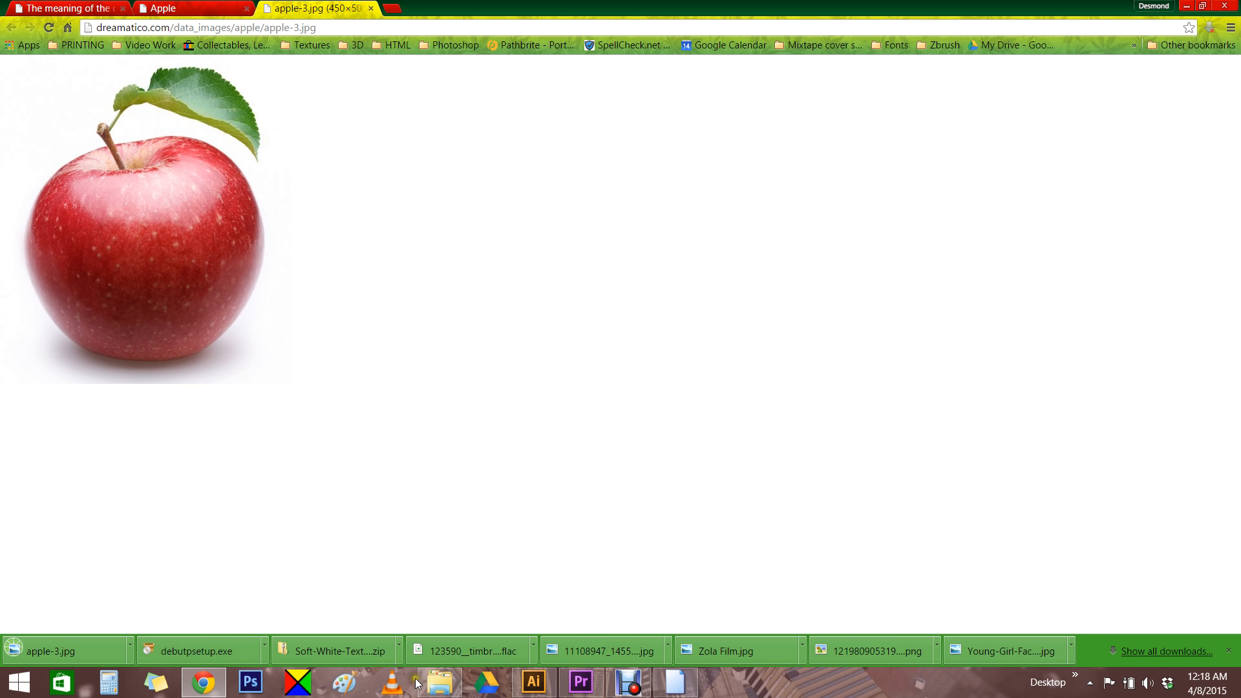
# Switch to Illustrator and open apple-3.jpg from the 01 IMAGE DUMP folder on the Desktop
pyautogui.click(533, 682)
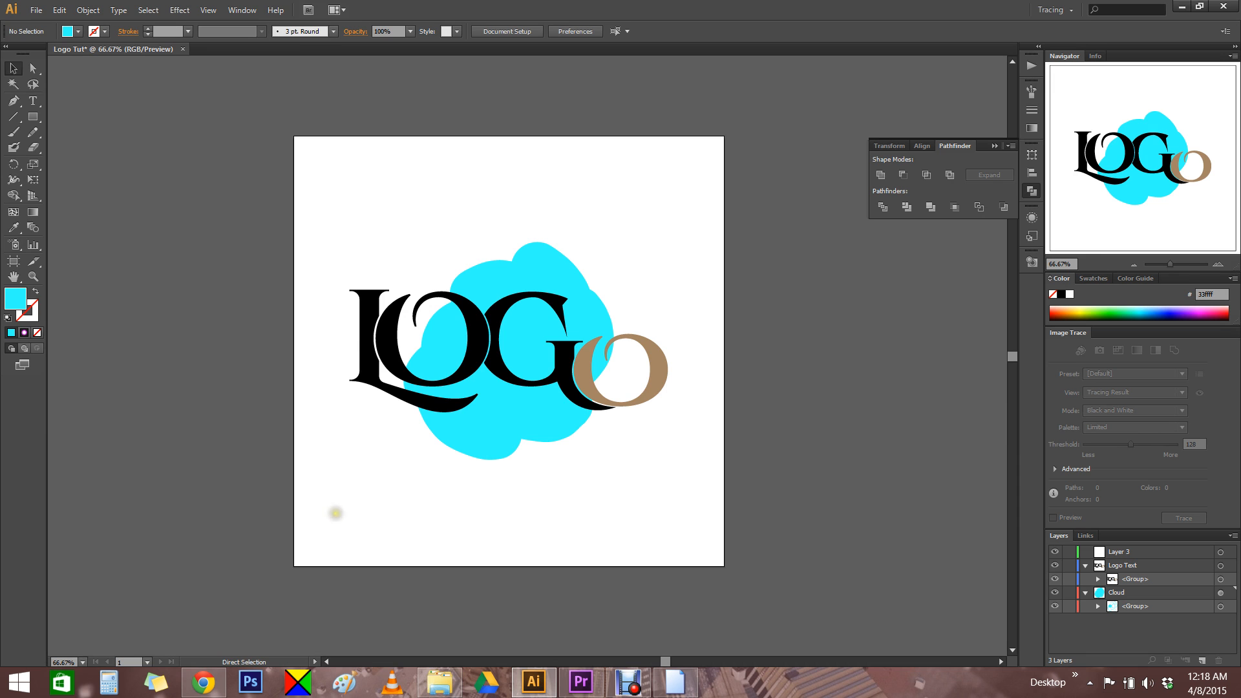
pyautogui.hotkey('ctrl', 'o')
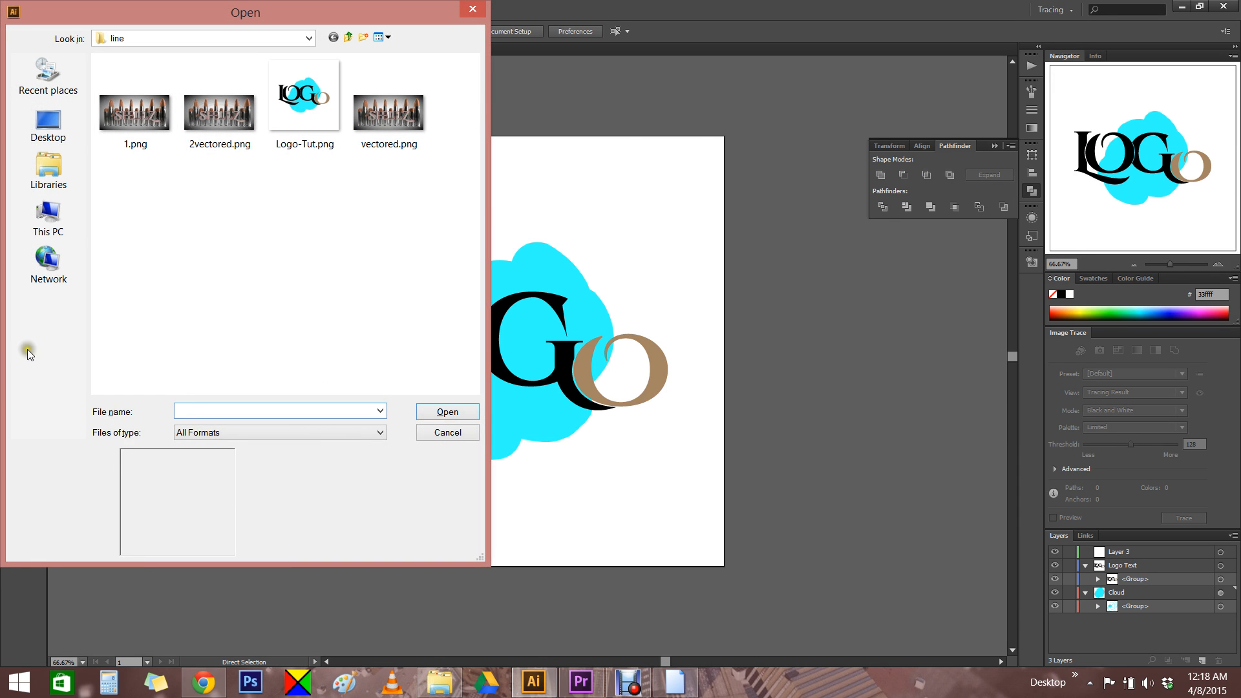
pyautogui.moveTo(294, 16); pyautogui.dragTo(773, 135)
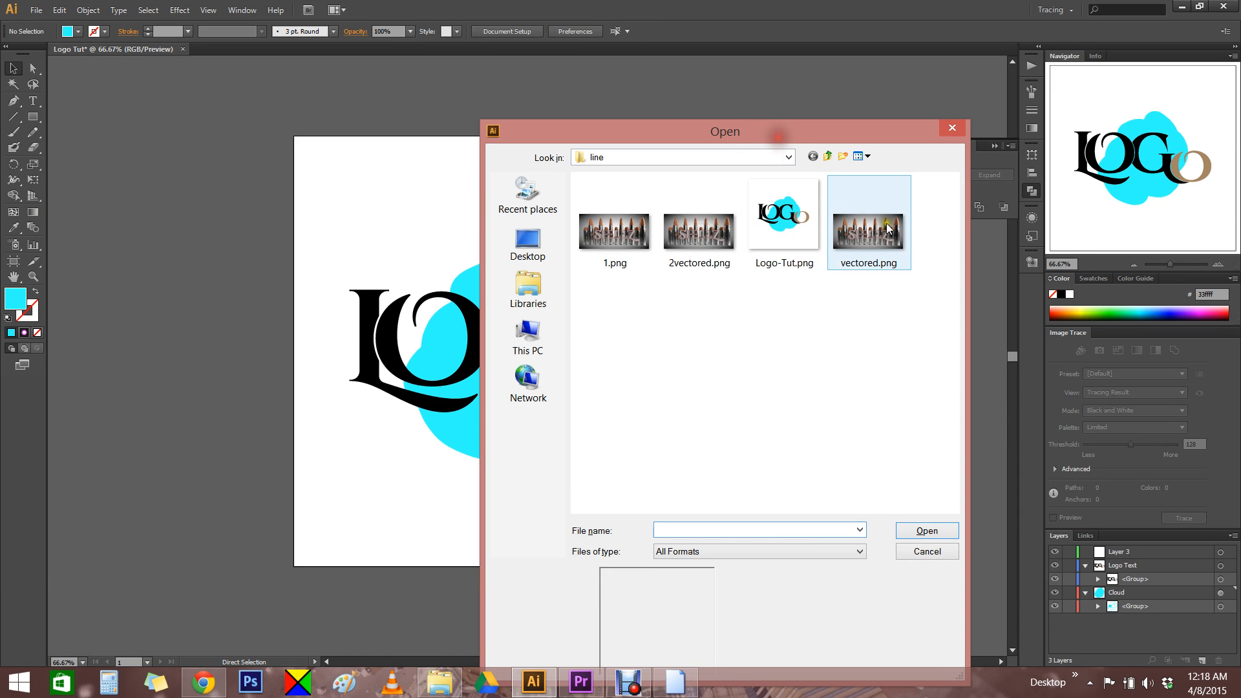
pyautogui.click(522, 252)
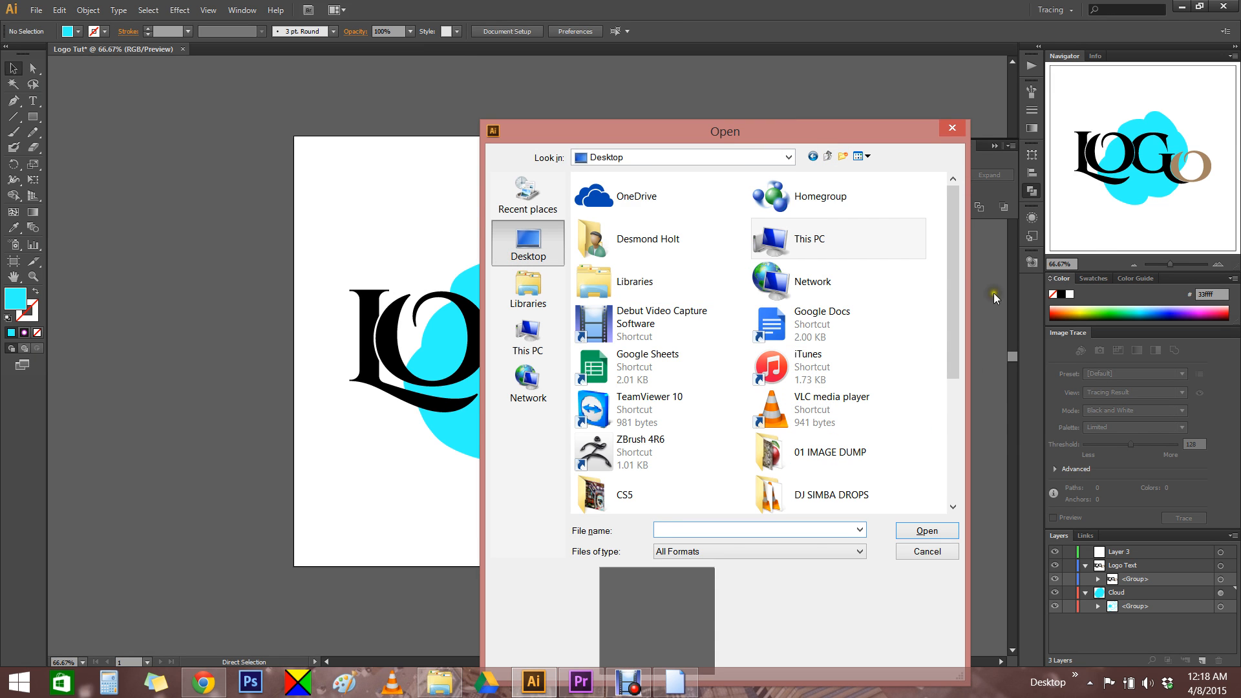
pyautogui.doubleClick(796, 460)
pyautogui.click(868, 356)
pyautogui.scroll(-2, 877, 371)
pyautogui.scroll(-5, 877, 372)
pyautogui.doubleClick(870, 285)
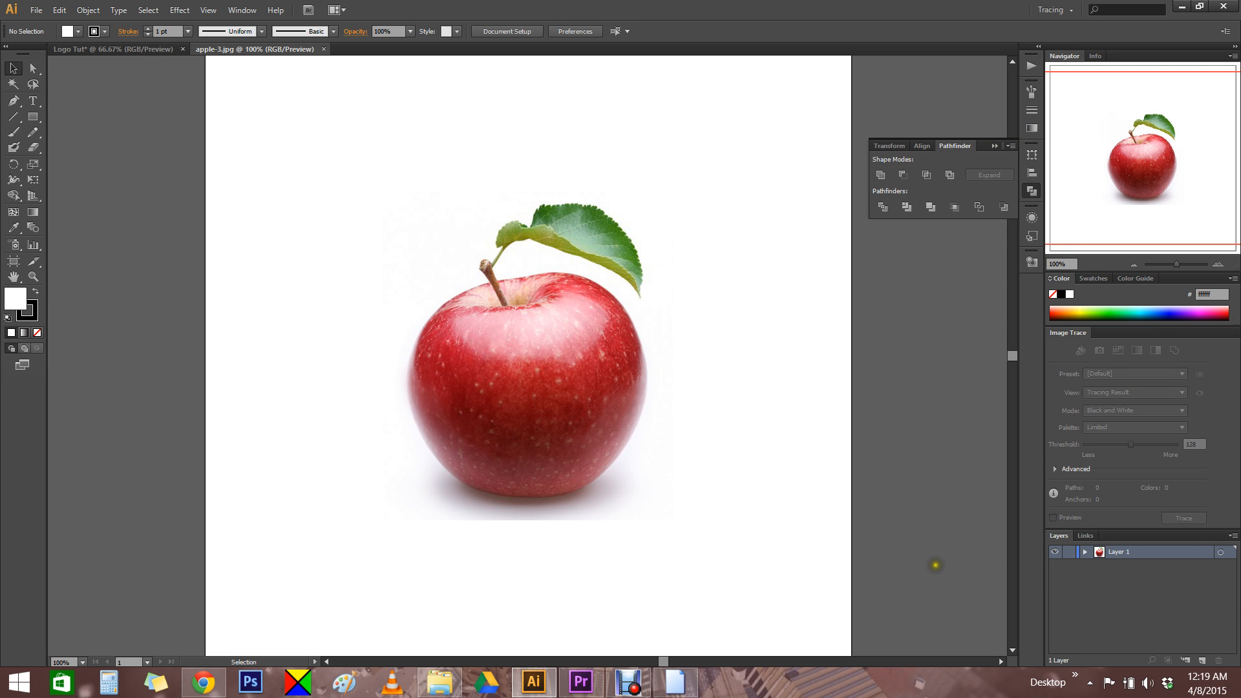
# Select the apple image and show the transparency grid behind the artwork
pyautogui.hotkey('ctrl', 'a')
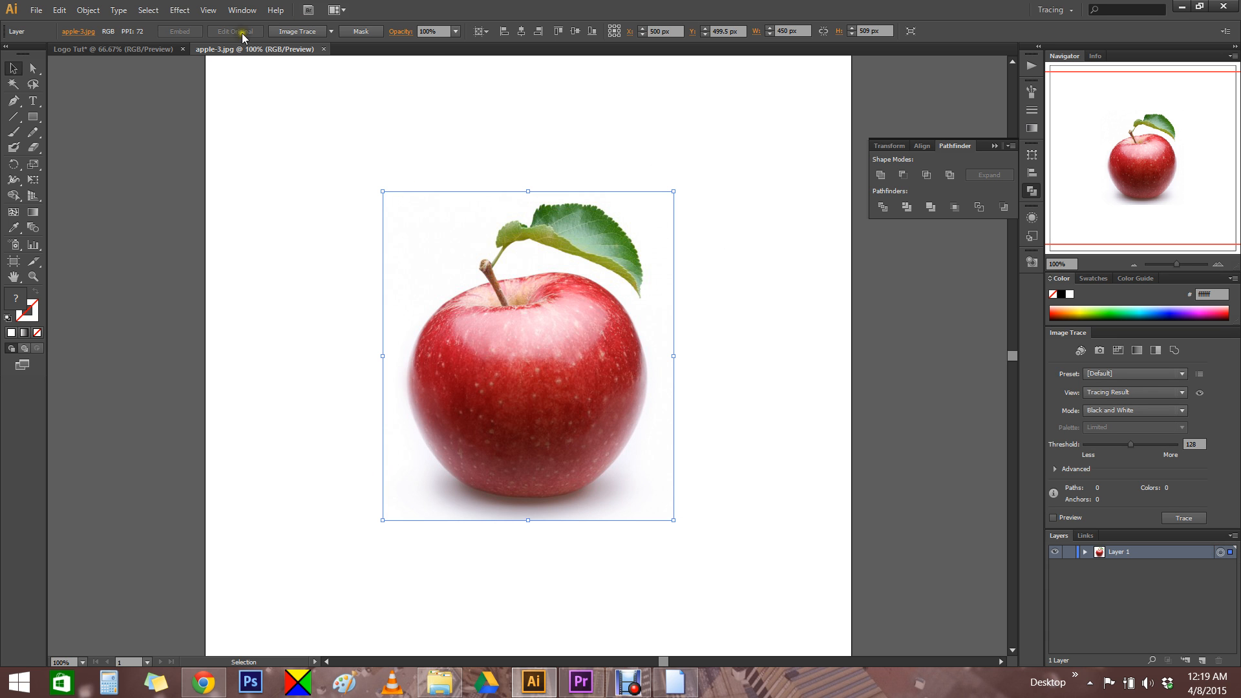
pyautogui.click(217, 13)
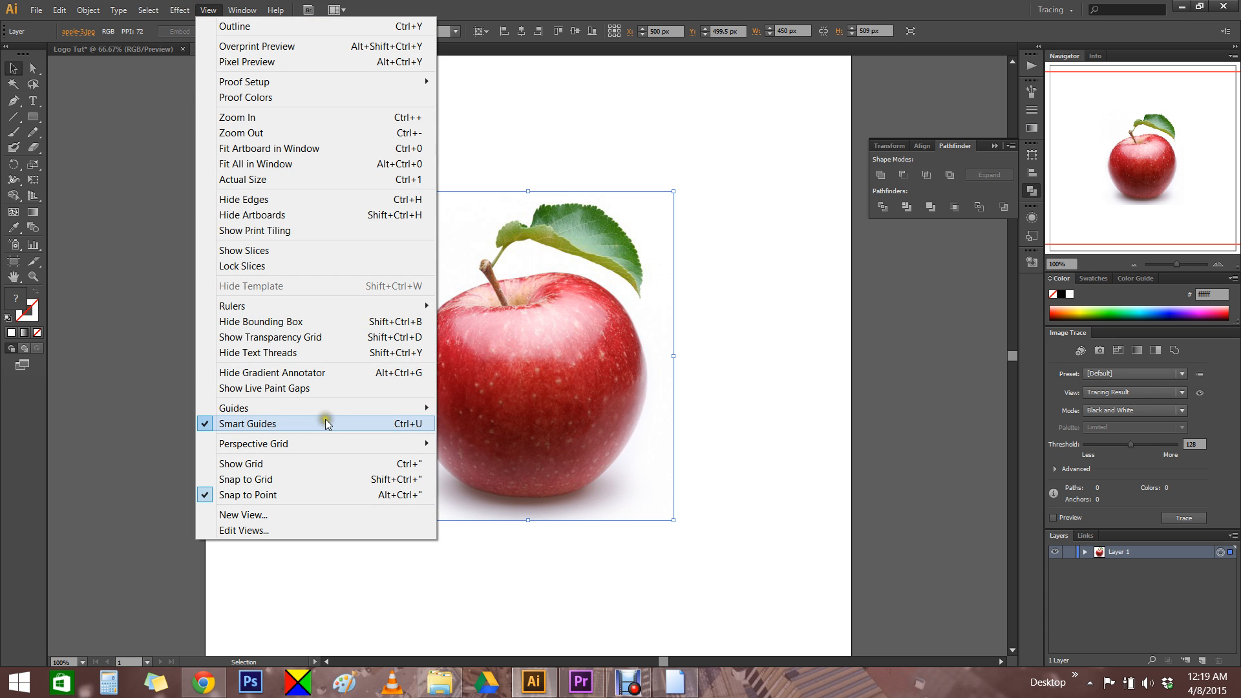
pyautogui.click(319, 336)
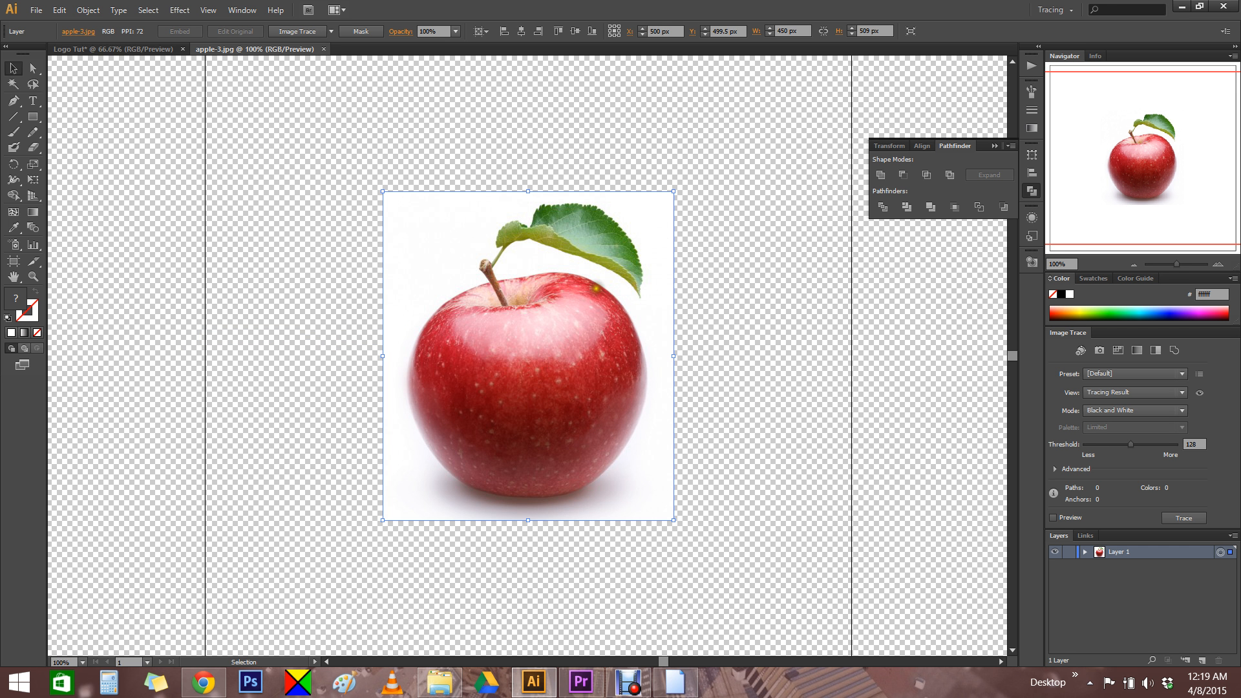
# Fit the artboard to the bounds of the apple artwork
pyautogui.keyDown('ctrl'); pyautogui.keyDown('alt'); pyautogui.click(715, 475); pyautogui.keyUp('alt'); pyautogui.keyUp('ctrl')
pyautogui.keyDown('ctrl'); pyautogui.keyDown('alt'); pyautogui.click(715, 472); pyautogui.keyUp('alt'); pyautogui.keyUp('ctrl')
pyautogui.moveTo(378, 362); pyautogui.dragTo(579, 547)
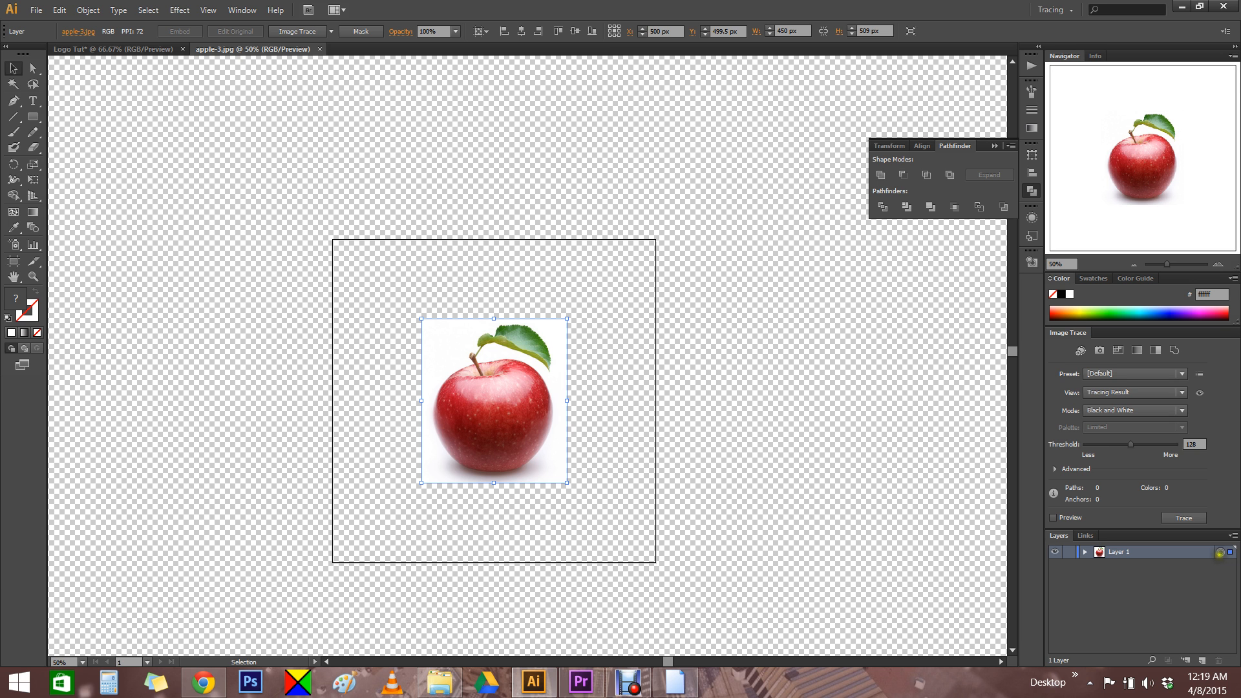
pyautogui.click(1219, 552)
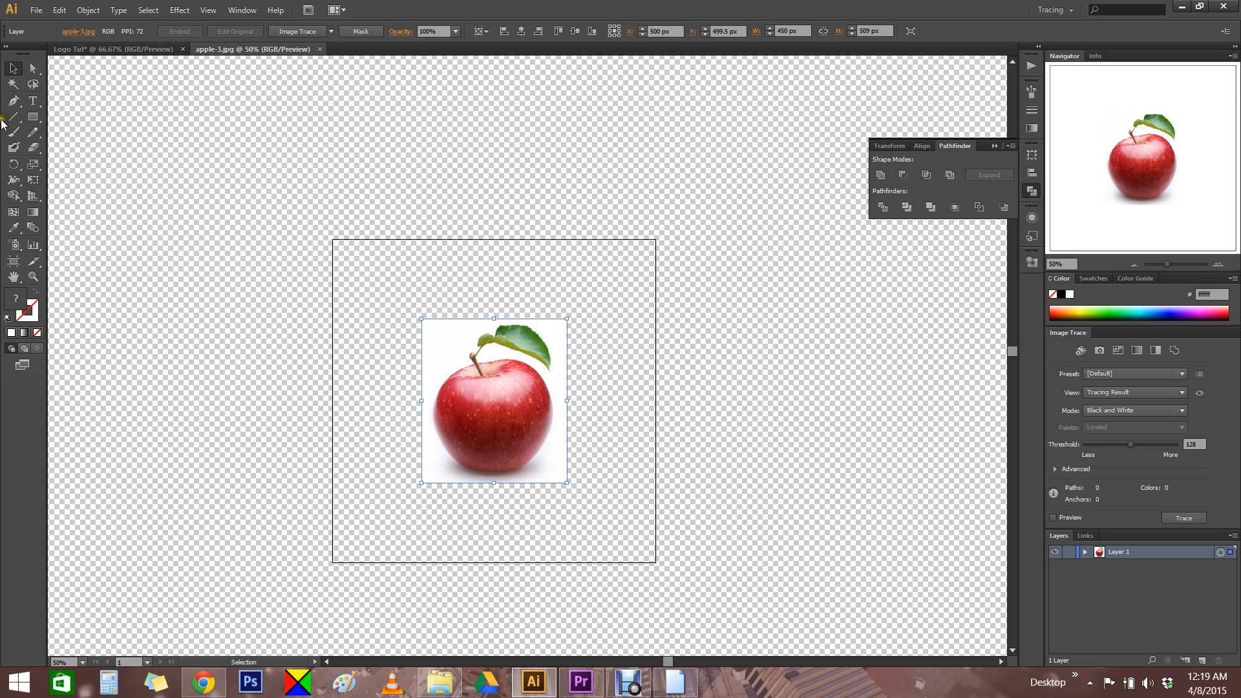
pyautogui.click(43, 11)
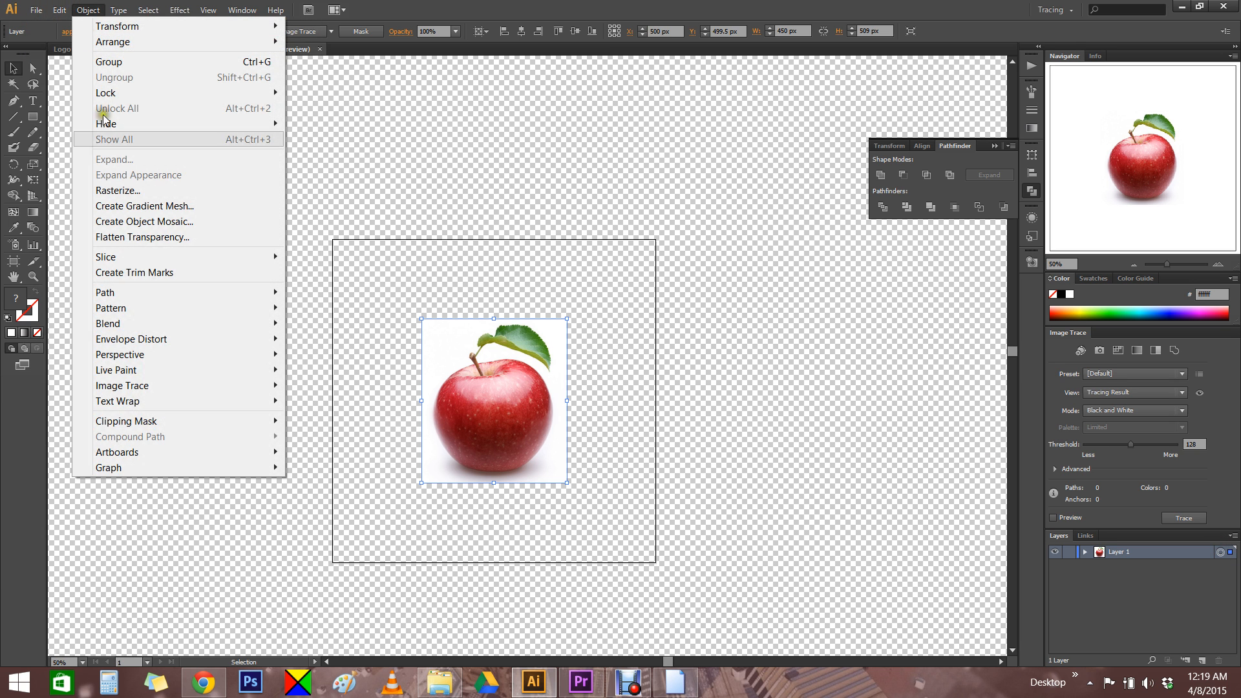
pyautogui.moveTo(221, 452)
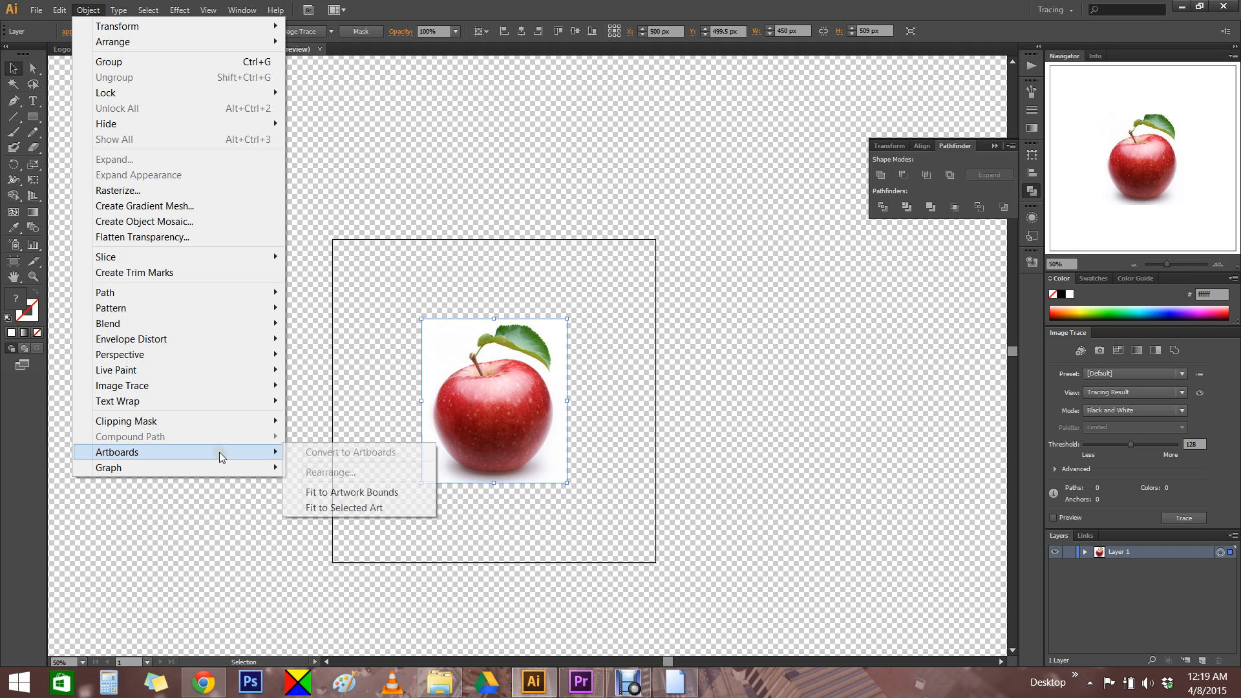
pyautogui.click(360, 496)
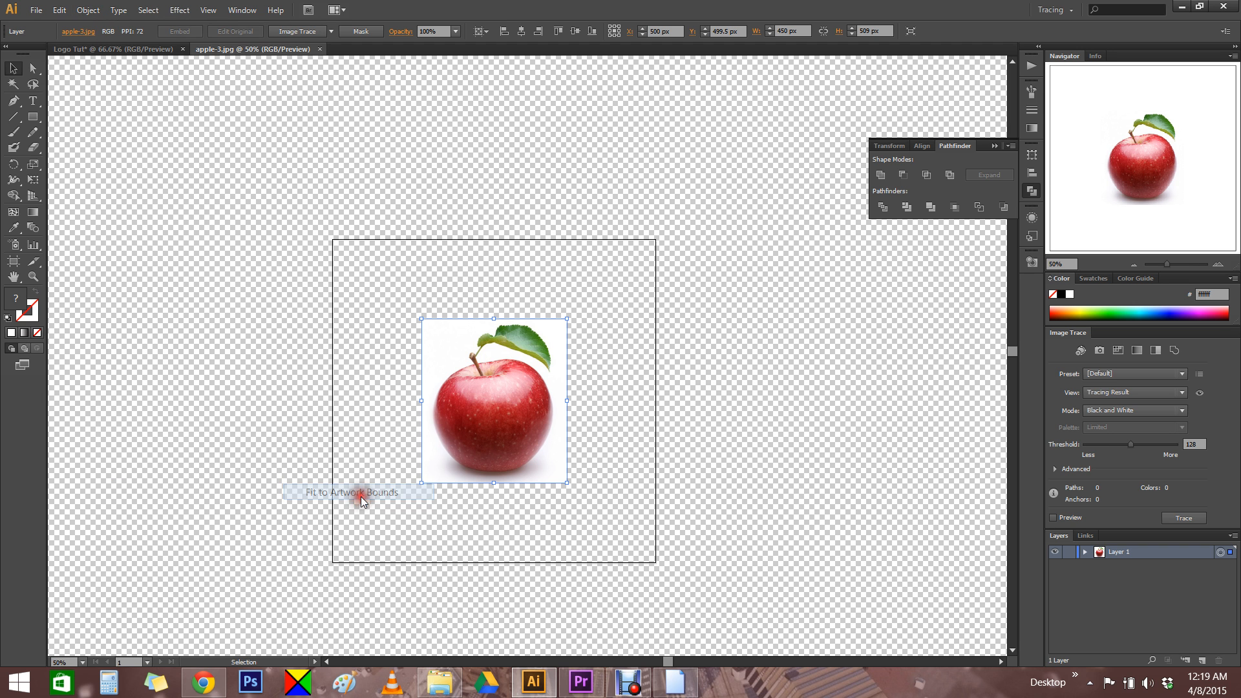
pyautogui.hotkey('ctrl', '+')
pyautogui.hotkey('ctrl', '+')
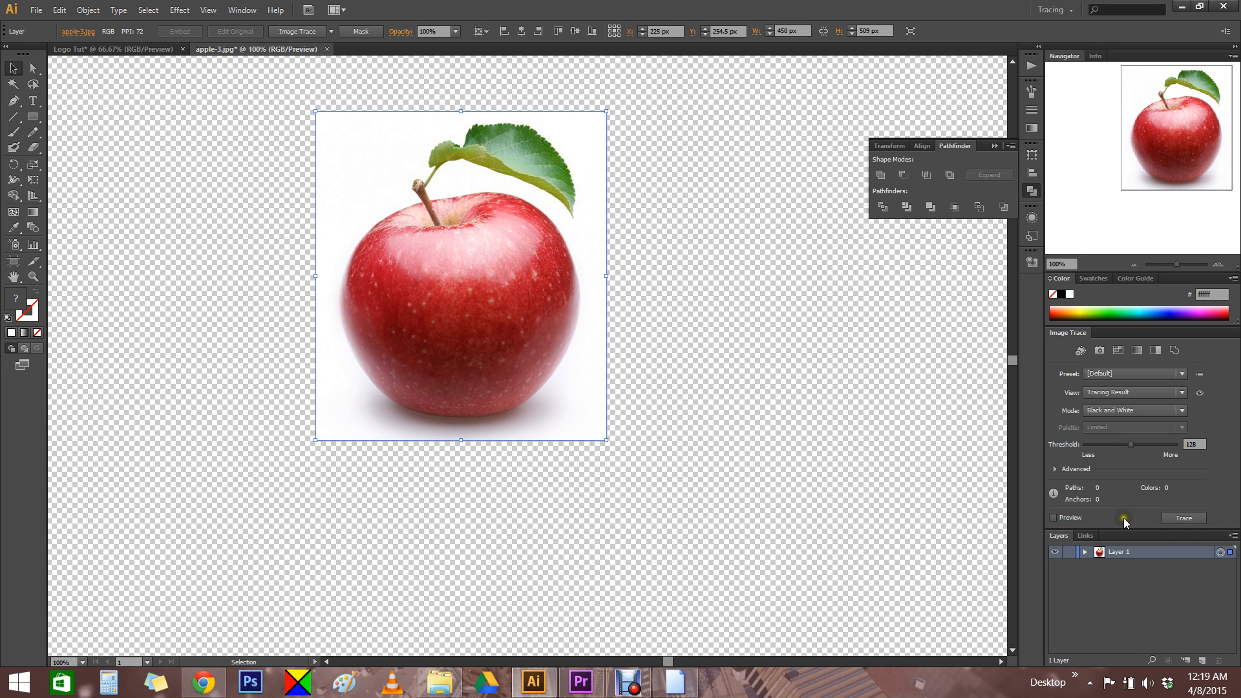
# Select the artwork on Layer 1 and run an Image Trace with the default black-and-white settings
pyautogui.click(1221, 553)
pyautogui.click(241, 10)
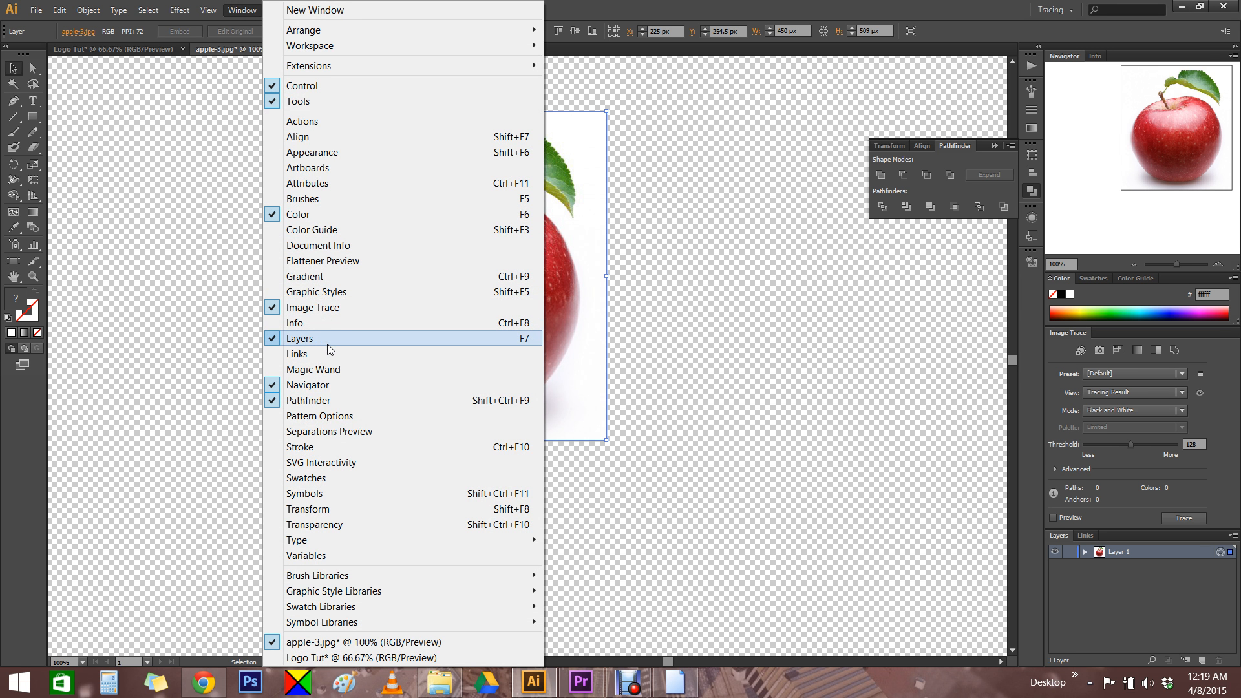
pyautogui.click(883, 8)
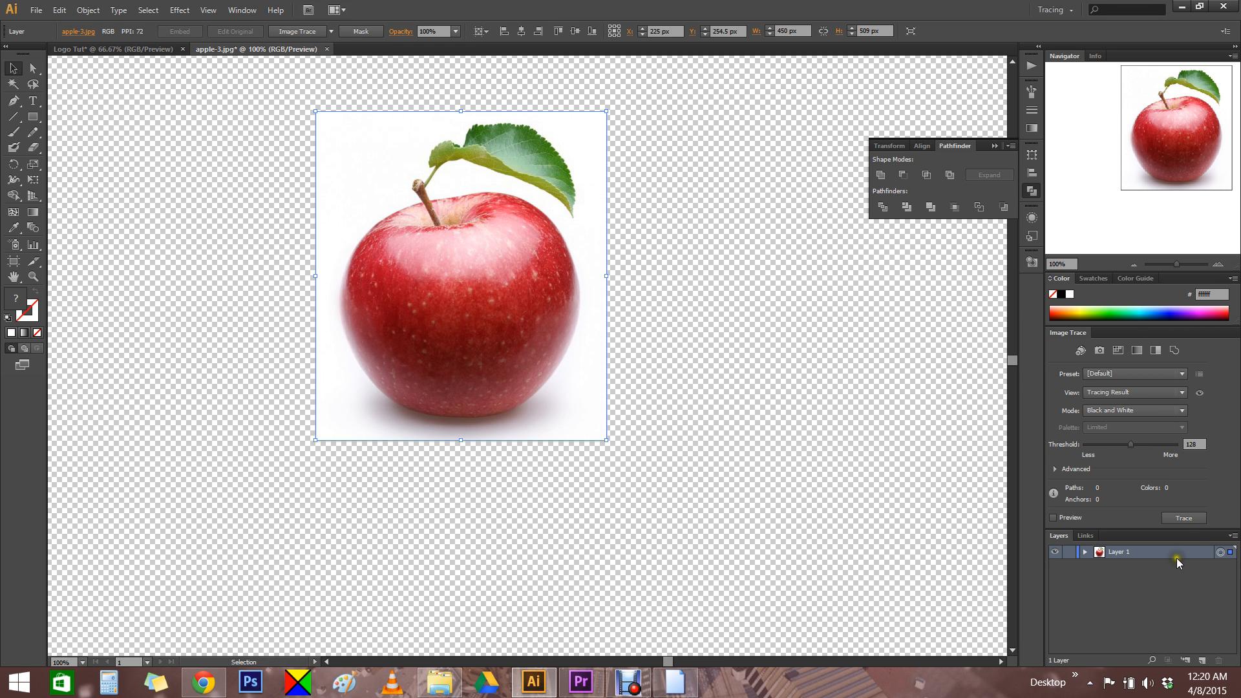
pyautogui.click(1176, 519)
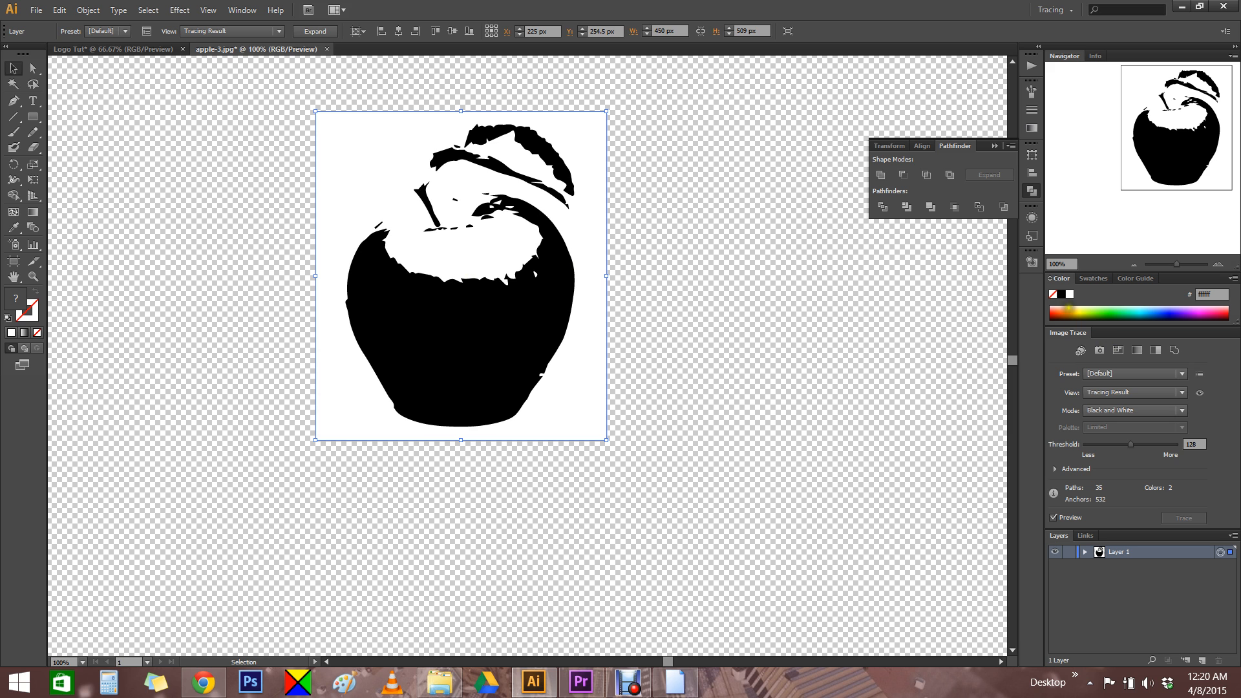
# Switch the apple's Image Trace preset to High Fidelity Photo
pyautogui.click(1104, 411)
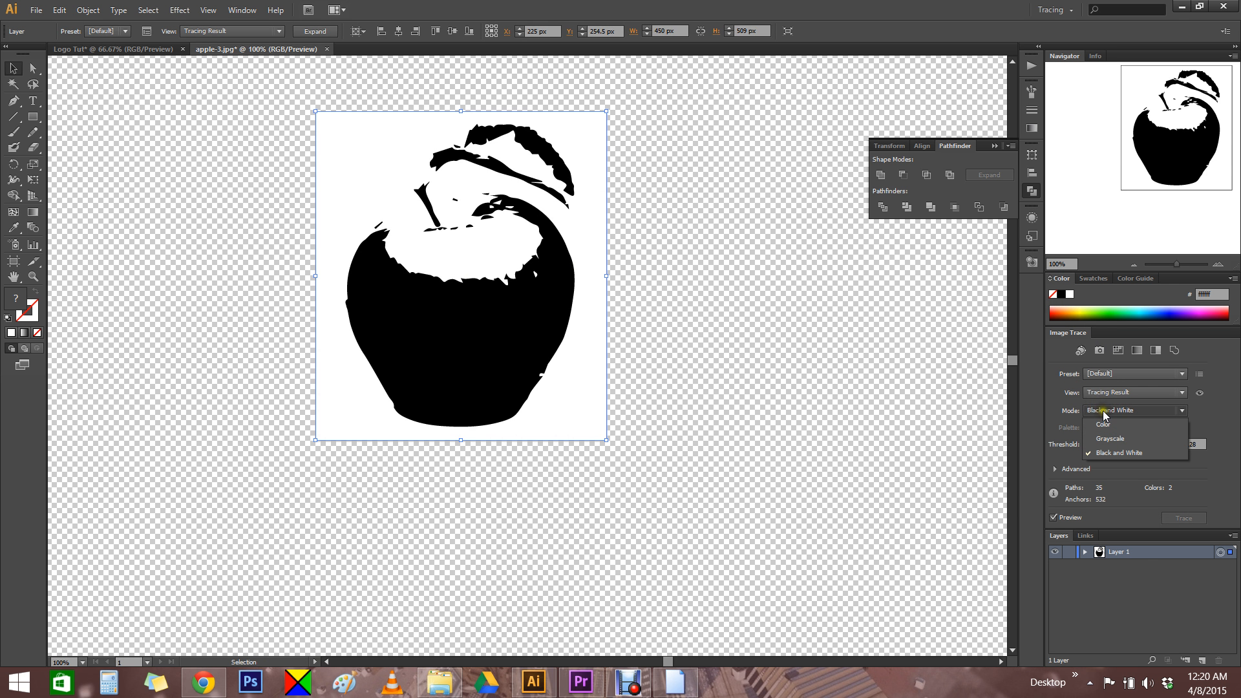
pyautogui.click(1104, 410)
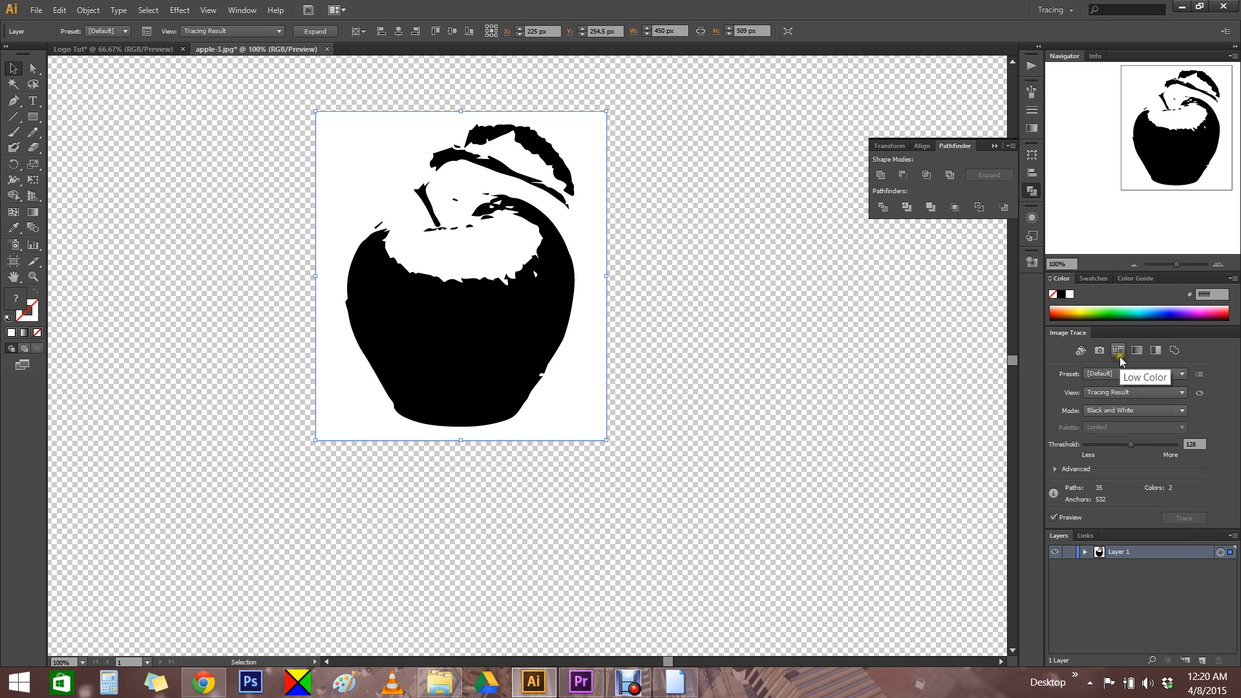
pyautogui.click(1117, 374)
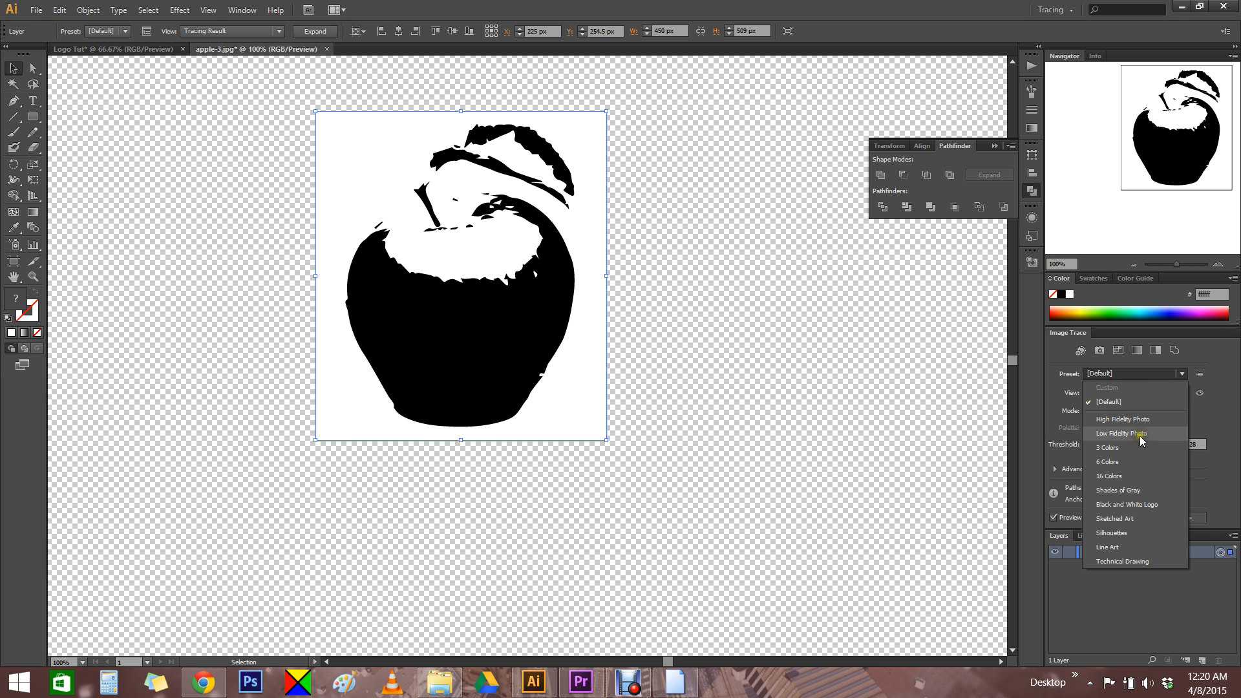
pyautogui.click(1146, 420)
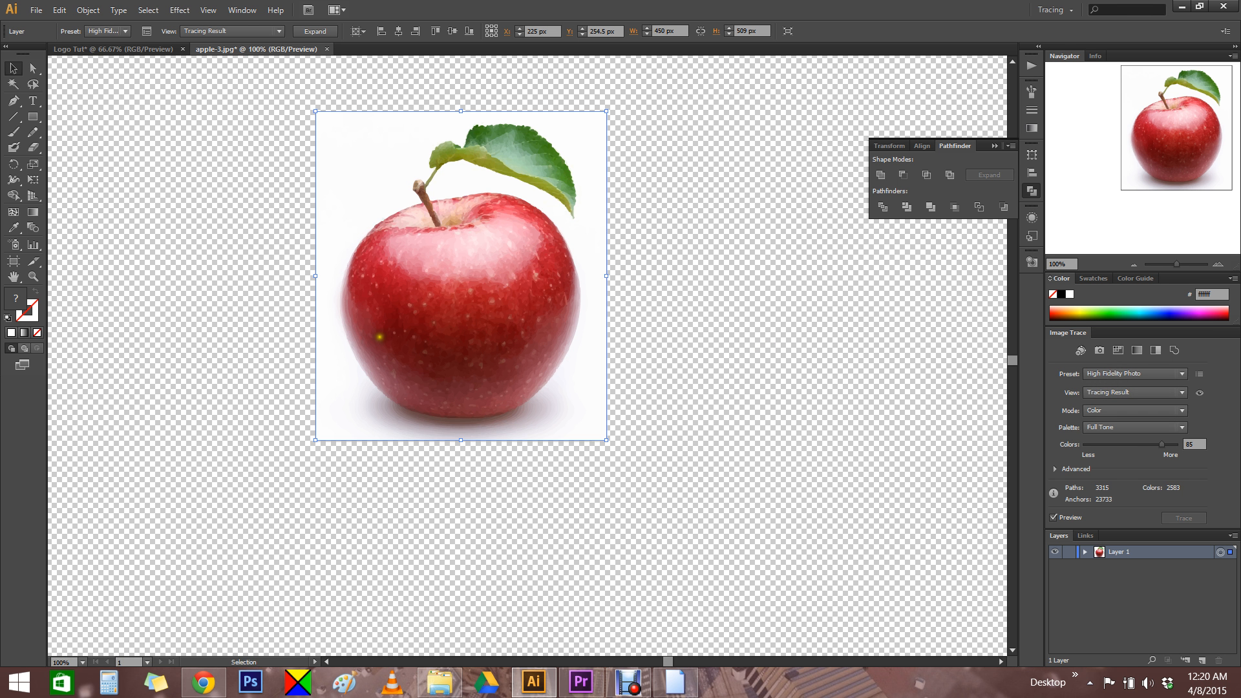
# Examine the traced apple's color shapes up close, along with its edge, leaf and overall appearance
pyautogui.keyDown('ctrl'); pyautogui.click(432, 321); pyautogui.keyUp('ctrl')
pyautogui.keyDown('ctrl'); pyautogui.click(551, 330); pyautogui.keyUp('ctrl')
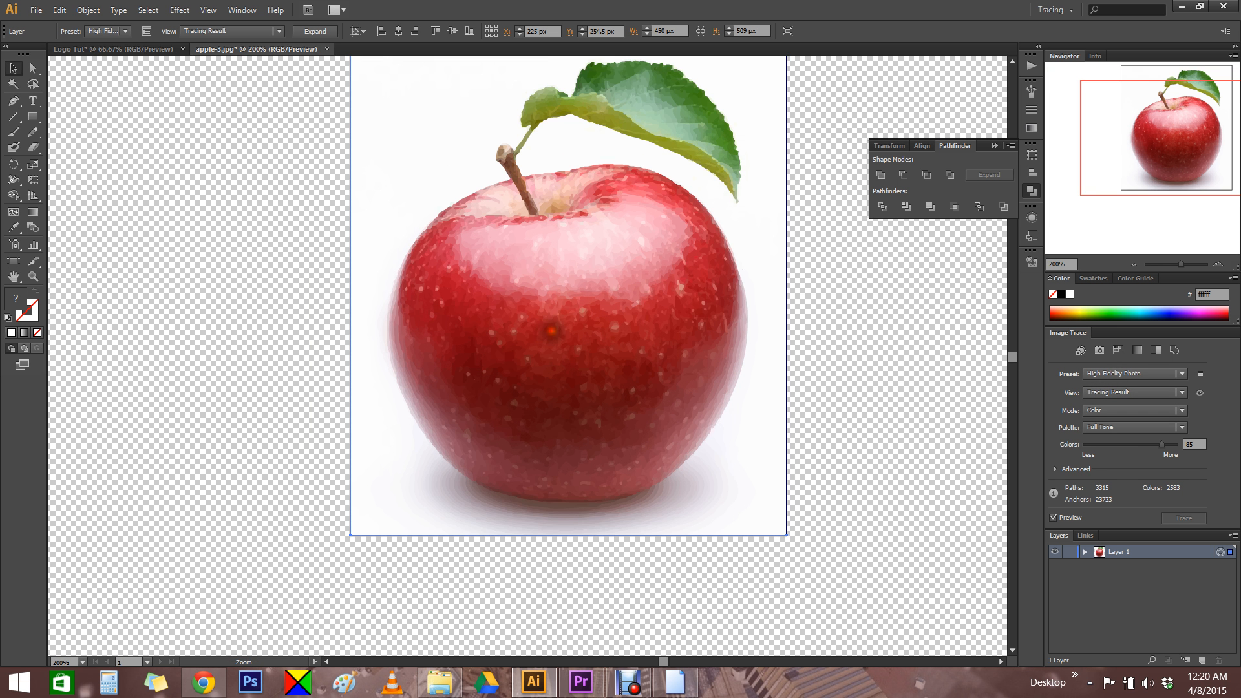
pyautogui.keyDown('ctrl'); pyautogui.click(588, 331); pyautogui.keyUp('ctrl')
pyautogui.keyDown('ctrl'); pyautogui.click(582, 332); pyautogui.keyUp('ctrl')
pyautogui.keyDown('ctrl'); pyautogui.click(526, 323); pyautogui.keyUp('ctrl')
pyautogui.keyDown('ctrl'); pyautogui.click(520, 324); pyautogui.keyUp('ctrl')
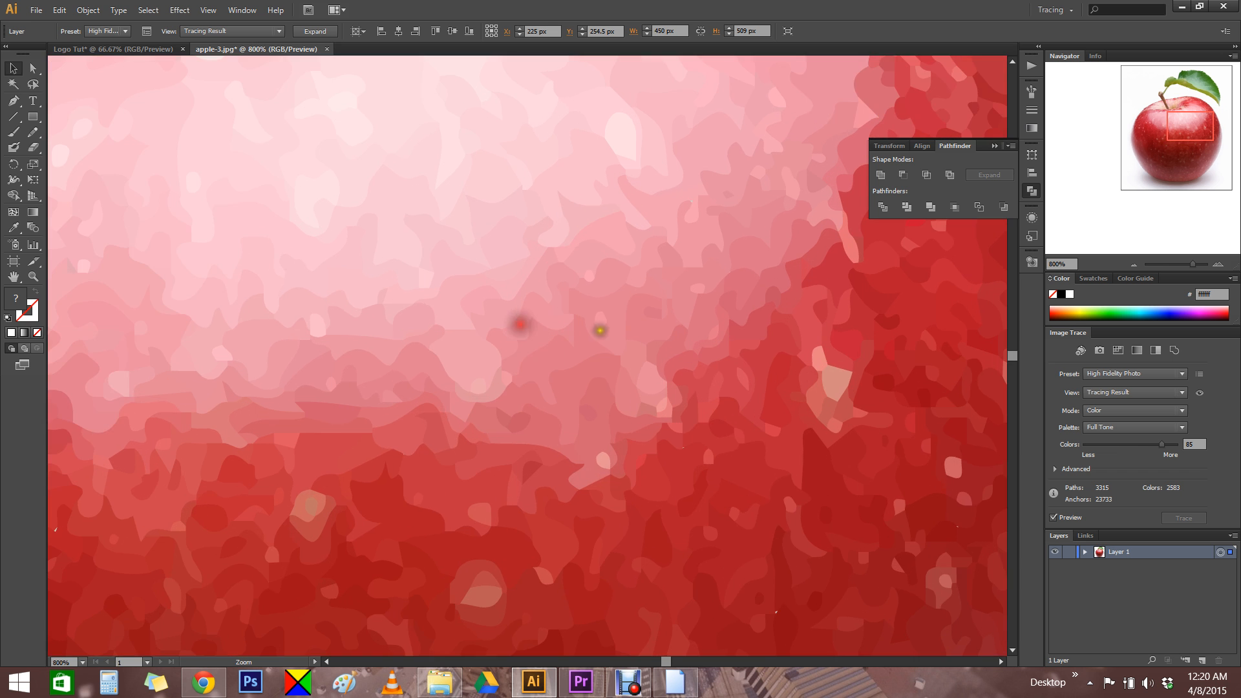
pyautogui.keyDown('ctrl'); pyautogui.click(716, 346); pyautogui.keyUp('ctrl')
pyautogui.keyDown('ctrl'); pyautogui.click(793, 363); pyautogui.keyUp('ctrl')
pyautogui.keyDown('ctrl'); pyautogui.click(554, 328); pyautogui.keyUp('ctrl')
pyautogui.keyDown('ctrl'); pyautogui.click(584, 328); pyautogui.keyUp('ctrl')
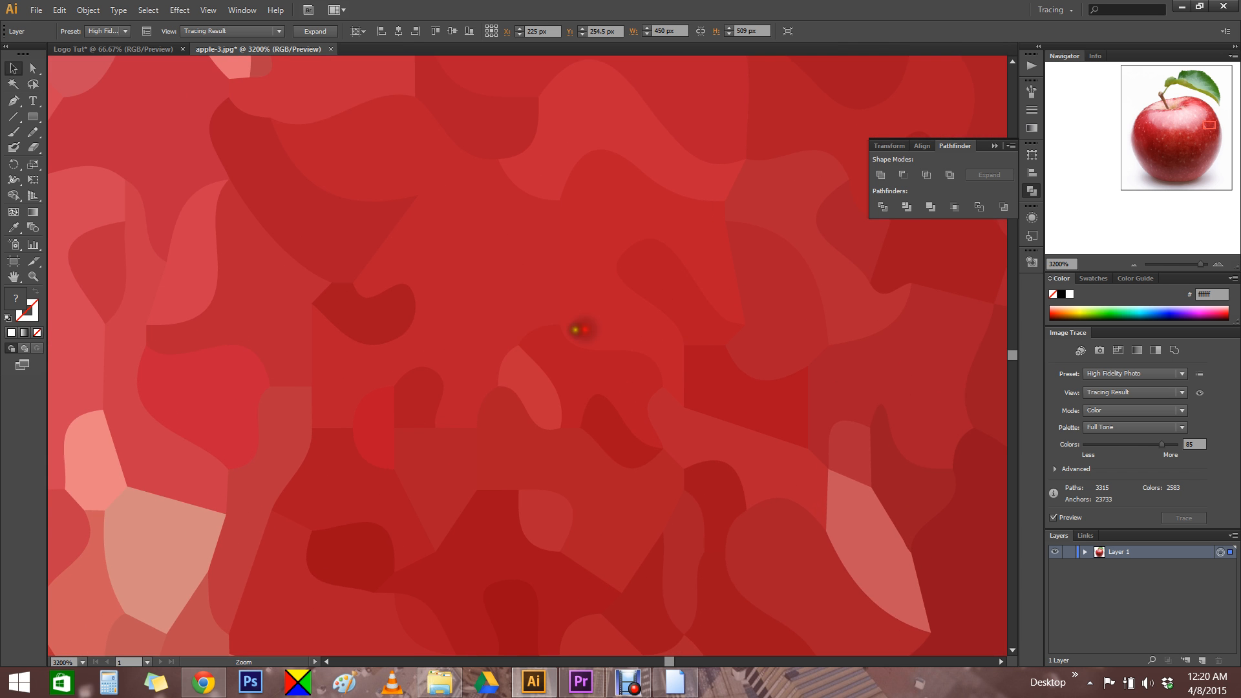
pyautogui.keyDown('ctrl'); pyautogui.click(501, 335); pyautogui.keyUp('ctrl')
pyautogui.keyDown('ctrl'); pyautogui.keyDown('alt'); pyautogui.click(501, 335); pyautogui.keyUp('alt'); pyautogui.keyUp('ctrl')
pyautogui.keyDown('ctrl'); pyautogui.keyDown('alt'); pyautogui.click(501, 334); pyautogui.keyUp('alt'); pyautogui.keyUp('ctrl')
pyautogui.keyDown('ctrl'); pyautogui.keyDown('alt'); pyautogui.click(502, 334); pyautogui.keyUp('alt'); pyautogui.keyUp('ctrl')
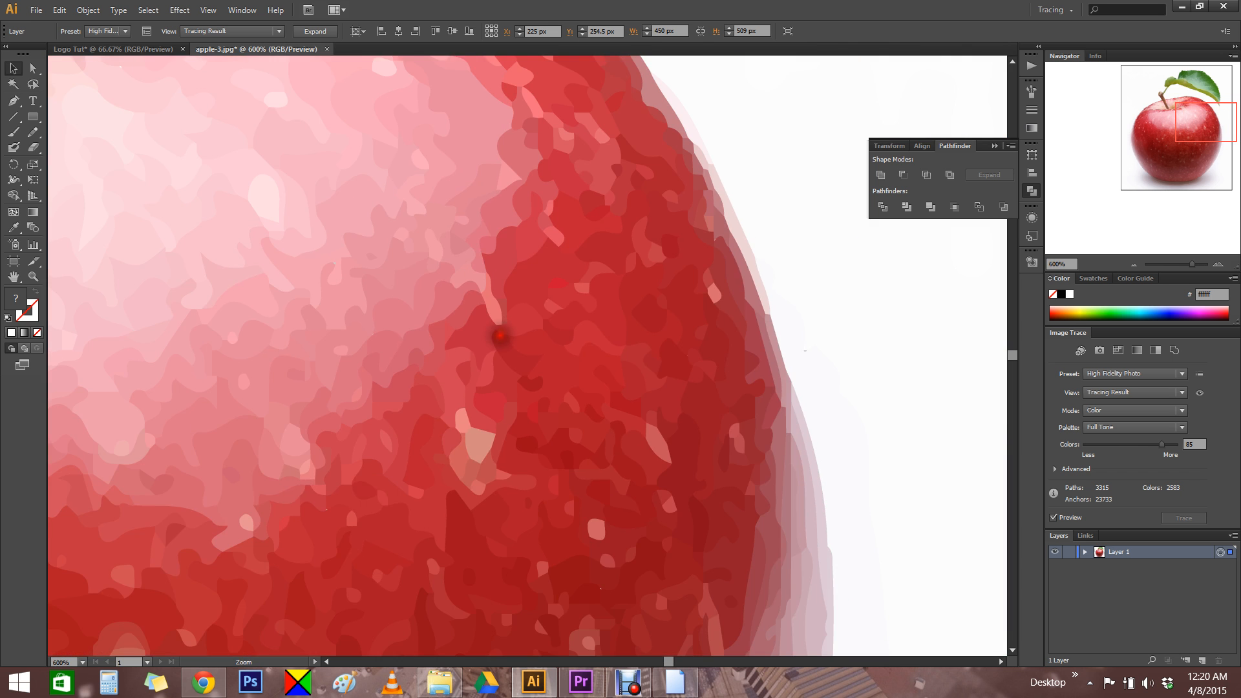
pyautogui.keyDown('ctrl'); pyautogui.keyDown('alt'); pyautogui.click(501, 334); pyautogui.keyUp('alt'); pyautogui.keyUp('ctrl')
pyautogui.keyDown('ctrl'); pyautogui.keyDown('alt'); pyautogui.click(501, 335); pyautogui.keyUp('alt'); pyautogui.keyUp('ctrl')
pyautogui.keyDown('ctrl'); pyautogui.keyDown('alt'); pyautogui.click(356, 318); pyautogui.keyUp('alt'); pyautogui.keyUp('ctrl')
pyautogui.keyDown('ctrl'); pyautogui.keyDown('alt'); pyautogui.click(356, 317); pyautogui.keyUp('alt'); pyautogui.keyUp('ctrl')
pyautogui.keyDown('ctrl'); pyautogui.keyDown('alt'); pyautogui.click(332, 312); pyautogui.keyUp('alt'); pyautogui.keyUp('ctrl')
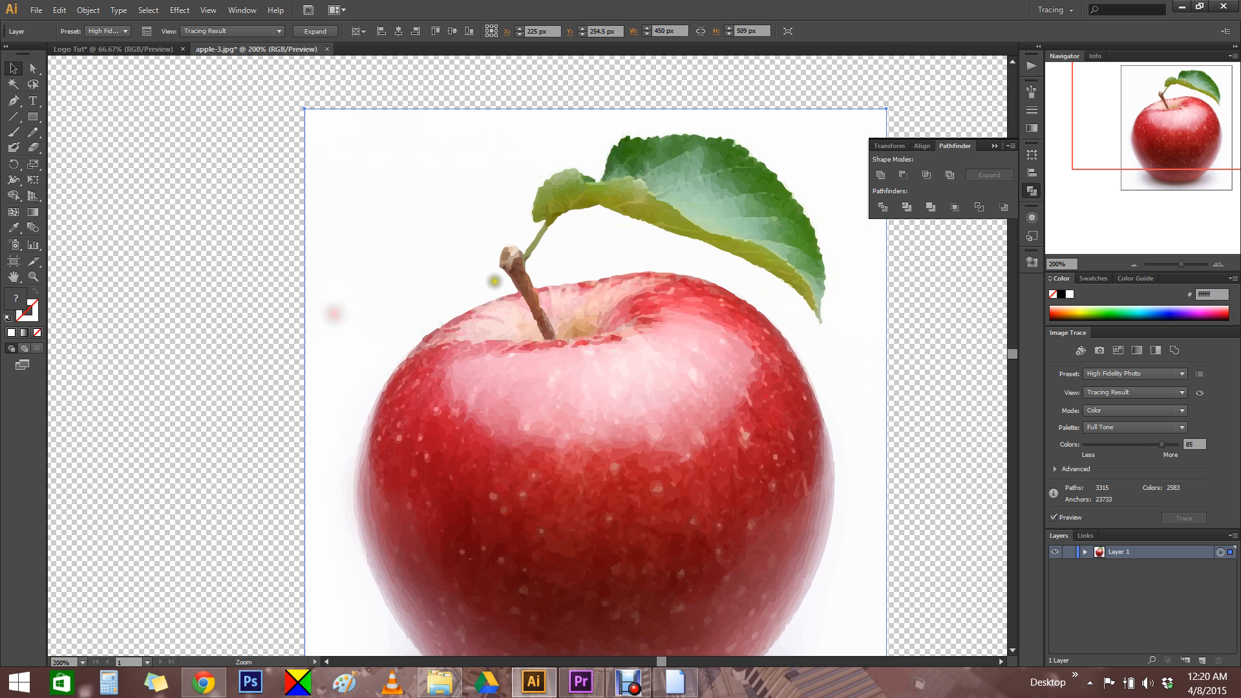
pyautogui.keyDown('ctrl'); pyautogui.keyDown('alt'); pyautogui.click(332, 313); pyautogui.keyUp('alt'); pyautogui.keyUp('ctrl')
pyautogui.moveTo(587, 551); pyautogui.dragTo(587, 442)
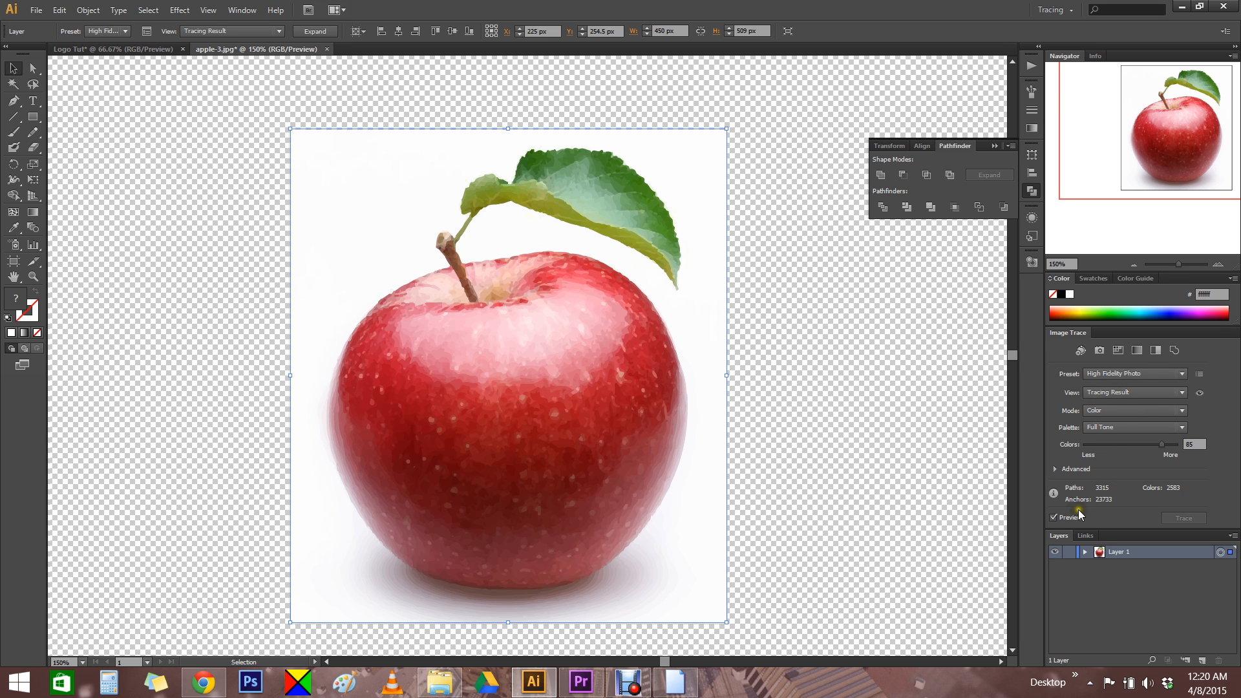
# Simplify the tracing by setting Colors to 12, Corners to 9% and Paths to 18% in the advanced trace options
pyautogui.click(1053, 469)
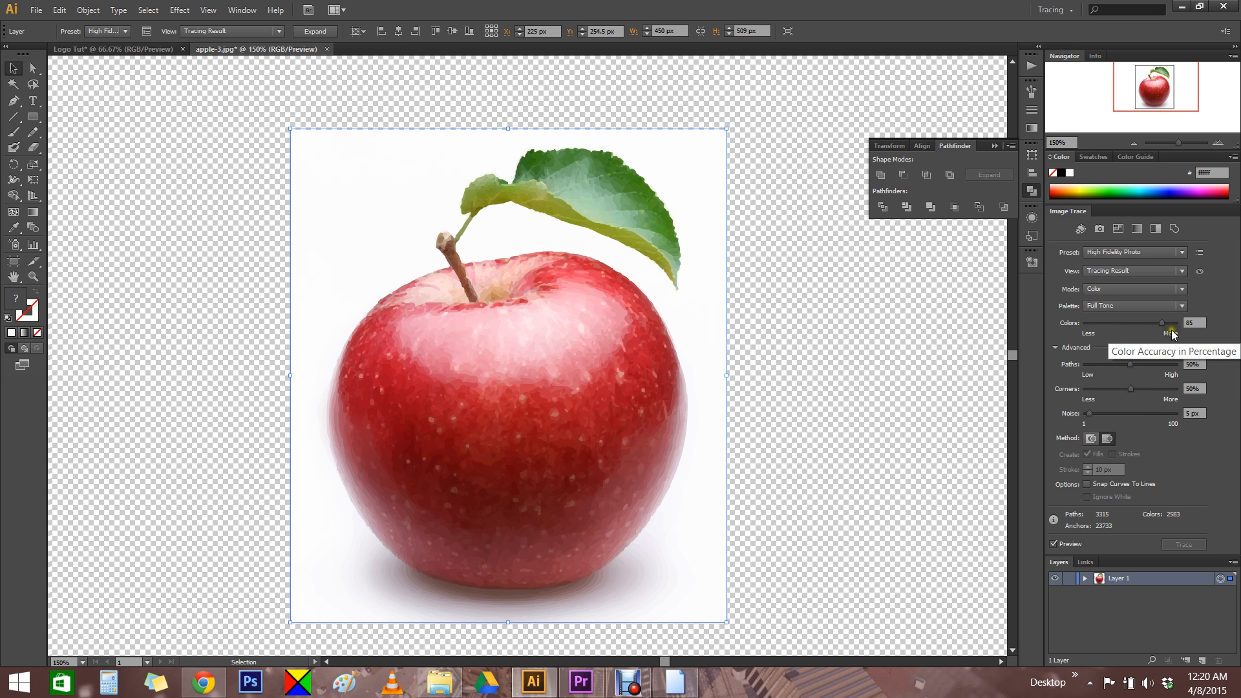
pyautogui.moveTo(1159, 324); pyautogui.dragTo(1091, 331)
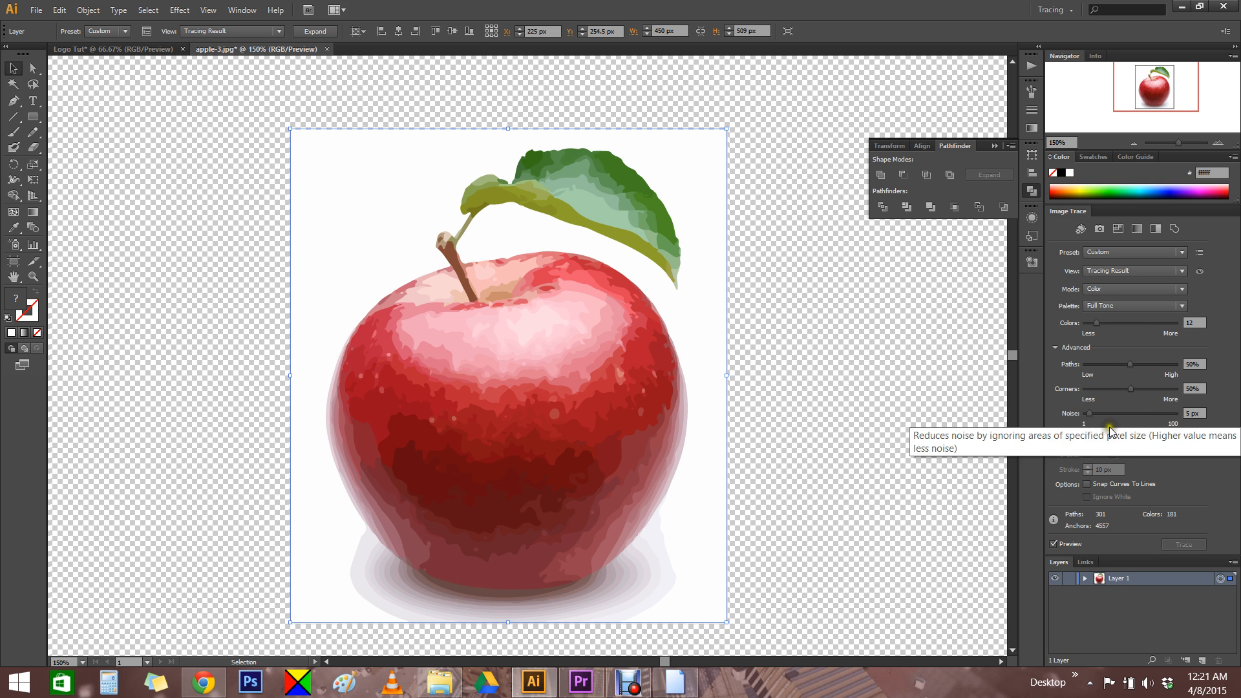
pyautogui.click(1094, 389)
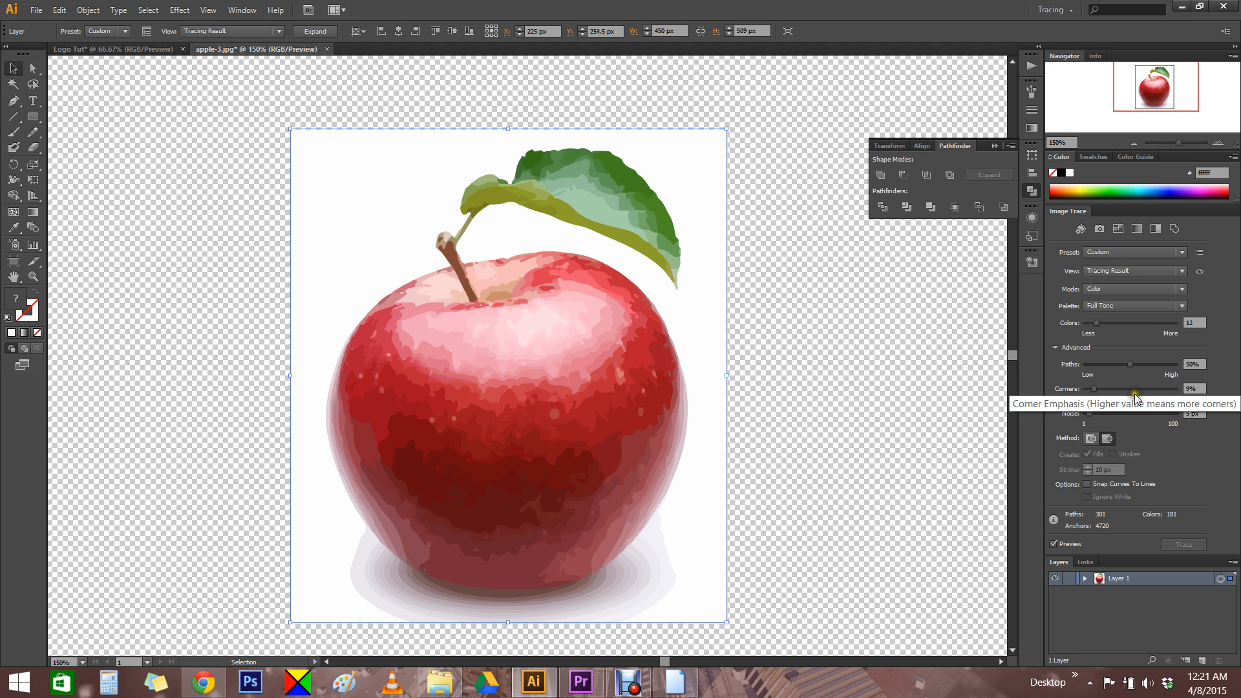
pyautogui.moveTo(1127, 365); pyautogui.dragTo(1101, 367)
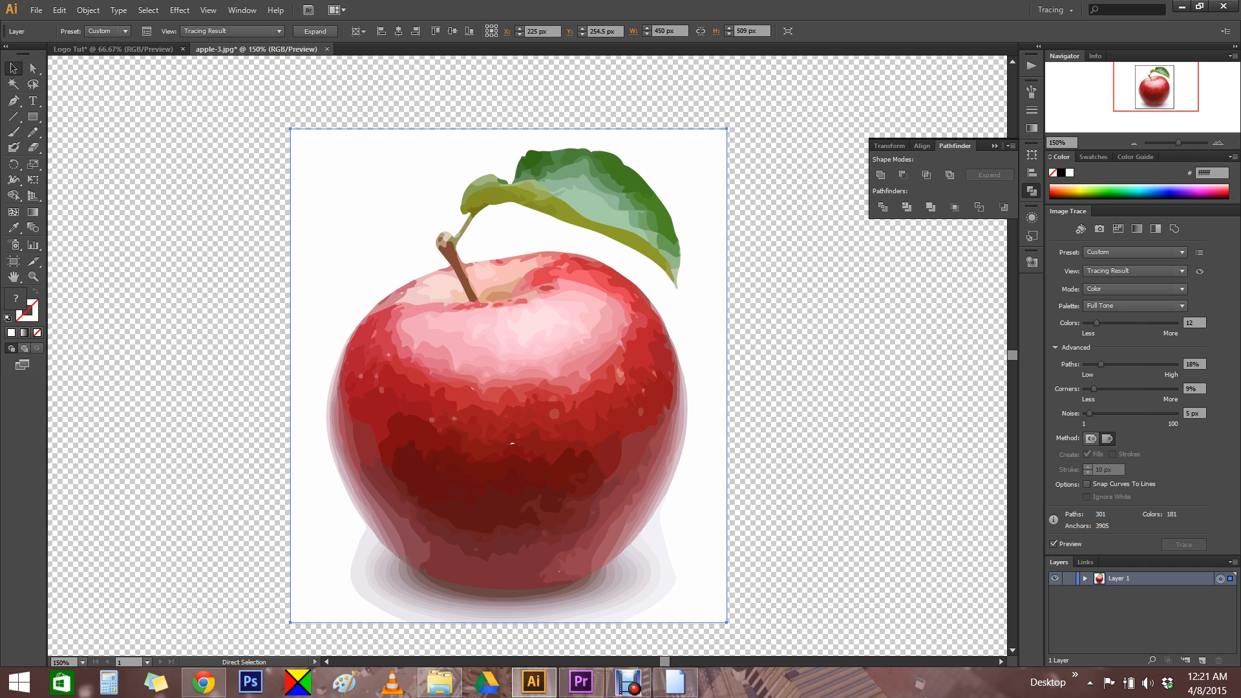
# Check the tracing in outline view, expand it into editable vector paths and deselect the result
pyautogui.hotkey('ctrl', 'y')
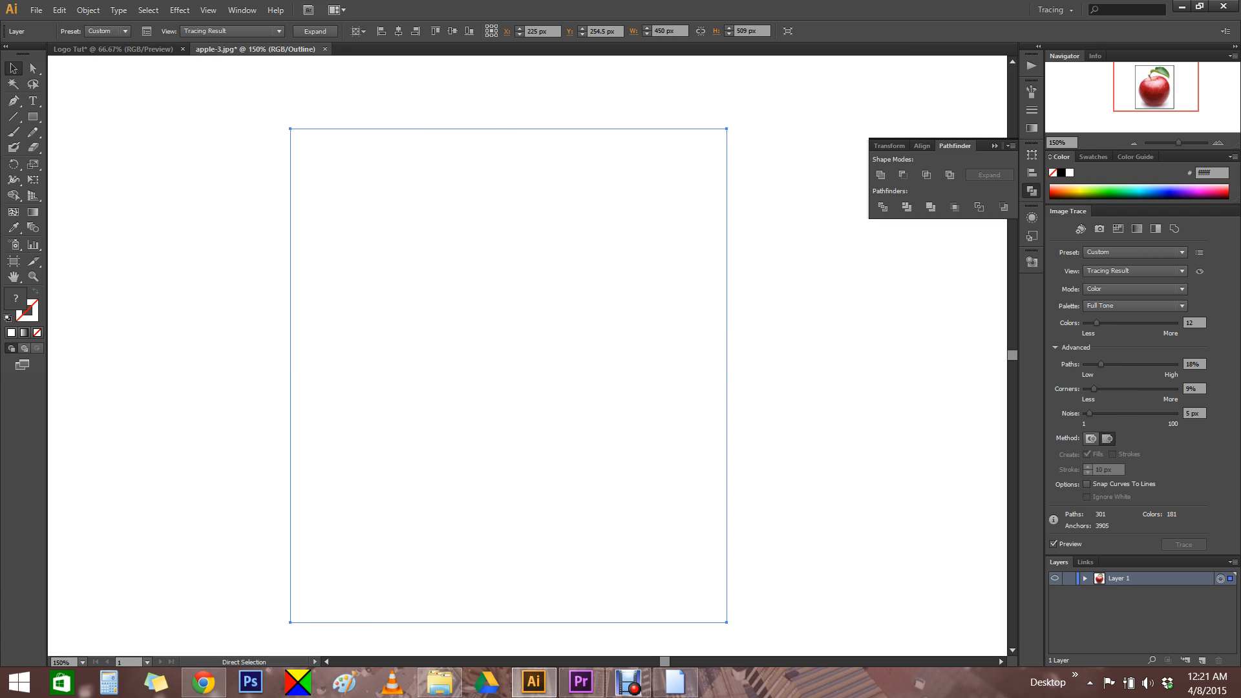
pyautogui.hotkey('ctrl', 'y')
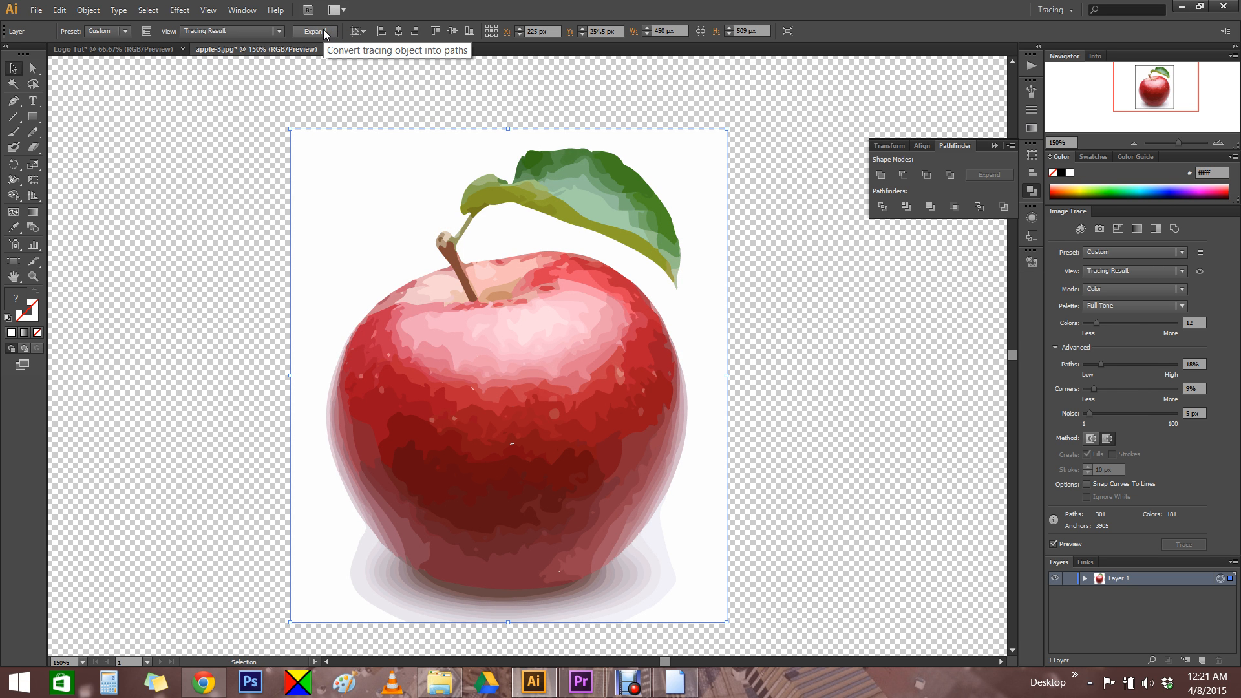
pyautogui.click(94, 13)
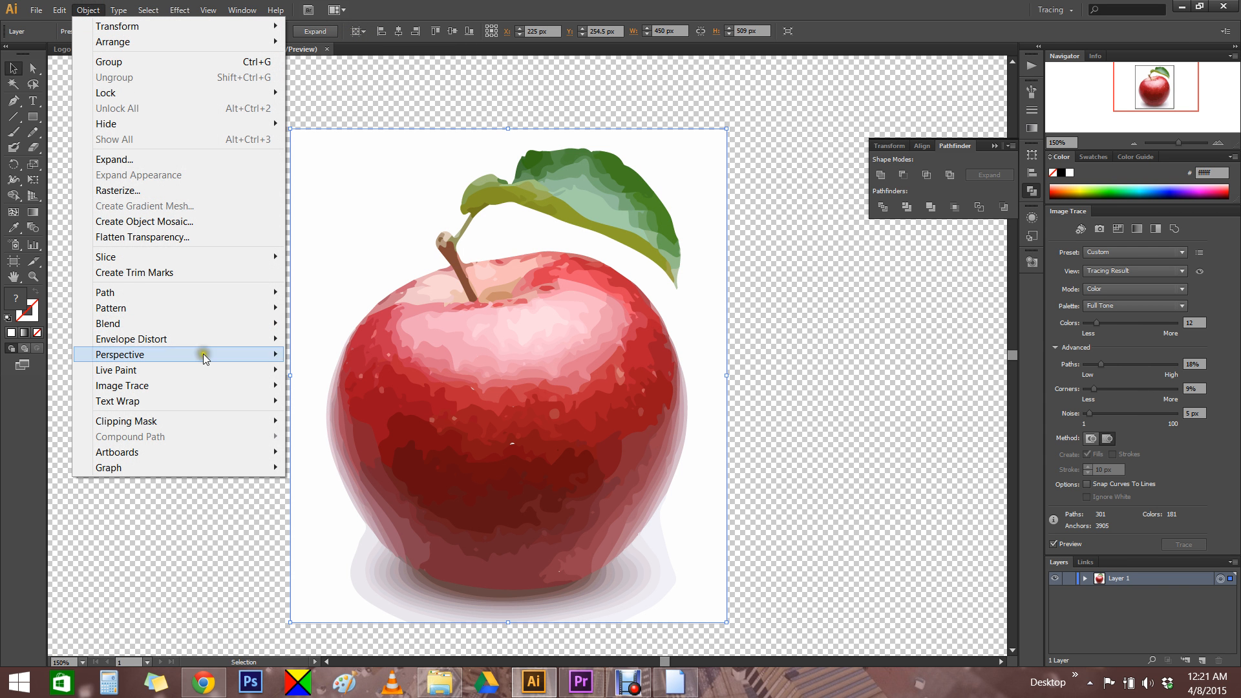
pyautogui.moveTo(203, 387)
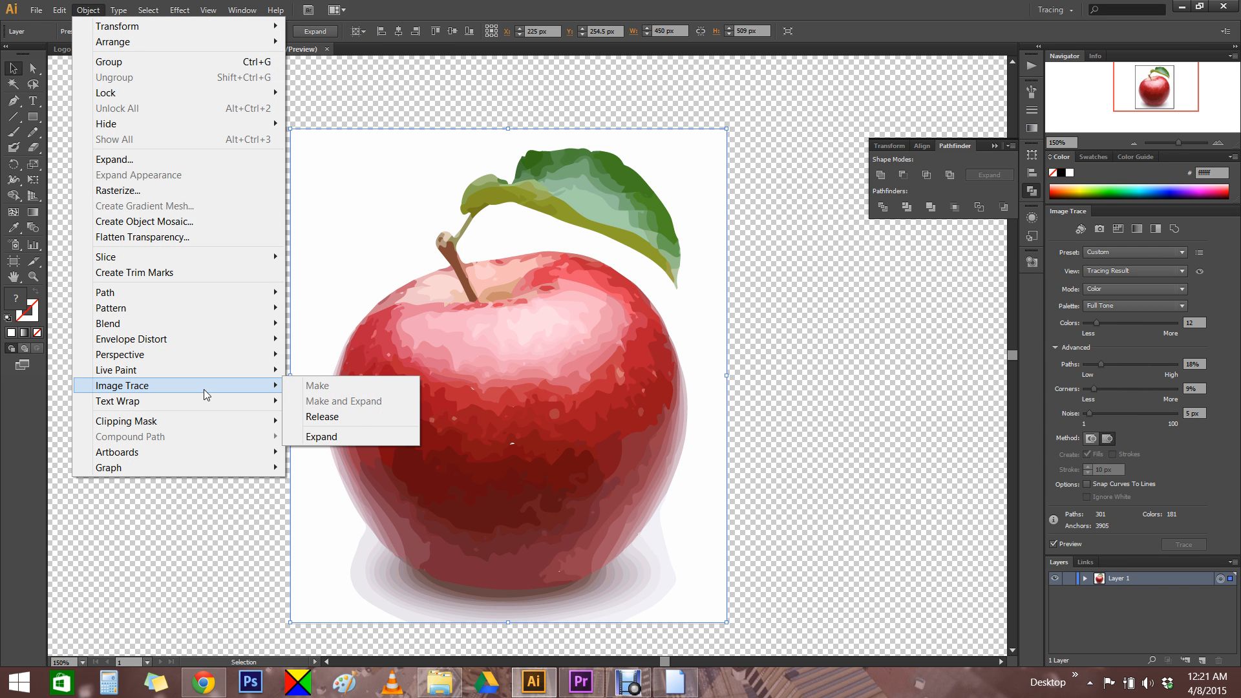
pyautogui.click(356, 437)
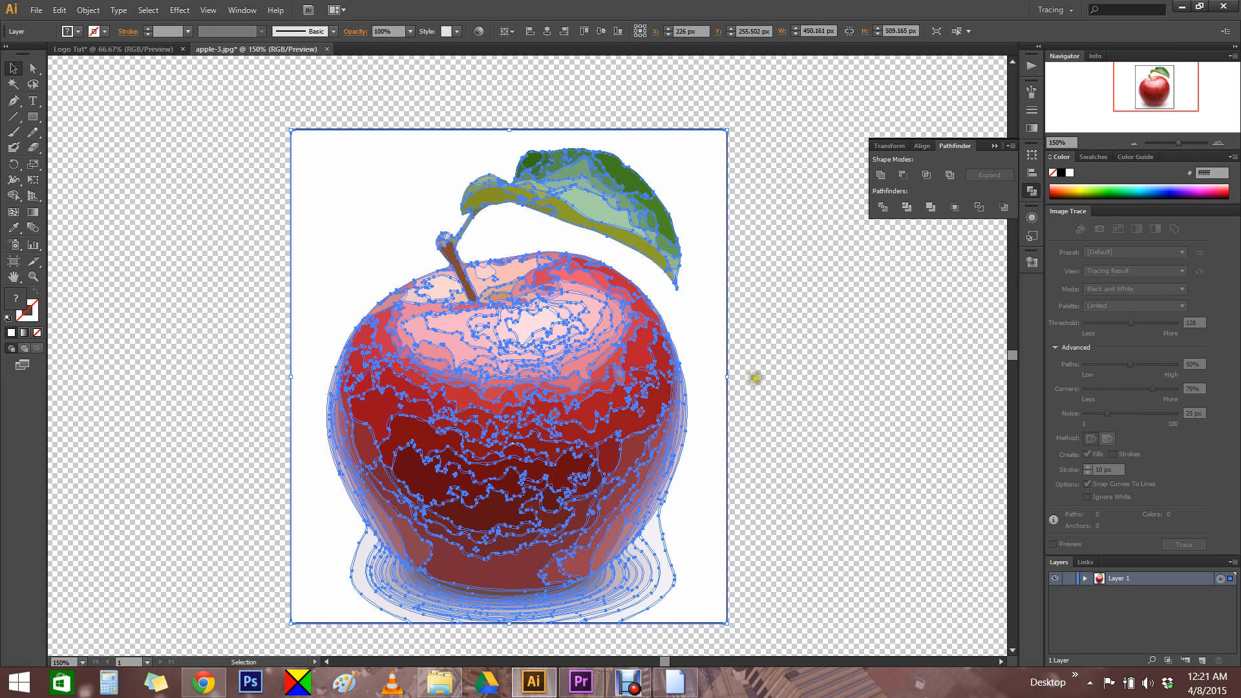
pyautogui.click(824, 346)
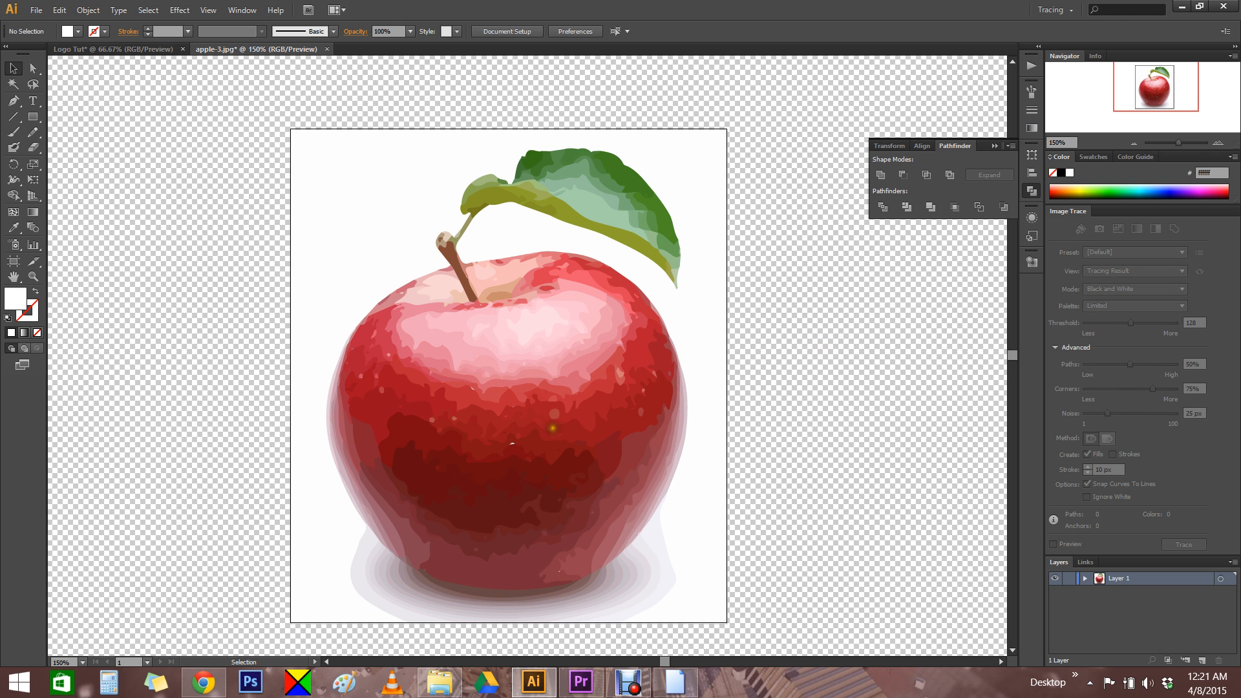
# Select the apple group and list its individual paths under Layer 1 in a detached, enlarged Layers panel
pyautogui.click(552, 428)
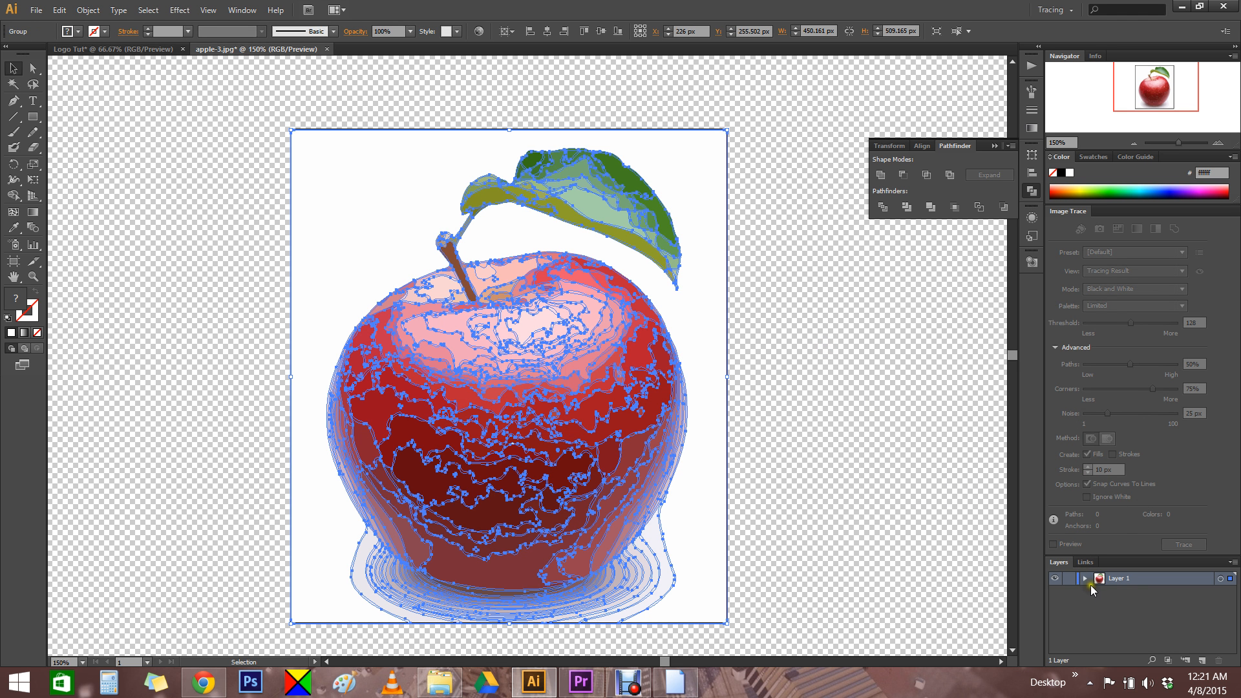
pyautogui.click(1087, 579)
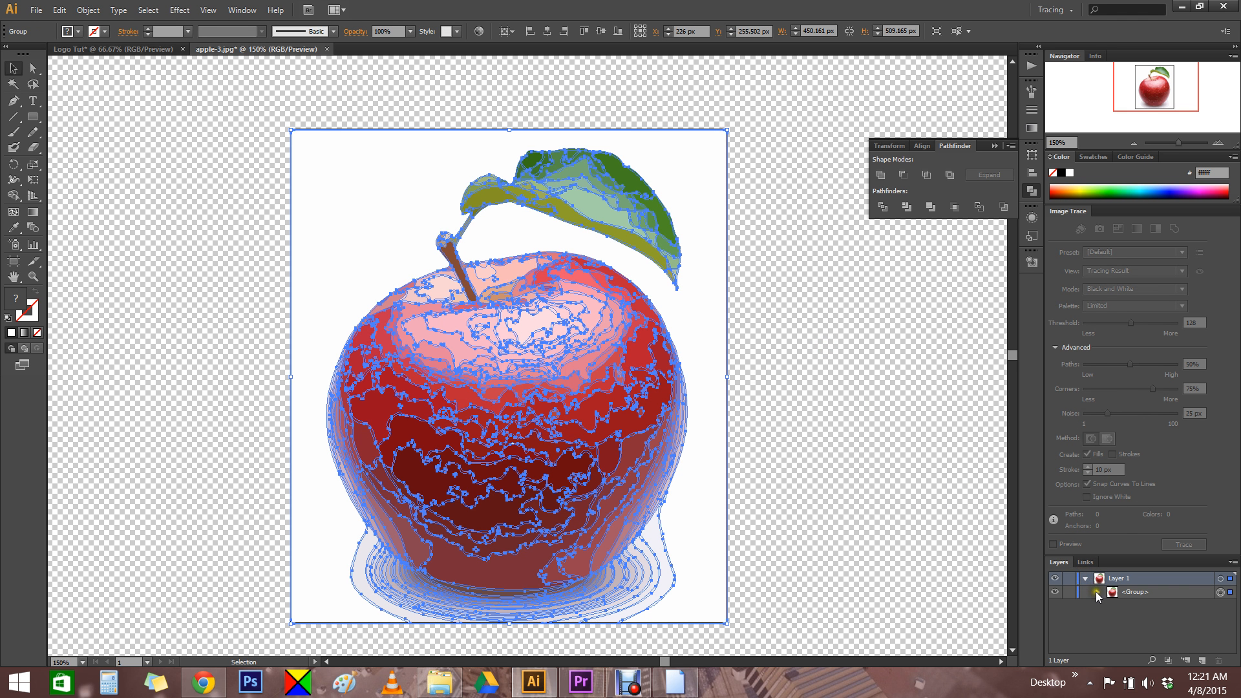
pyautogui.click(1095, 593)
pyautogui.scroll(-1, 1162, 594)
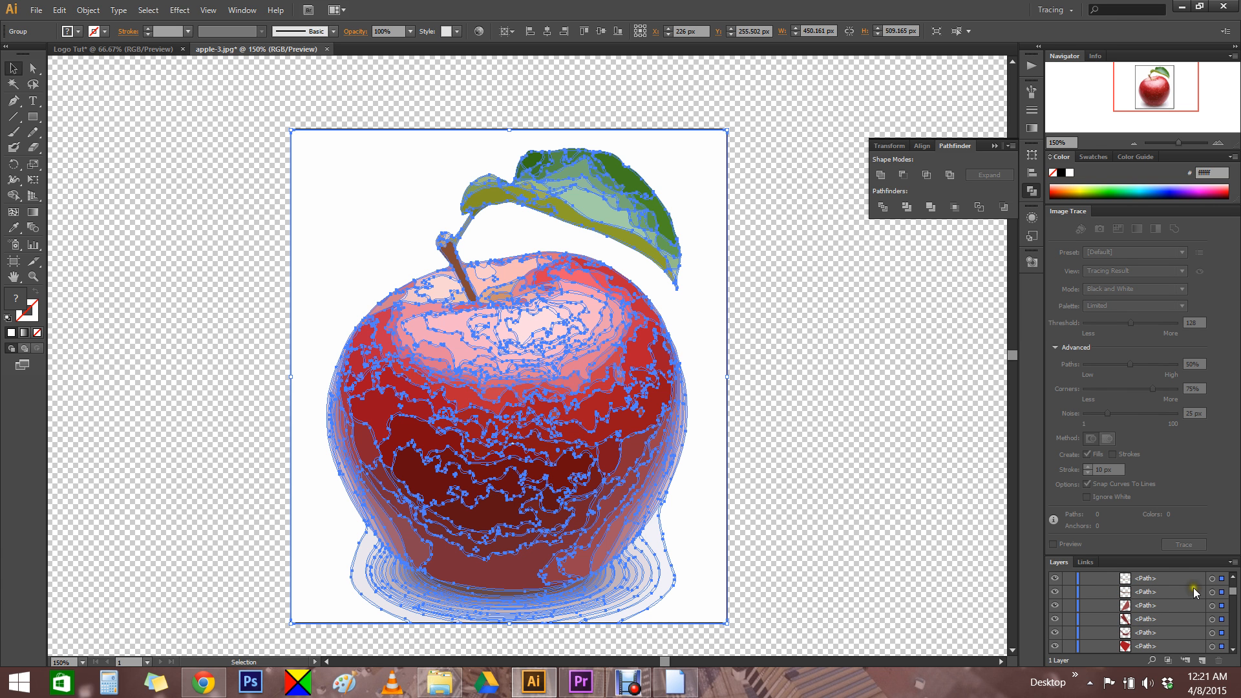
pyautogui.moveTo(1054, 568); pyautogui.dragTo(691, 107)
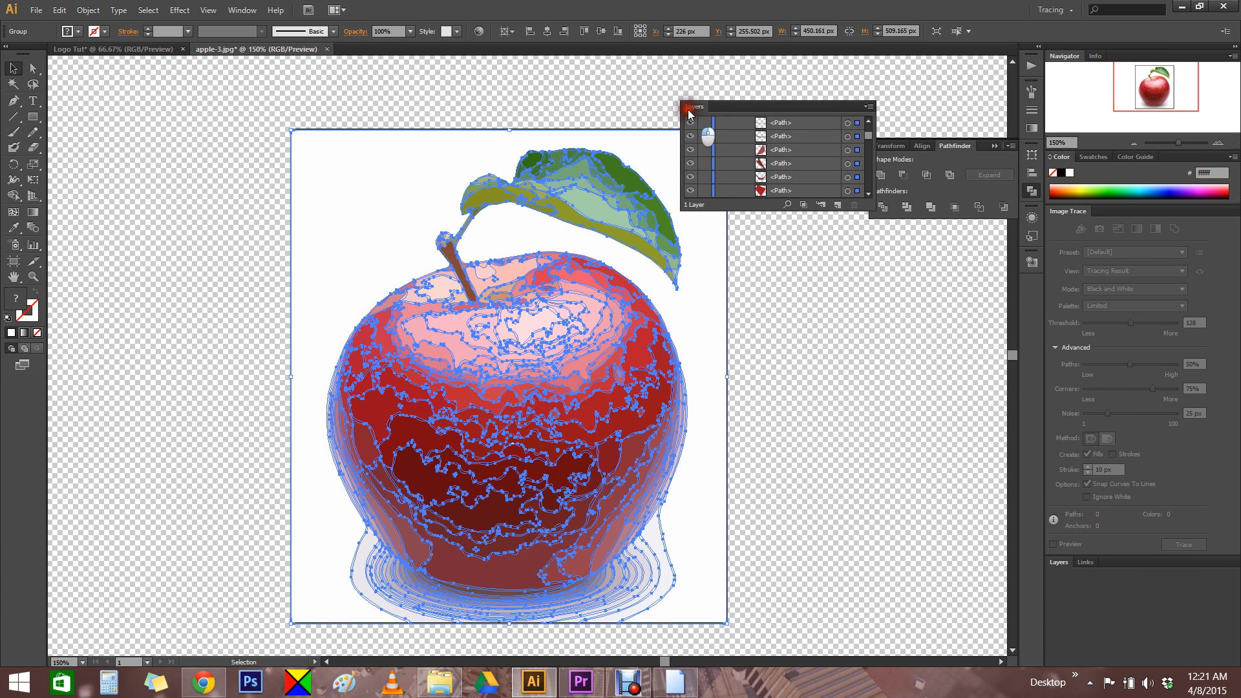
pyautogui.moveTo(991, 219); pyautogui.dragTo(967, 516)
pyautogui.click(763, 425)
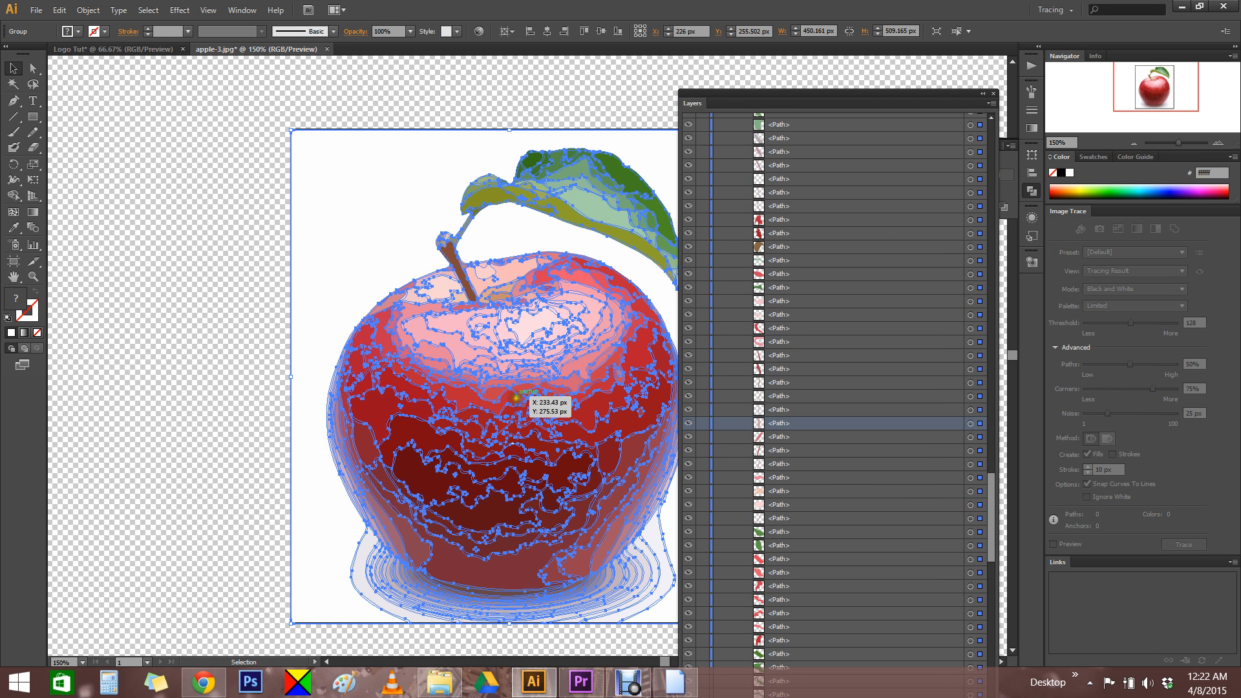
# Select individual traced paths on the apple and recolor the dark red shape in its lower middle bright green
pyautogui.click(32, 69)
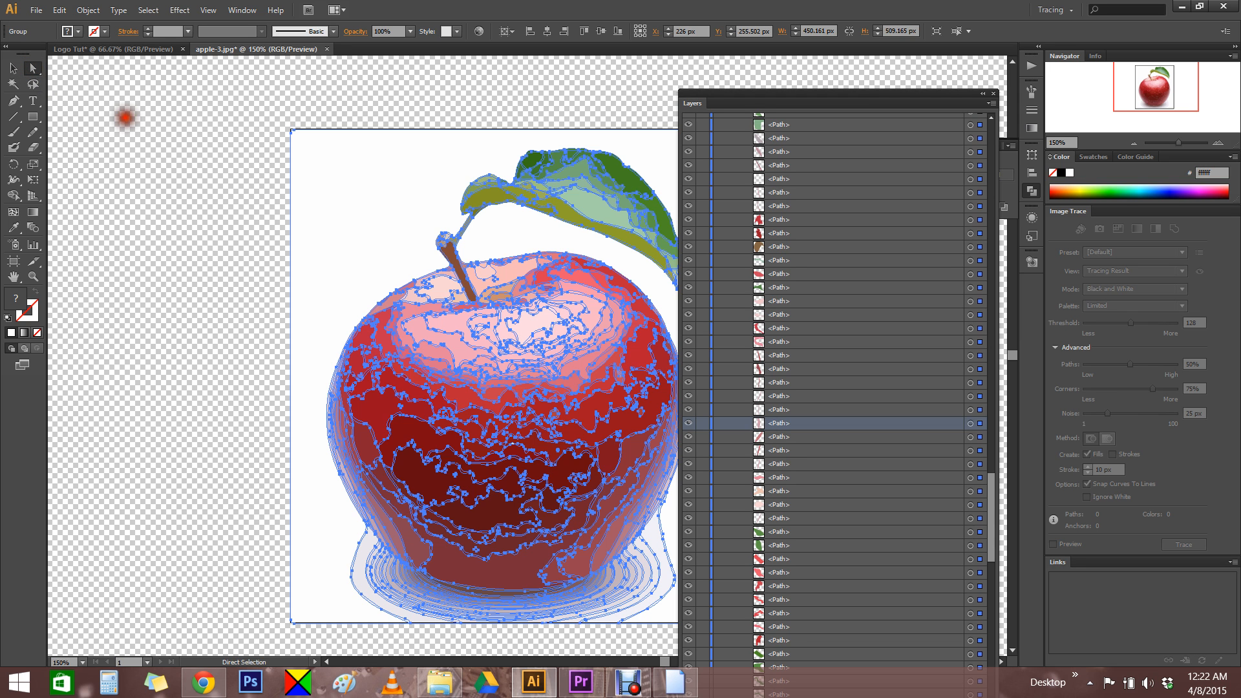
pyautogui.click(124, 114)
pyautogui.click(443, 391)
pyautogui.click(482, 432)
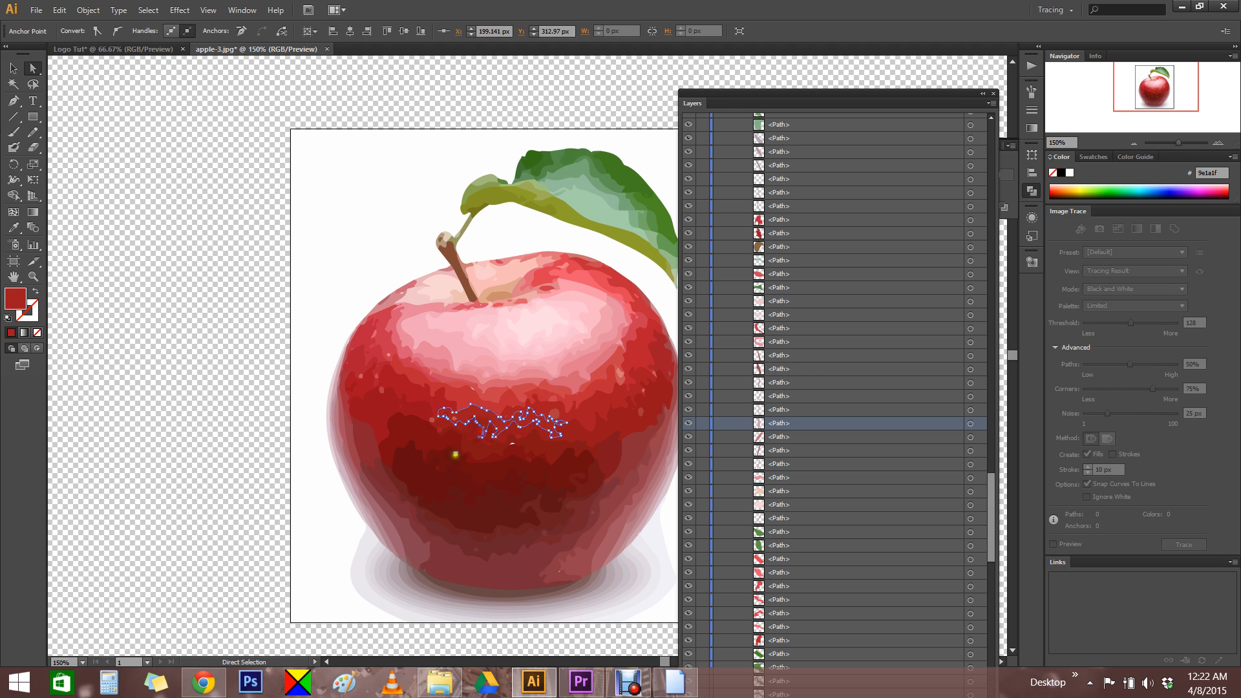
pyautogui.click(488, 460)
pyautogui.click(465, 494)
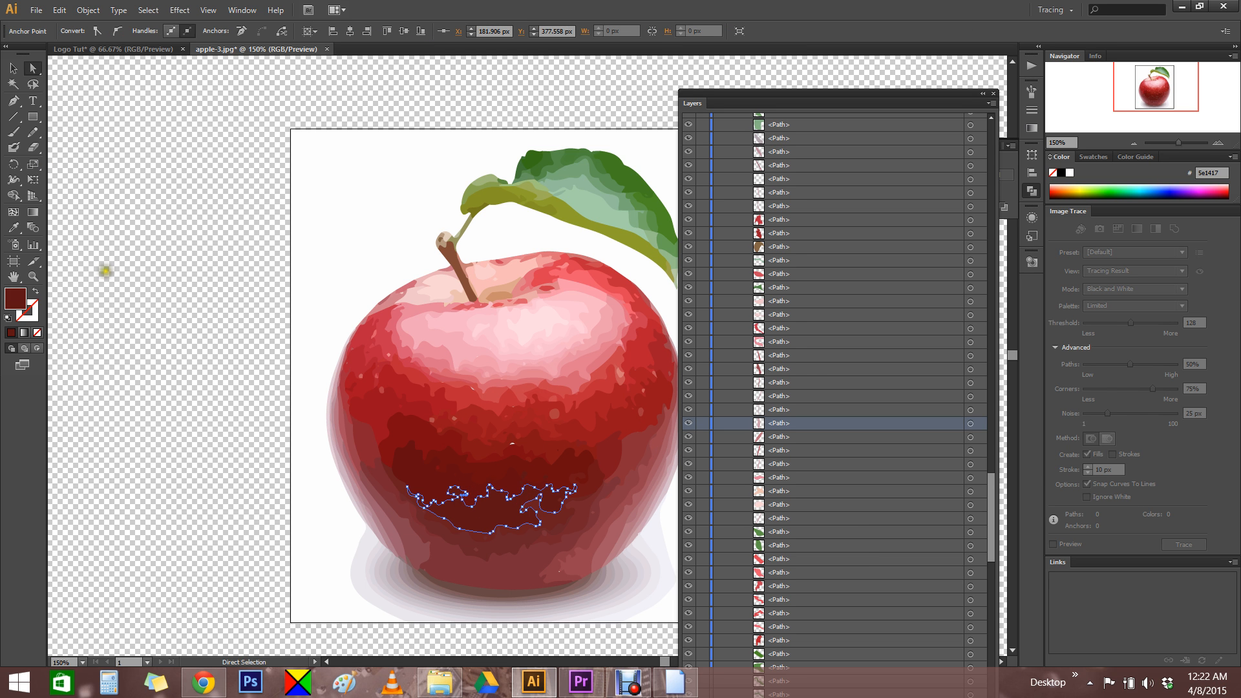
pyautogui.click(1110, 188)
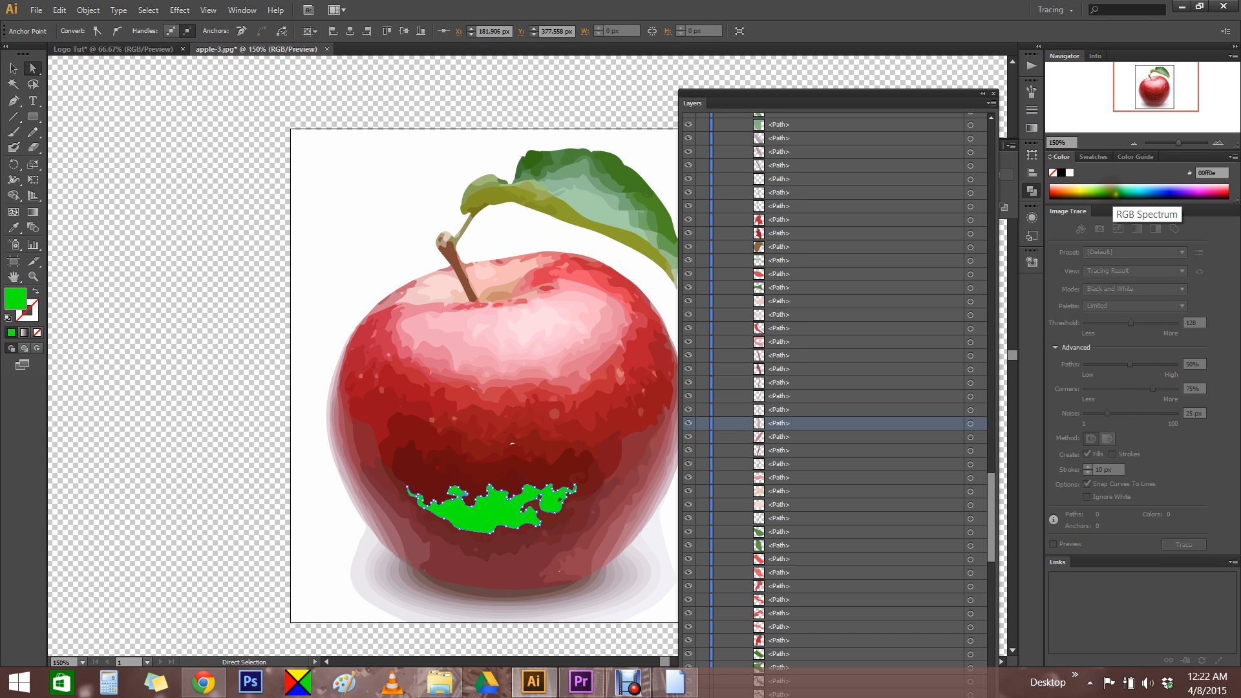
# Recolor the dark red band across the apple's middle dark green and the small shape below the highlight cyan
pyautogui.click(513, 444)
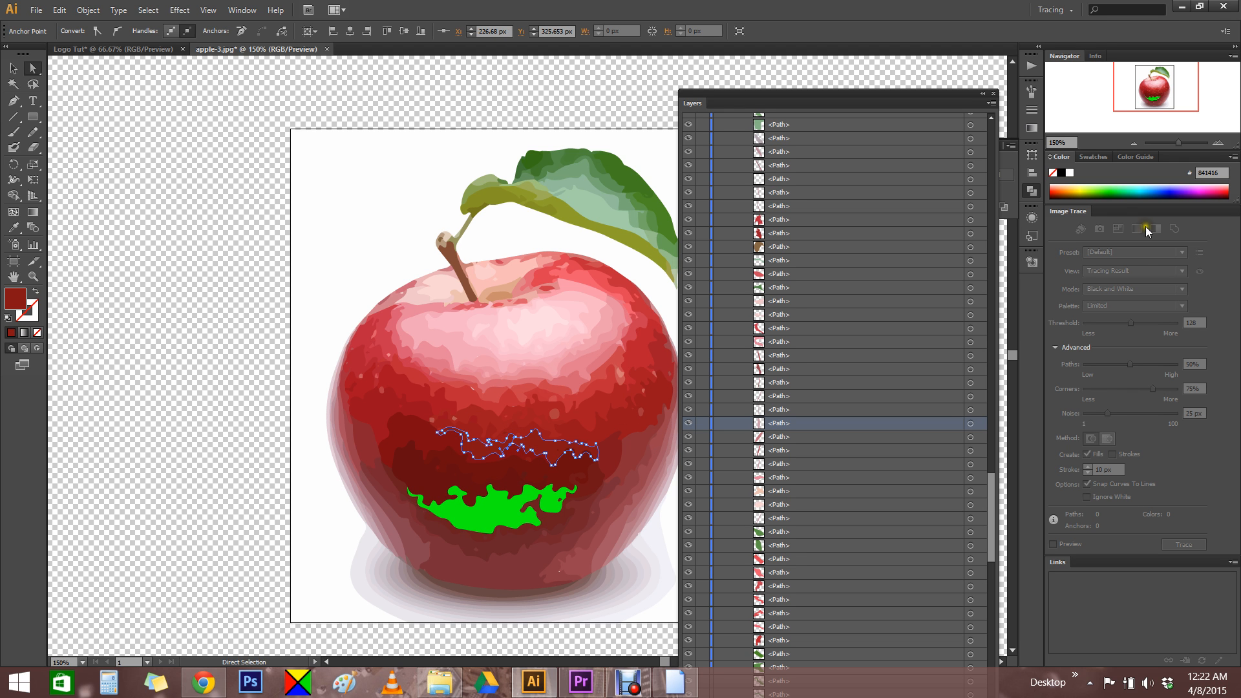
pyautogui.click(1110, 192)
pyautogui.click(577, 375)
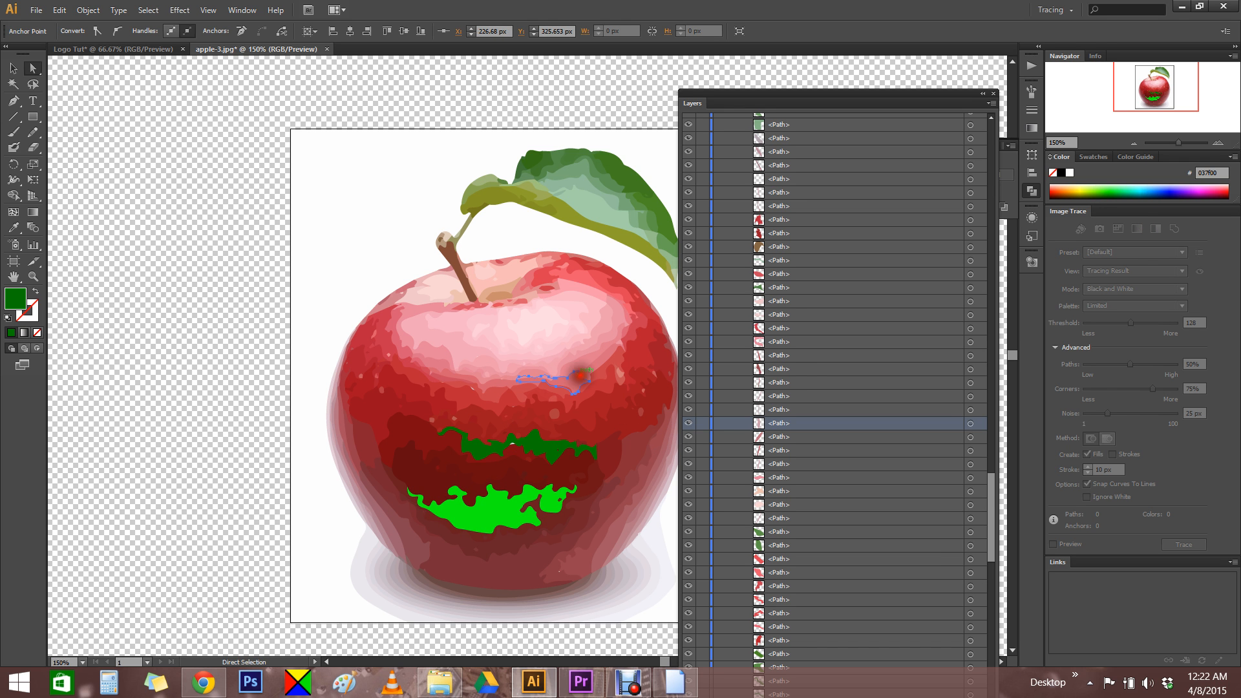
pyautogui.click(1147, 191)
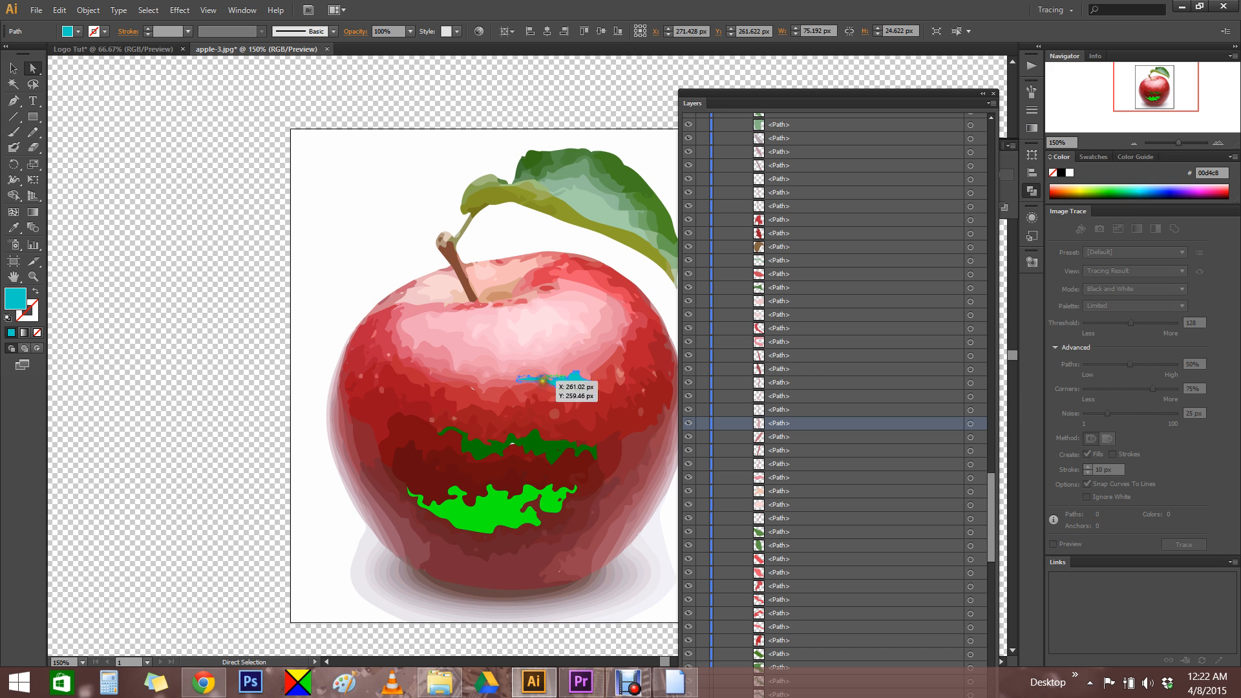
# Recolor the red shape on the apple's left side light pink
pyautogui.click(400, 405)
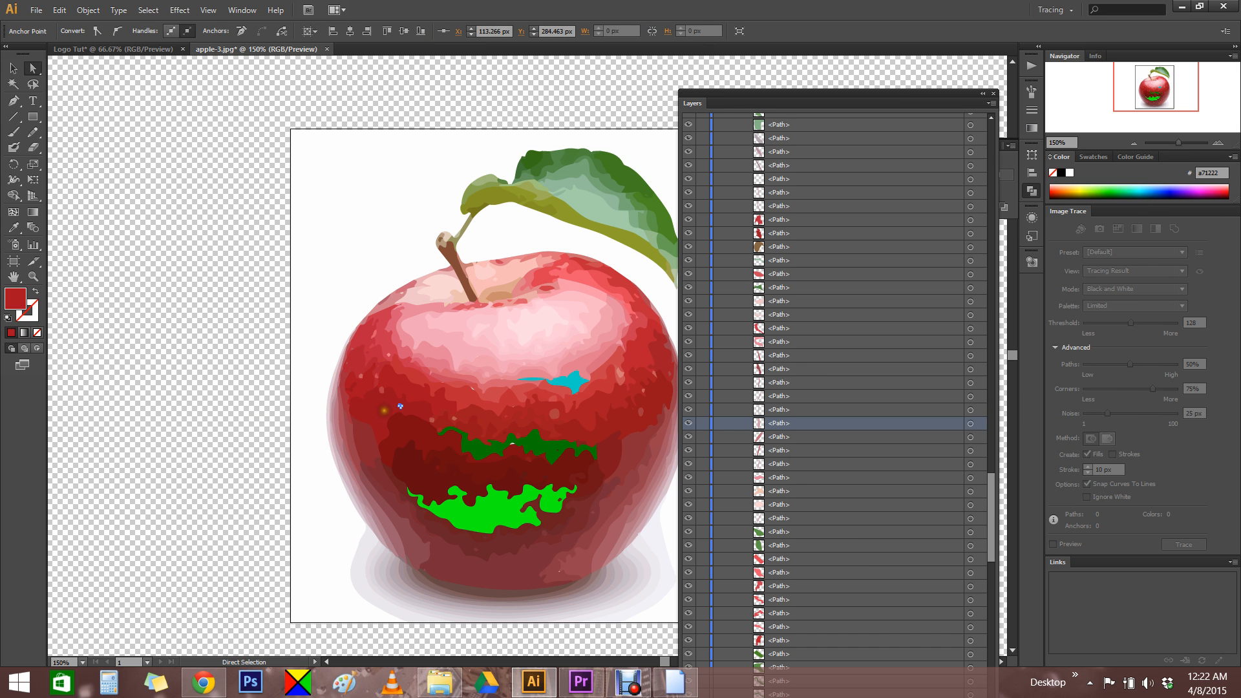
pyautogui.click(400, 406)
pyautogui.click(1194, 187)
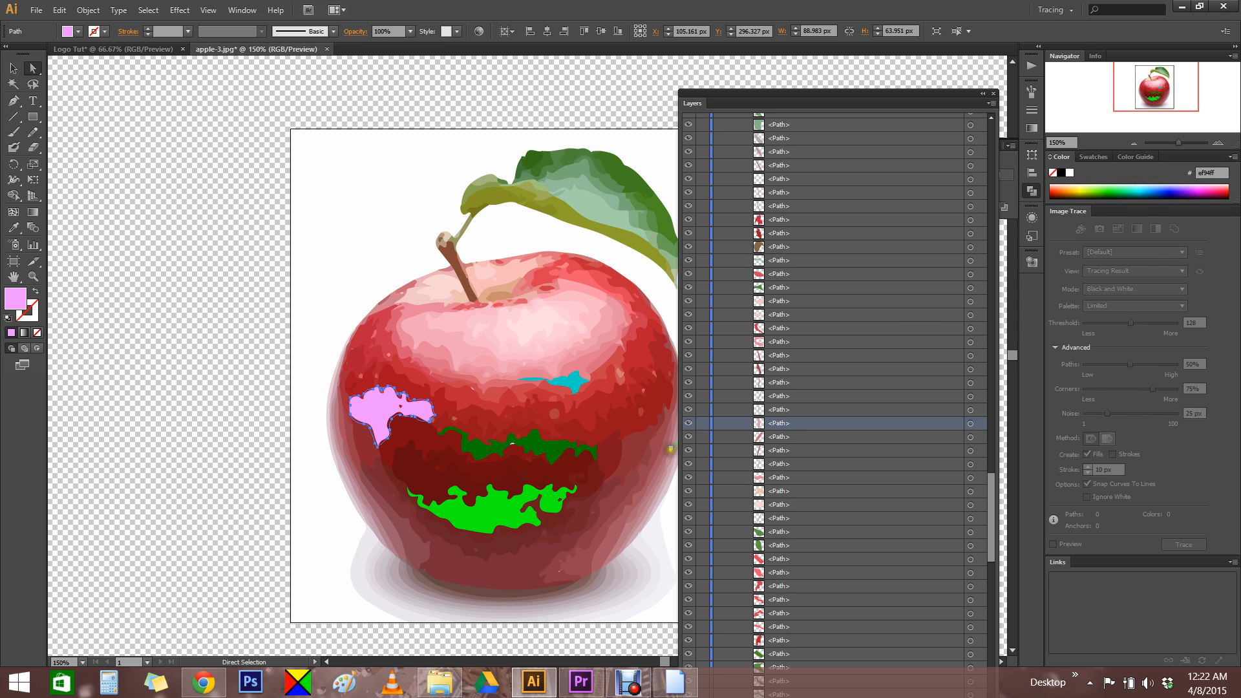
# Recolor the large shape at the apple's base dark blue, and select the white background path around the apple
pyautogui.click(600, 482)
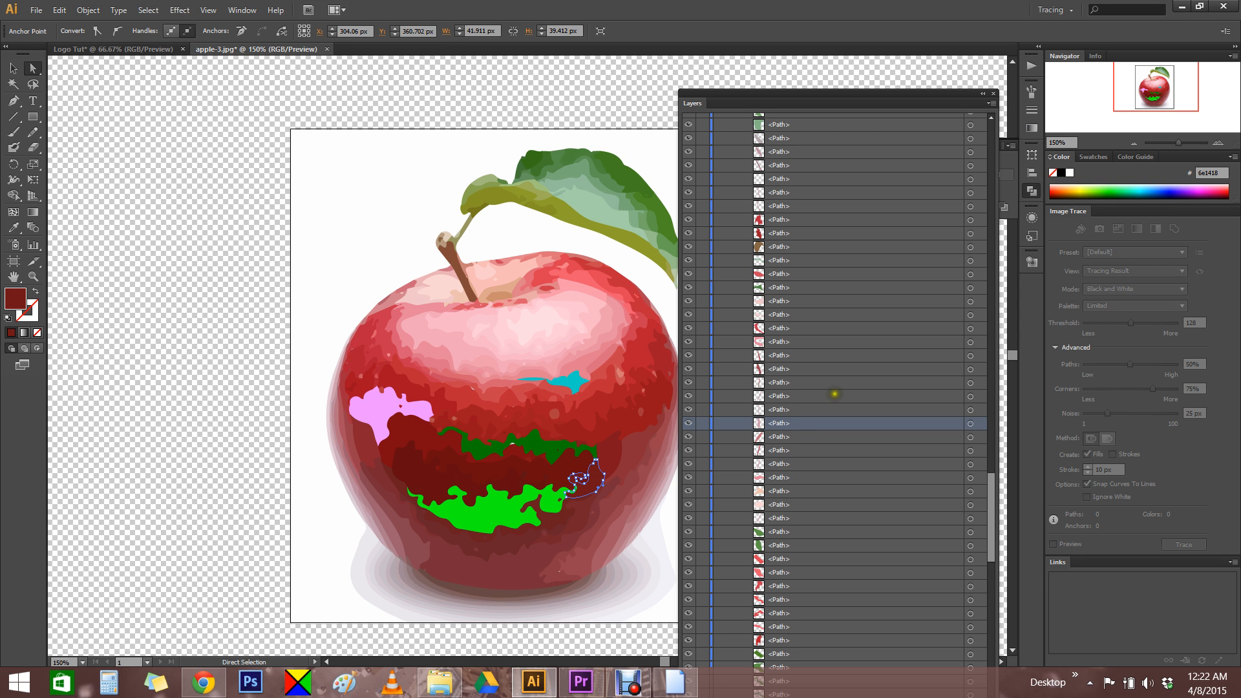
pyautogui.click(565, 575)
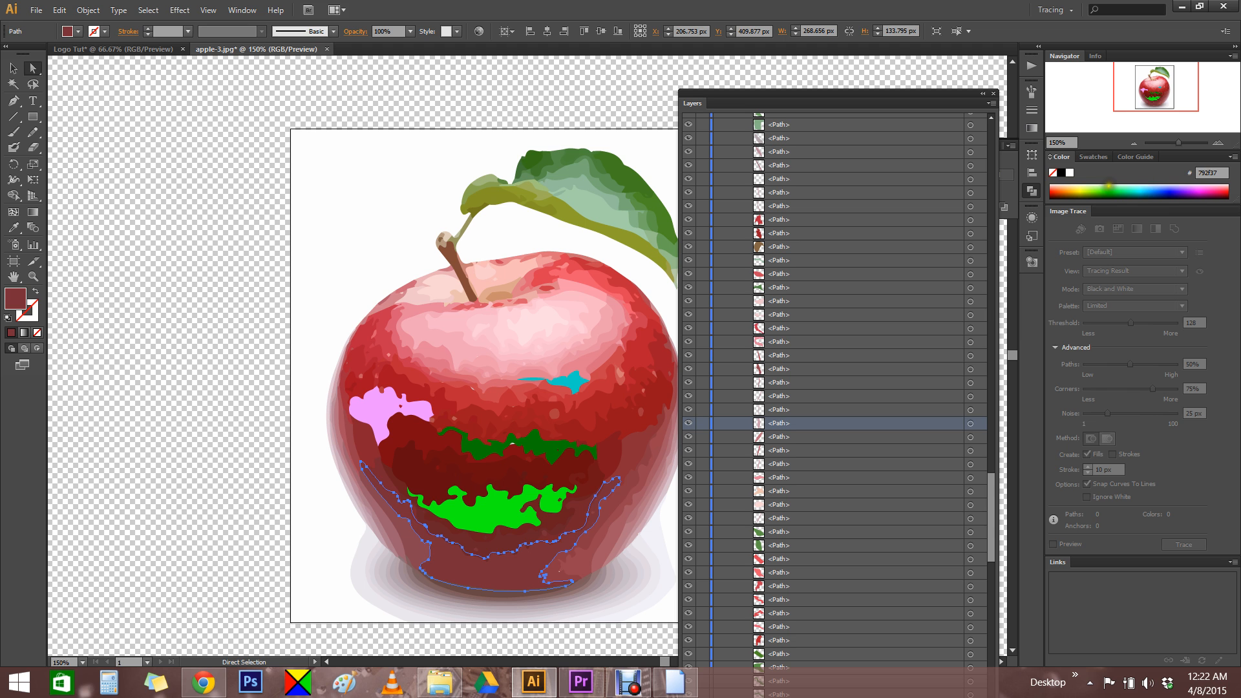
pyautogui.click(1098, 190)
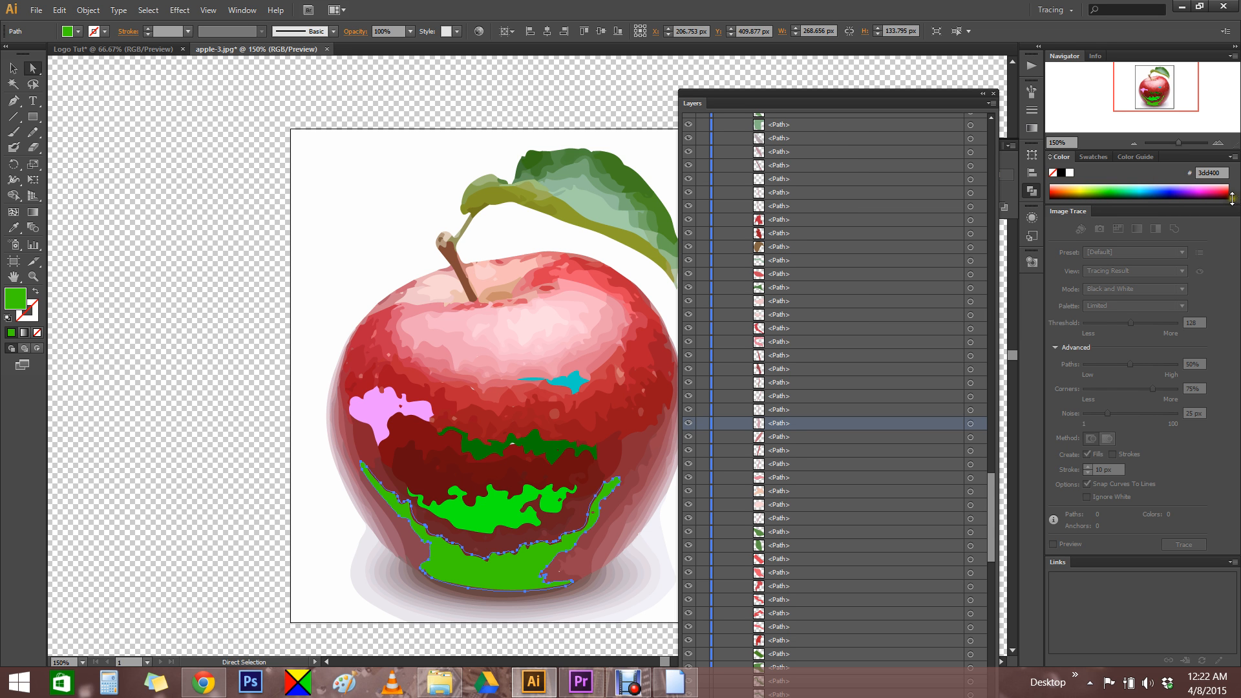
pyautogui.click(1170, 191)
pyautogui.click(569, 329)
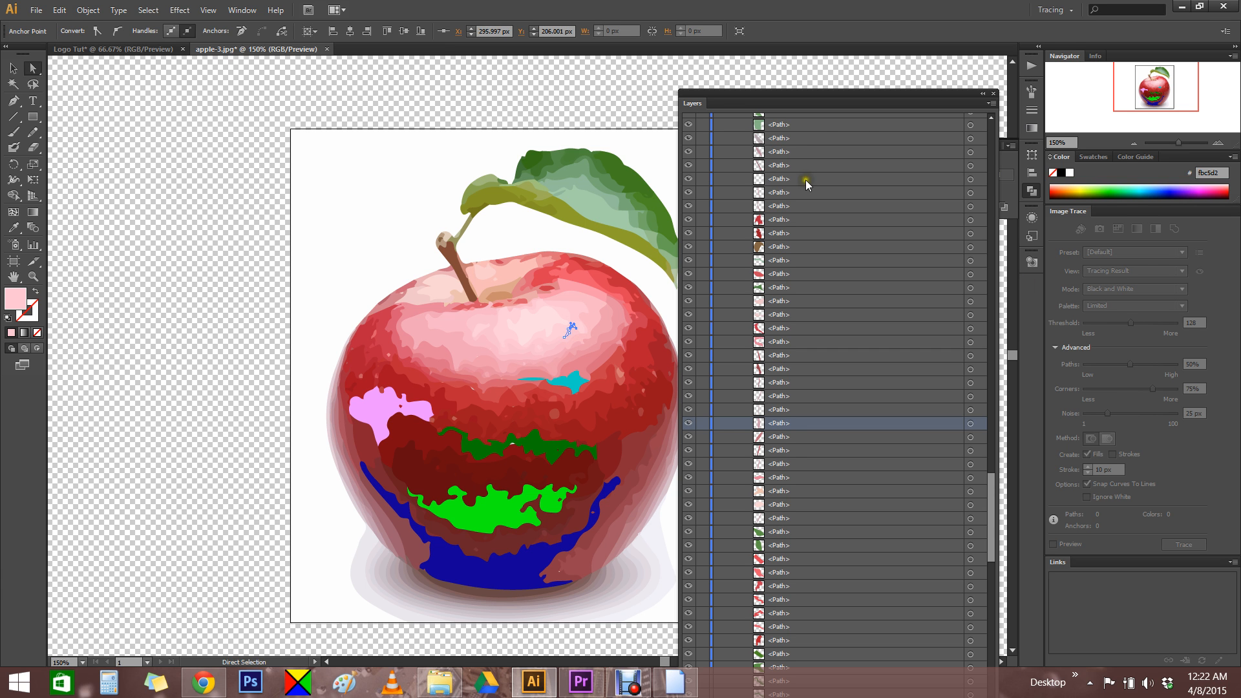
pyautogui.click(388, 191)
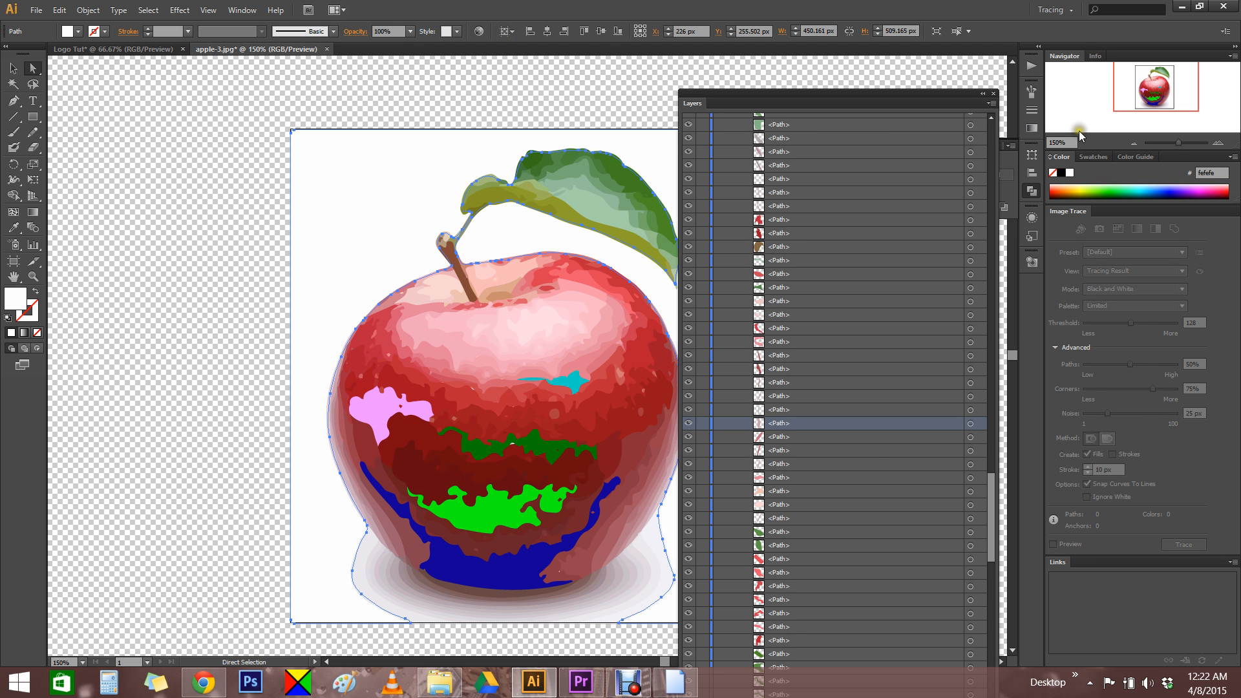
# Close the detached Layers panel, then reopen it and dock it alongside Links
pyautogui.click(994, 94)
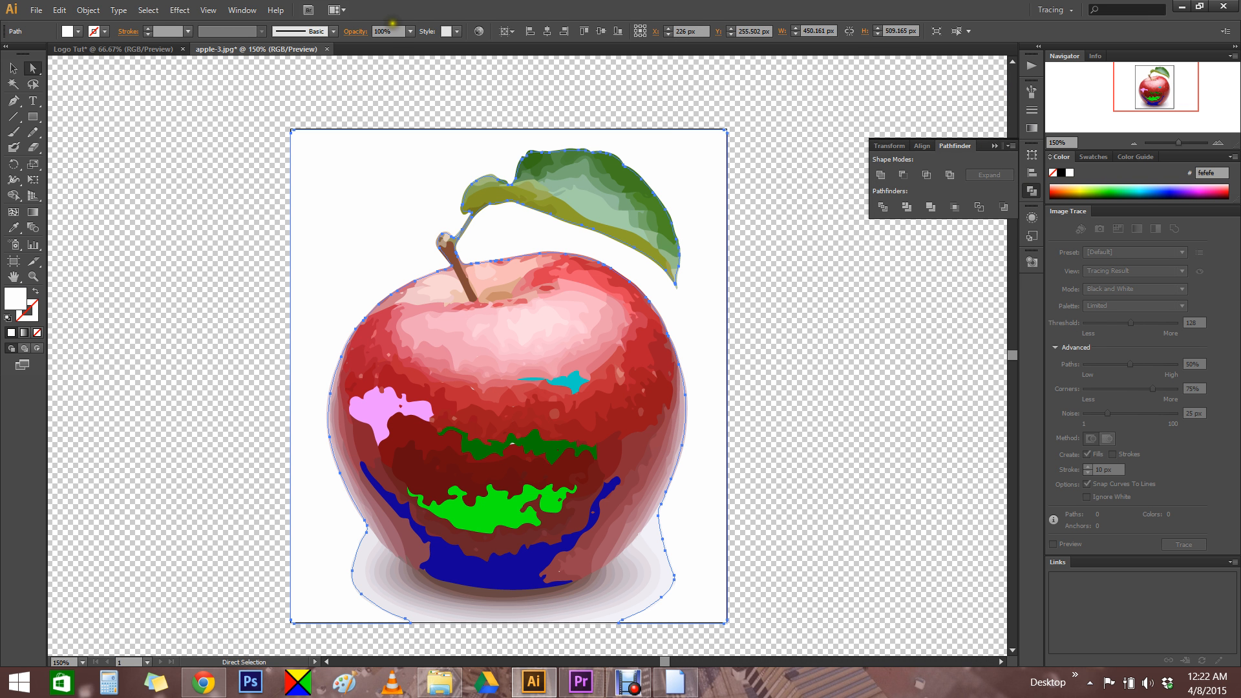
pyautogui.click(241, 9)
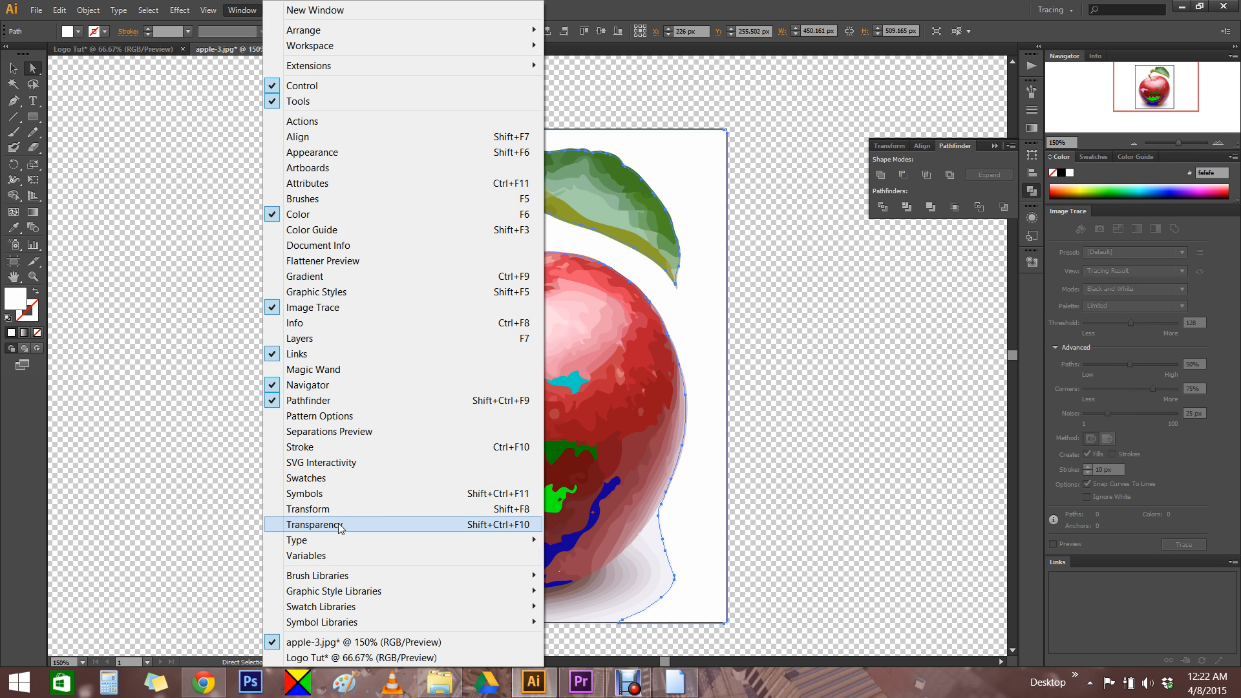
pyautogui.click(339, 340)
pyautogui.moveTo(690, 111)
pyautogui.mouseDown()
pyautogui.moveTo(1060, 440)
pyautogui.moveTo(1073, 568)
pyautogui.moveTo(1058, 564)
pyautogui.mouseUp()
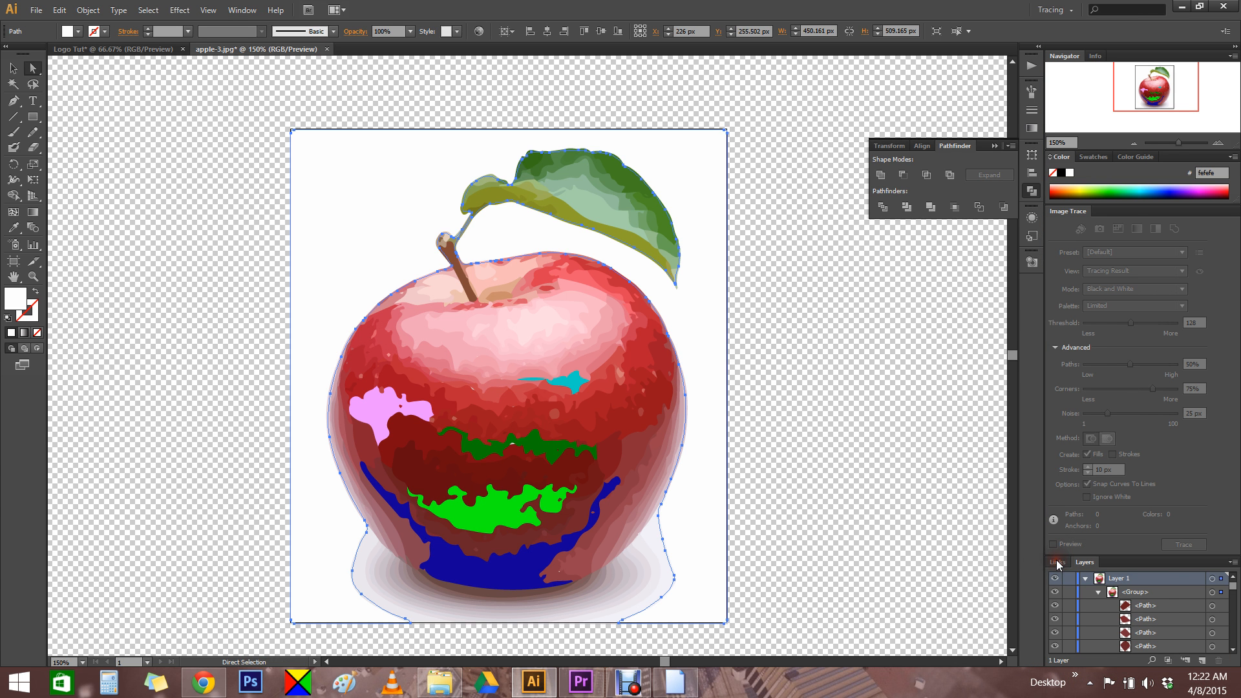
pyautogui.moveTo(1182, 555); pyautogui.dragTo(1142, 412)
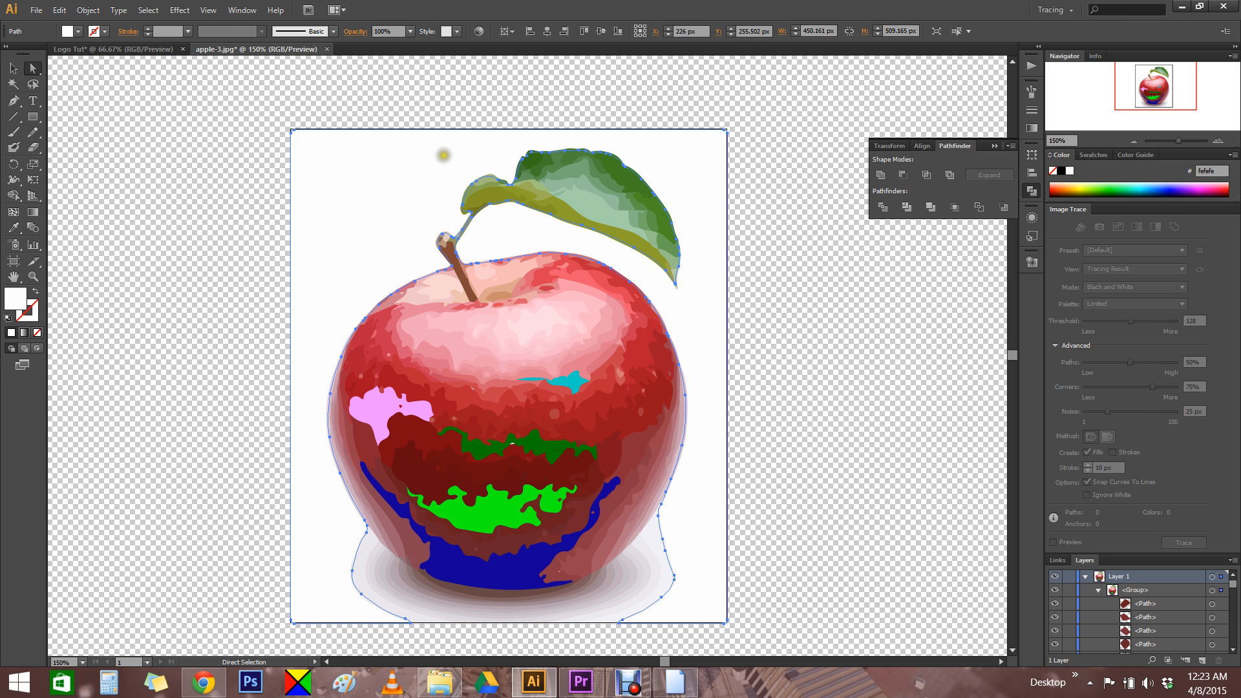
# Undo the shape recoloring, the path expansion and the image tracing, returning to the original apple photo
pyautogui.hotkey('ctrl', 'z')
pyautogui.hotkey('ctrl', 'z')
pyautogui.hotkey('ctrl', 'z')
pyautogui.hotkey('ctrl', 'z')
pyautogui.hotkey('ctrl', 'z')
pyautogui.hotkey('ctrl', 'z')
pyautogui.hotkey('ctrl', 'z')
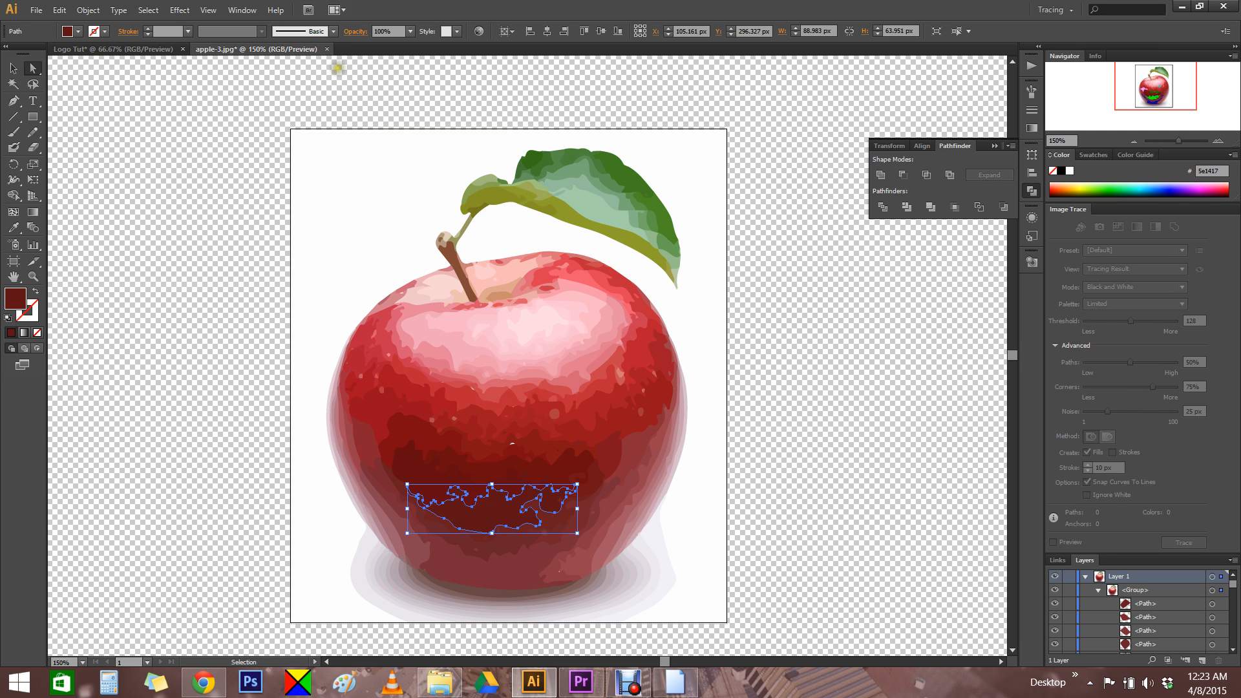
pyautogui.hotkey('ctrl', 'z')
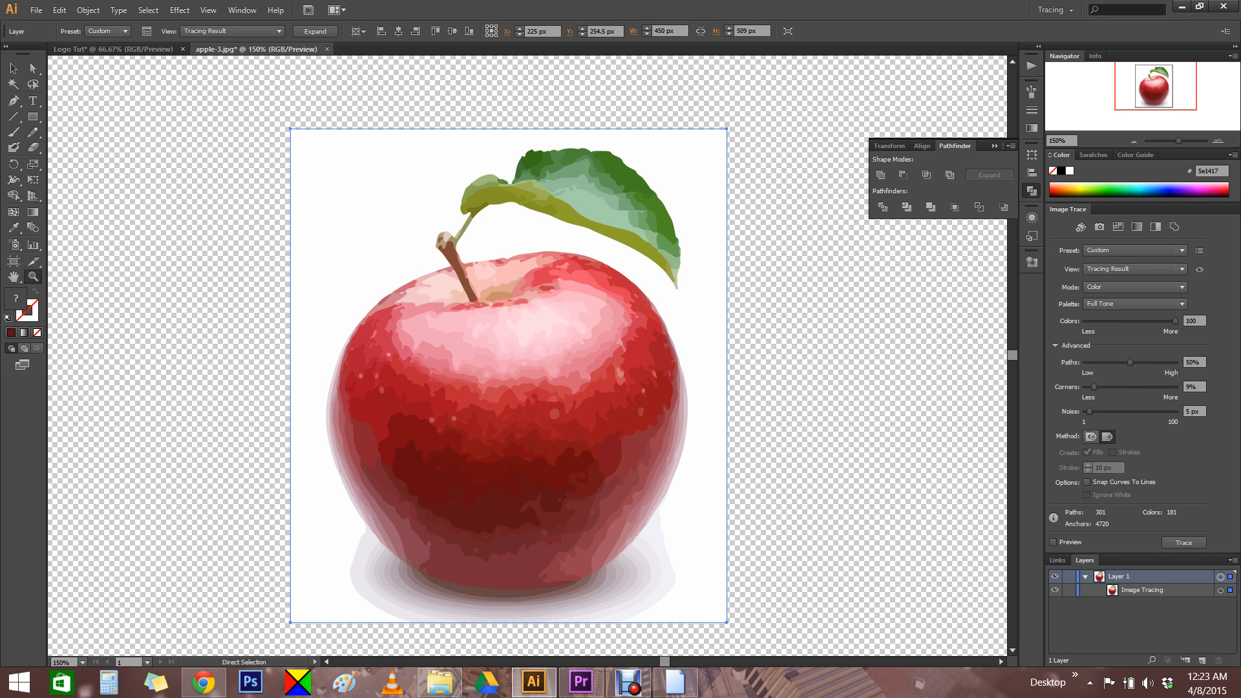
pyautogui.hotkey('ctrl', 'z')
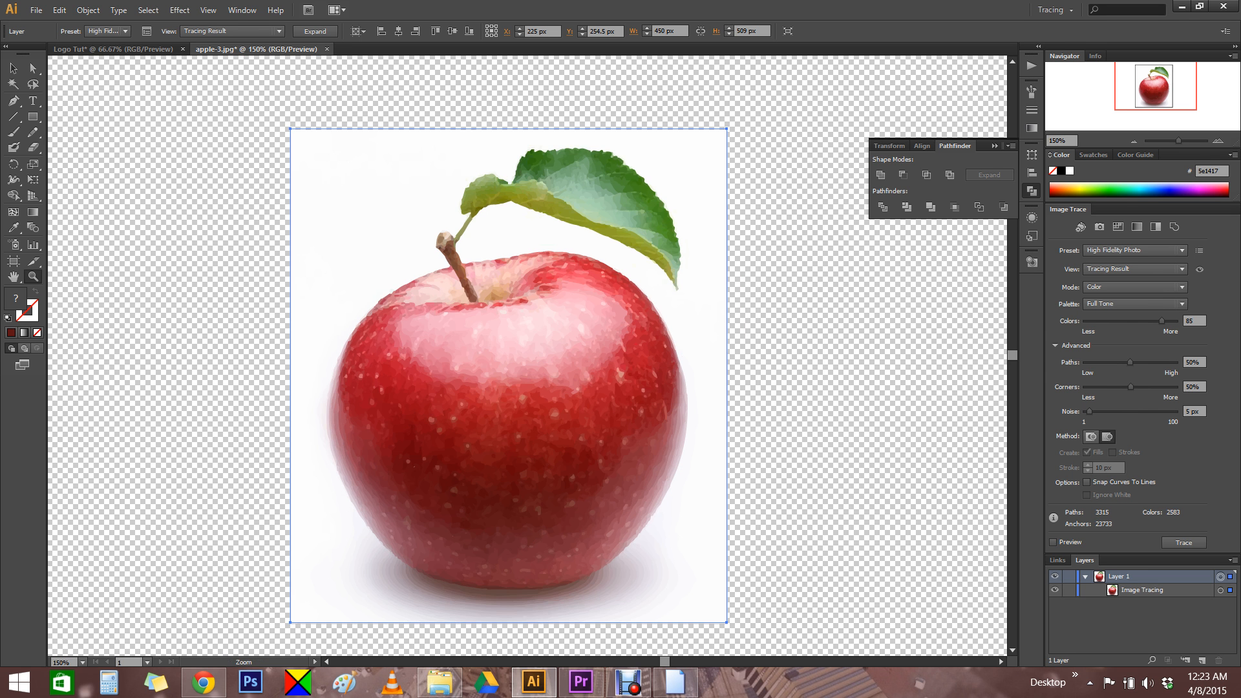
pyautogui.hotkey('ctrl', 'z')
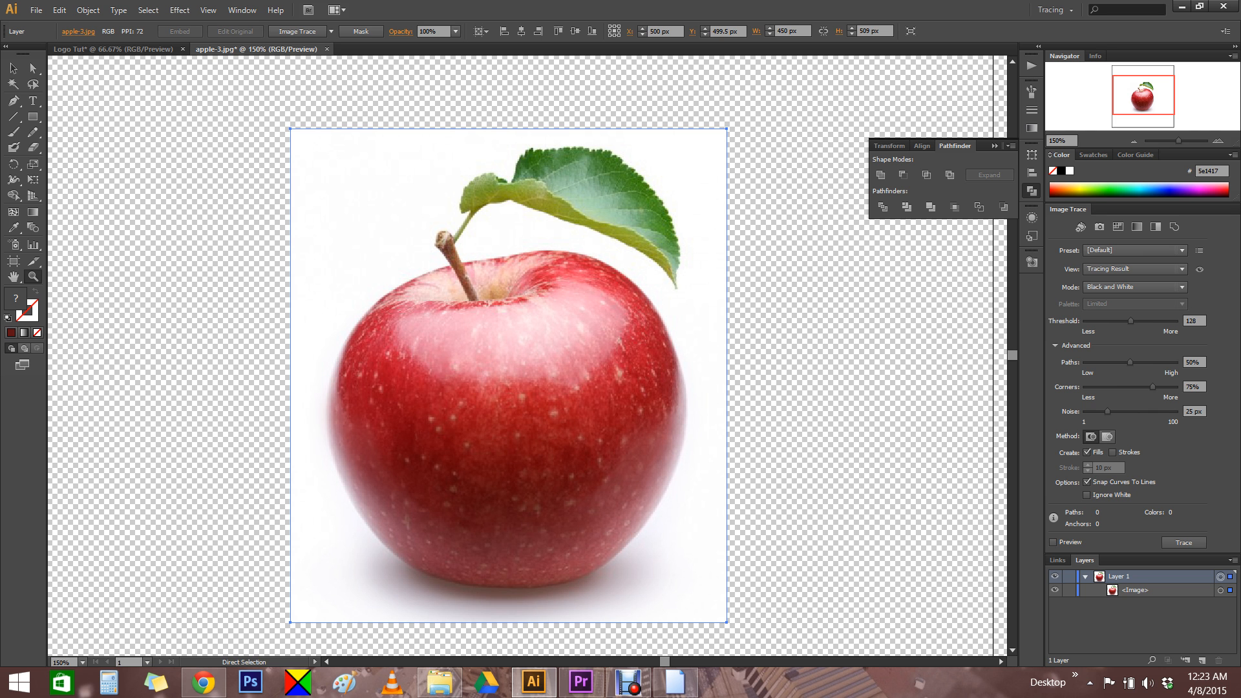
# Examine the original apple photo's edge up close at pixel level, and return to an overall view
pyautogui.click(557, 383)
pyautogui.click(557, 383)
pyautogui.click(557, 383)
pyautogui.click(557, 382)
pyautogui.click(557, 383)
pyautogui.click(557, 382)
pyautogui.click(670, 405)
pyautogui.click(775, 404)
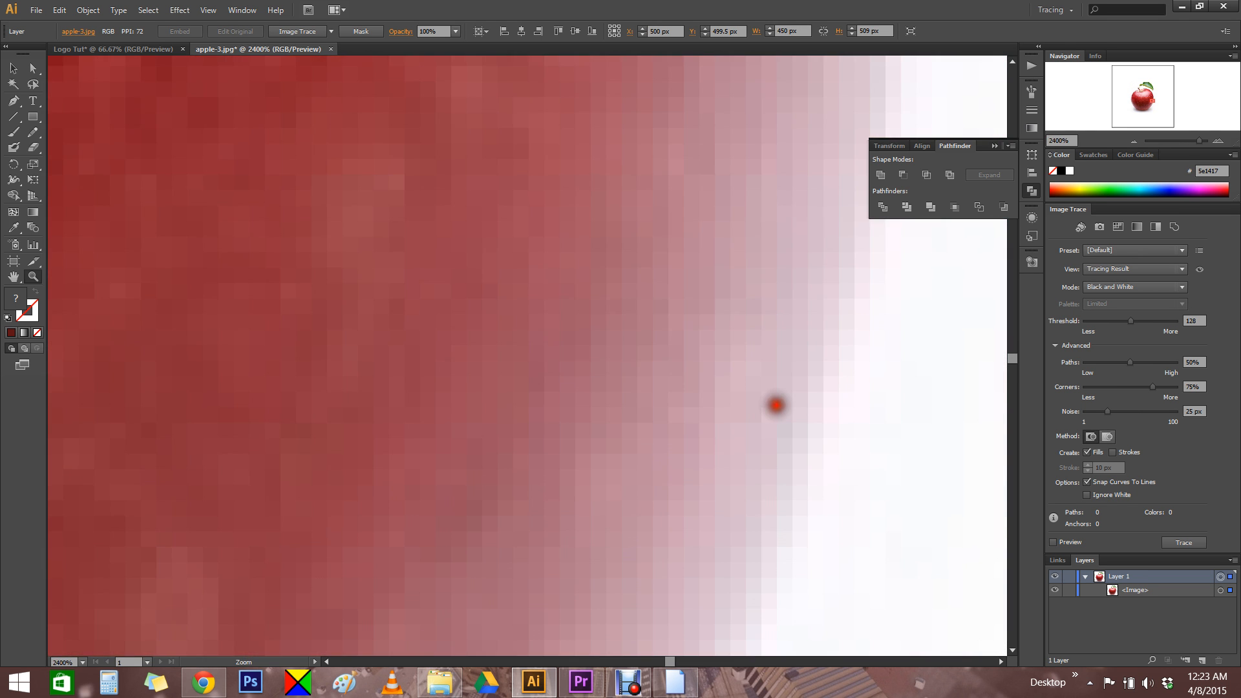
pyautogui.click(506, 340)
pyautogui.keyDown('alt'); pyautogui.click(507, 340); pyautogui.keyUp('alt')
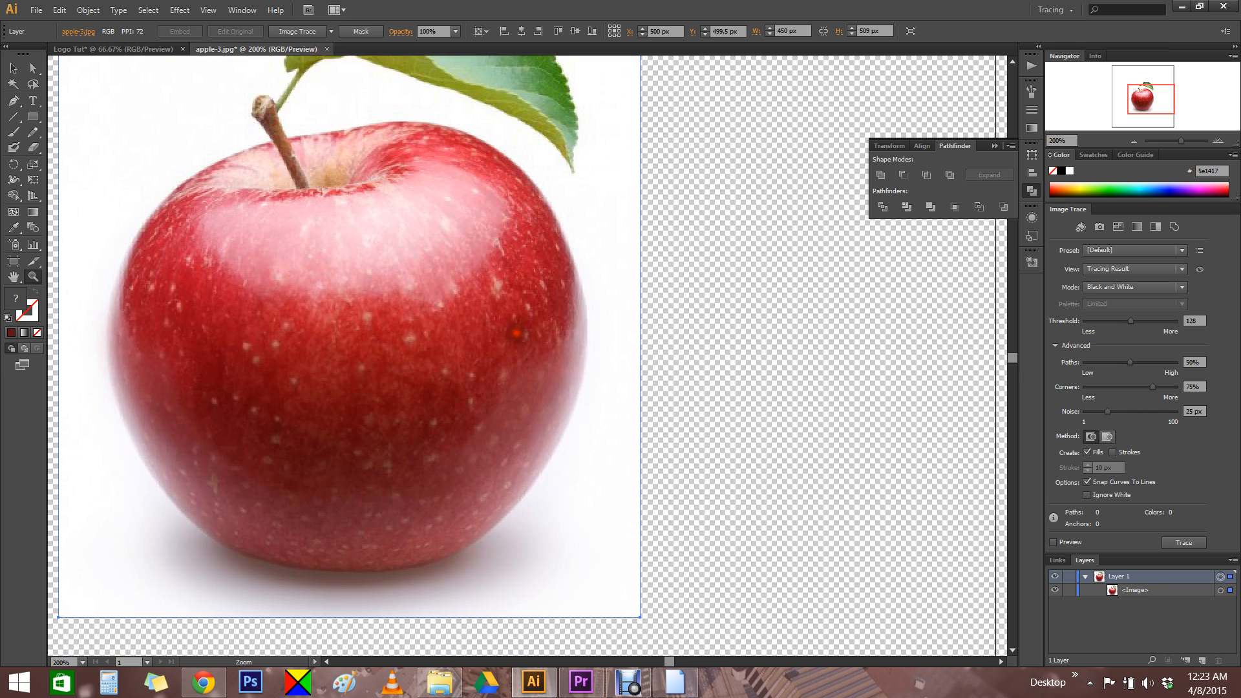
pyautogui.keyDown('alt'); pyautogui.click(515, 334); pyautogui.keyUp('alt')
# With the Pen tool, outline a large irregular straight-sided shape from the photo's upper-left area across the empty space beside the apple
pyautogui.moveTo(441, 327); pyautogui.dragTo(622, 399)
pyautogui.press('p')
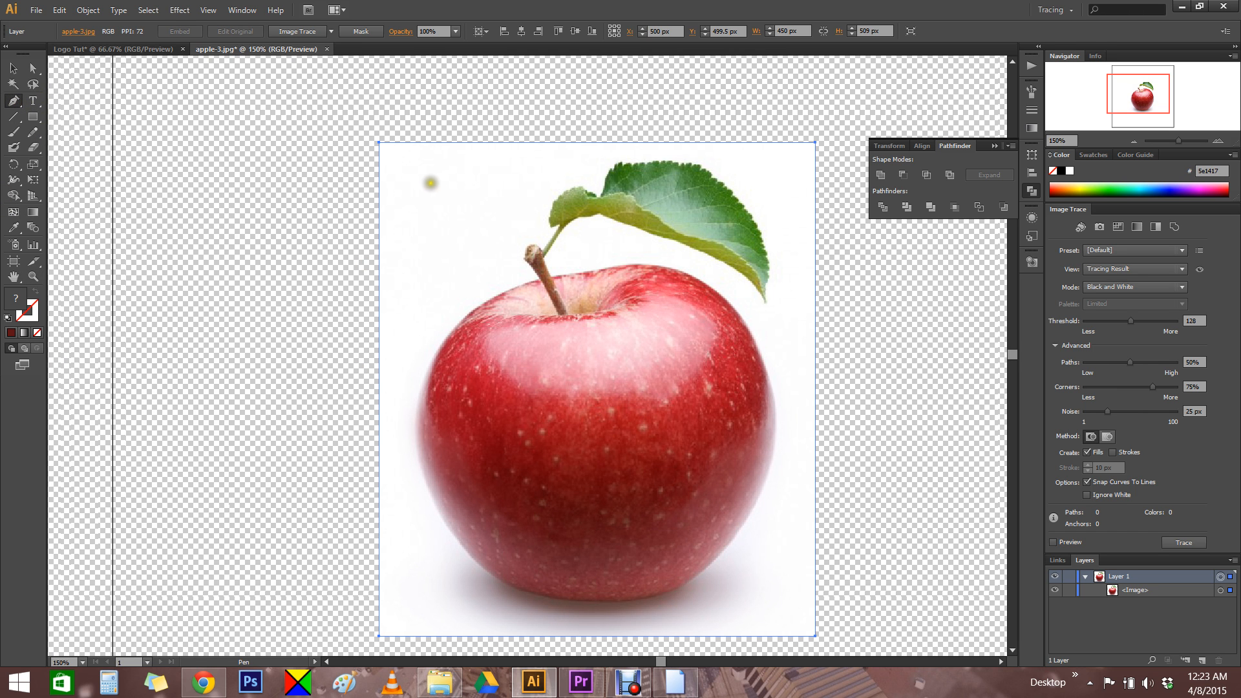
pyautogui.click(397, 207)
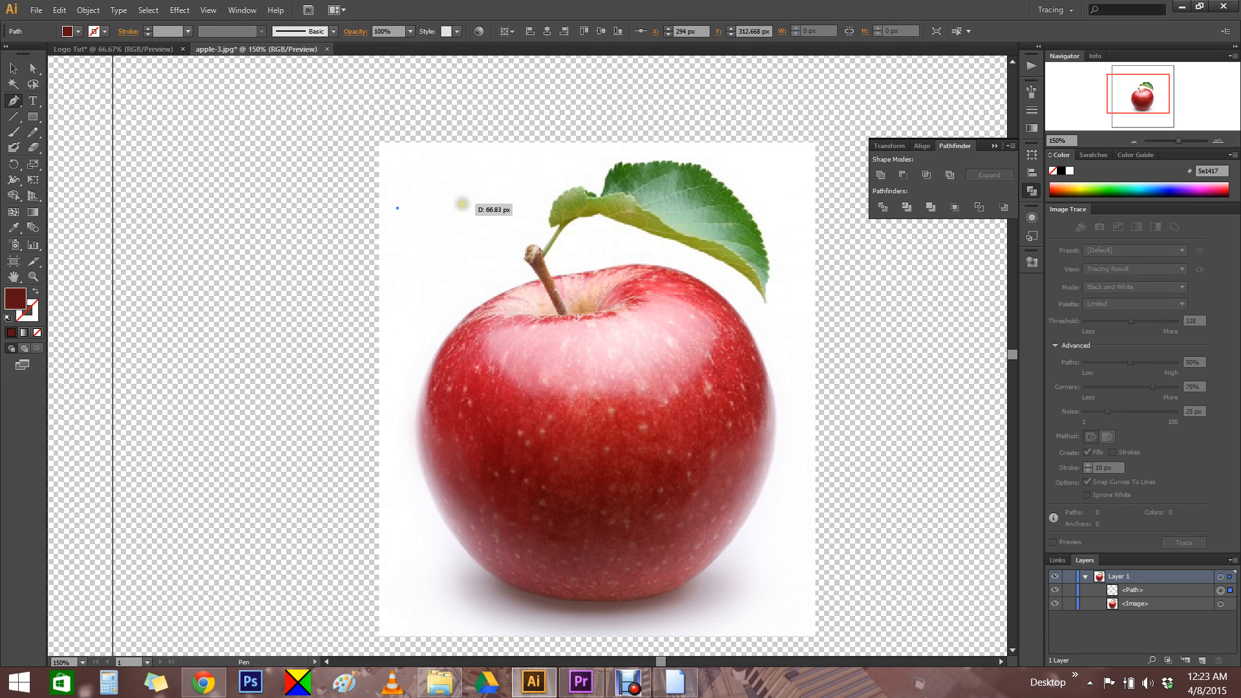
pyautogui.click(472, 265)
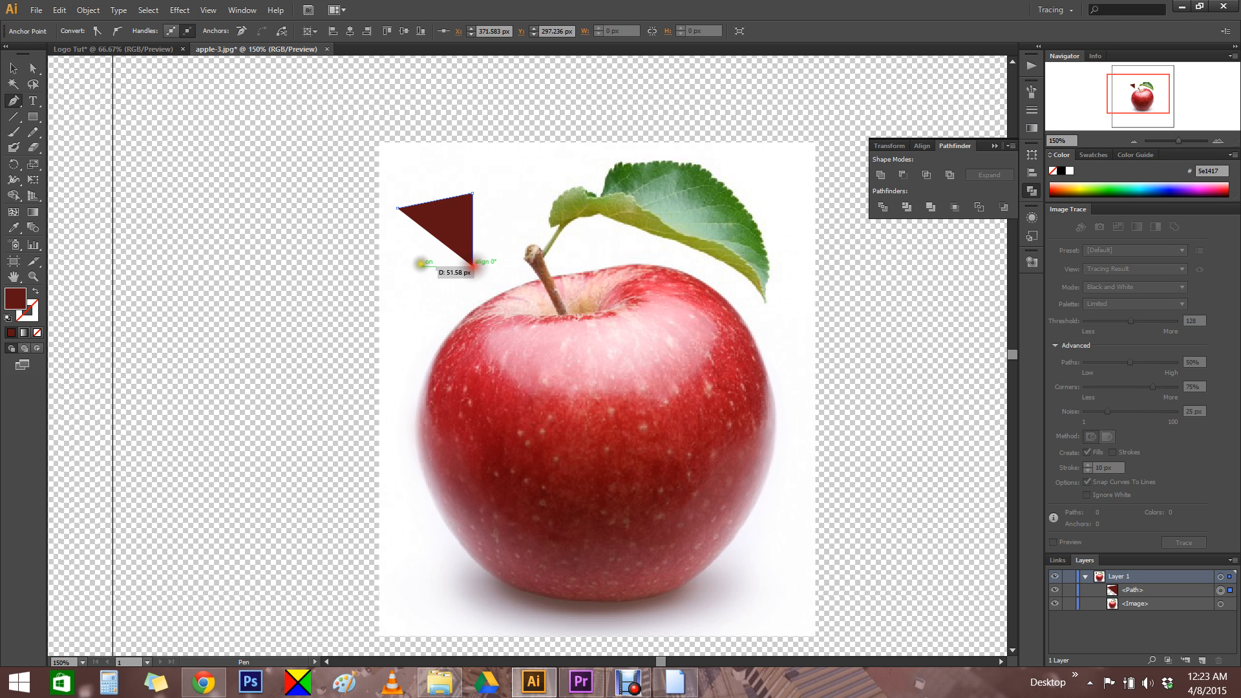
pyautogui.click(373, 261)
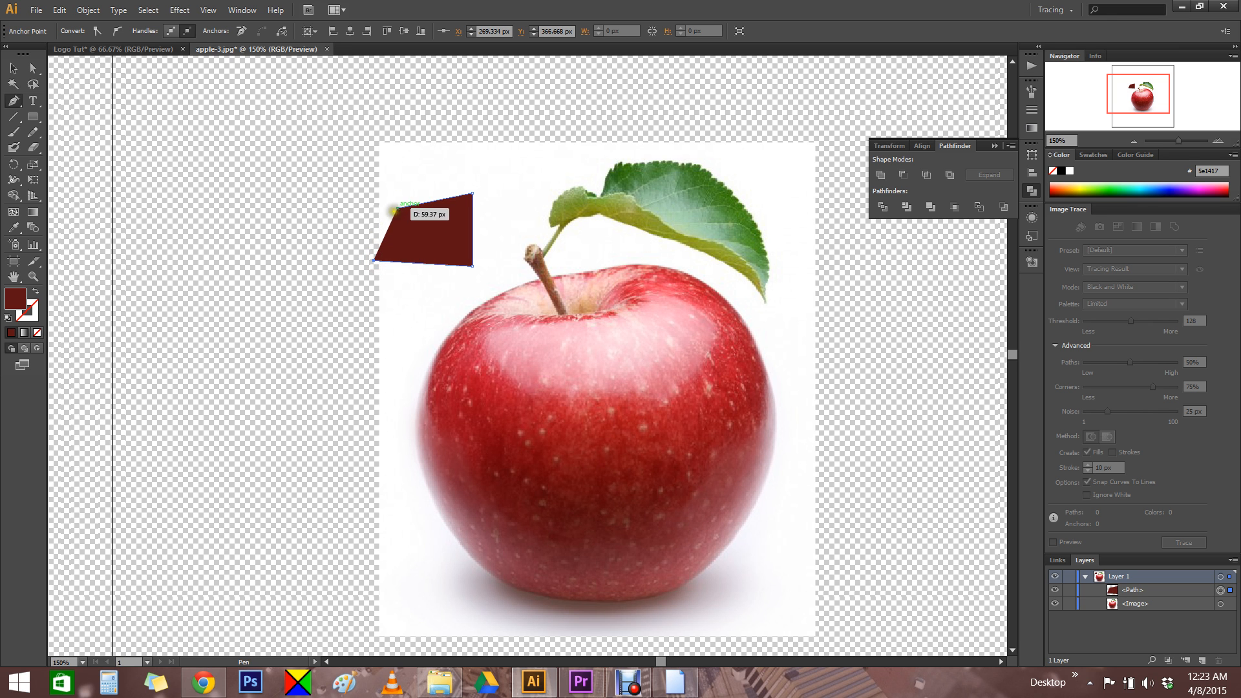
pyautogui.click(214, 233)
pyautogui.click(202, 374)
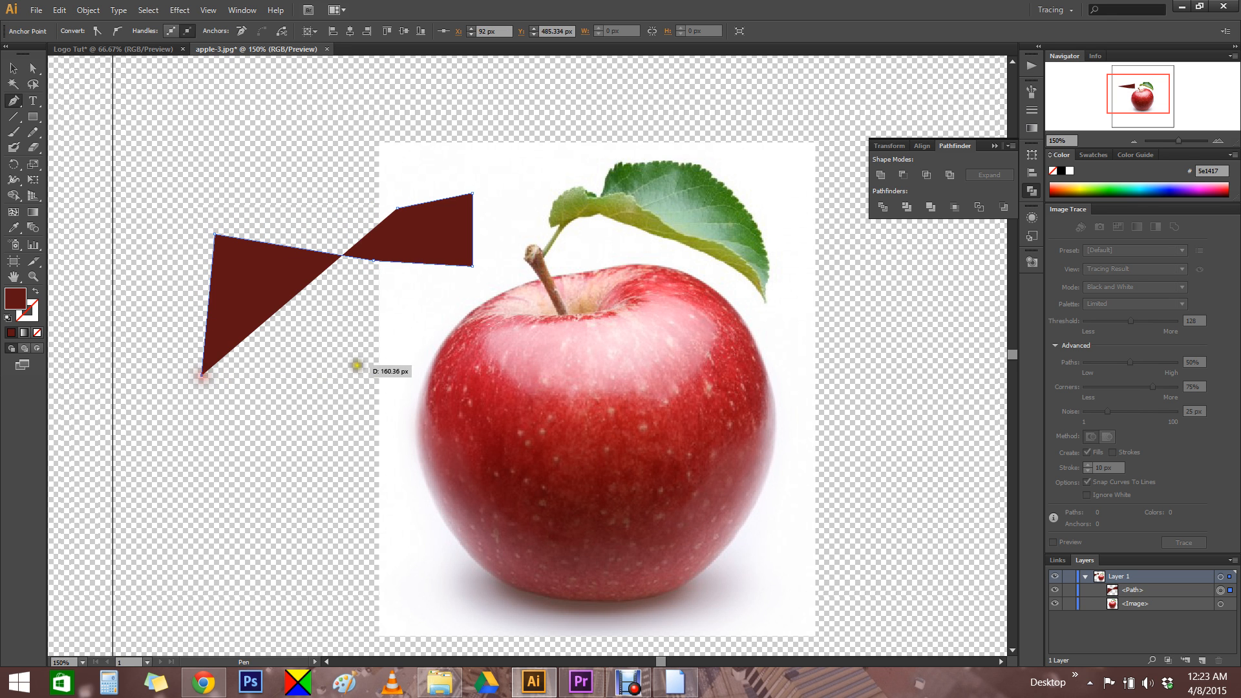
pyautogui.click(378, 367)
pyautogui.click(338, 451)
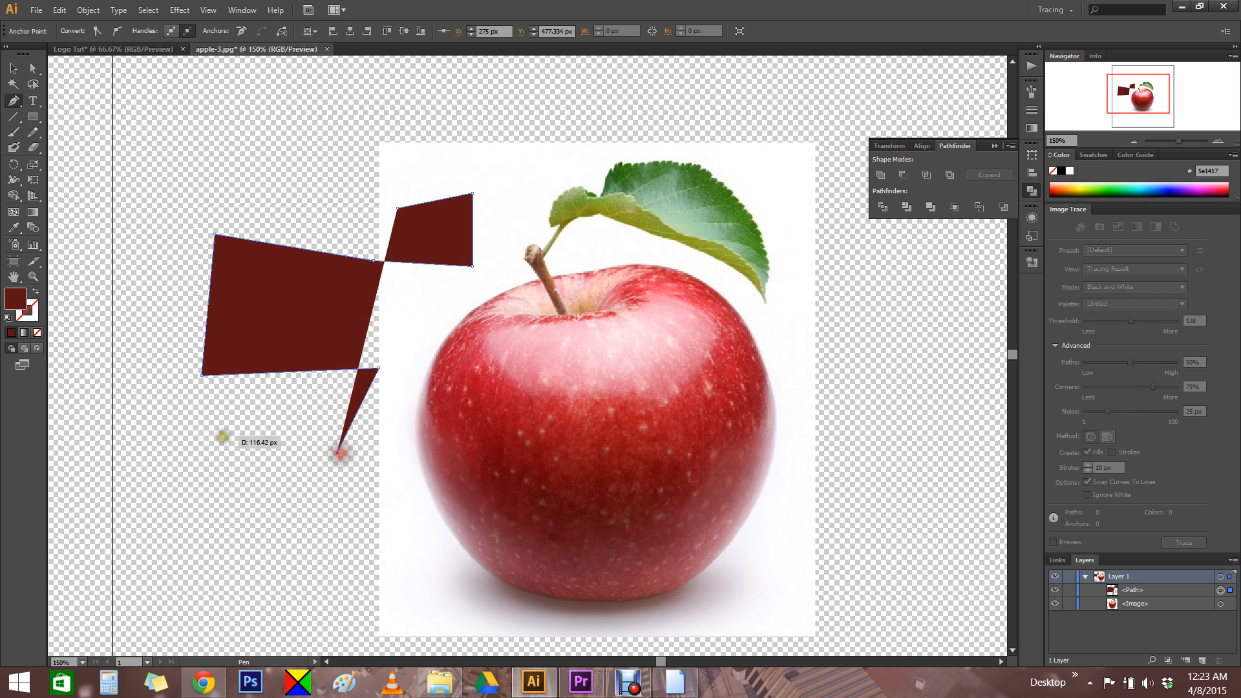
pyautogui.click(163, 421)
pyautogui.click(162, 302)
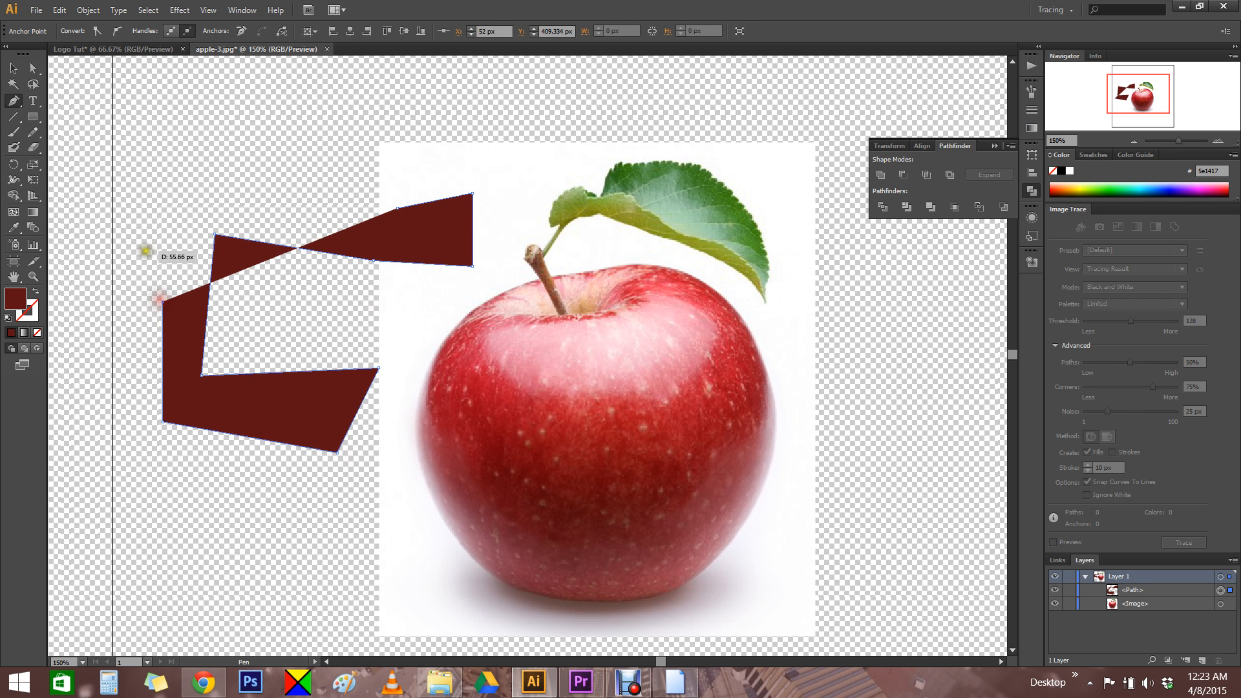
pyautogui.click(145, 221)
pyautogui.click(166, 159)
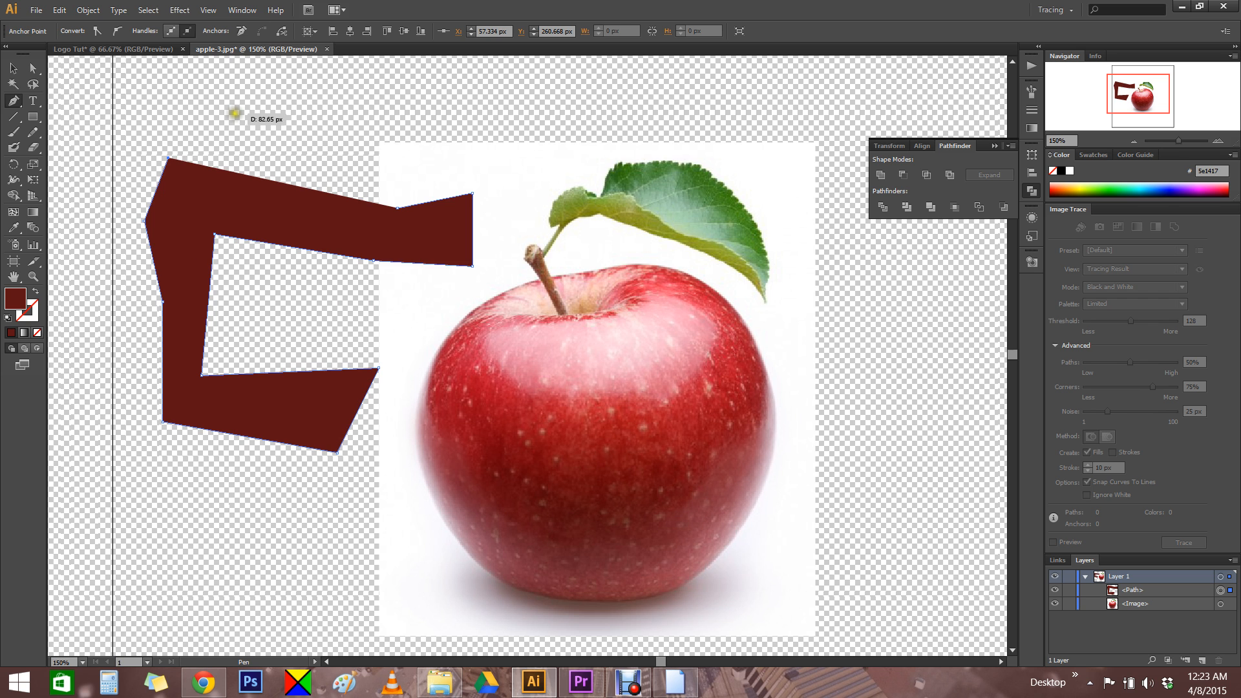
pyautogui.click(247, 110)
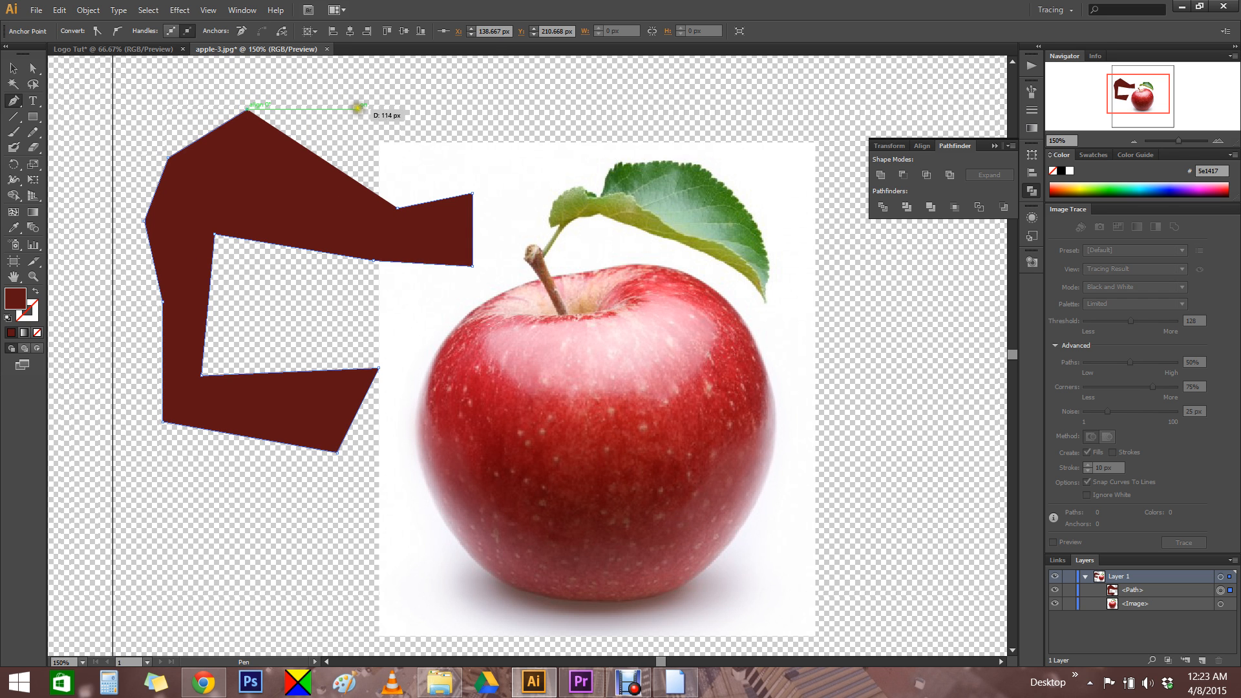
pyautogui.click(391, 109)
pyautogui.click(447, 110)
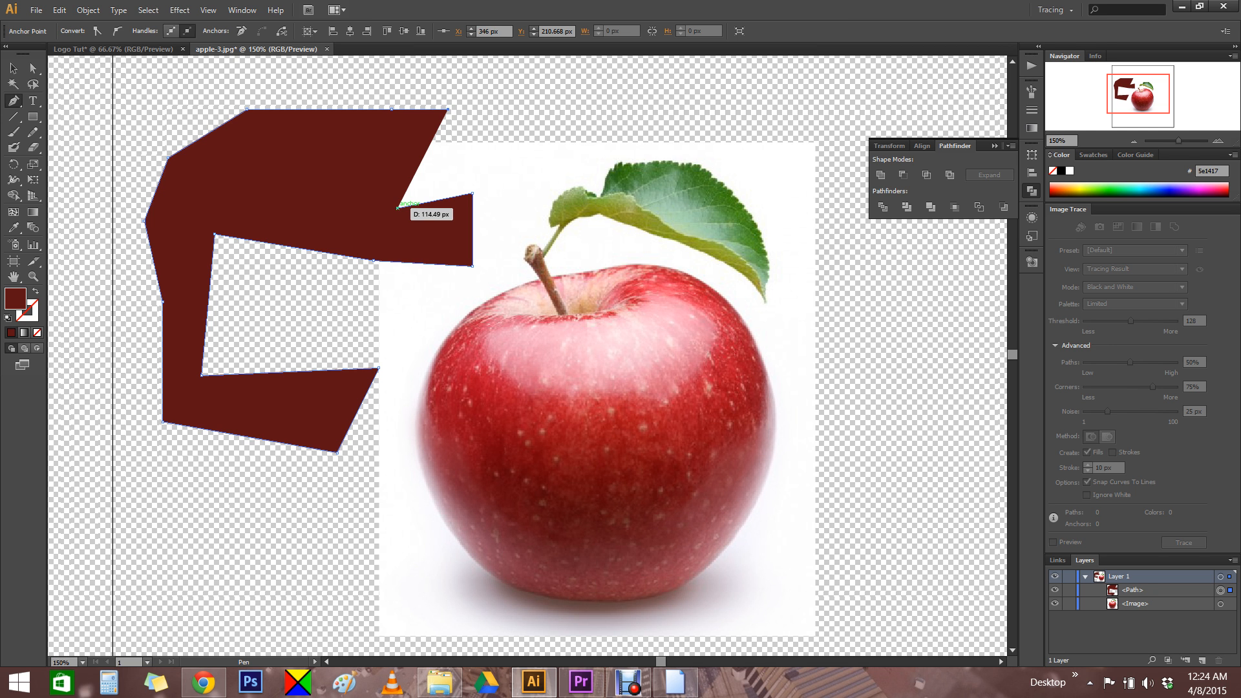
# Close the large straight-sided path exactly on its starting anchor point
pyautogui.keyDown('ctrl'); pyautogui.click(396, 207); pyautogui.keyUp('ctrl')
pyautogui.keyDown('ctrl'); pyautogui.click(396, 207); pyautogui.keyUp('ctrl')
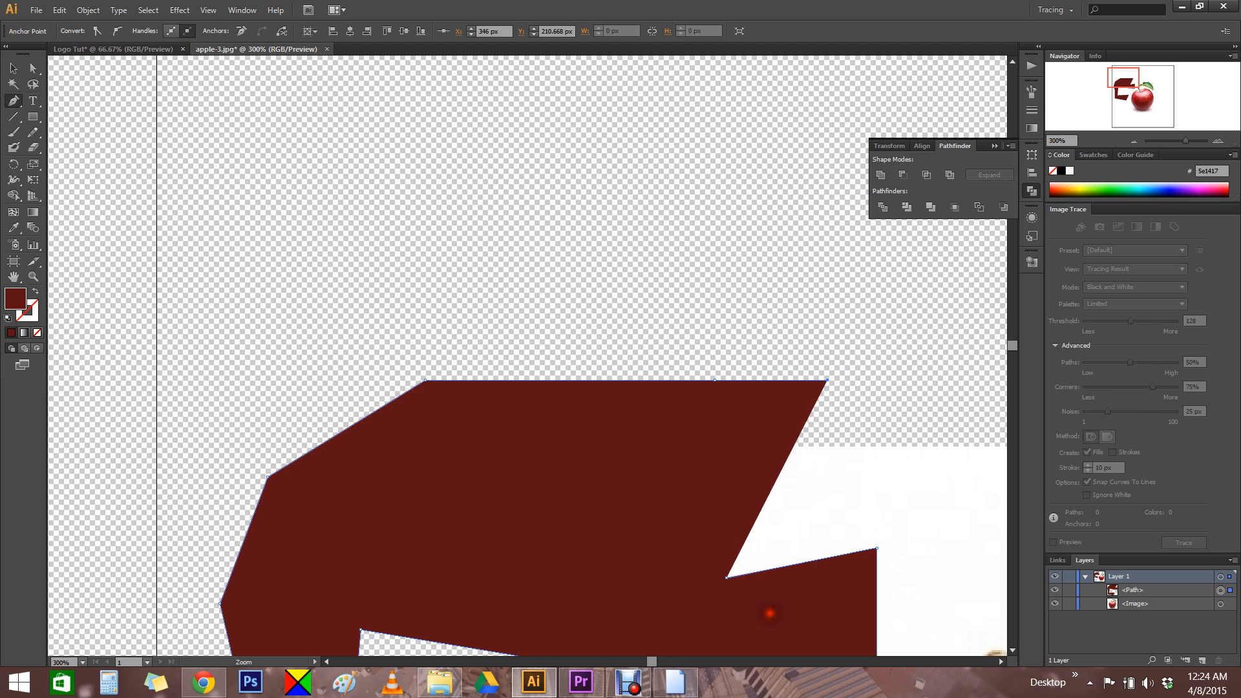
pyautogui.keyDown('ctrl'); pyautogui.click(768, 613); pyautogui.keyUp('ctrl')
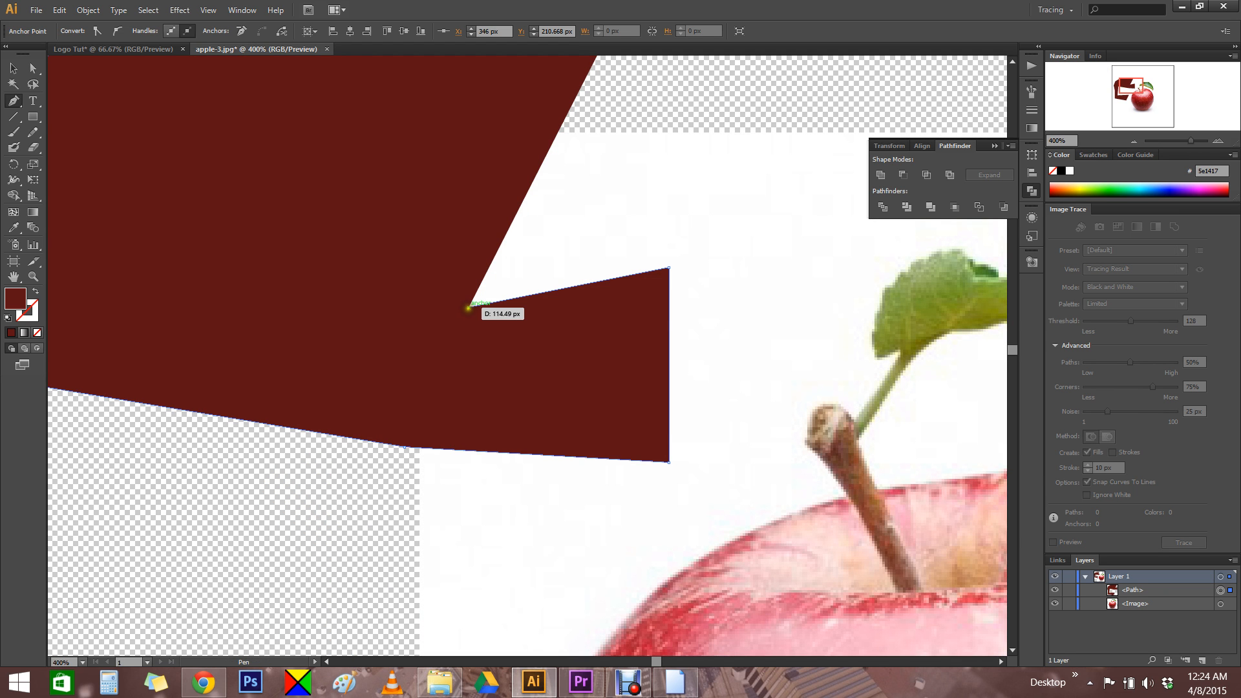
pyautogui.moveTo(469, 306); pyautogui.dragTo(468, 306)
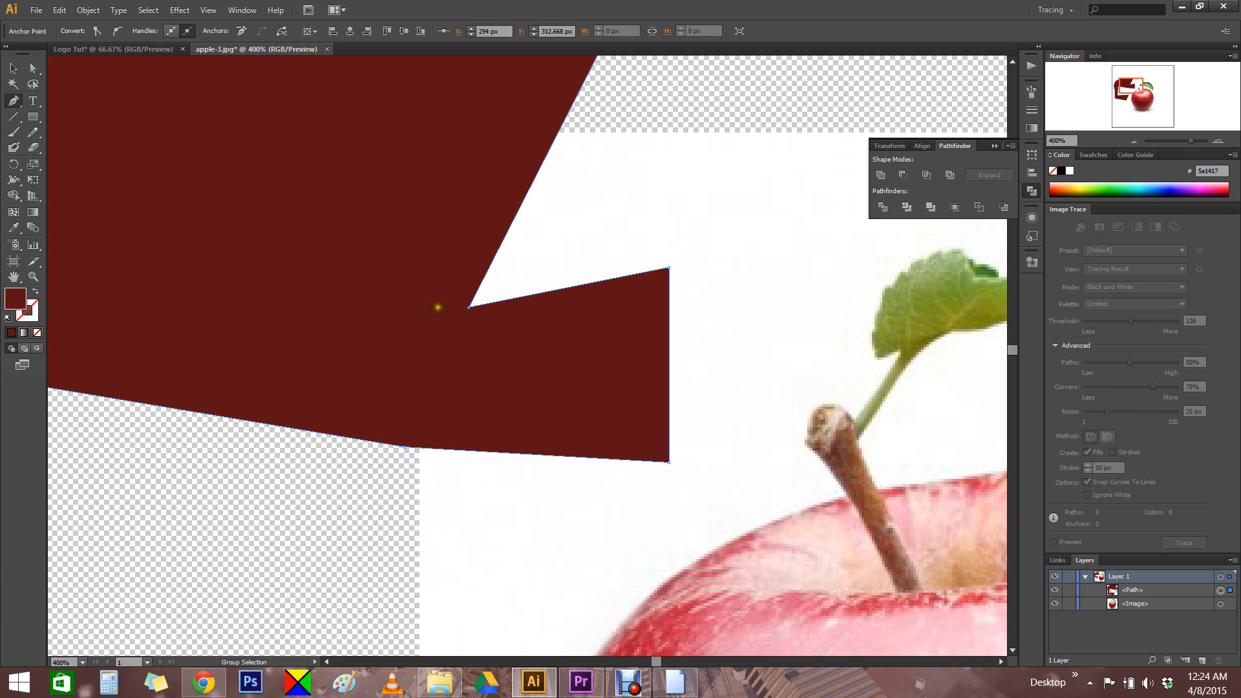
# Draw a small closed four-sided Pen shape, about 24 px wide and 35 px high, near the apple leaf's tip by the stem
pyautogui.click(807, 190)
pyautogui.click(785, 264)
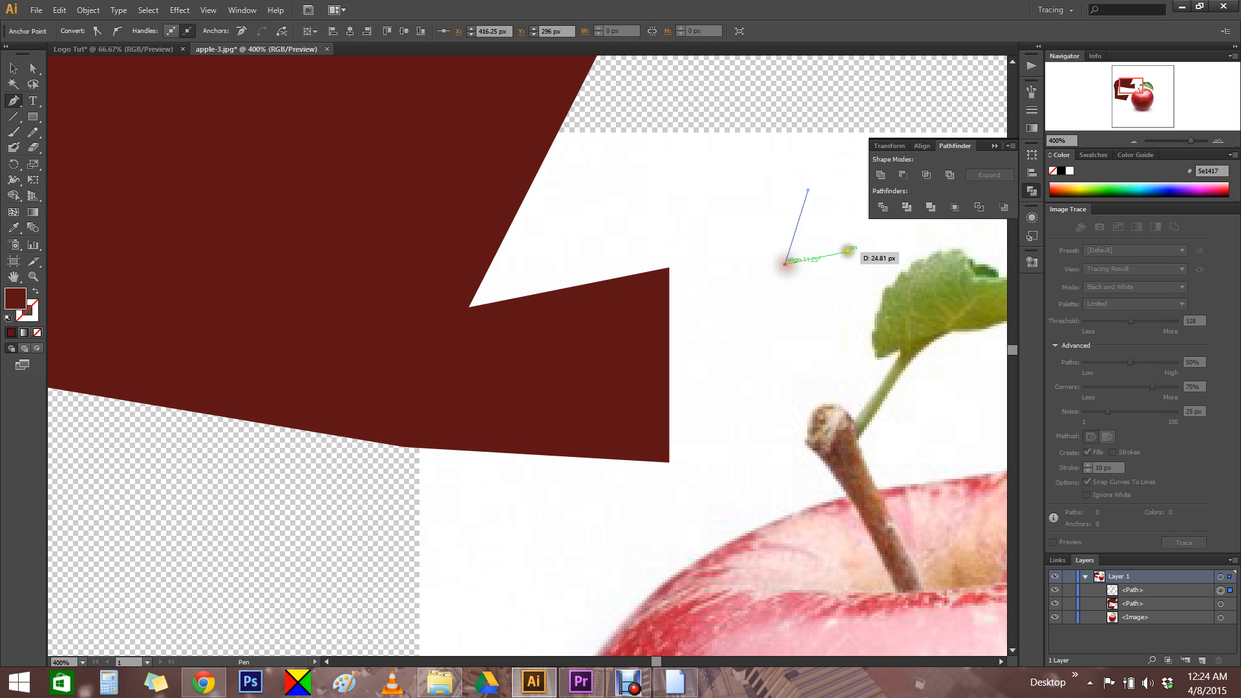
pyautogui.click(847, 251)
pyautogui.click(847, 174)
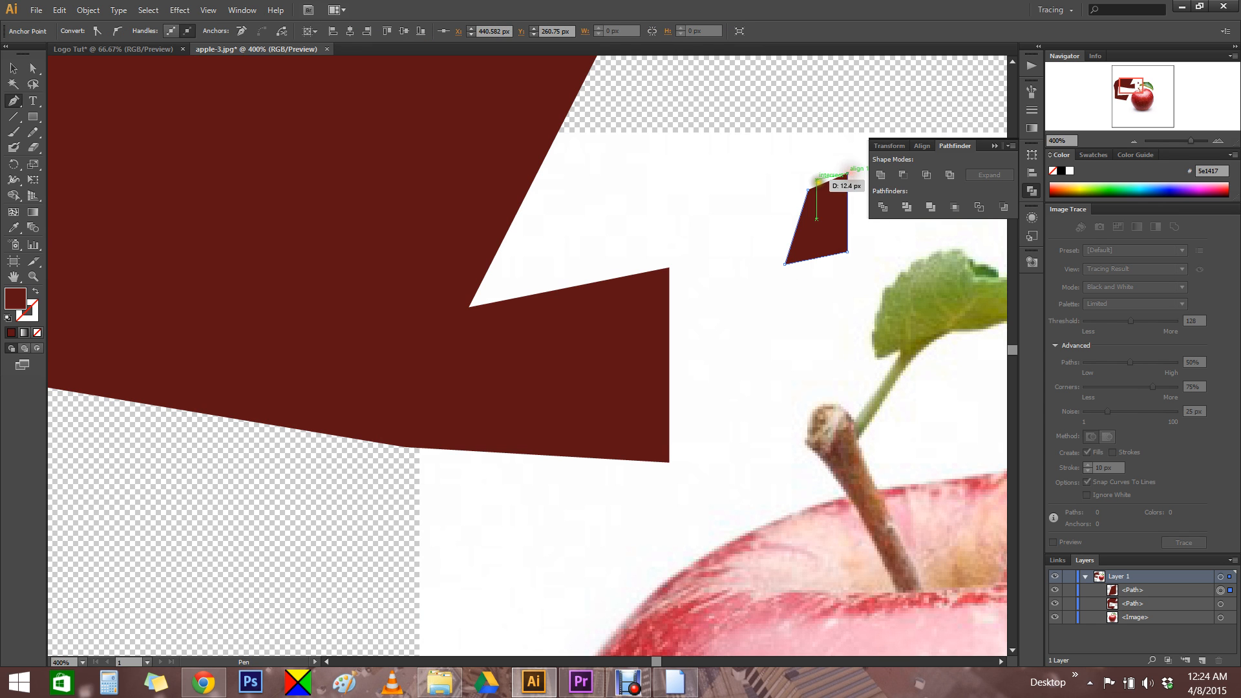
pyautogui.click(807, 189)
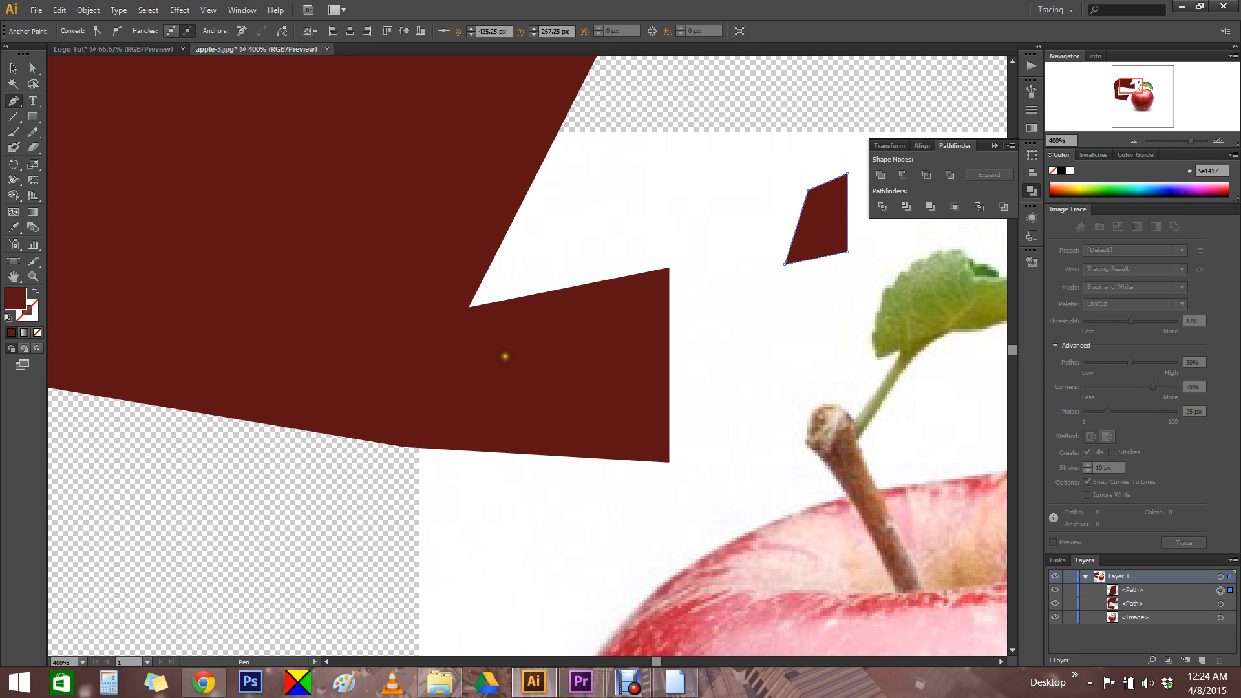
# Draw a closed curved shape with the Pen tool in the empty area above the apple photo
pyautogui.keyDown('ctrl'); pyautogui.keyDown('alt'); pyautogui.click(520, 354); pyautogui.keyUp('alt'); pyautogui.keyUp('ctrl')
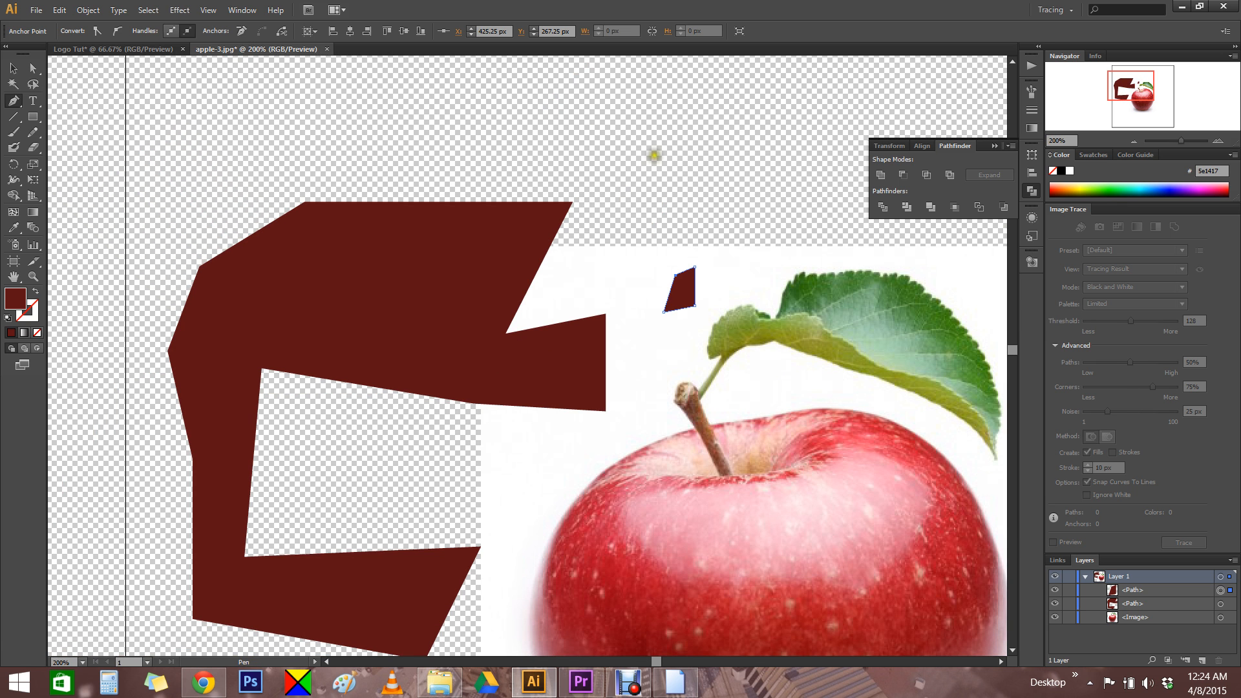
pyautogui.click(592, 119)
pyautogui.moveTo(695, 116); pyautogui.dragTo(473, 205)
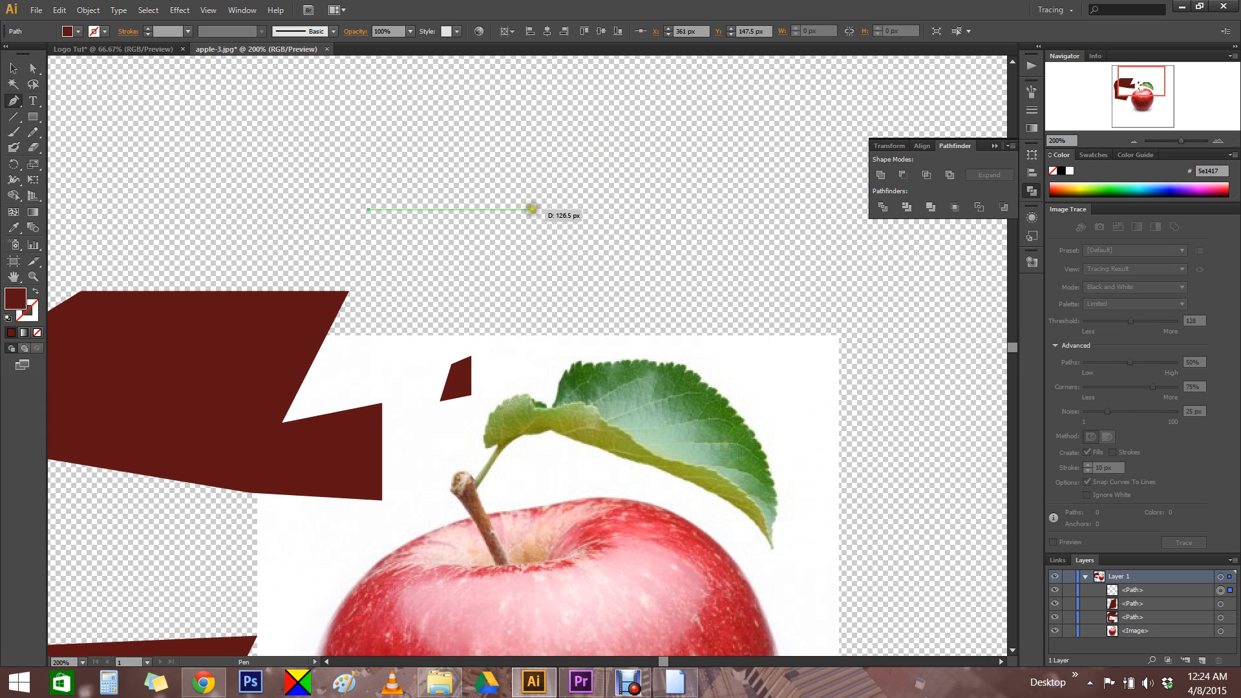
pyautogui.click(559, 192)
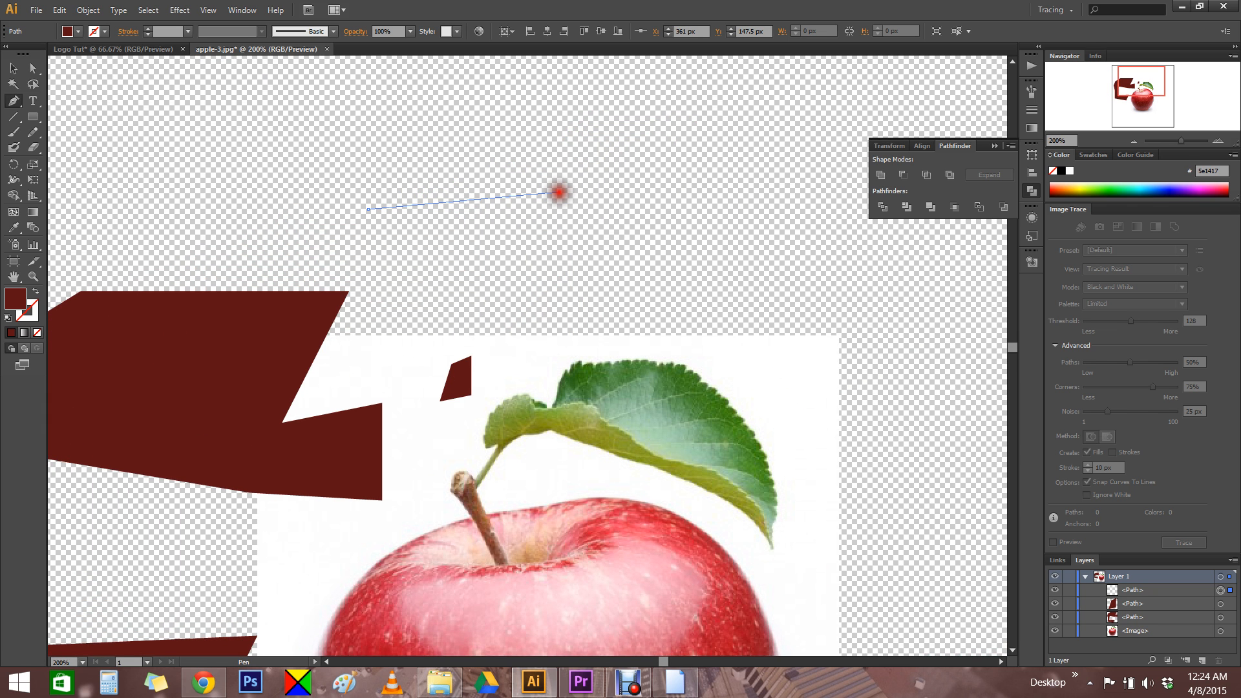
pyautogui.moveTo(559, 192); pyautogui.dragTo(679, 312)
pyautogui.click(504, 300)
pyautogui.moveTo(504, 300); pyautogui.dragTo(401, 295)
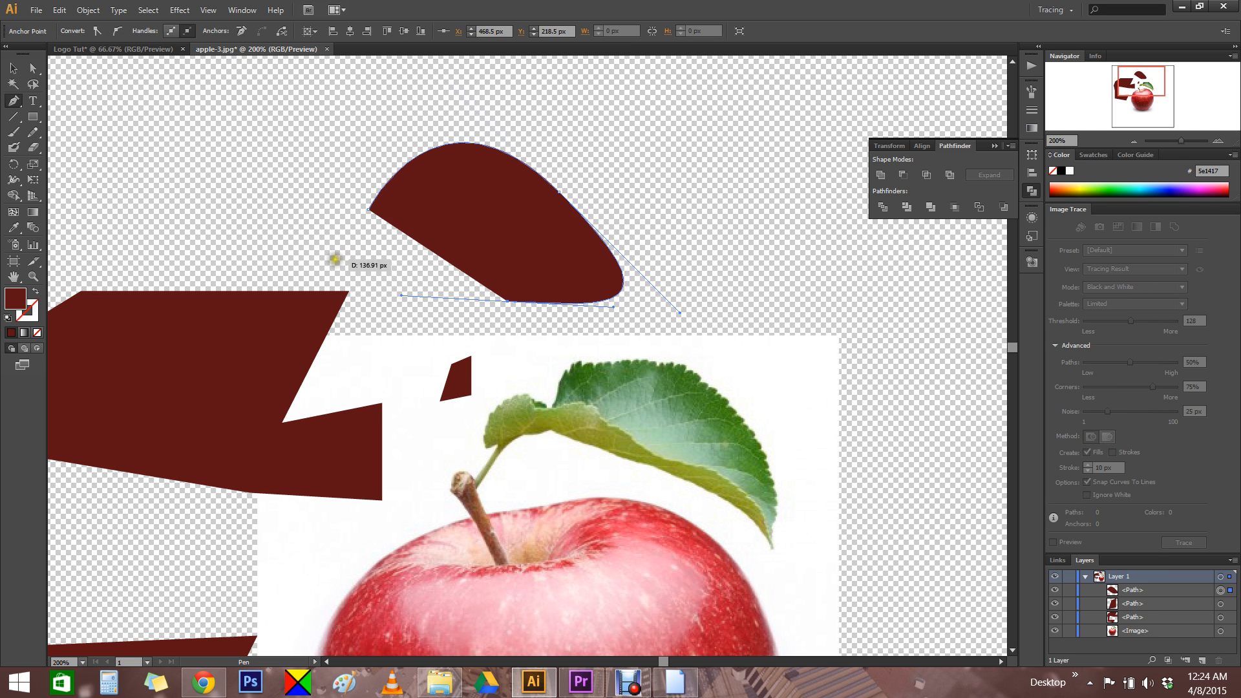
pyautogui.click(371, 210)
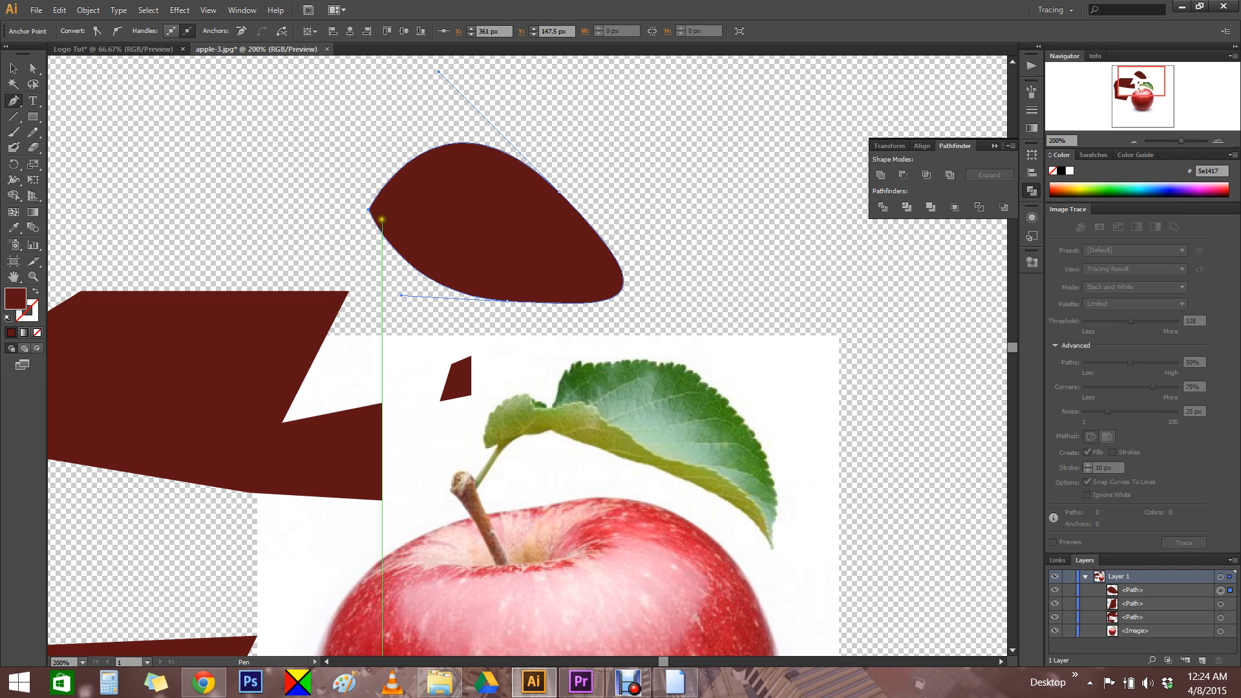
# Round the curved shape's left end by adjusting its lower direction handle and converting the leftmost anchor to a smooth point
pyautogui.keyDown('ctrl'); pyautogui.click(399, 302); pyautogui.keyUp('ctrl')
pyautogui.keyDown('ctrl'); pyautogui.click(671, 367); pyautogui.keyUp('ctrl')
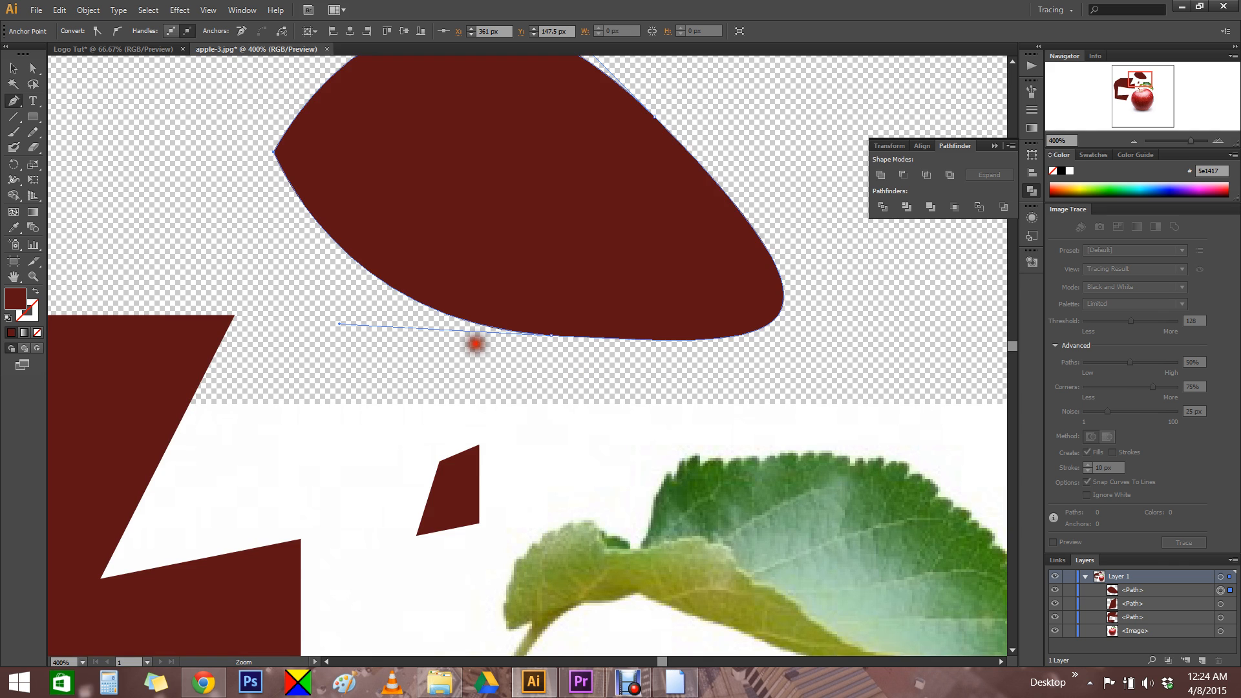
pyautogui.keyDown('ctrl'); pyautogui.click(476, 344); pyautogui.keyUp('ctrl')
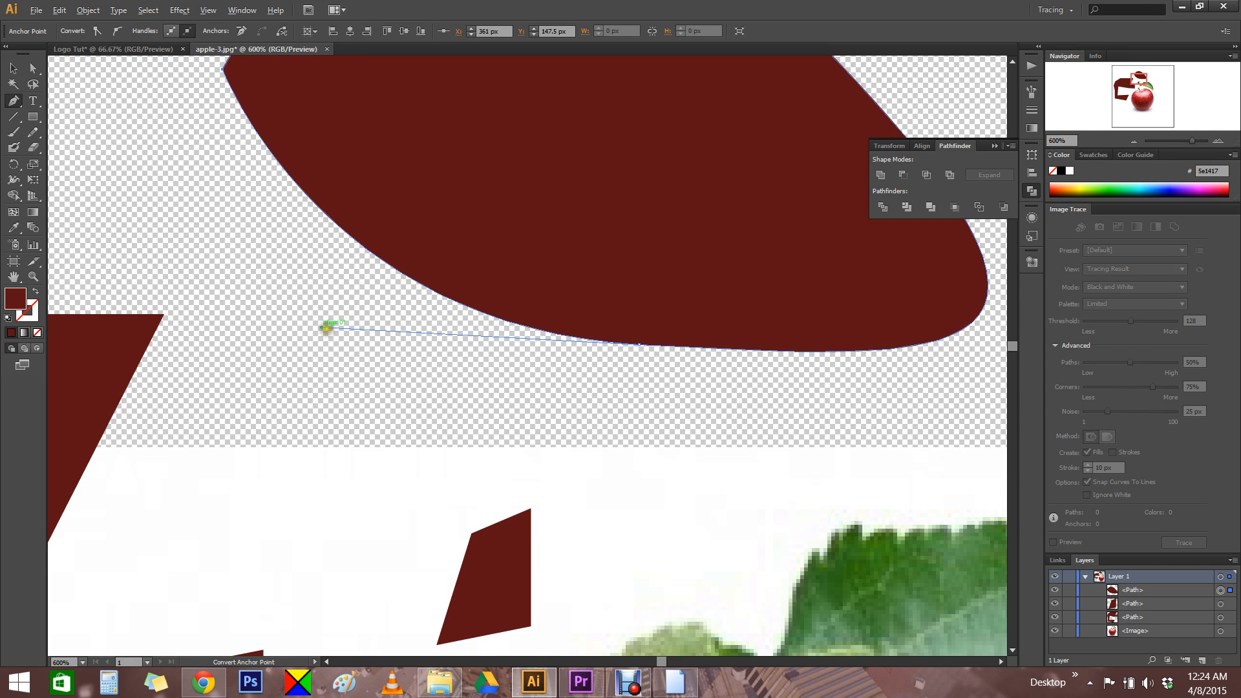
pyautogui.moveTo(321, 328)
pyautogui.mouseDown()
pyautogui.moveTo(573, 438)
pyautogui.moveTo(487, 444)
pyautogui.moveTo(134, 397)
pyautogui.moveTo(445, 278)
pyautogui.moveTo(332, 321)
pyautogui.mouseUp()
pyautogui.moveTo(223, 68); pyautogui.dragTo(244, 114)
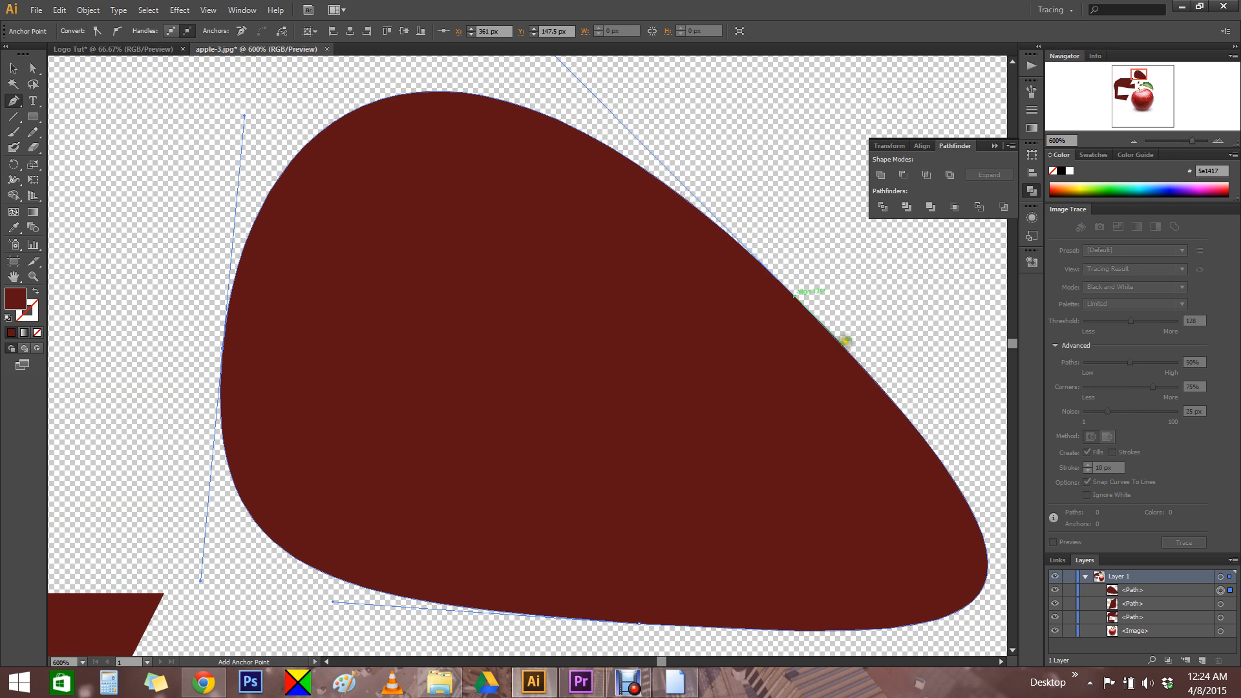
# Reshape the curve at the upper-right anchor, and replace that anchor with a new one on the shape's top edge
pyautogui.moveTo(794, 295); pyautogui.dragTo(878, 404)
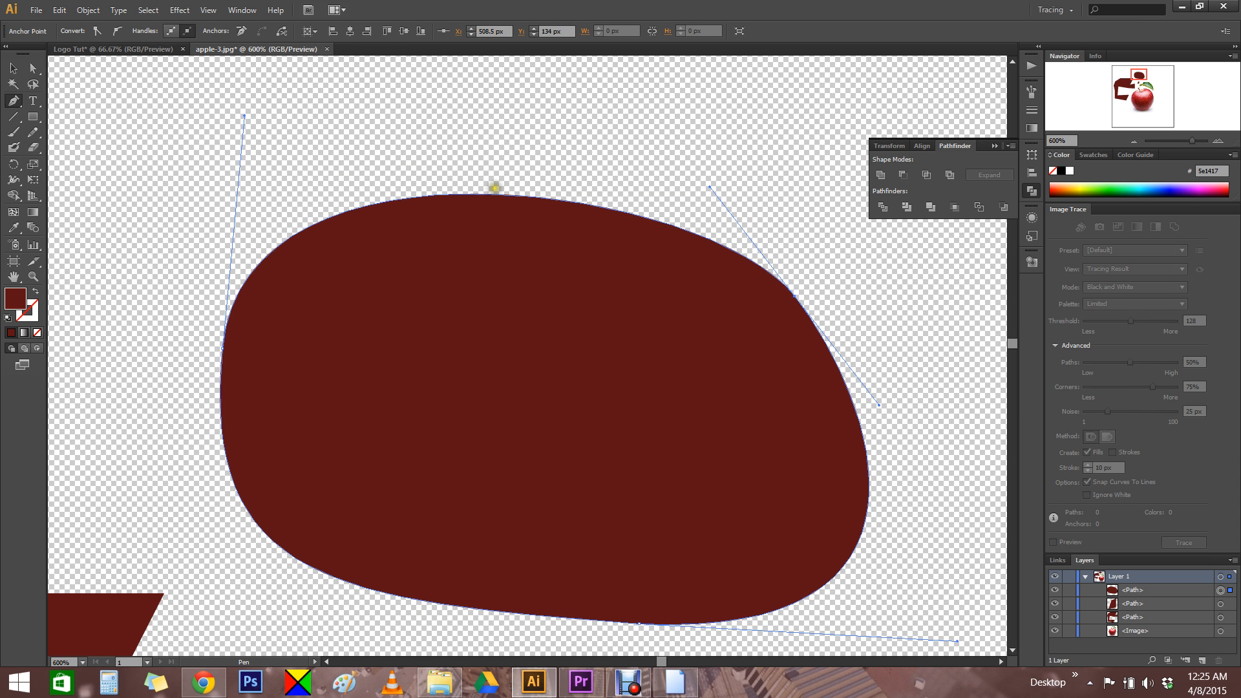
pyautogui.click(523, 193)
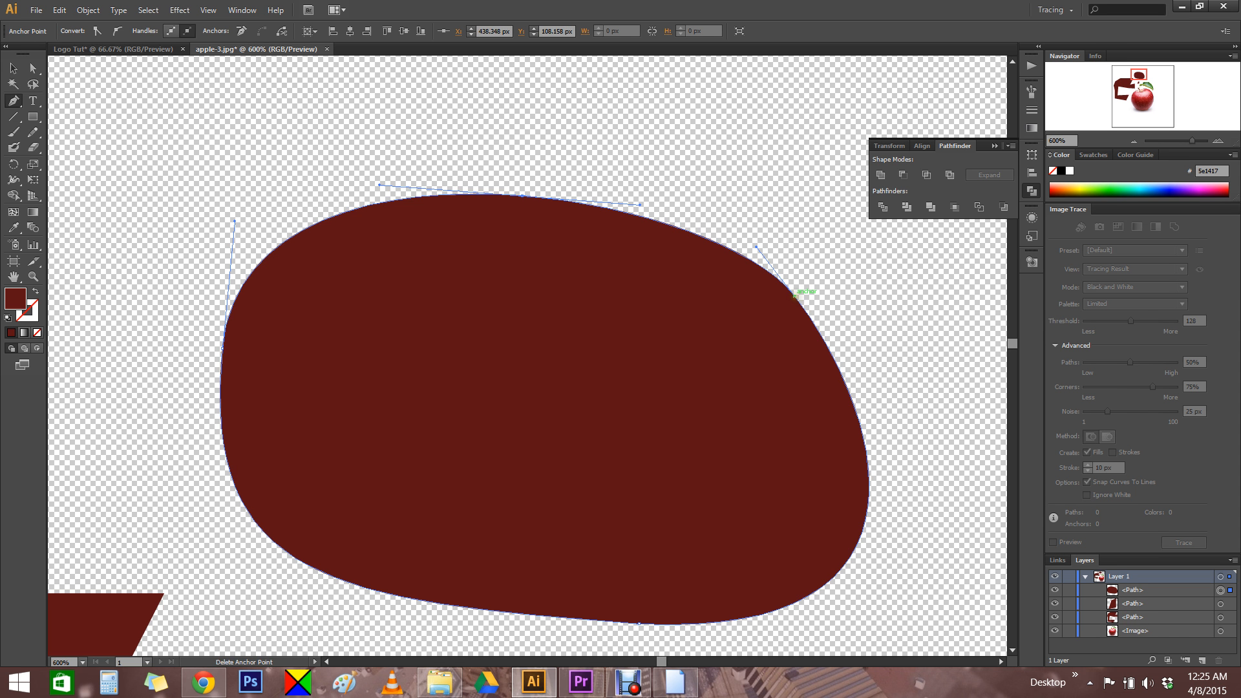
pyautogui.click(794, 295)
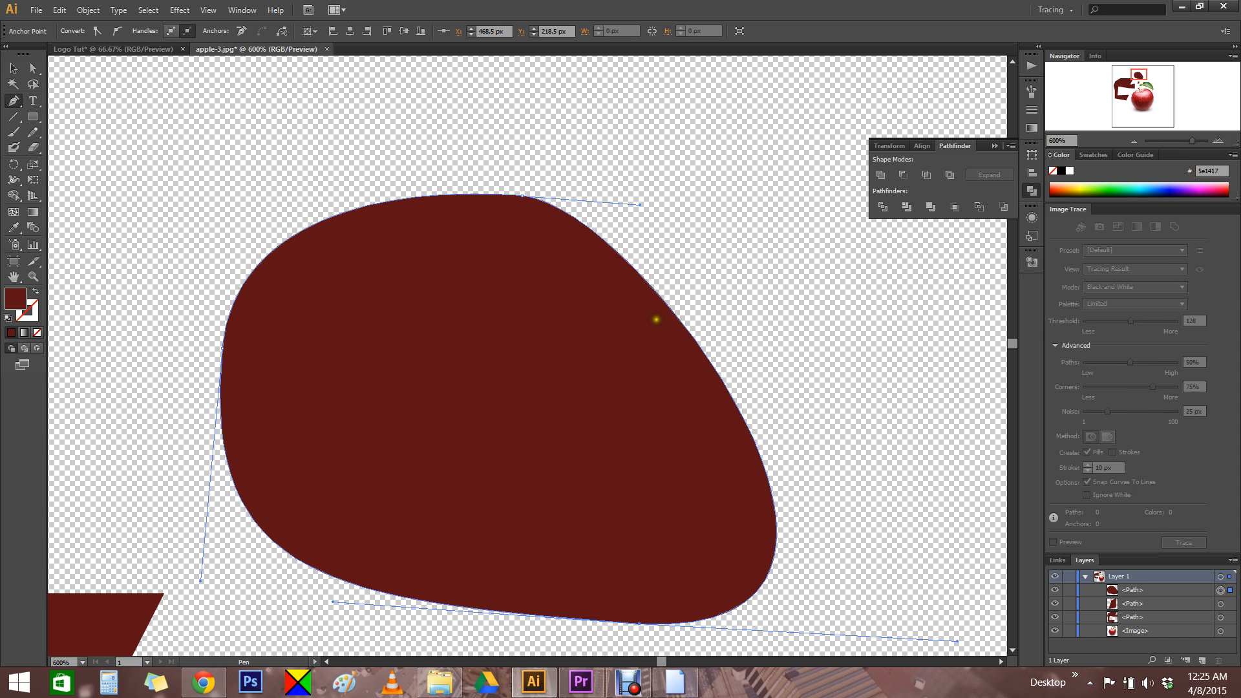
# Undo all the edits and the drawing of the curved shape above the apple photo
pyautogui.keyDown('ctrl'); pyautogui.keyDown('alt'); pyautogui.click(499, 349); pyautogui.keyUp('alt'); pyautogui.keyUp('ctrl')
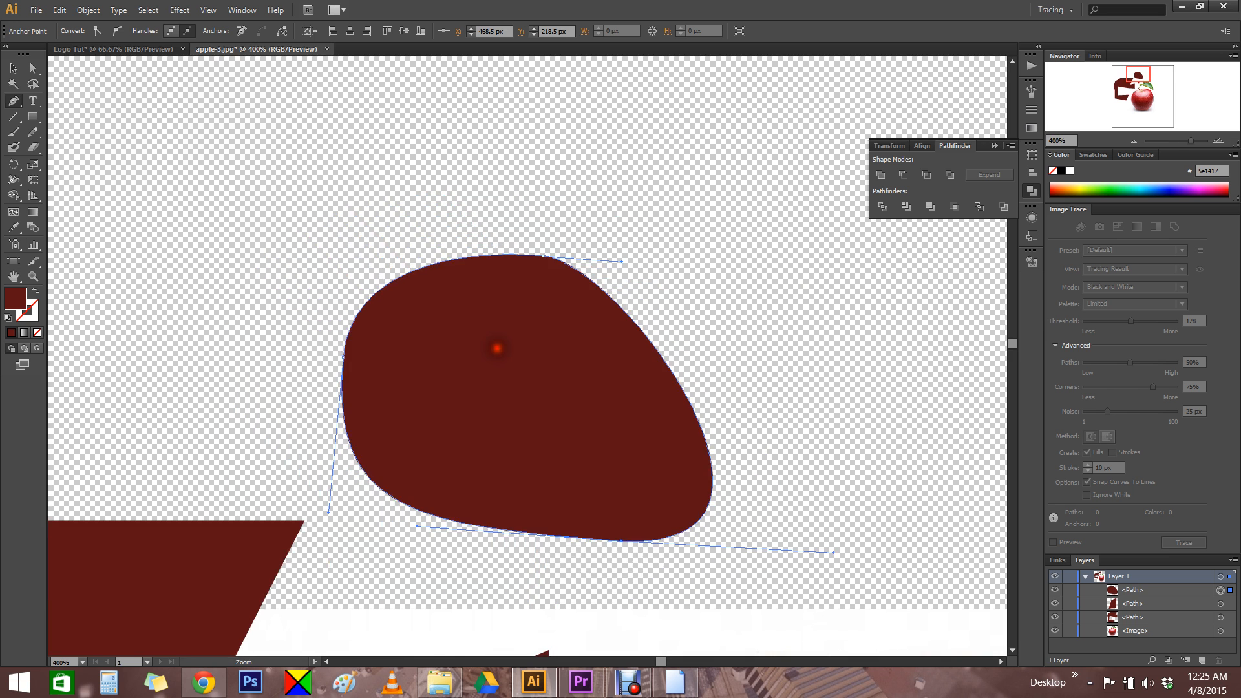
pyautogui.keyDown('ctrl'); pyautogui.keyDown('alt'); pyautogui.click(498, 348); pyautogui.keyUp('alt'); pyautogui.keyUp('ctrl')
pyautogui.keyDown('ctrl'); pyautogui.keyDown('alt'); pyautogui.click(497, 349); pyautogui.keyUp('alt'); pyautogui.keyUp('ctrl')
pyautogui.keyDown('ctrl'); pyautogui.keyDown('alt'); pyautogui.click(496, 349); pyautogui.keyUp('alt'); pyautogui.keyUp('ctrl')
pyautogui.keyDown('ctrl'); pyautogui.keyDown('alt'); pyautogui.click(496, 350); pyautogui.keyUp('alt'); pyautogui.keyUp('ctrl')
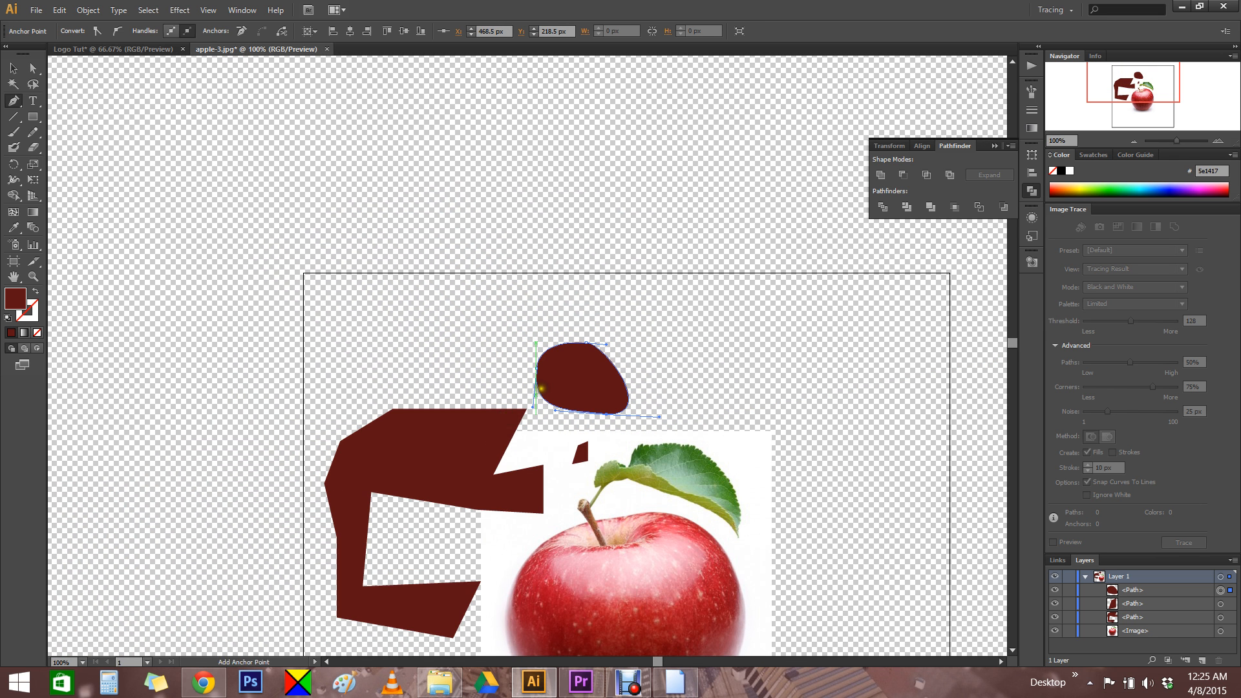
pyautogui.hotkey('ctrl', 'z')
pyautogui.hotkey('ctrl', 'z')
pyautogui.hotkey('ctrl', 'z')
pyautogui.hotkey('ctrl', 'z')
pyautogui.hotkey('ctrl', 'z')
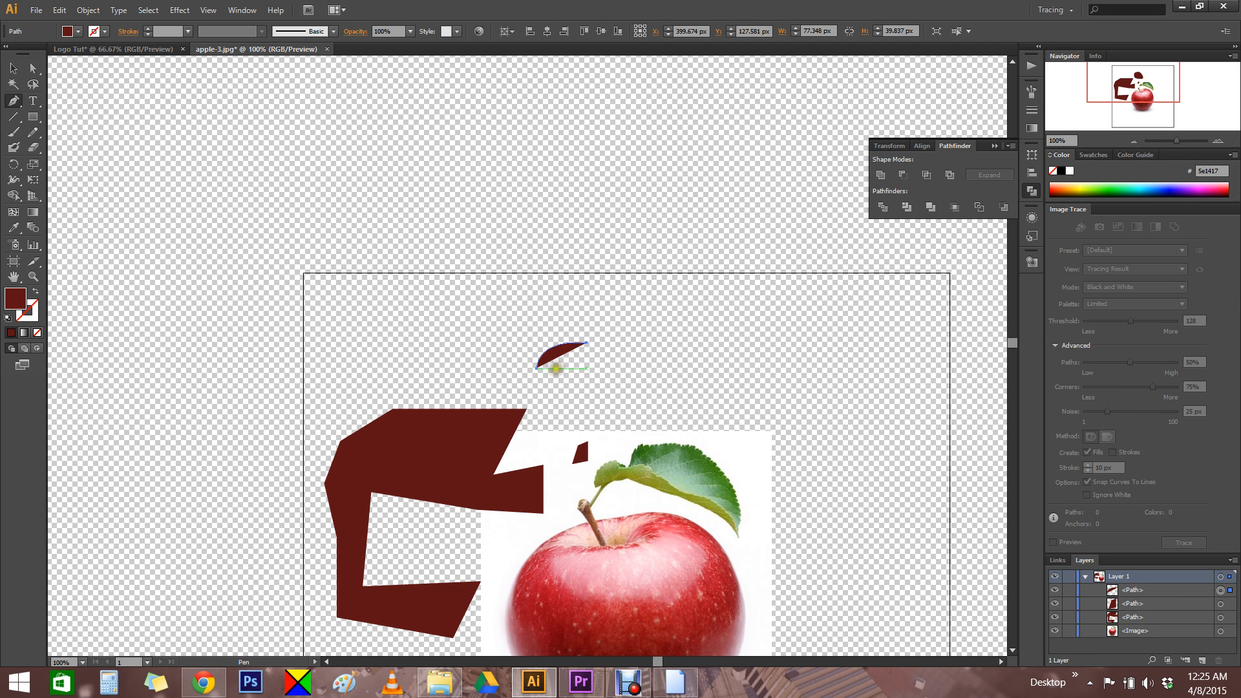
pyautogui.click(462, 409)
pyautogui.hotkey('ctrl', 'z')
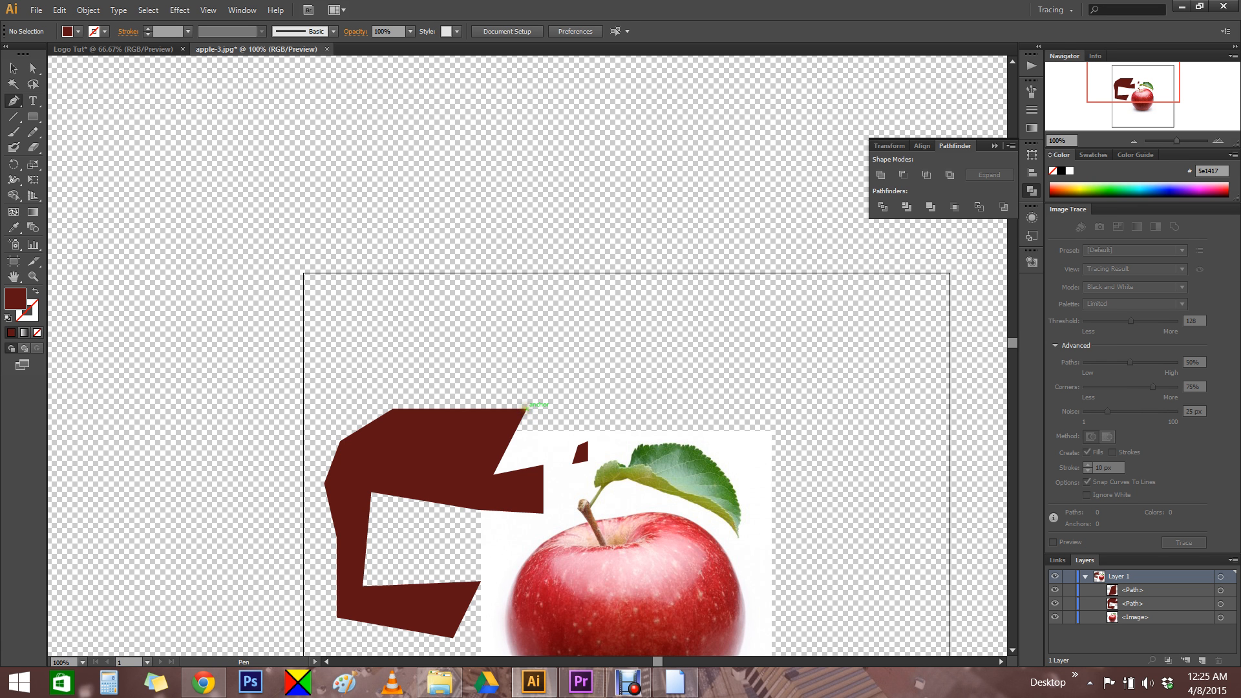
# Delete the large straight-sided shape and the small four-sided shape, keeping only the apple photo
pyautogui.click(15, 69)
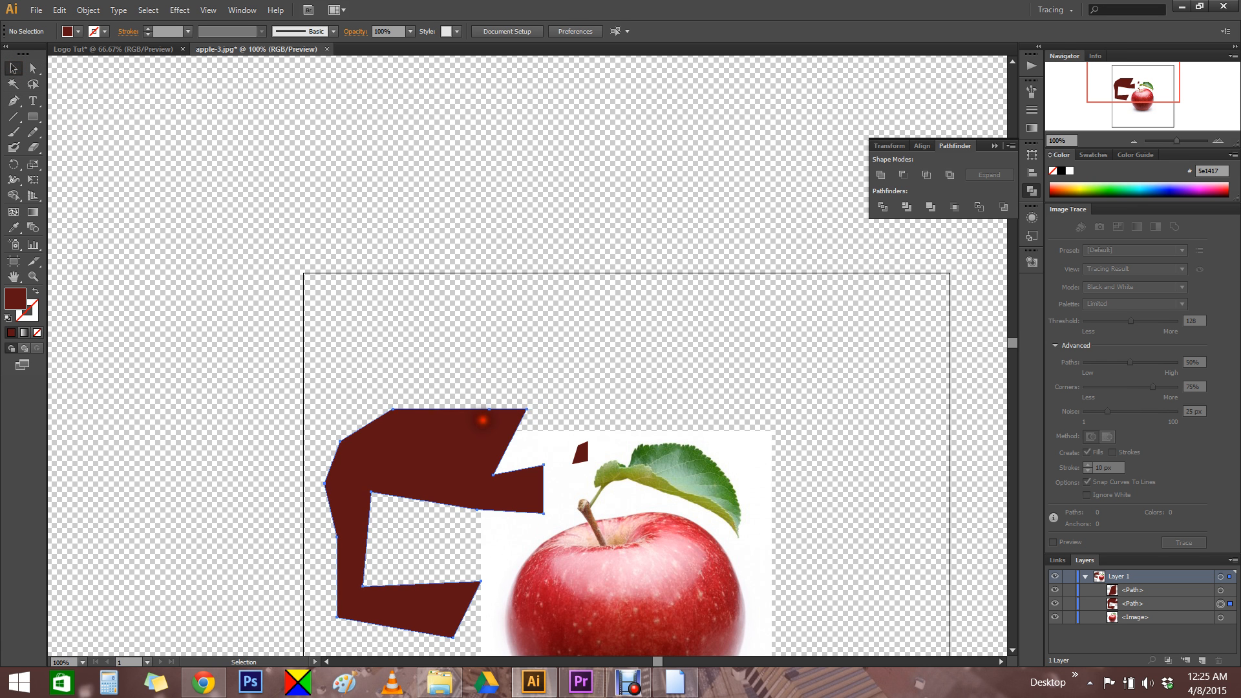
pyautogui.click(485, 418)
pyautogui.press('Delete')
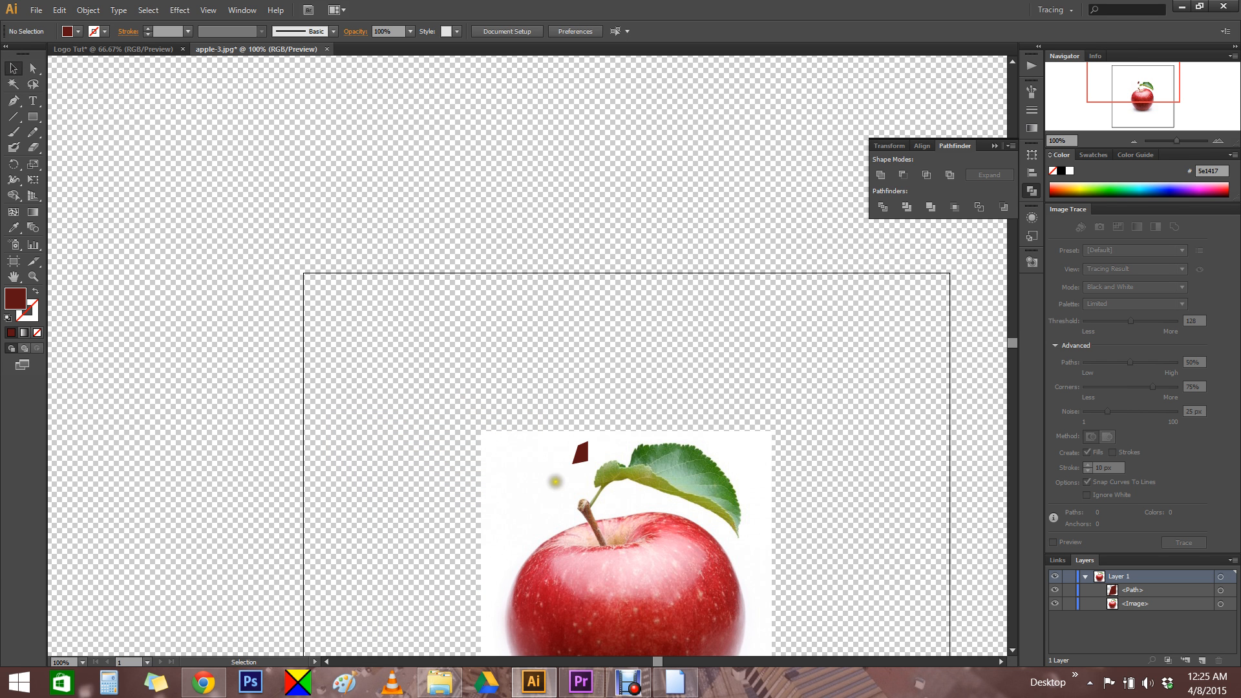
pyautogui.click(579, 454)
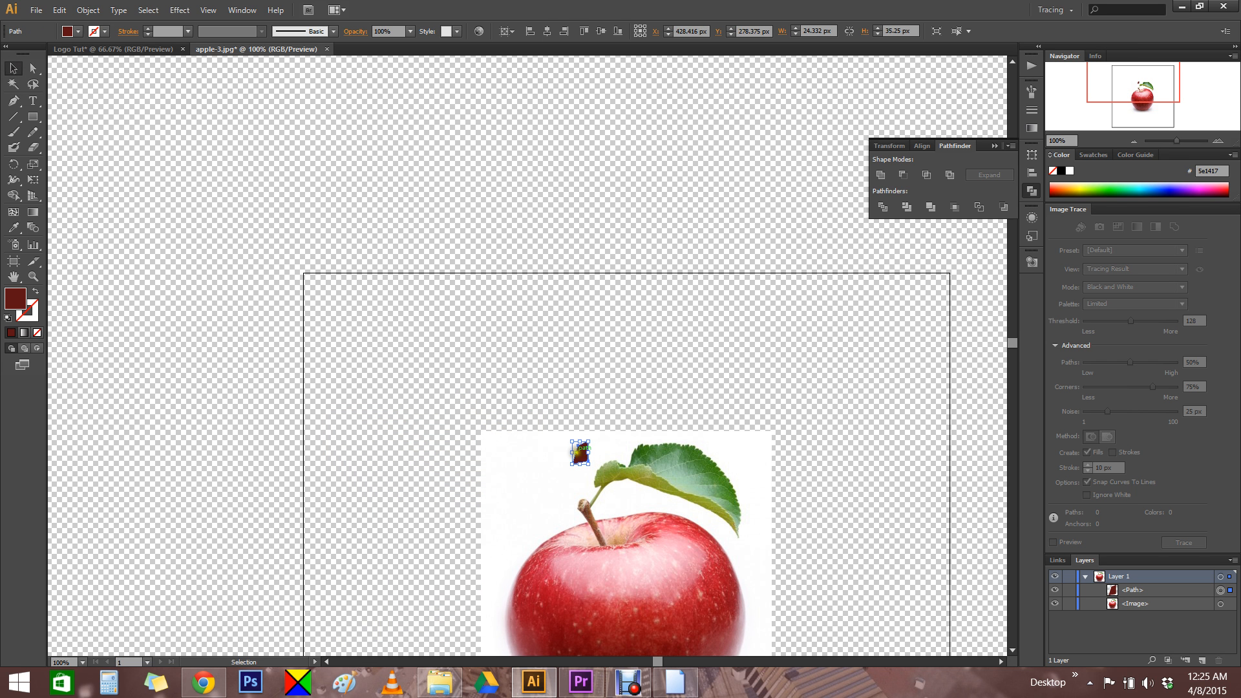
pyautogui.press('Delete')
pyautogui.click(614, 520)
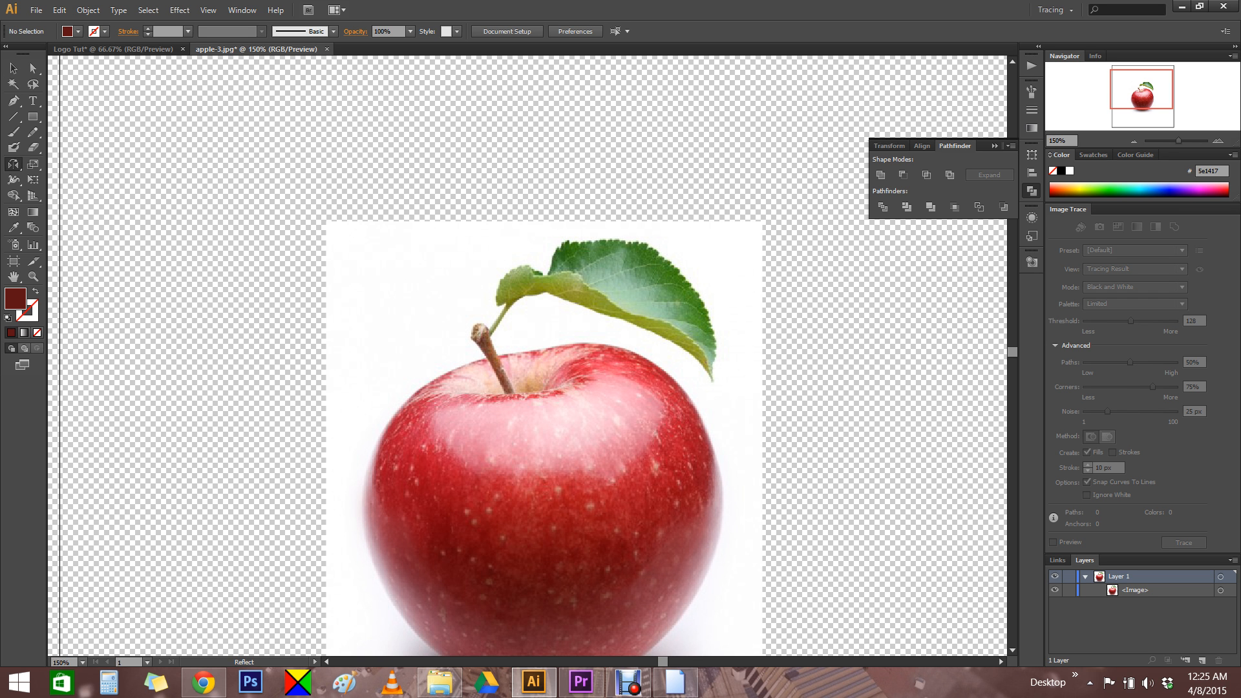
# Set the Pen tool to draw with a white stroke and no fill
pyautogui.press('p')
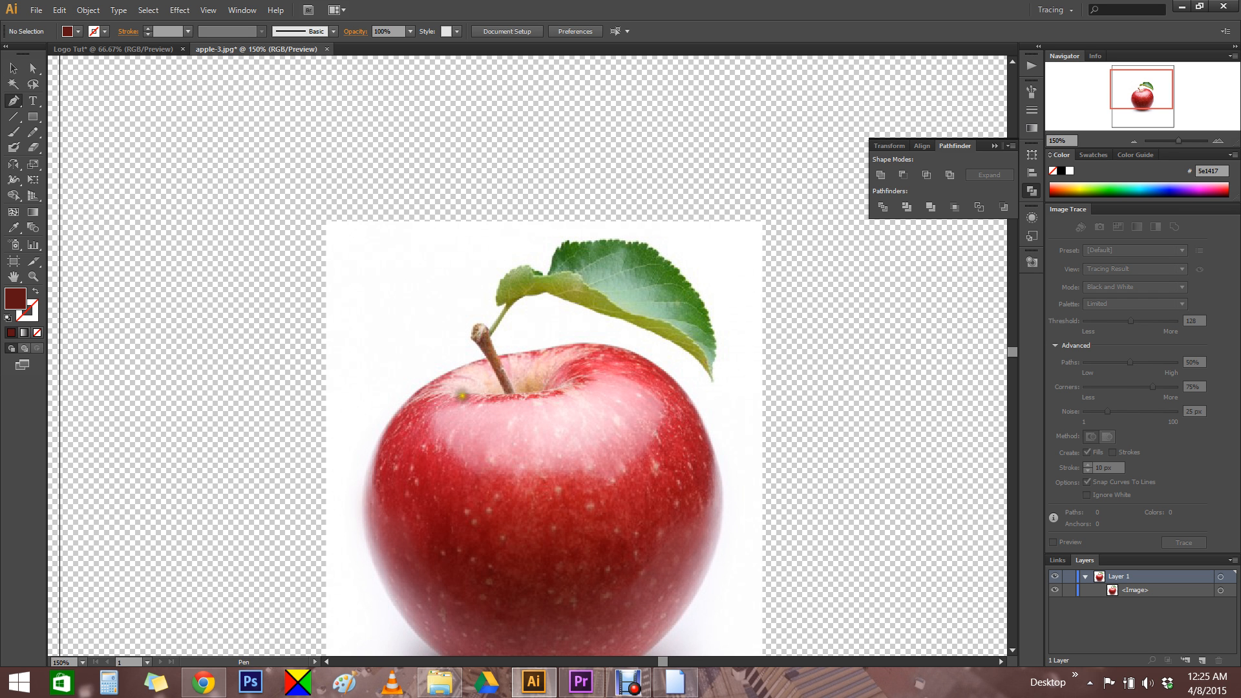
pyautogui.click(68, 32)
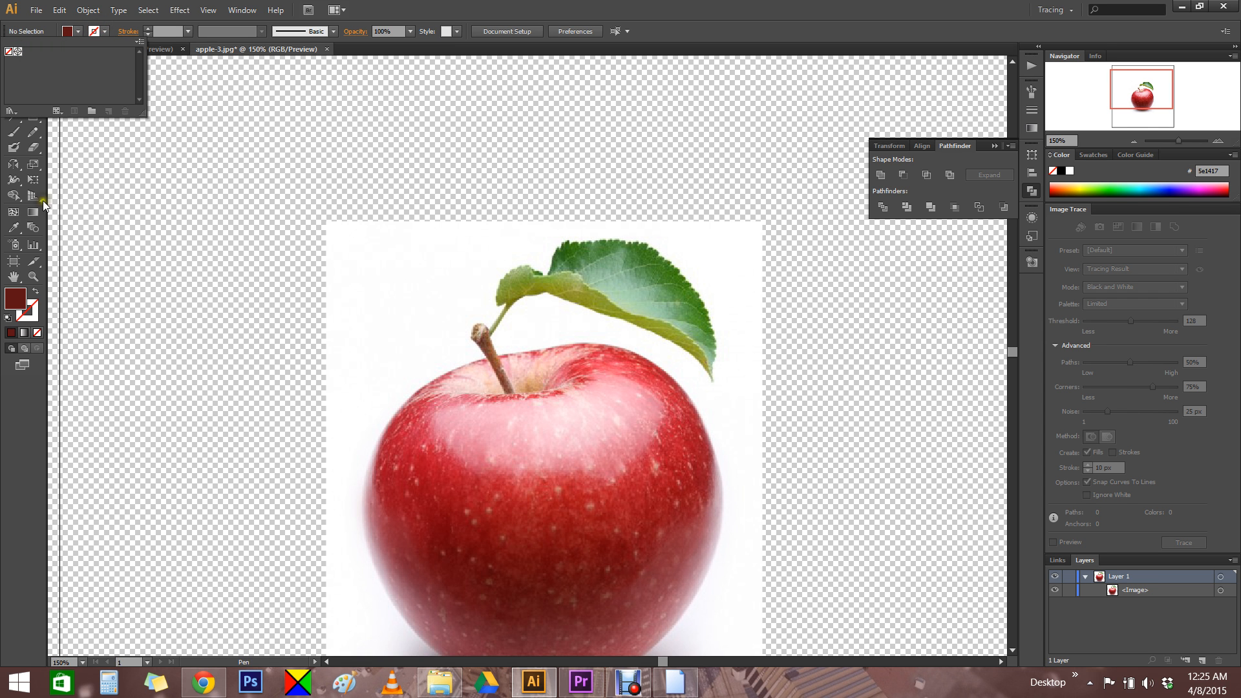
pyautogui.click(31, 316)
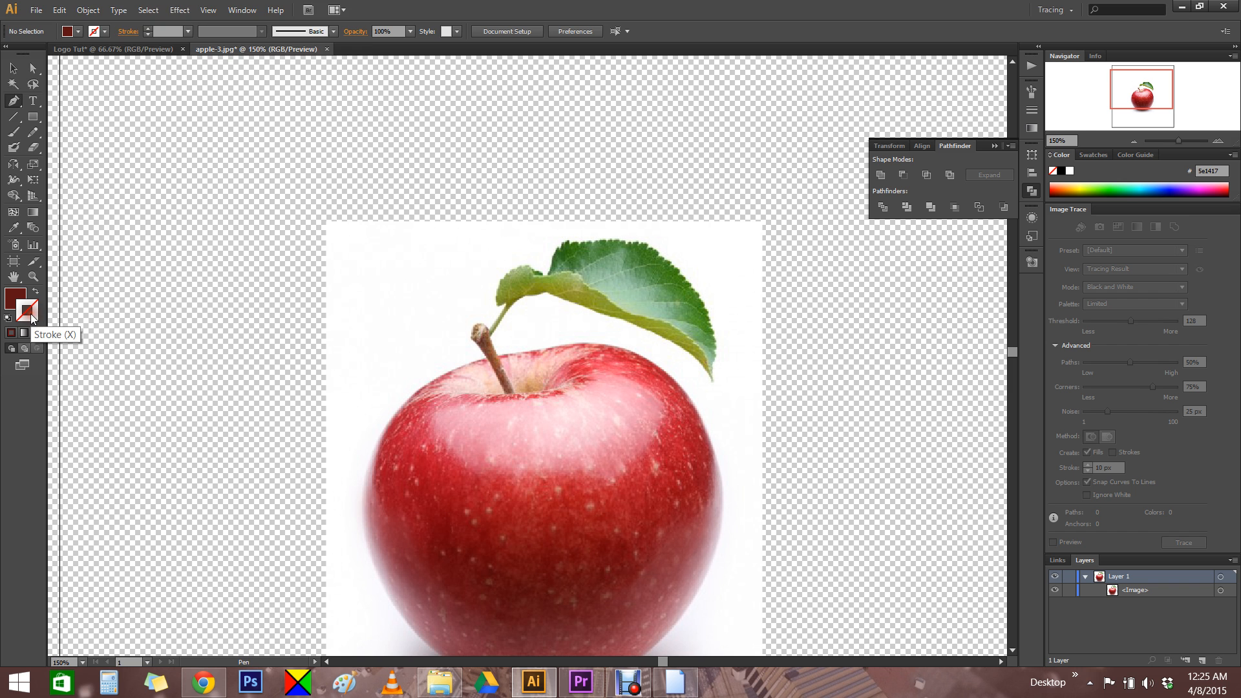
pyautogui.doubleClick(30, 315)
pyautogui.moveTo(88, 119); pyautogui.dragTo(13, 240)
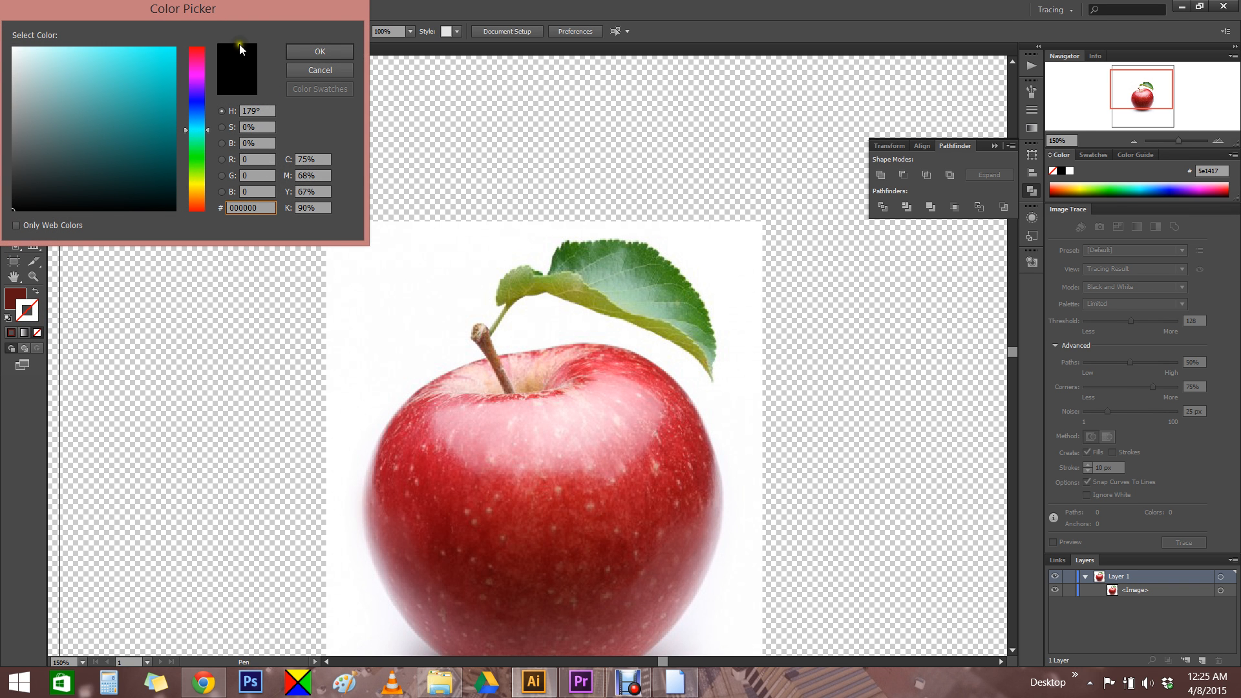
pyautogui.click(298, 47)
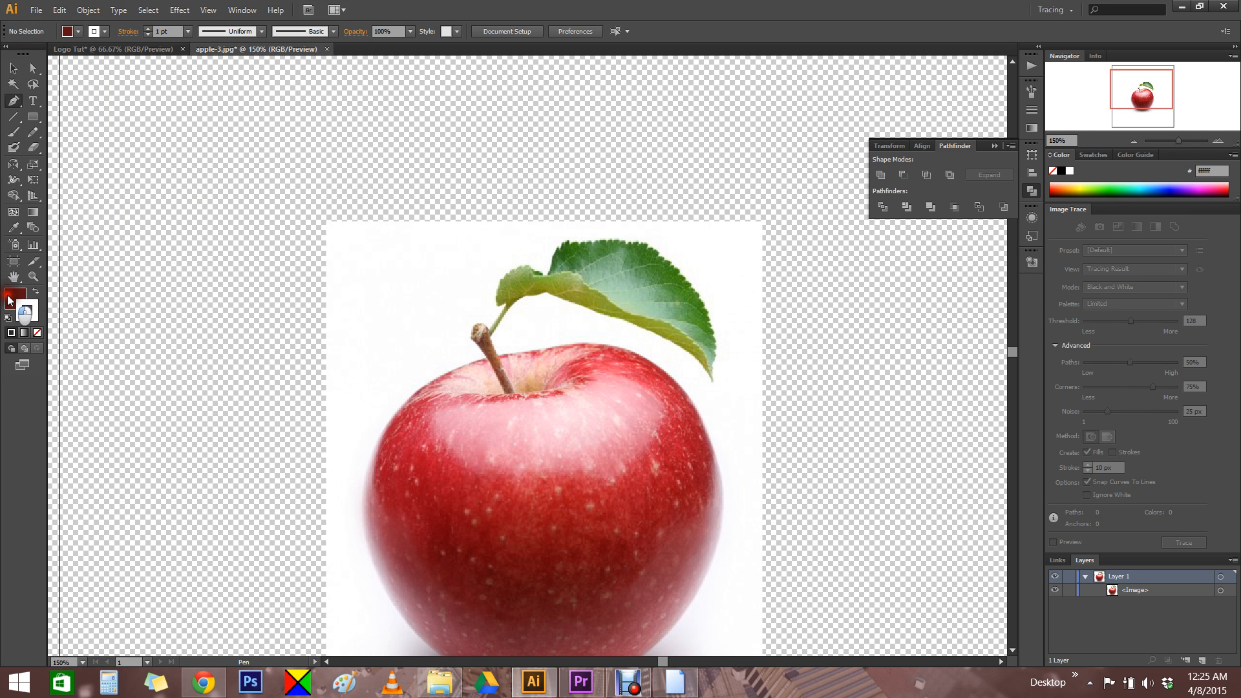
pyautogui.click(39, 334)
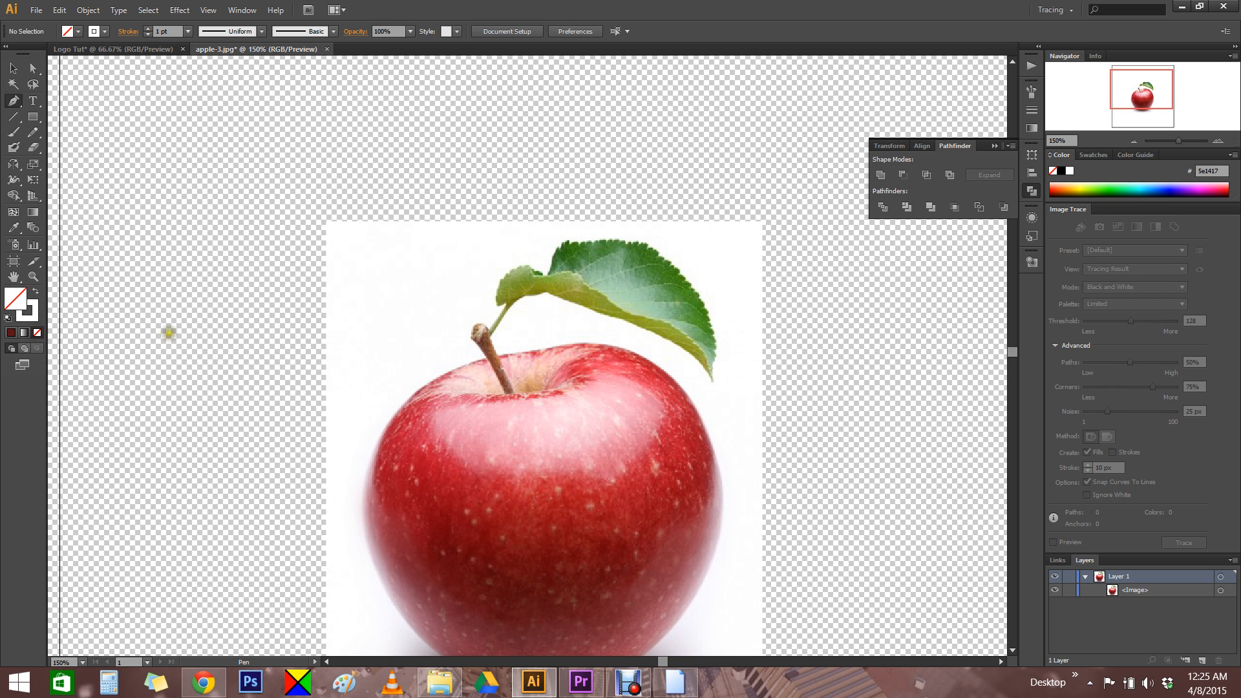
# Draw a closed white-stroked curved path across the apple's upper left part and stem
pyautogui.click(395, 345)
pyautogui.moveTo(320, 392); pyautogui.dragTo(326, 417)
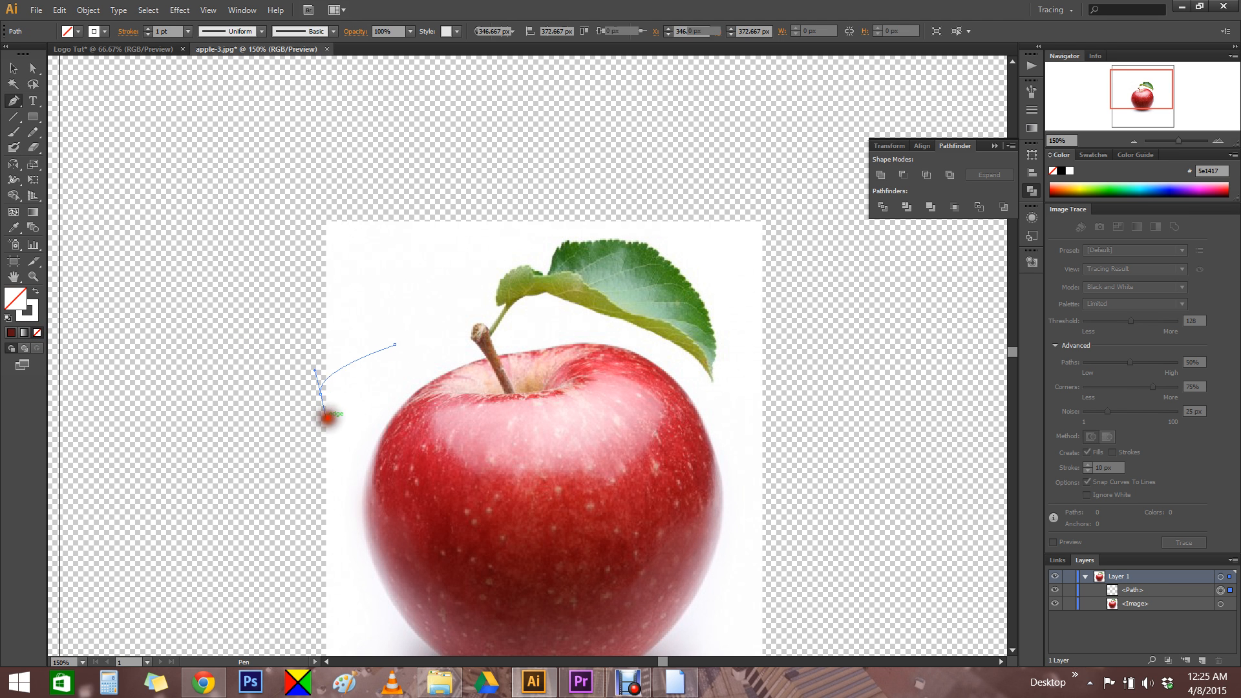
pyautogui.moveTo(382, 457); pyautogui.dragTo(518, 494)
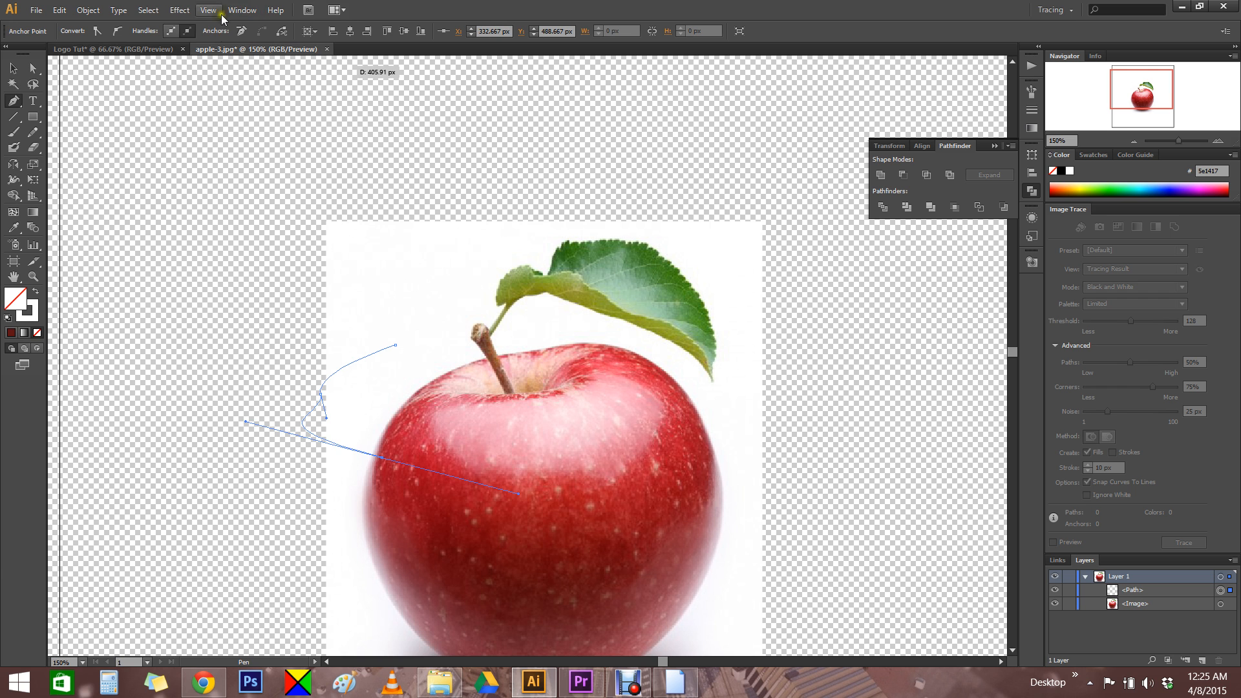
pyautogui.click(513, 222)
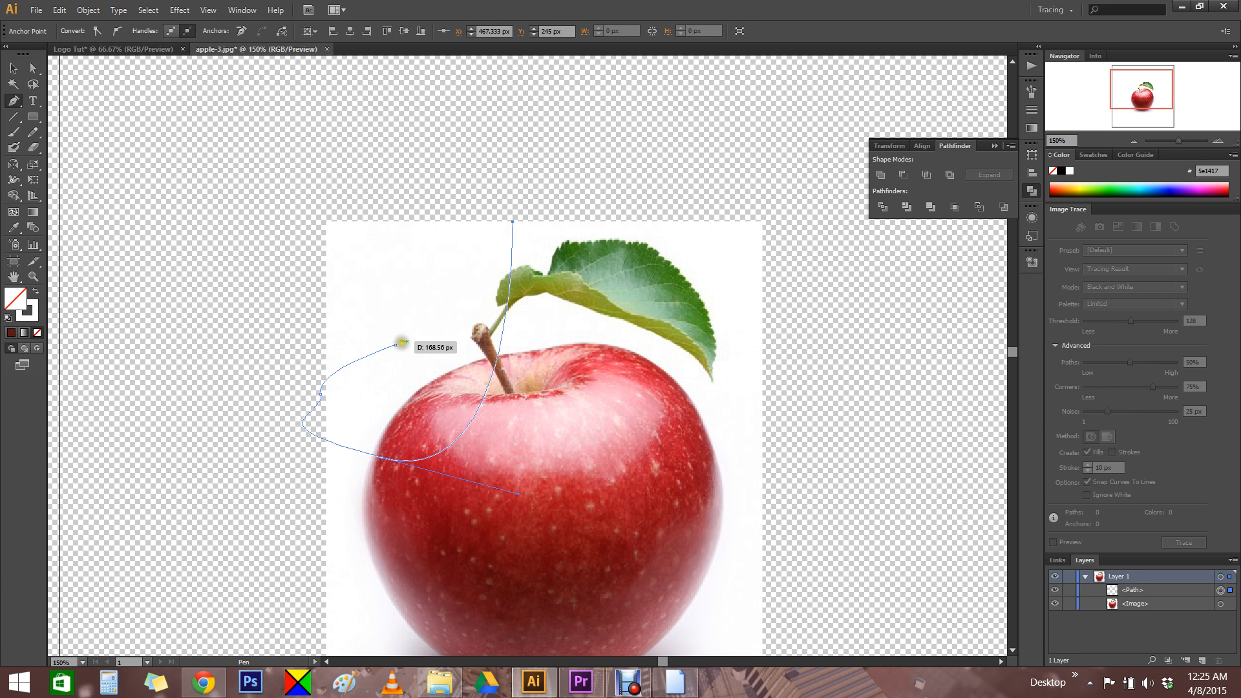
pyautogui.click(395, 344)
# Undo the drawing of the entire white-stroked path
pyautogui.hotkey('ctrl', 'z')
pyautogui.hotkey('ctrl', 'z')
pyautogui.hotkey('ctrl', 'z')
pyautogui.hotkey('ctrl', 'z')
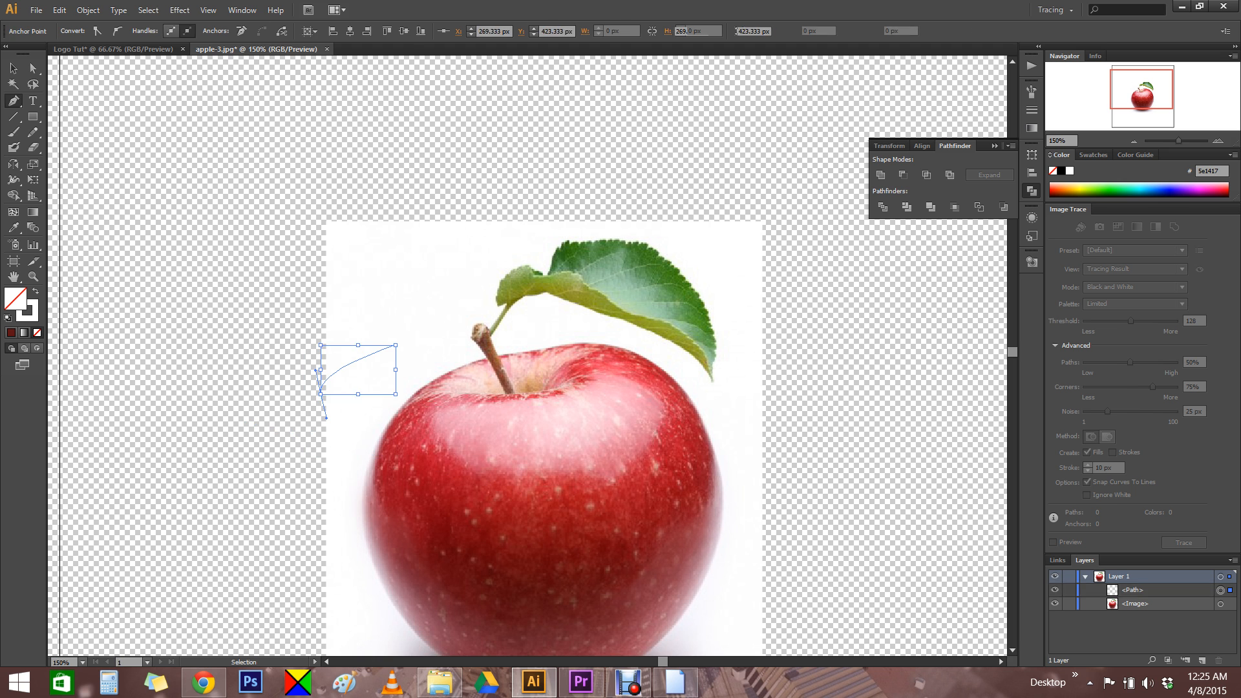
pyautogui.hotkey('ctrl', 'z')
pyautogui.hotkey('ctrl', 'z')
# Set the stroke color to black (000000)
pyautogui.click(30, 313)
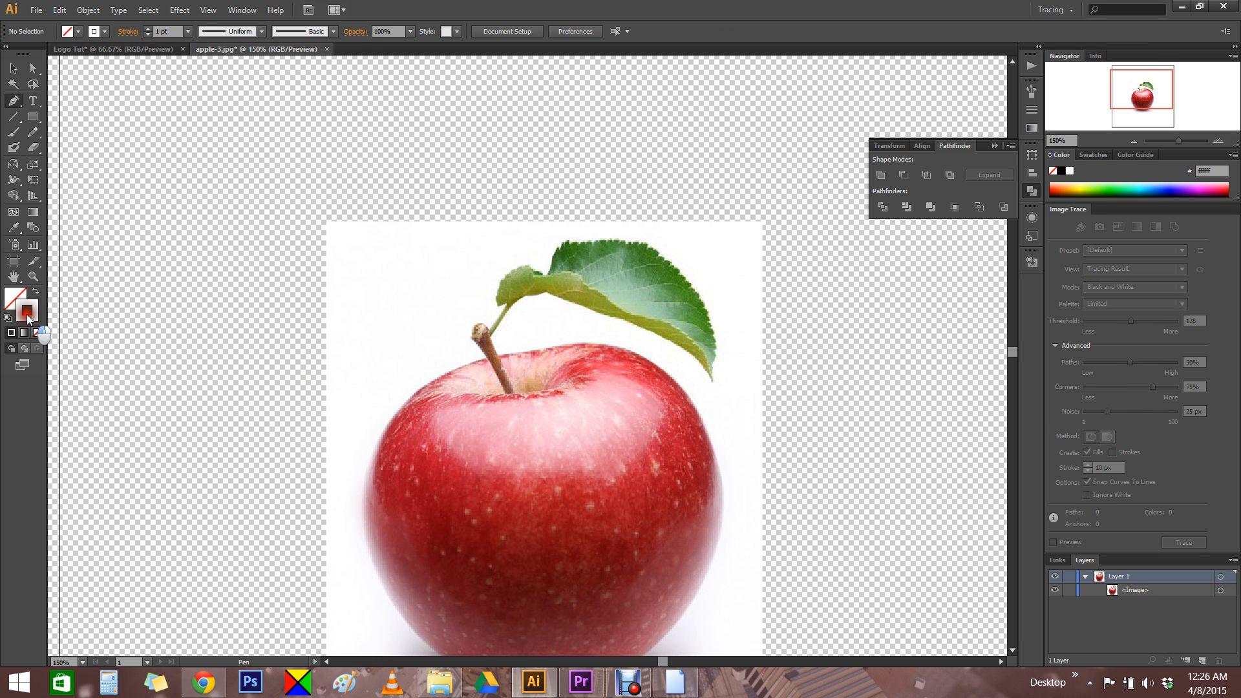
pyautogui.doubleClick(27, 311)
pyautogui.moveTo(39, 120); pyautogui.dragTo(3, 214)
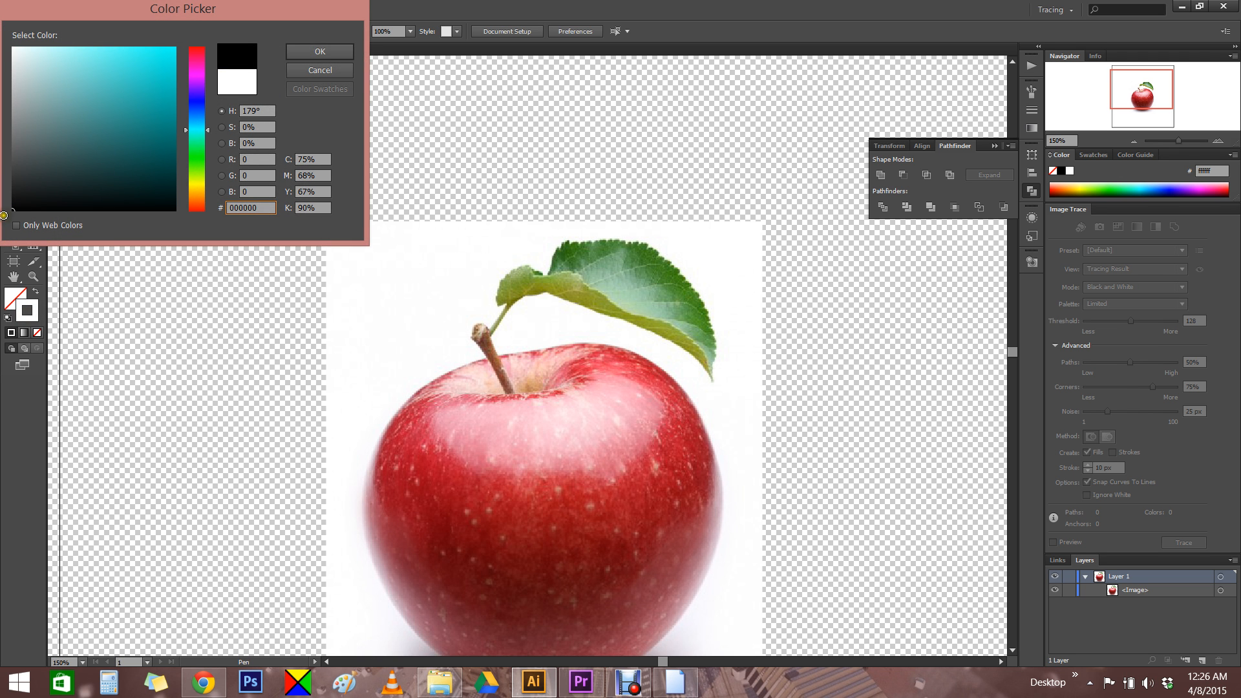
pyautogui.click(304, 56)
# Draw an open, looping curved path about 184 px wide just left of the apple's stem
pyautogui.click(387, 330)
pyautogui.click(472, 306)
pyautogui.moveTo(472, 306); pyautogui.dragTo(523, 327)
pyautogui.moveTo(393, 359); pyautogui.dragTo(367, 369)
pyautogui.moveTo(308, 311); pyautogui.dragTo(375, 325)
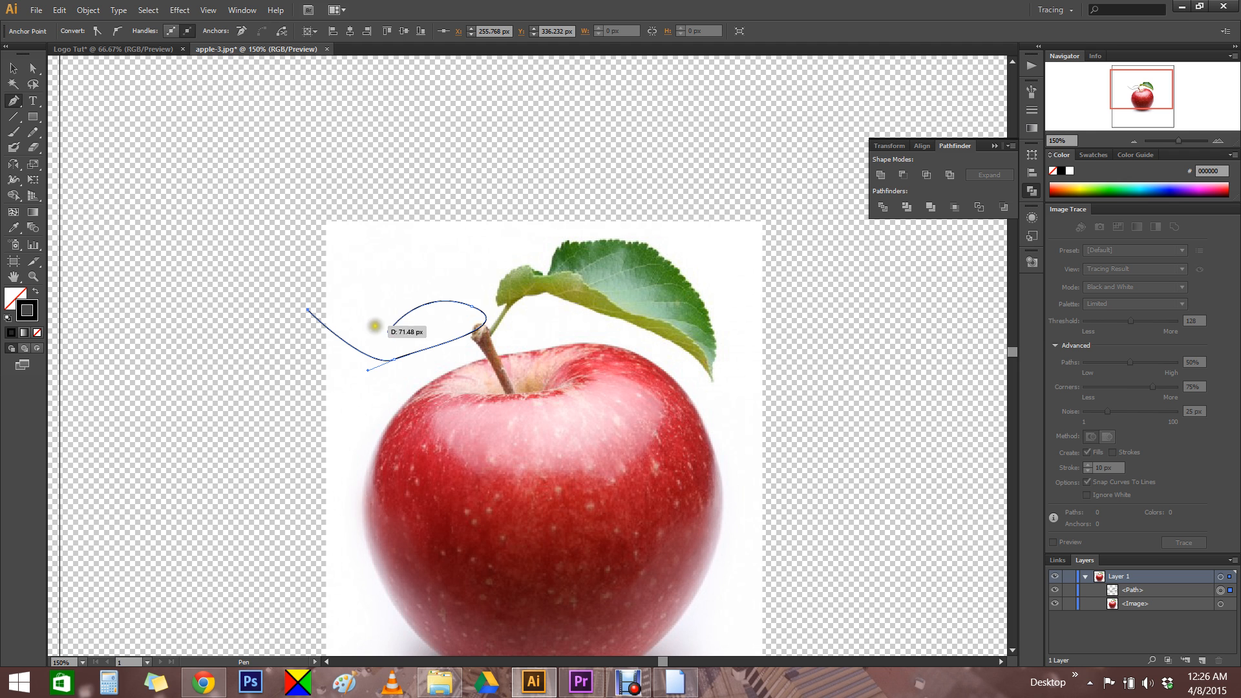
# Fill the open curved path with teal 12c4bf, and set its fill back to None
pyautogui.doubleClick(13, 299)
pyautogui.click(162, 84)
pyautogui.click(301, 55)
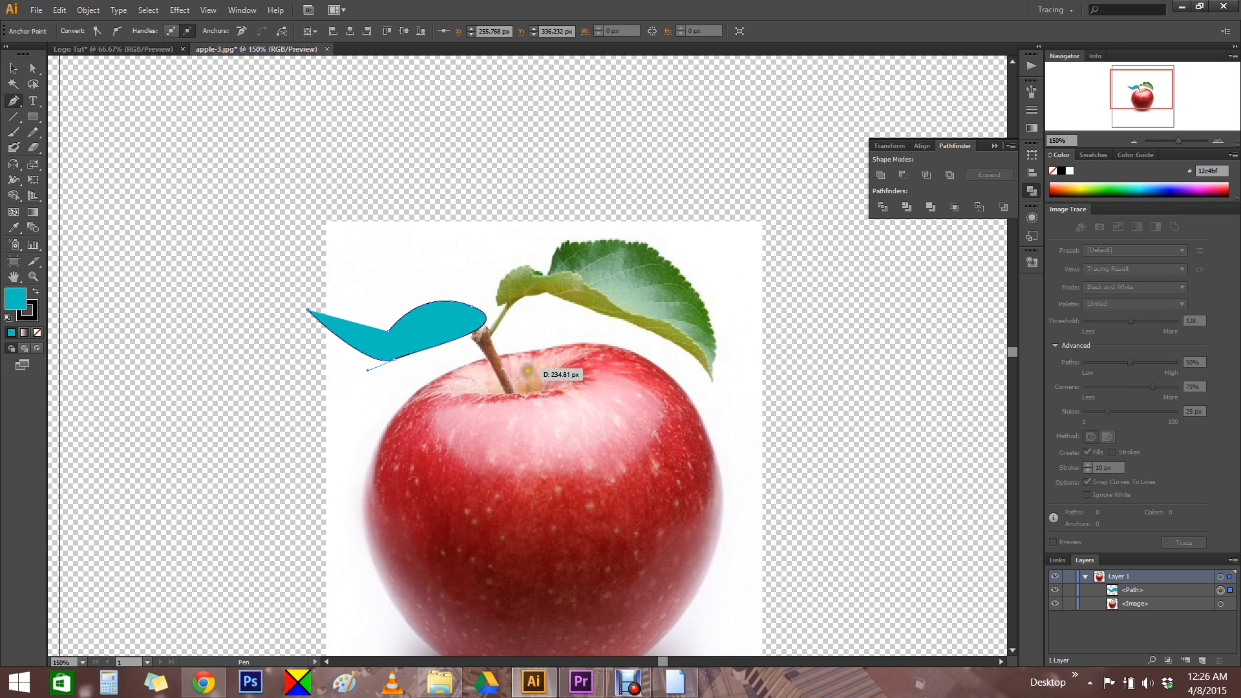
pyautogui.press('/')
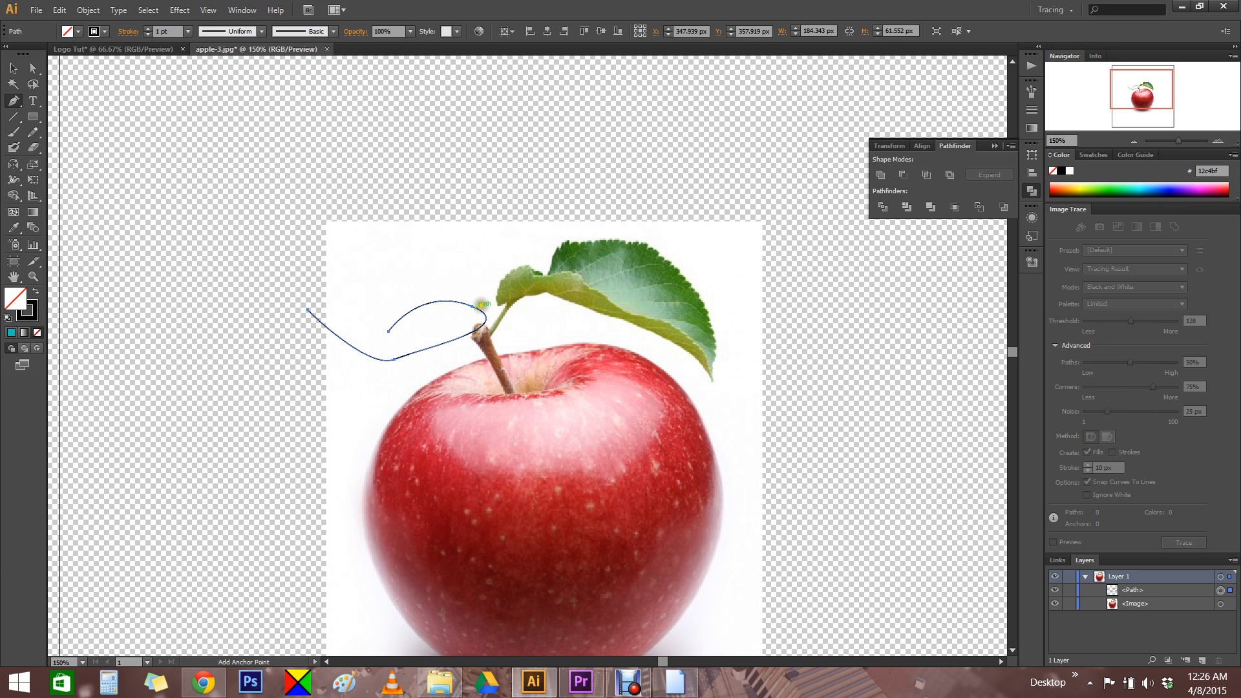
# Undo the fill changes and the drawing of the open curved path beside the stem
pyautogui.press('ctrl')
pyautogui.hotkey('ctrl', 'z')
pyautogui.hotkey('ctrl', 'z')
pyautogui.hotkey('ctrl', 'z')
pyautogui.hotkey('ctrl', 'z')
pyautogui.hotkey('ctrl', 'z')
pyautogui.hotkey('ctrl', 'z')
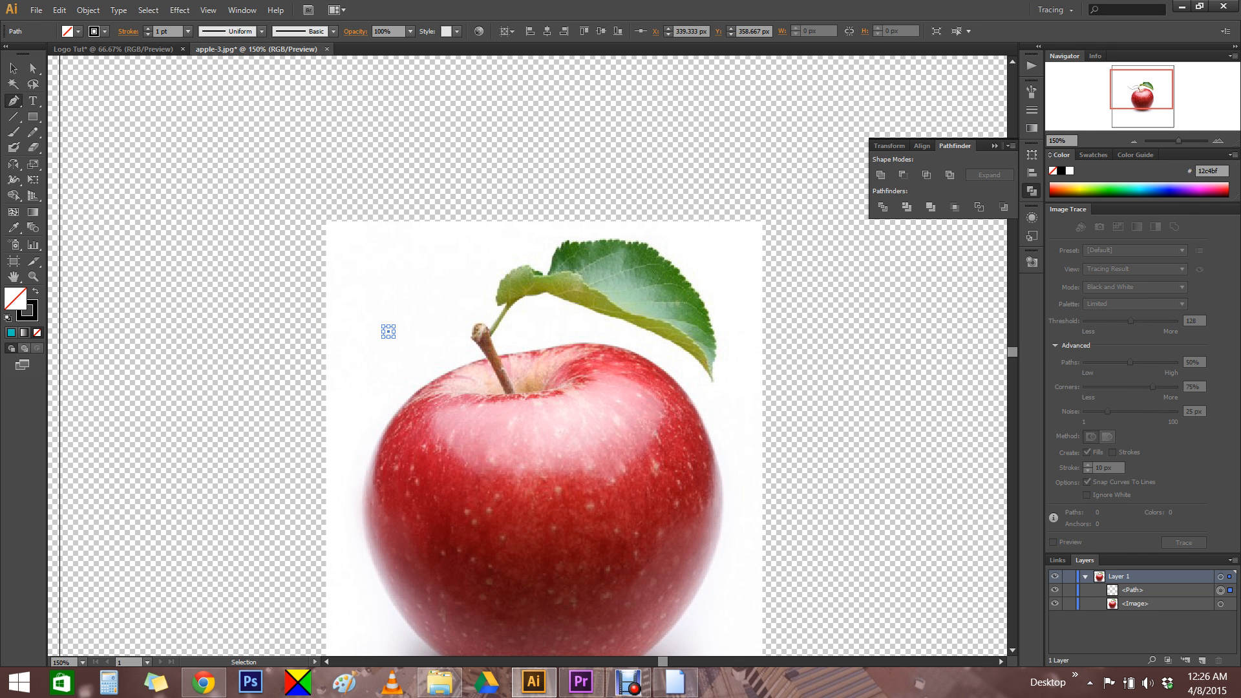
# Start the apple outline at the stem's right side with a gently curved segment along the apple's top edge
pyautogui.keyDown('ctrl'); pyautogui.click(453, 454); pyautogui.keyUp('ctrl')
pyautogui.keyDown('ctrl'); pyautogui.click(519, 340); pyautogui.keyUp('ctrl')
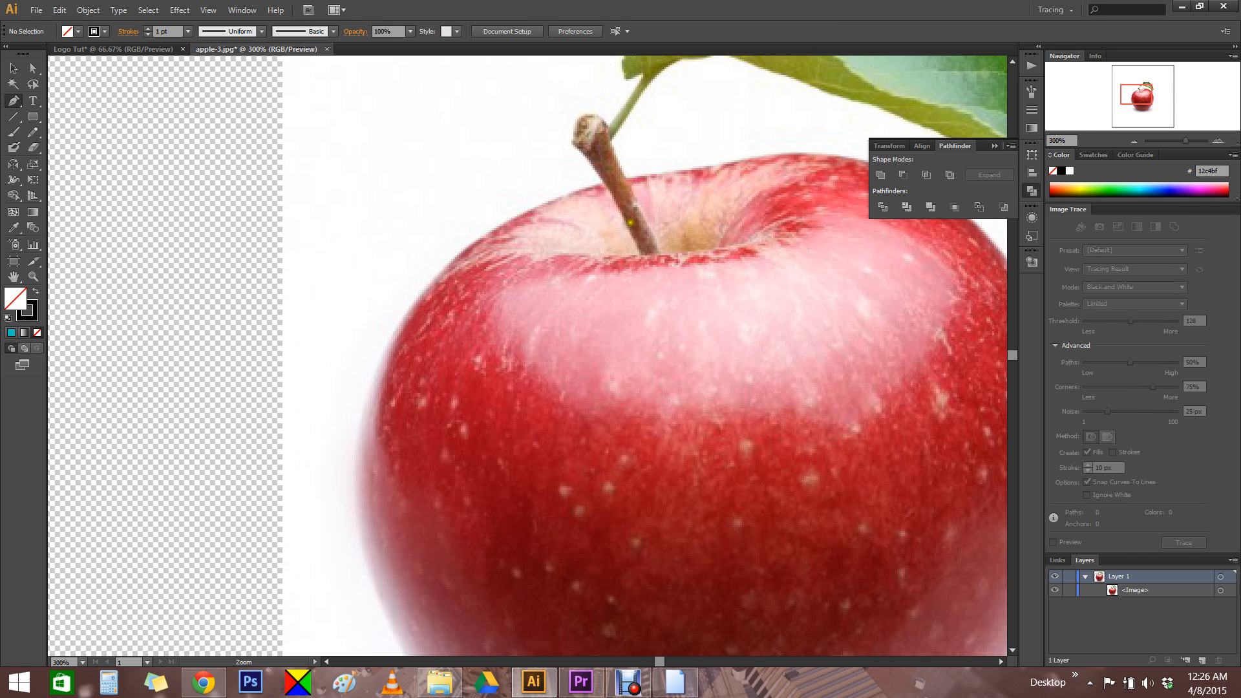
pyautogui.moveTo(695, 187); pyautogui.dragTo(405, 374)
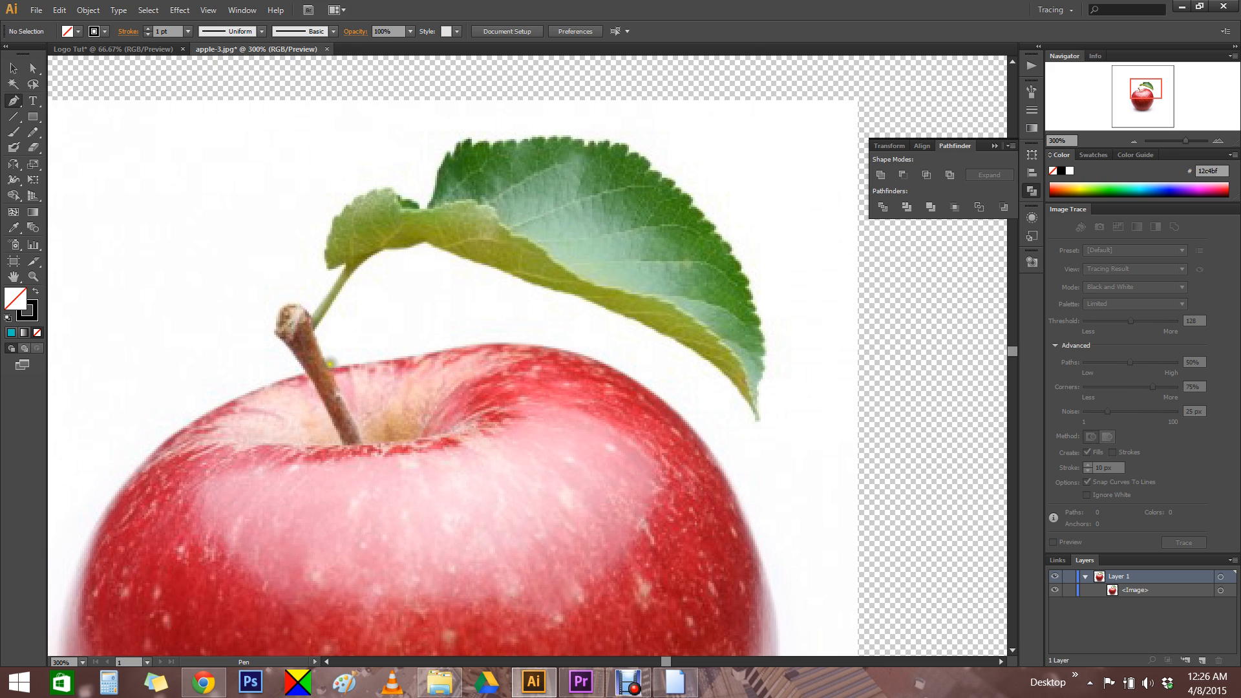
pyautogui.click(329, 367)
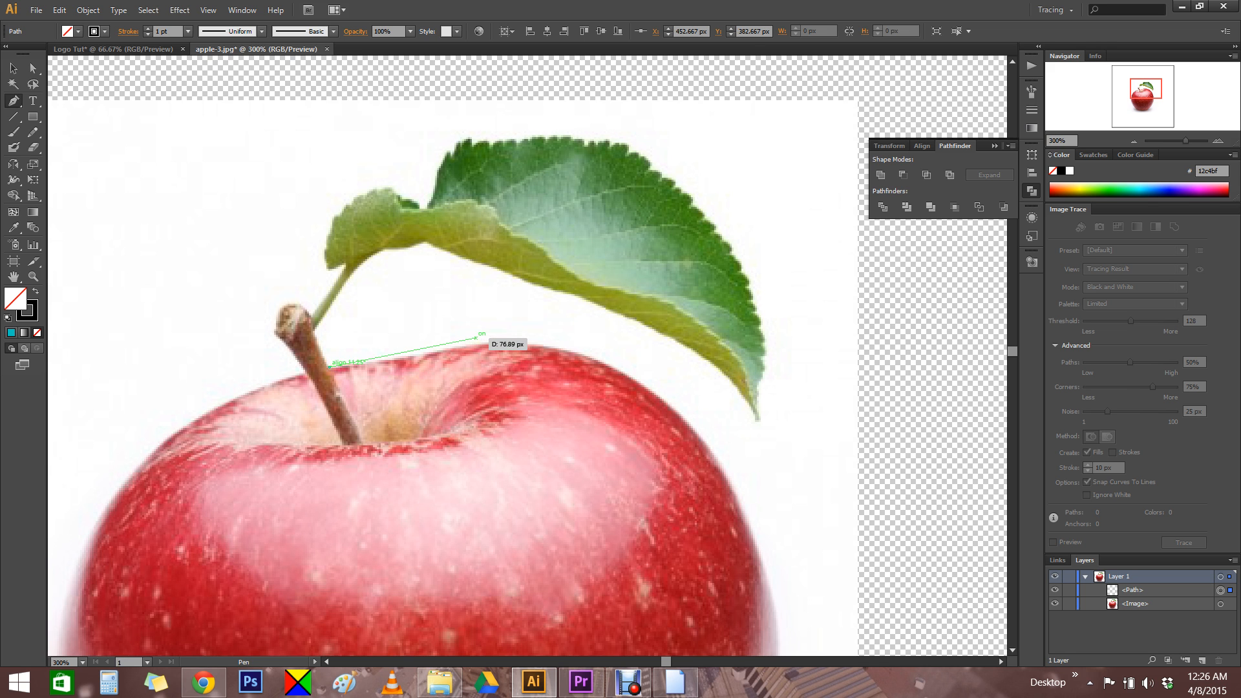
pyautogui.moveTo(478, 342); pyautogui.dragTo(493, 337)
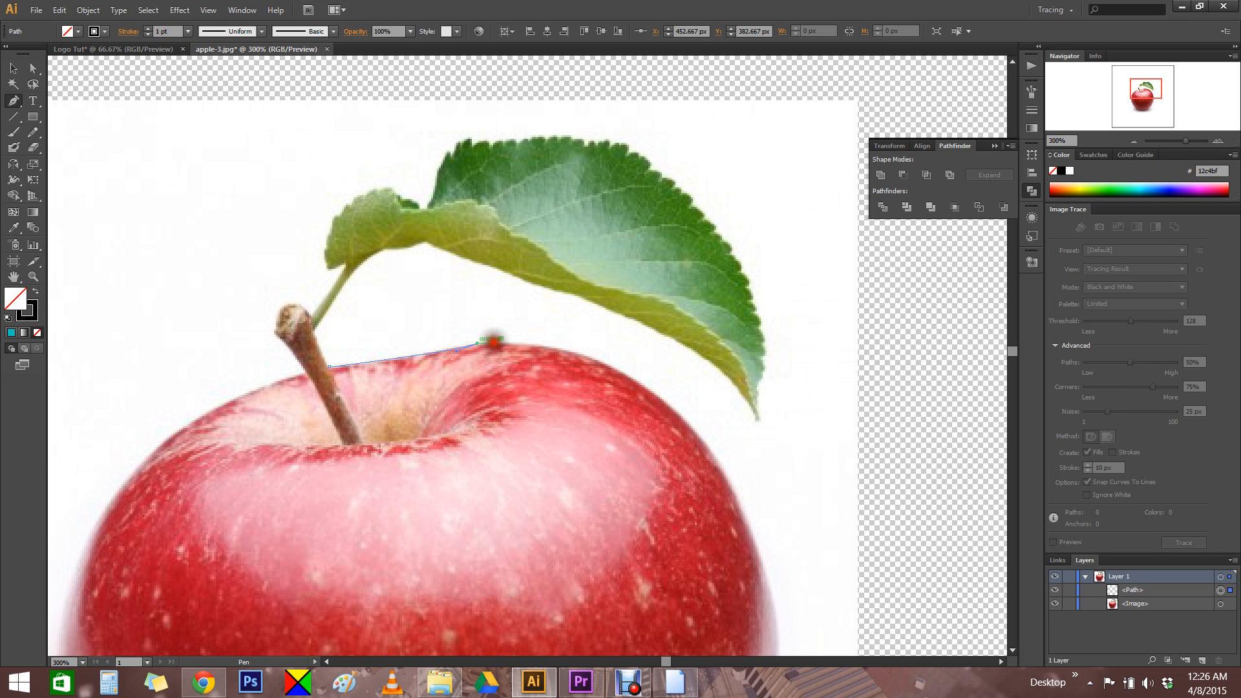
pyautogui.moveTo(493, 342); pyautogui.dragTo(493, 343)
# Continue the outline with a smooth curve from the top edge over the apple's right shoulder
pyautogui.press('space')
pyautogui.moveTo(610, 390); pyautogui.dragTo(456, 283)
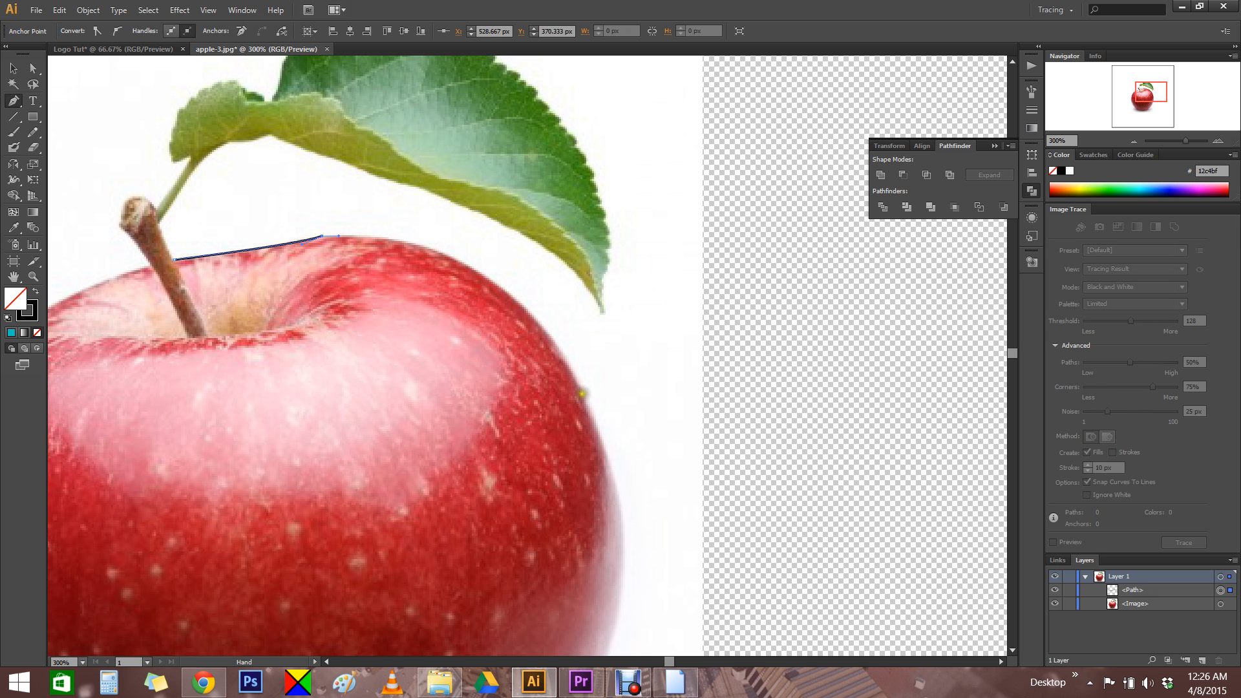
pyautogui.press('space')
pyautogui.moveTo(496, 362); pyautogui.dragTo(644, 430)
pyautogui.moveTo(480, 344); pyautogui.dragTo(369, 249)
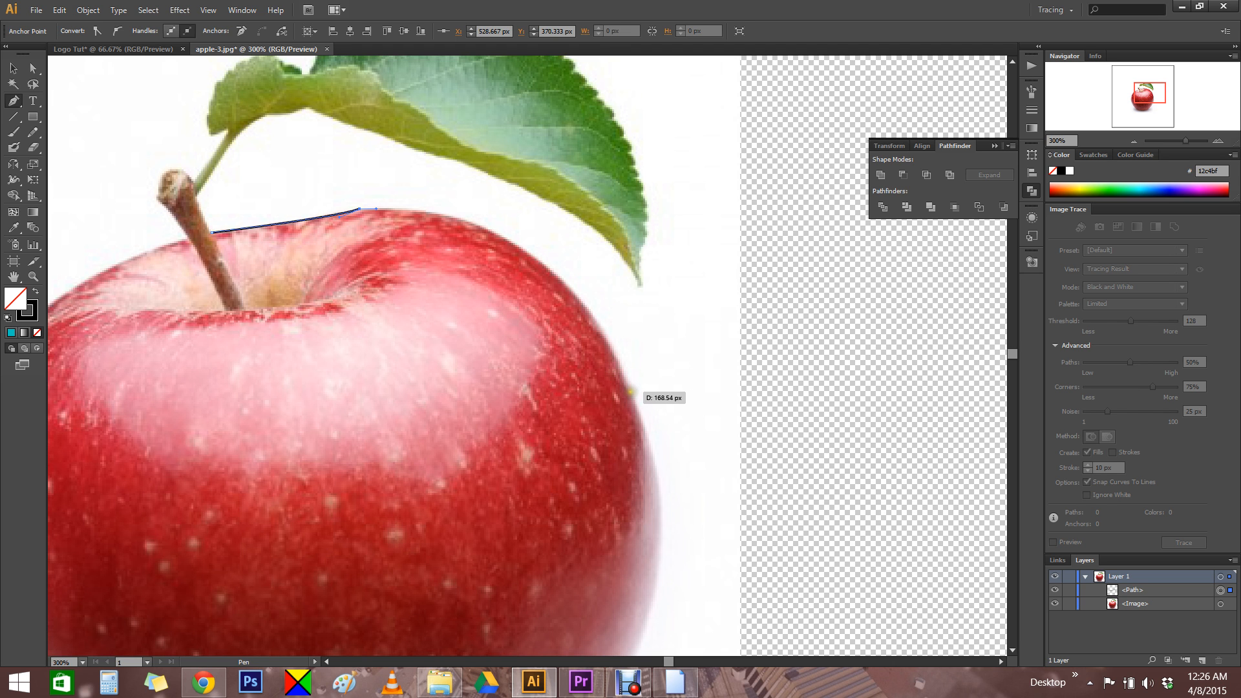
pyautogui.moveTo(630, 391); pyautogui.dragTo(704, 588)
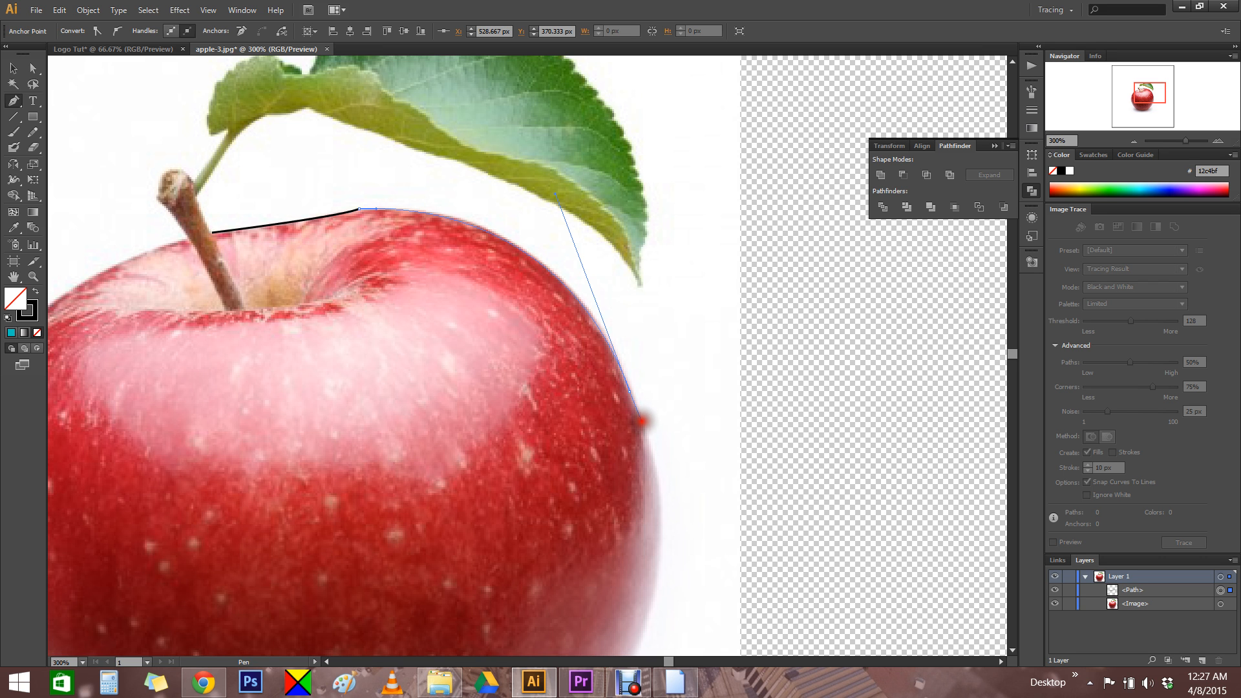
# Add an anchor on the apple's lower right edge, and adjust the shoulder anchor's outgoing handle so the curve follows the side
pyautogui.scroll(-5, 714, 532)
pyautogui.moveTo(894, 589); pyautogui.dragTo(921, 605)
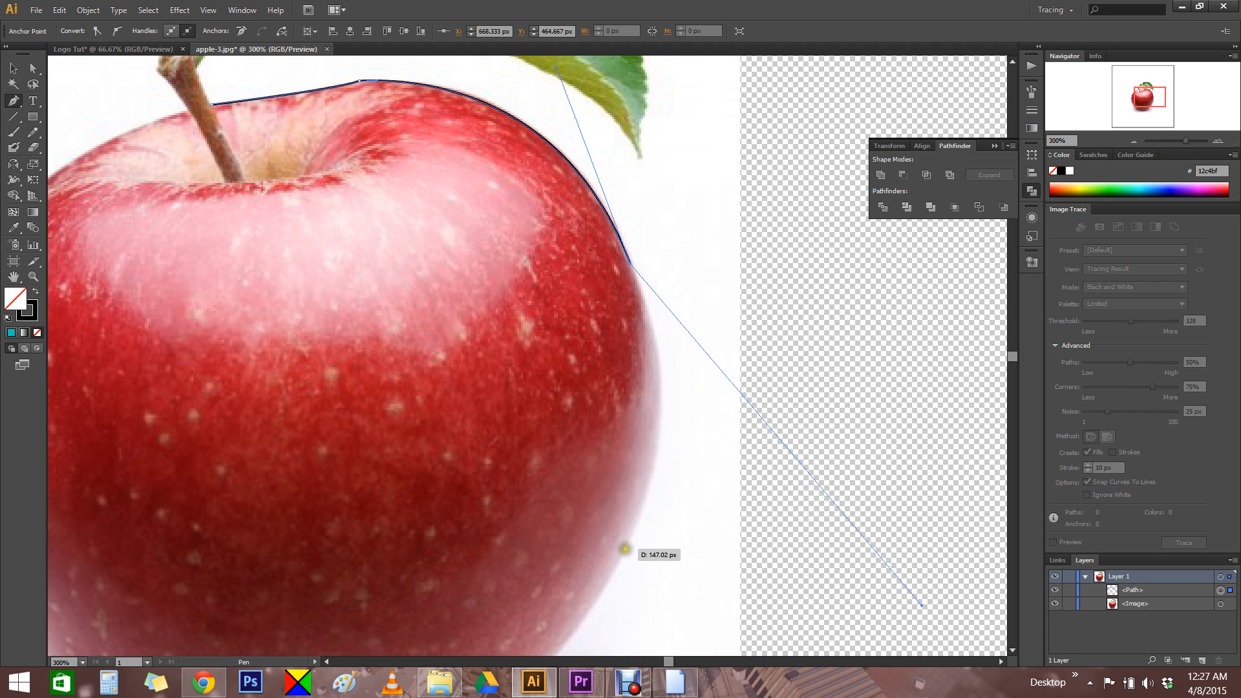
pyautogui.click(642, 509)
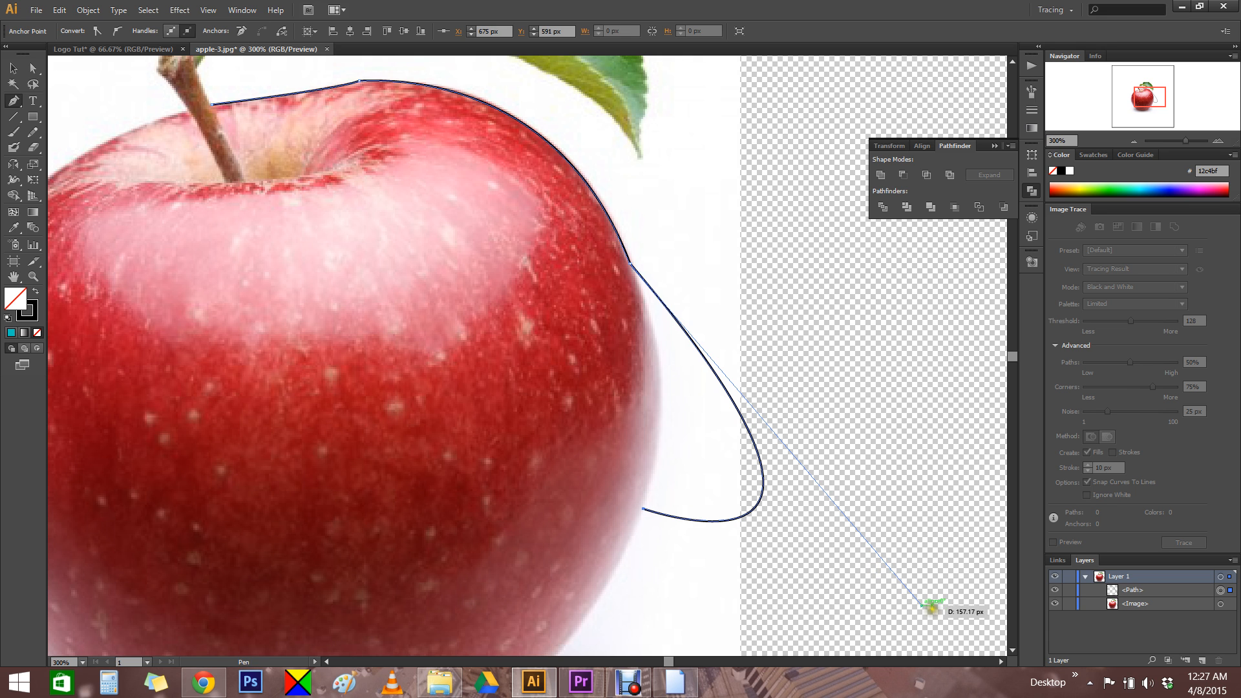
pyautogui.moveTo(920, 606); pyautogui.dragTo(687, 370)
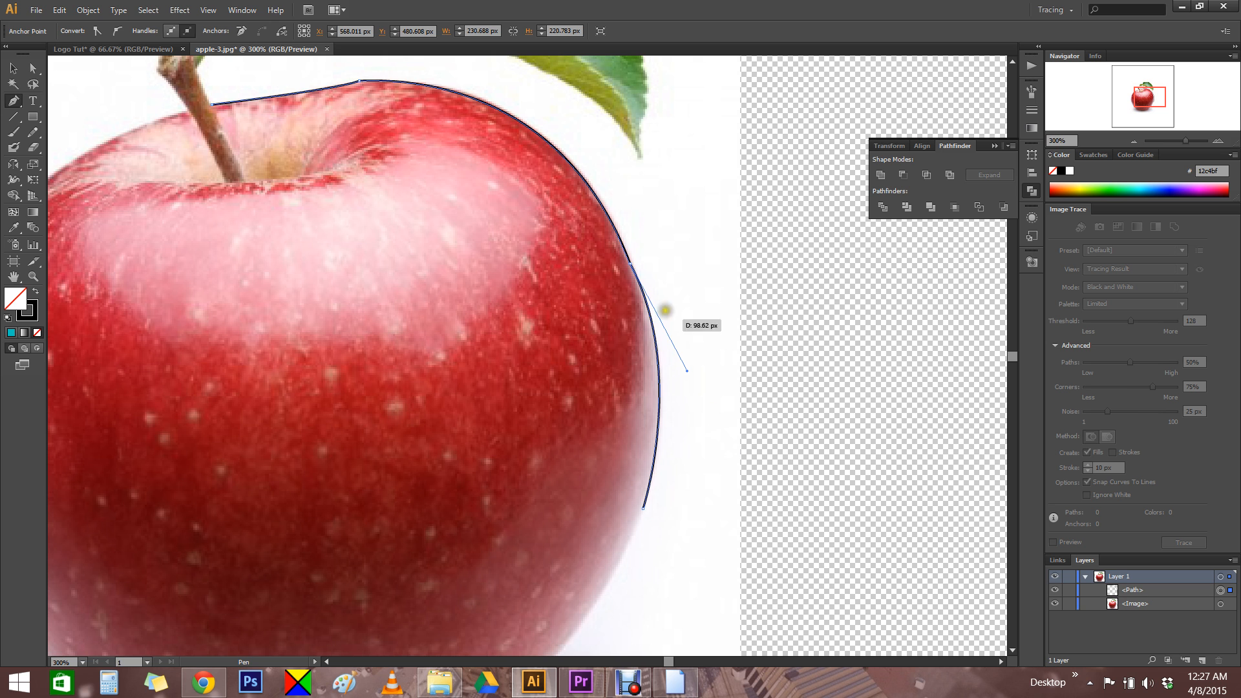
# Trace the apple's lower right side and bottom edge with two smooth anchors, shortening each one's outgoing direction handle
pyautogui.moveTo(692, 525); pyautogui.dragTo(789, 244)
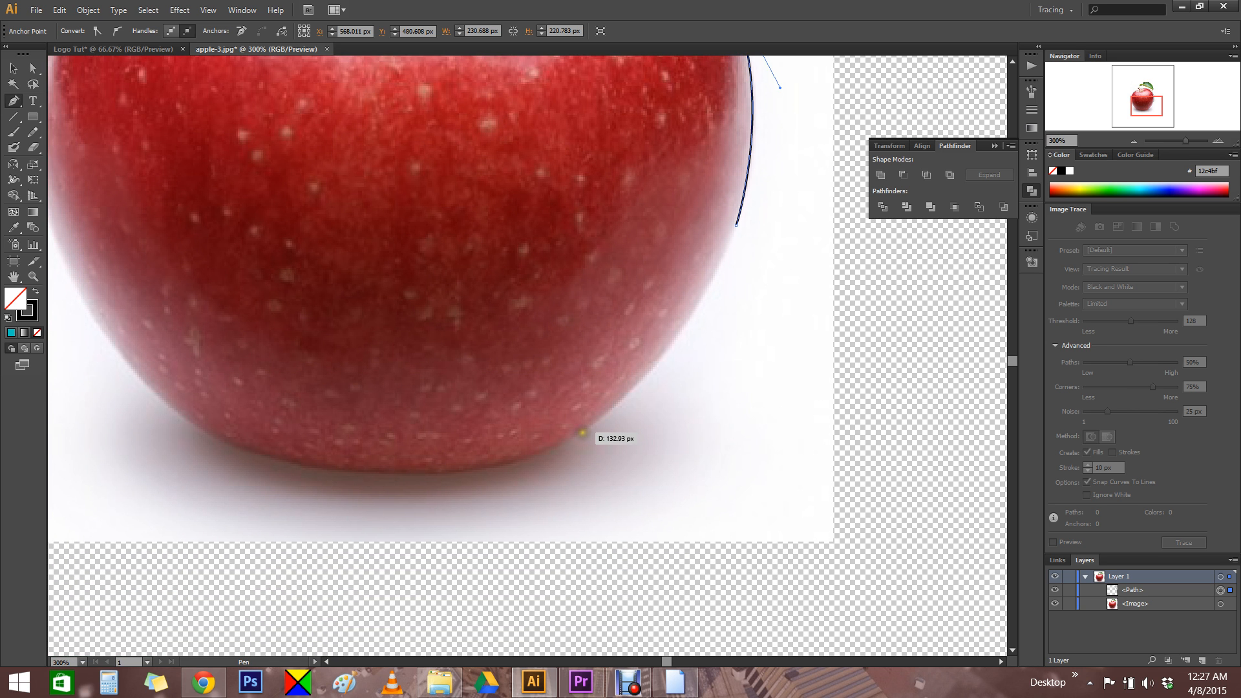
pyautogui.moveTo(581, 431); pyautogui.dragTo(487, 480)
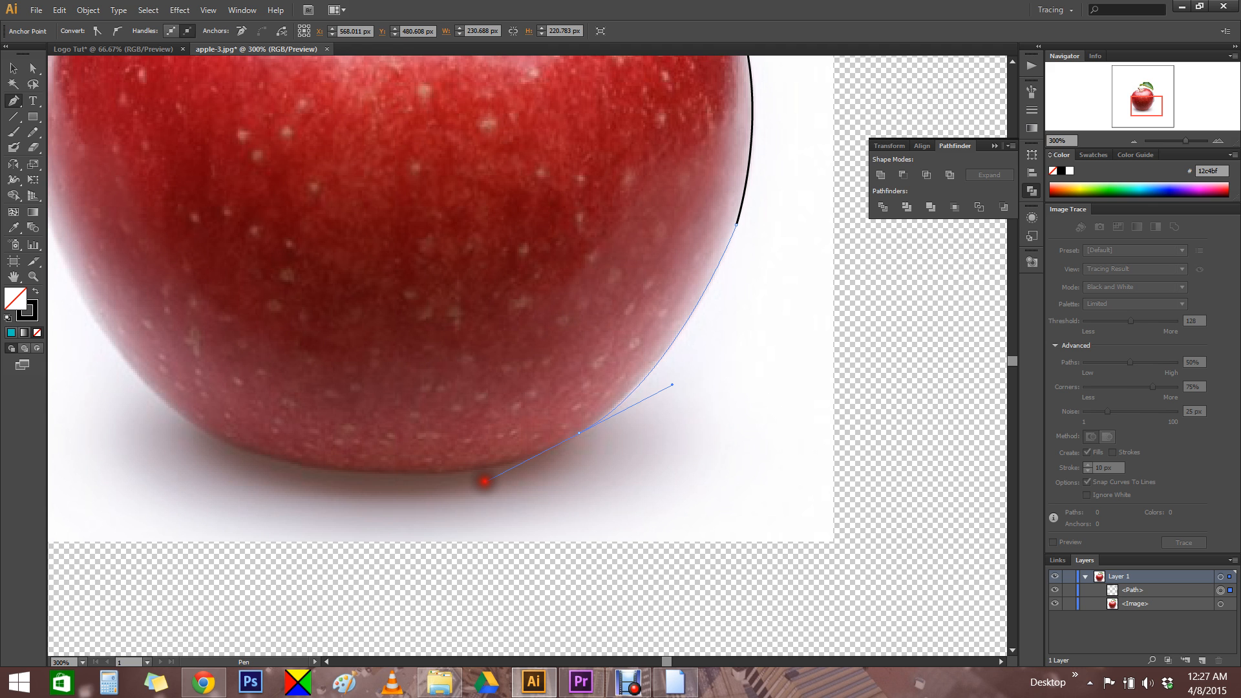
pyautogui.moveTo(484, 481); pyautogui.dragTo(532, 453)
pyautogui.moveTo(361, 473); pyautogui.dragTo(525, 465)
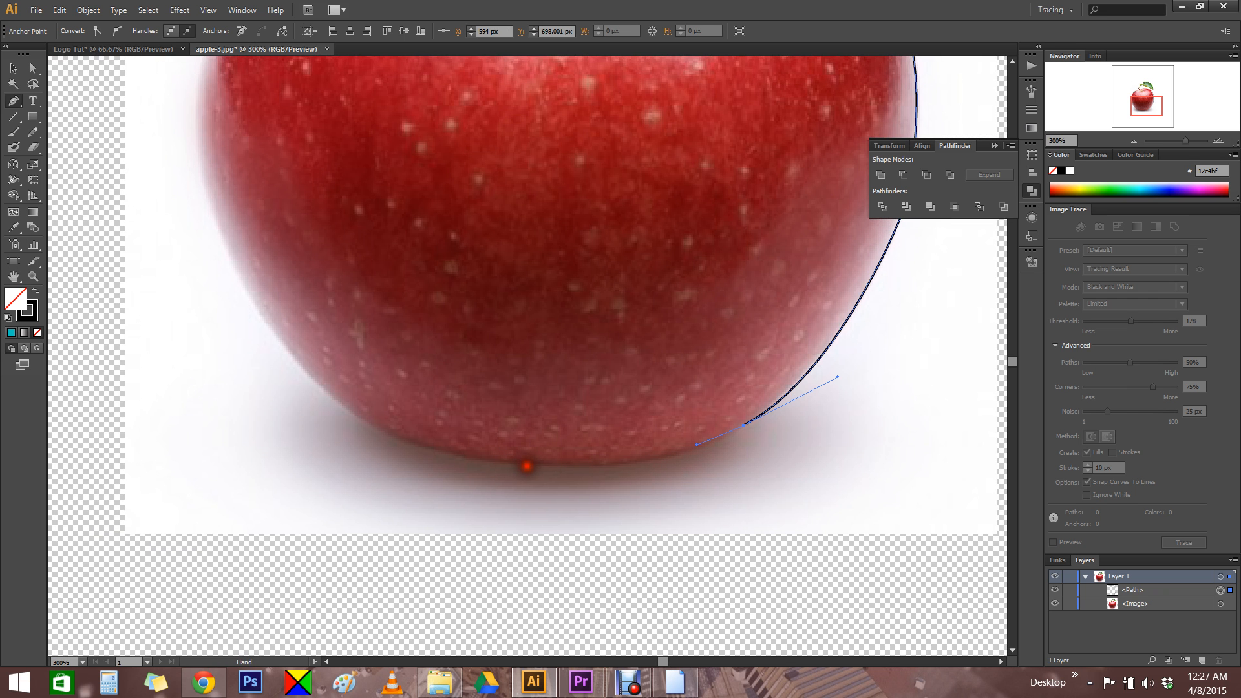
pyautogui.moveTo(405, 440); pyautogui.dragTo(162, 386)
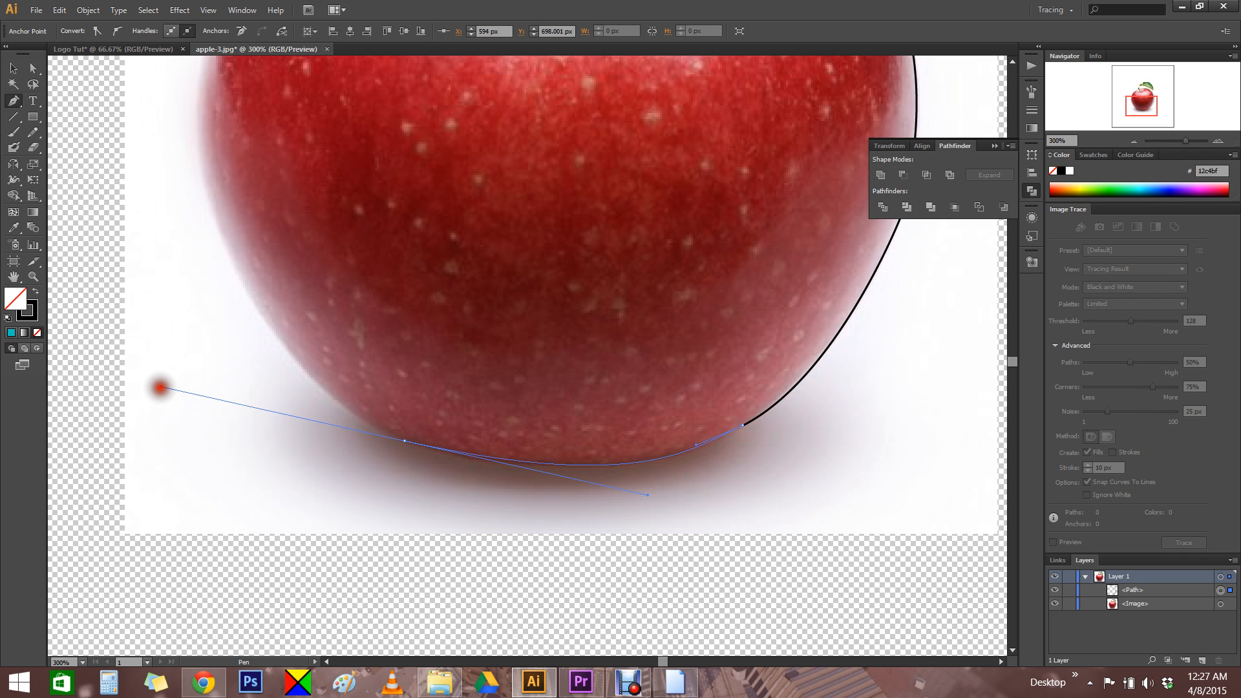
pyautogui.moveTo(162, 388); pyautogui.dragTo(319, 405)
# Try to curve the outline up the apple's left side with a smooth anchor, and undo that anchor
pyautogui.press('space')
pyautogui.moveTo(295, 293); pyautogui.dragTo(498, 470)
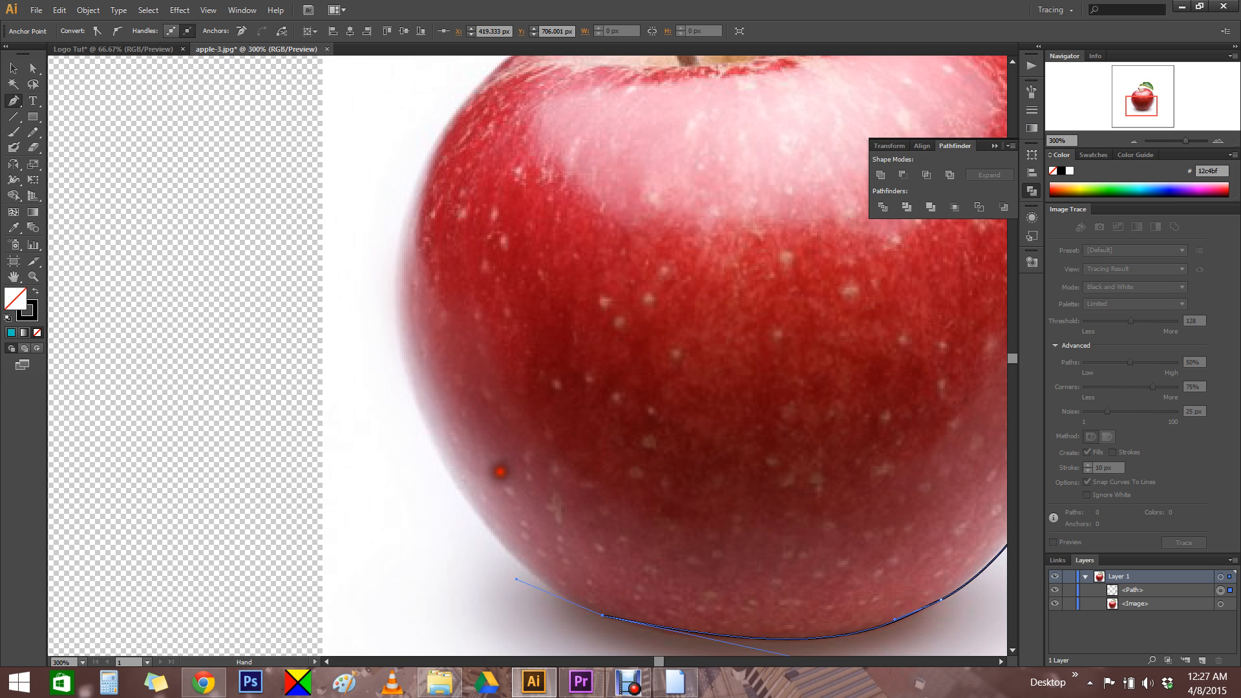
pyautogui.moveTo(395, 265)
pyautogui.mouseDown()
pyautogui.moveTo(405, 172)
pyautogui.moveTo(427, 116)
pyautogui.moveTo(412, 78)
pyautogui.moveTo(402, 84)
pyautogui.moveTo(454, 61)
pyautogui.moveTo(379, 280)
pyautogui.moveTo(440, 277)
pyautogui.moveTo(457, 298)
pyautogui.moveTo(451, 288)
pyautogui.mouseUp()
pyautogui.press('space')
pyautogui.moveTo(489, 447)
pyautogui.mouseDown()
pyautogui.moveTo(458, 333)
pyautogui.moveTo(438, 136)
pyautogui.moveTo(447, 243)
pyautogui.mouseUp()
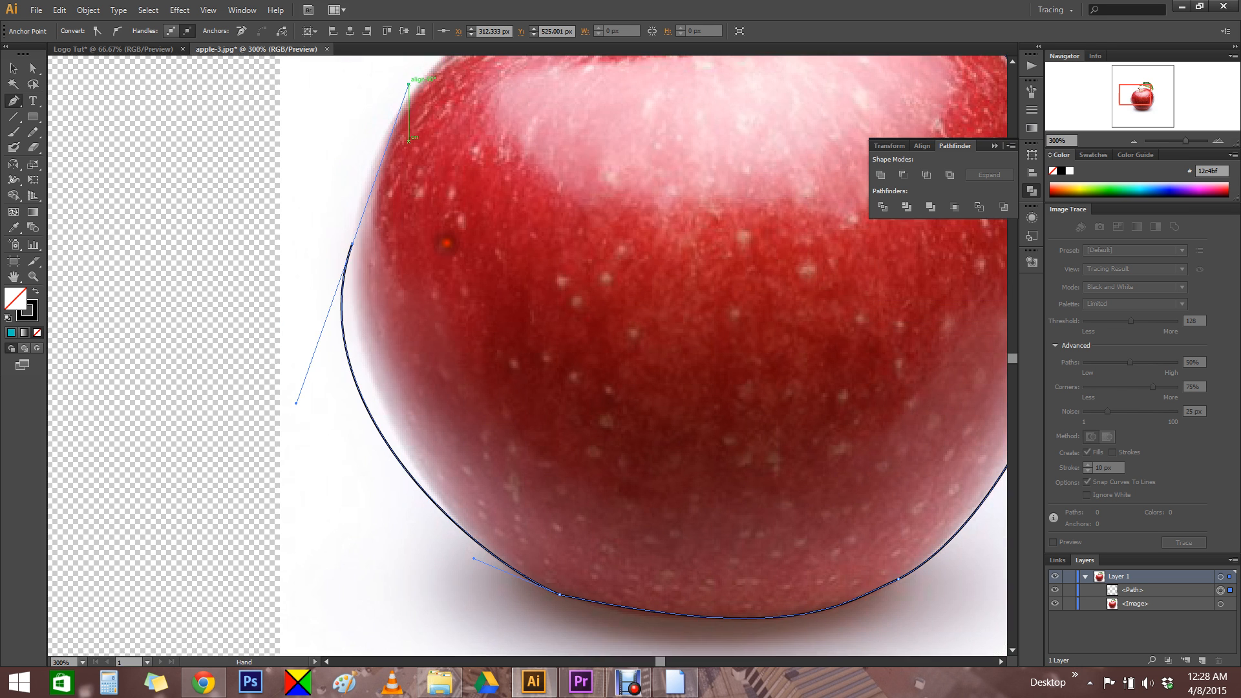
pyautogui.hotkey('ctrl', 'z')
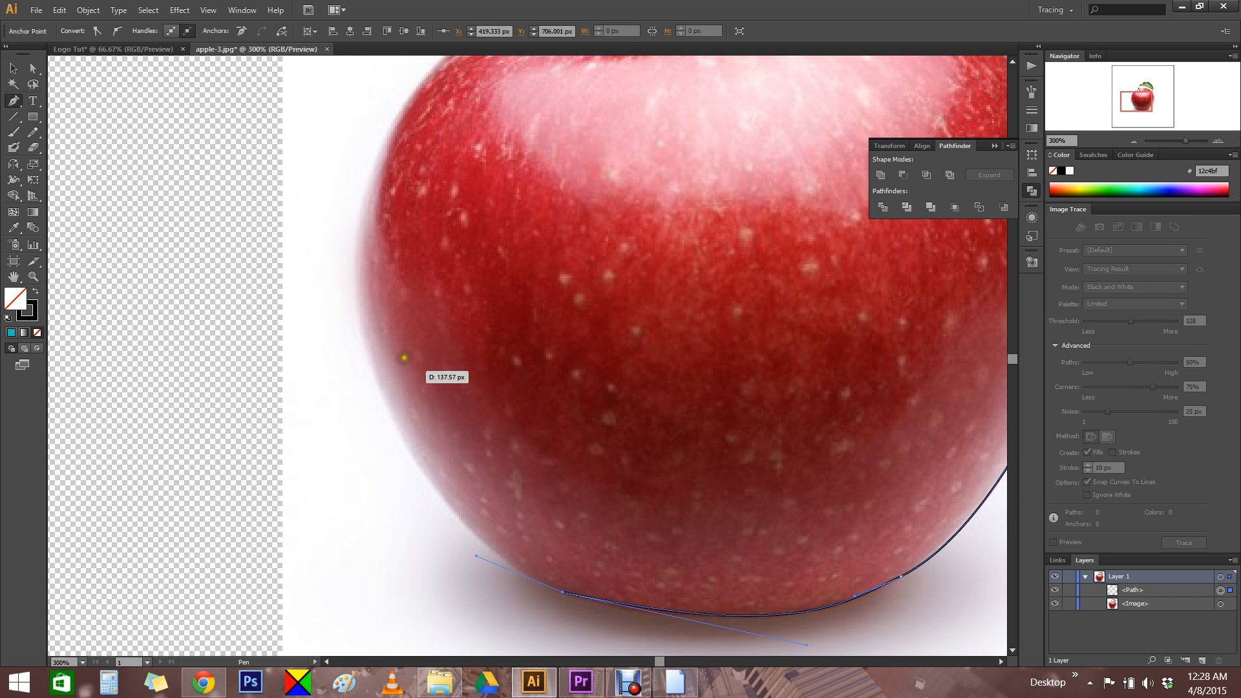
# Curve the outline up the apple's left side and close it at the starting anchor beside the stem
pyautogui.moveTo(385, 135)
pyautogui.mouseDown()
pyautogui.moveTo(383, 75)
pyautogui.moveTo(388, 103)
pyautogui.moveTo(418, 55)
pyautogui.moveTo(371, 128)
pyautogui.moveTo(479, 99)
pyautogui.mouseUp()
pyautogui.press('space')
pyautogui.moveTo(462, 453)
pyautogui.mouseDown()
pyautogui.moveTo(380, 223)
pyautogui.moveTo(398, 529)
pyautogui.mouseUp()
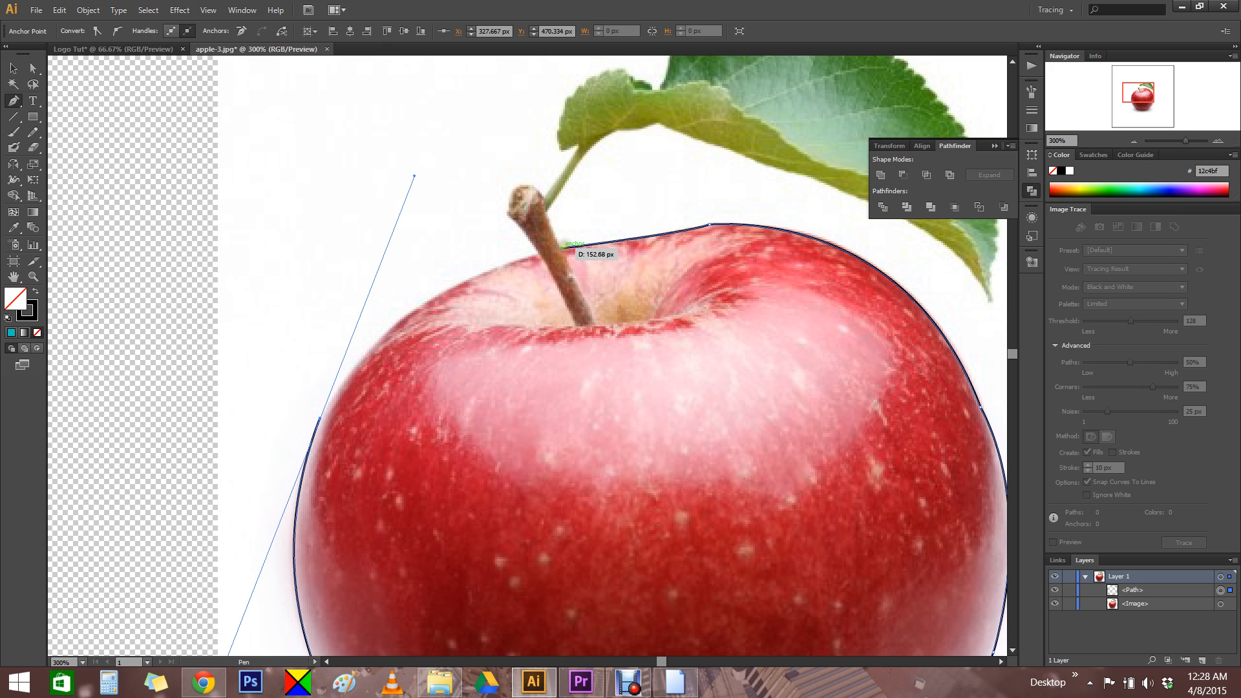
pyautogui.moveTo(562, 246); pyautogui.dragTo(598, 238)
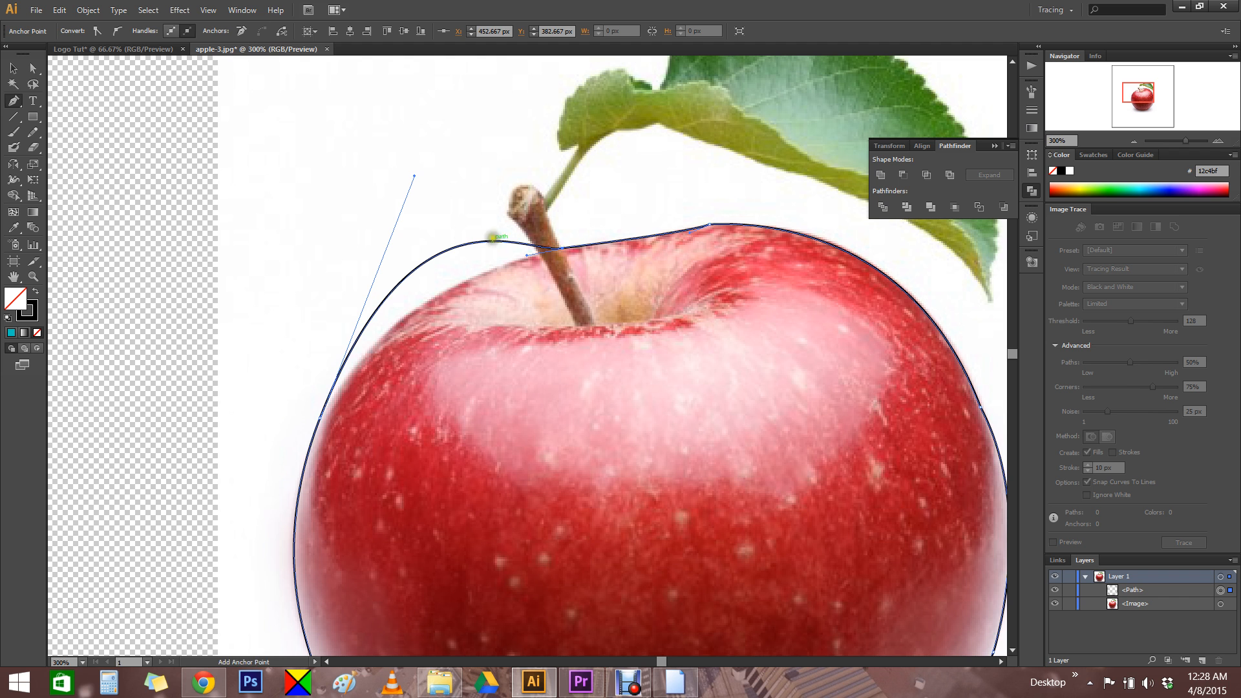
# Shorten the closing anchor's handle so the curve follows the apple's upper left shoulder, and fill the outline with red f21127
pyautogui.moveTo(412, 175); pyautogui.dragTo(355, 304)
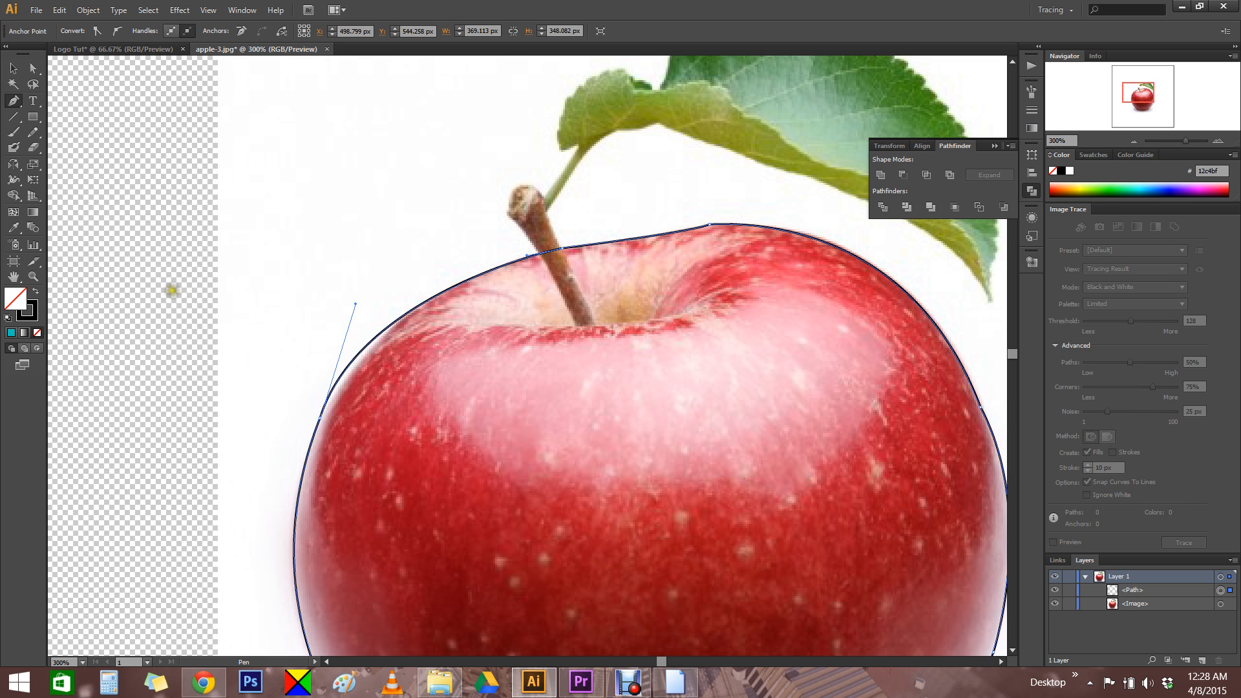
pyautogui.click(13, 303)
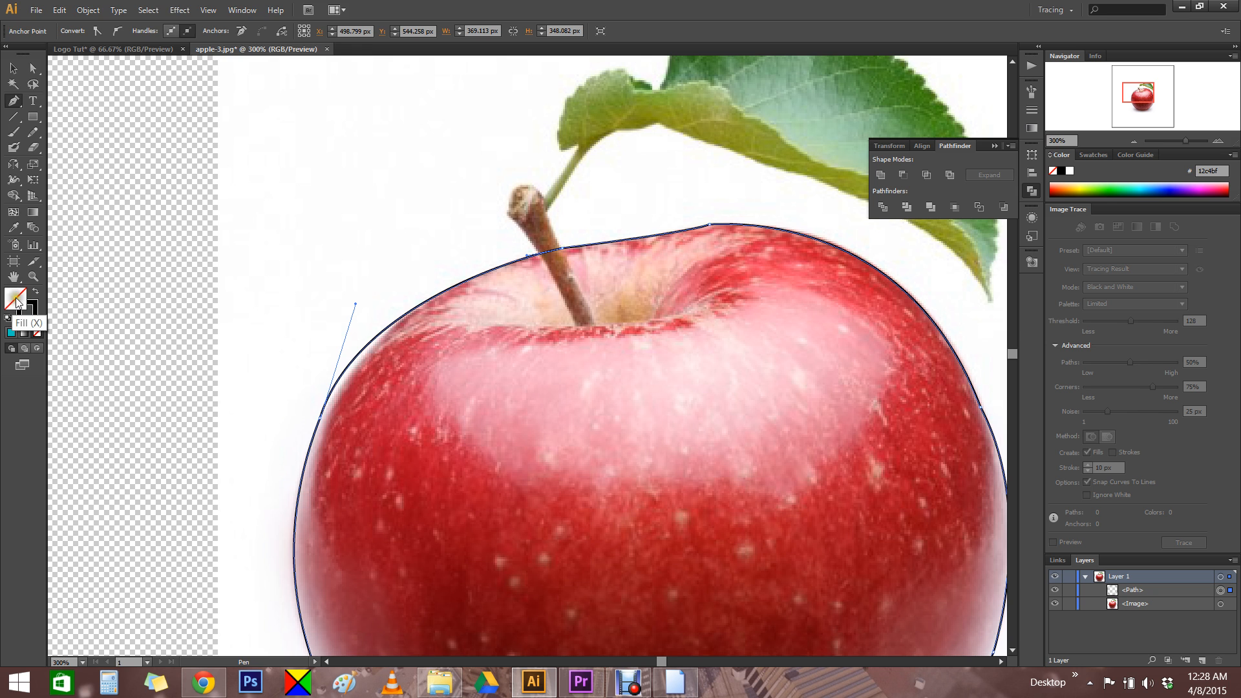
pyautogui.doubleClick(16, 302)
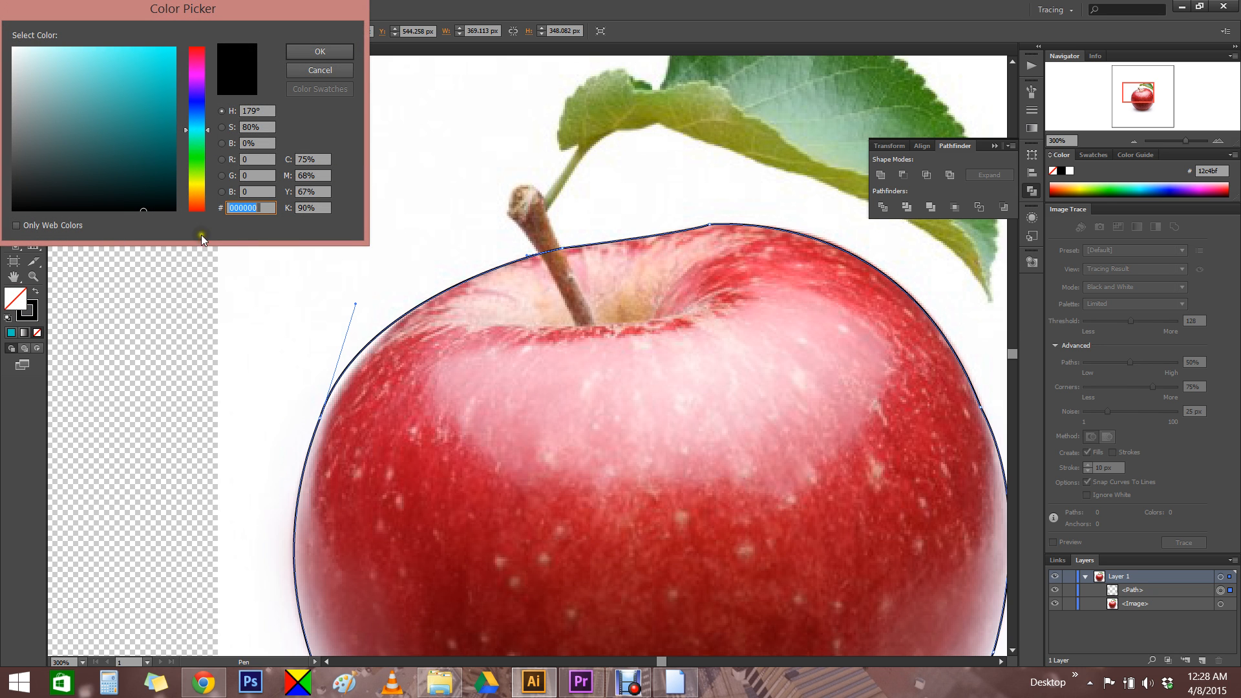
pyautogui.moveTo(199, 74)
pyautogui.mouseDown()
pyautogui.moveTo(201, 50)
pyautogui.moveTo(147, 52)
pyautogui.moveTo(166, 54)
pyautogui.mouseUp()
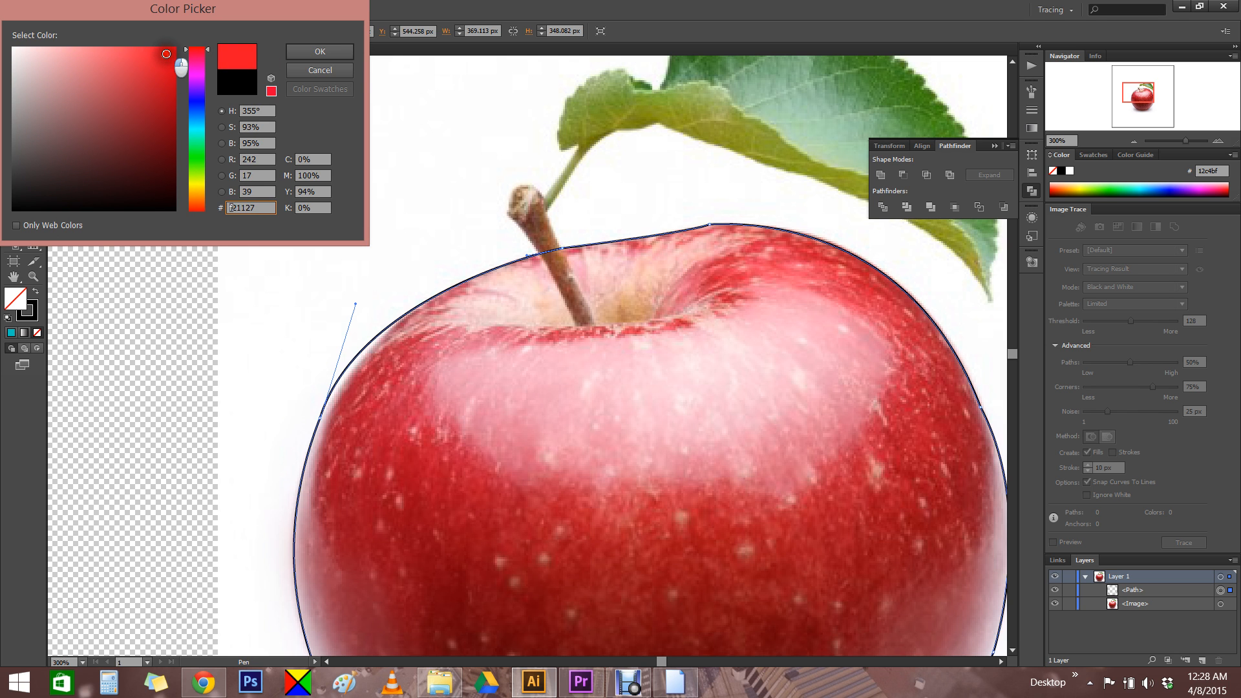
pyautogui.click(335, 55)
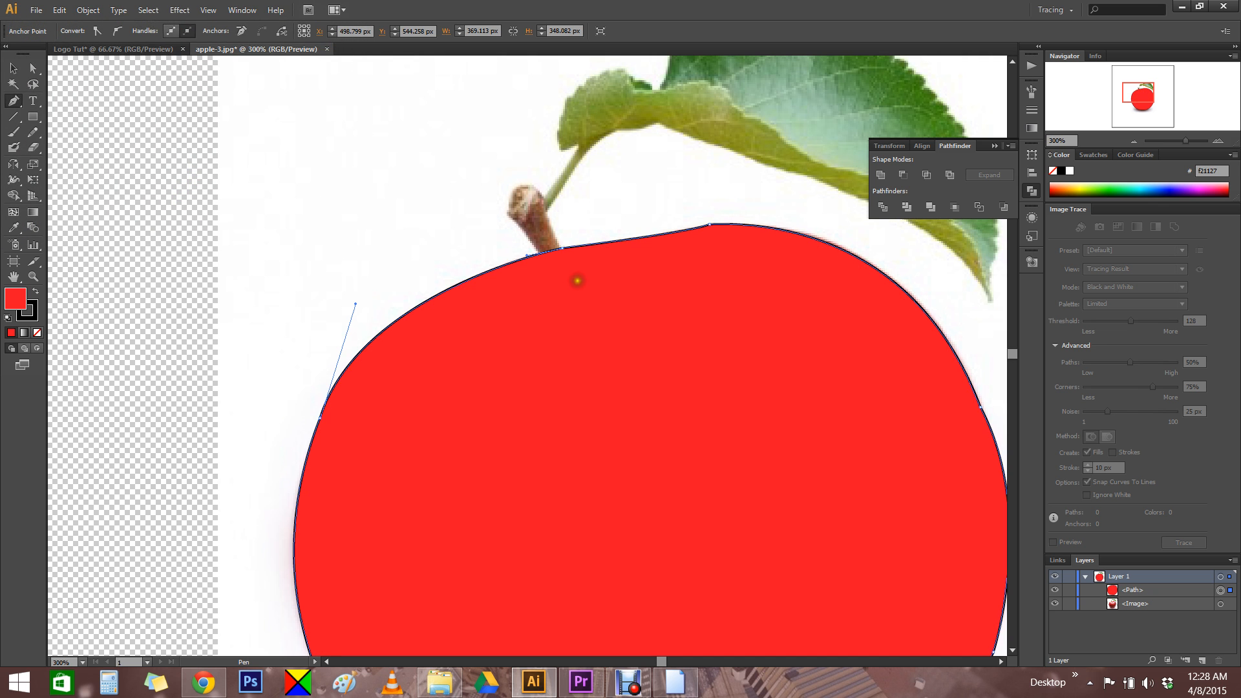
# Trace the stem as a new closed path with the Pen tool, extending its base into the apple shape
pyautogui.keyDown('ctrl'); pyautogui.keyDown('alt'); pyautogui.click(794, 514); pyautogui.keyUp('alt'); pyautogui.keyUp('ctrl')
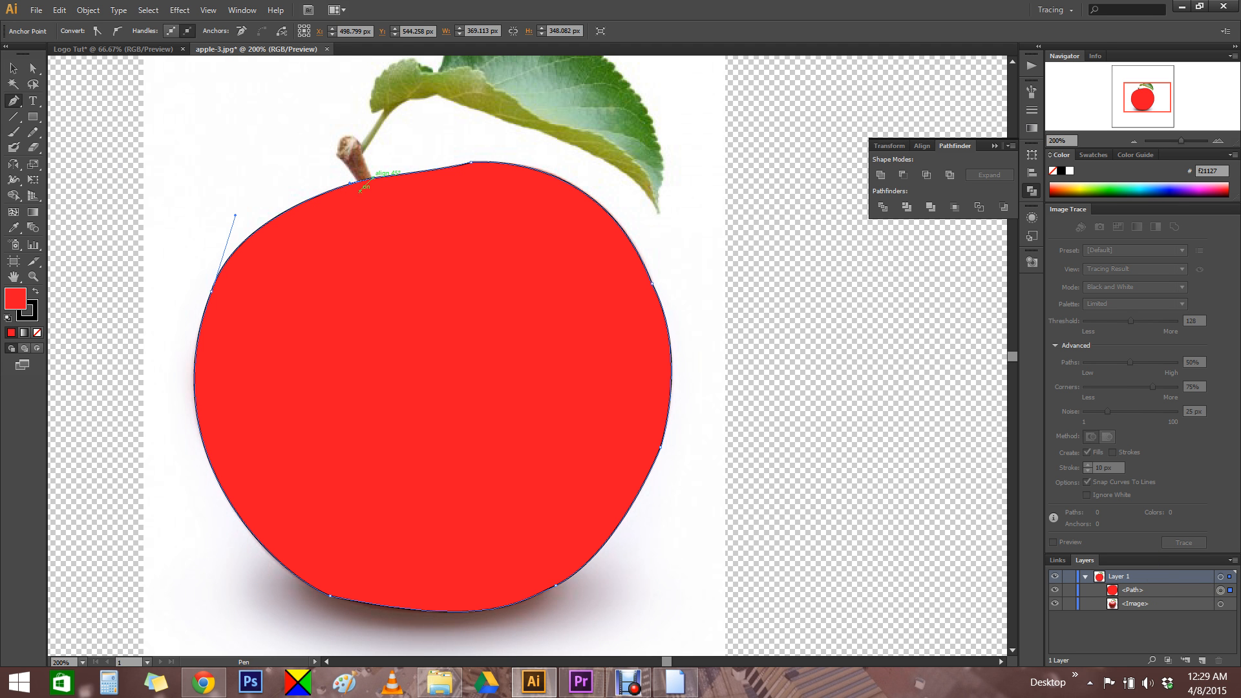
pyautogui.click(360, 191)
pyautogui.moveTo(338, 160)
pyautogui.mouseDown()
pyautogui.moveTo(318, 142)
pyautogui.moveTo(341, 146)
pyautogui.mouseUp()
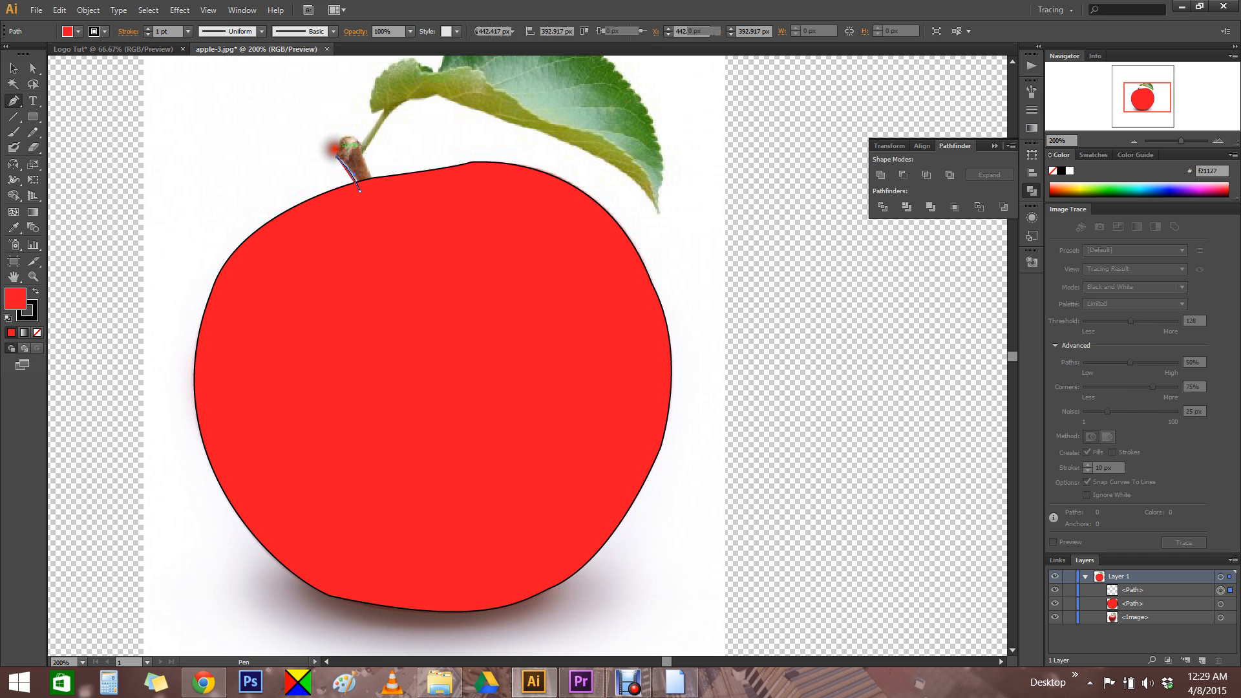
pyautogui.keyDown('ctrl'); pyautogui.click(343, 147); pyautogui.keyUp('ctrl')
pyautogui.keyDown('ctrl'); pyautogui.click(342, 146); pyautogui.keyUp('ctrl')
pyautogui.keyDown('ctrl'); pyautogui.click(343, 147); pyautogui.keyUp('ctrl')
pyautogui.moveTo(824, 587); pyautogui.dragTo(299, 180)
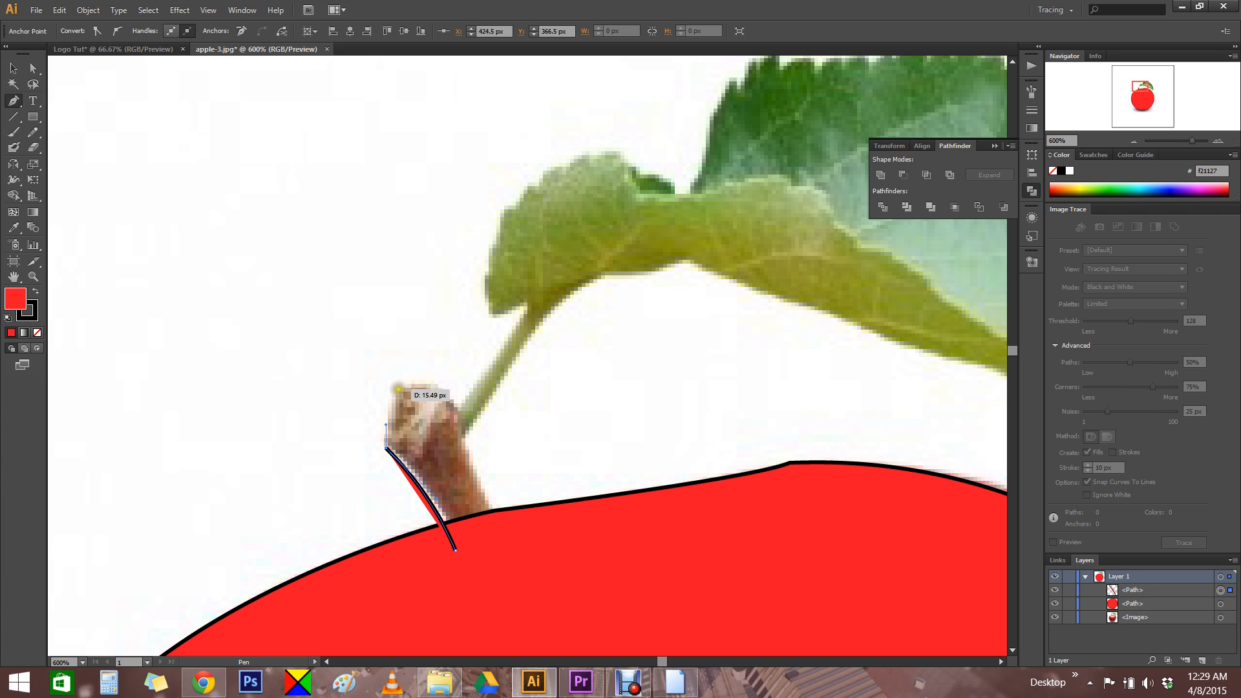
pyautogui.moveTo(456, 400)
pyautogui.mouseDown()
pyautogui.moveTo(517, 459)
pyautogui.moveTo(458, 421)
pyautogui.mouseUp()
pyautogui.moveTo(495, 515); pyautogui.dragTo(512, 534)
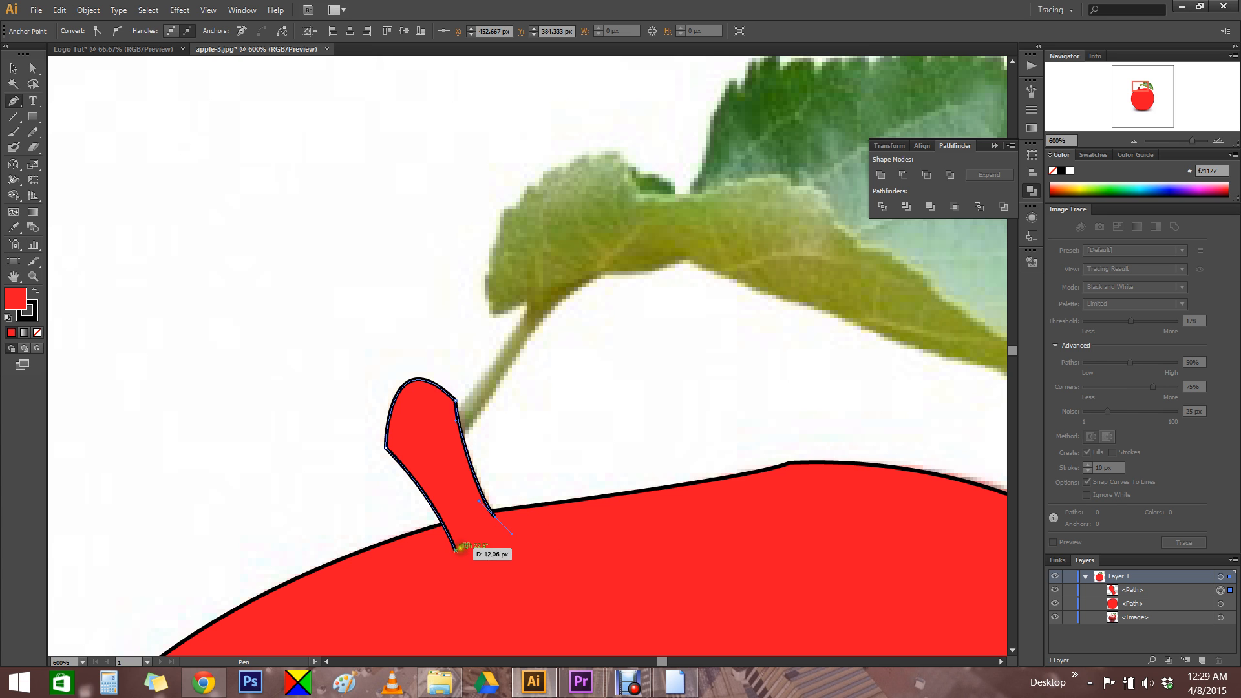
pyautogui.click(456, 549)
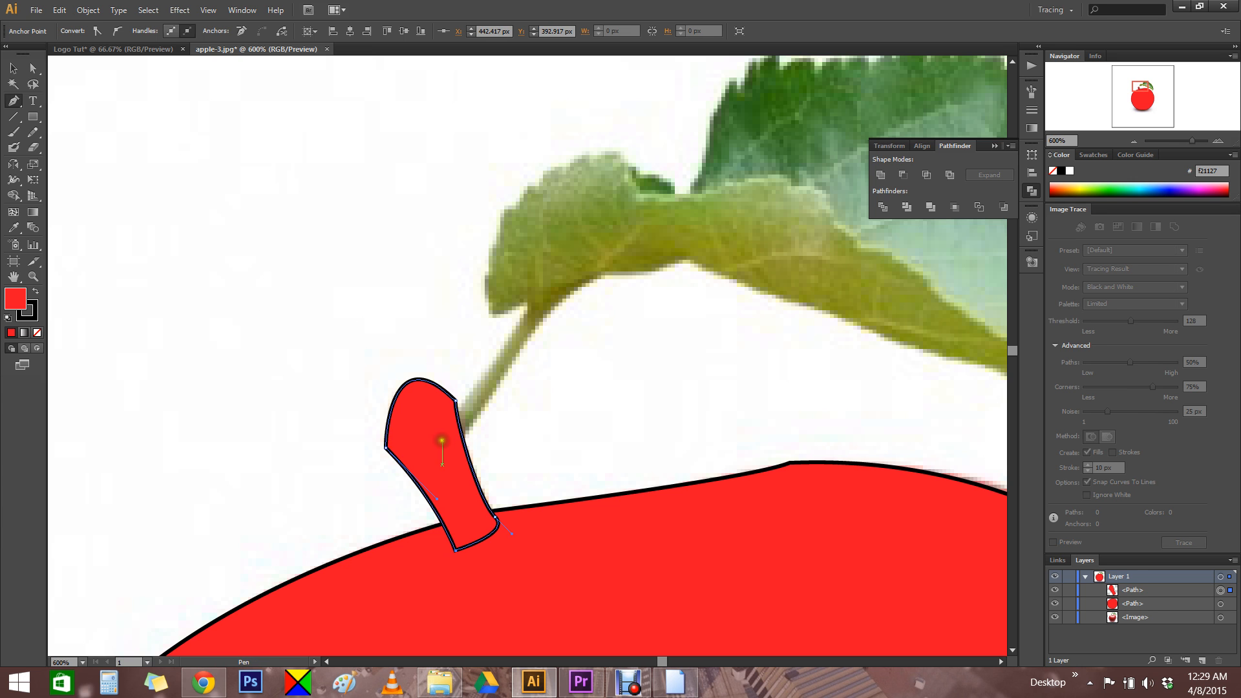
# Send the stem shape to the back, and bring it forward one level so it sits between the photo and the apple shape
pyautogui.rightClick(414, 439)
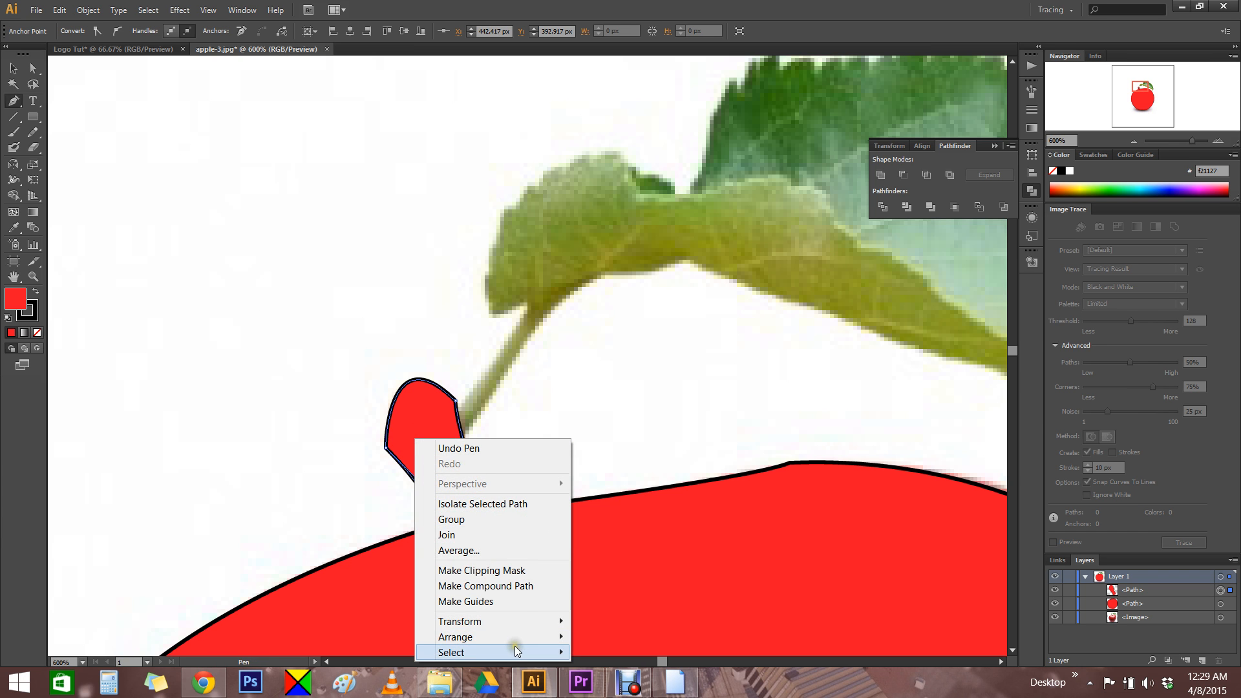
pyautogui.moveTo(517, 637)
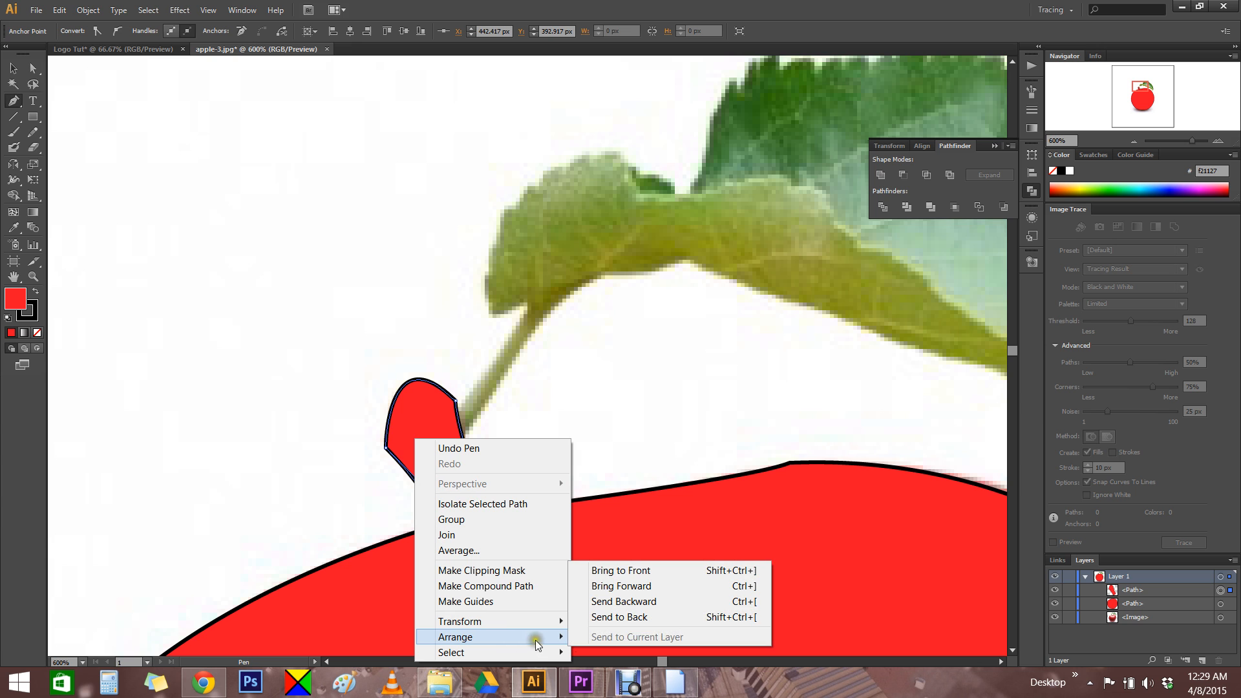
pyautogui.click(653, 618)
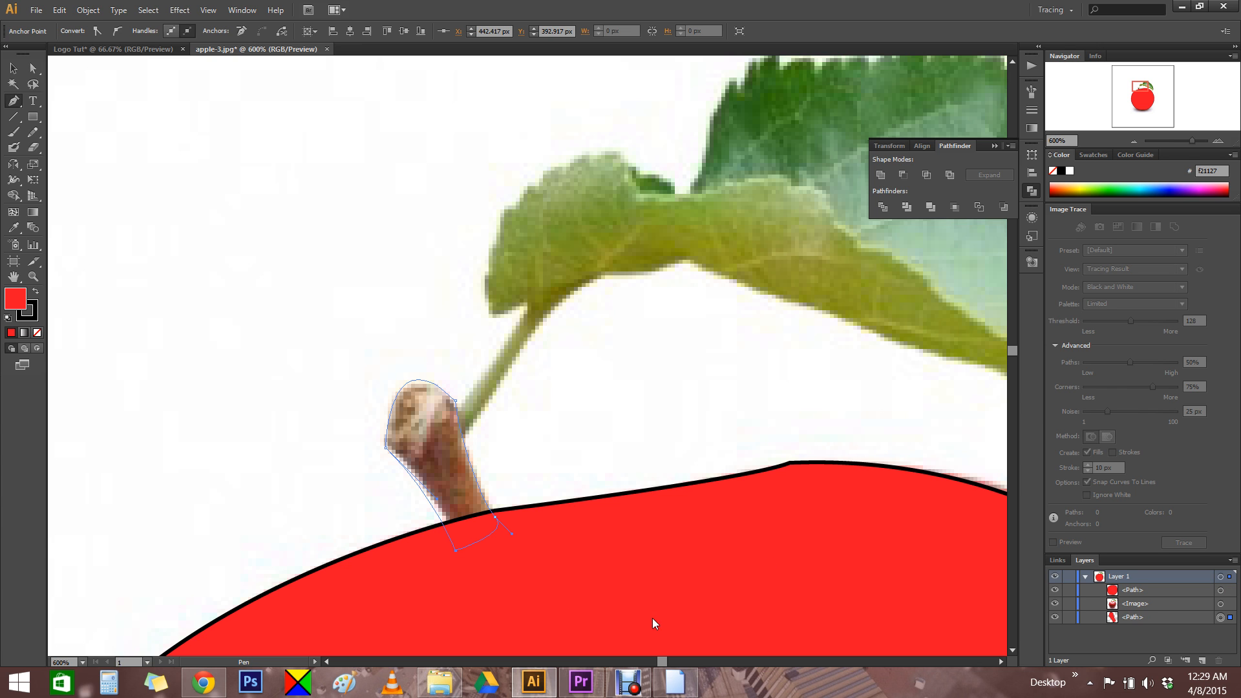
pyautogui.rightClick(465, 493)
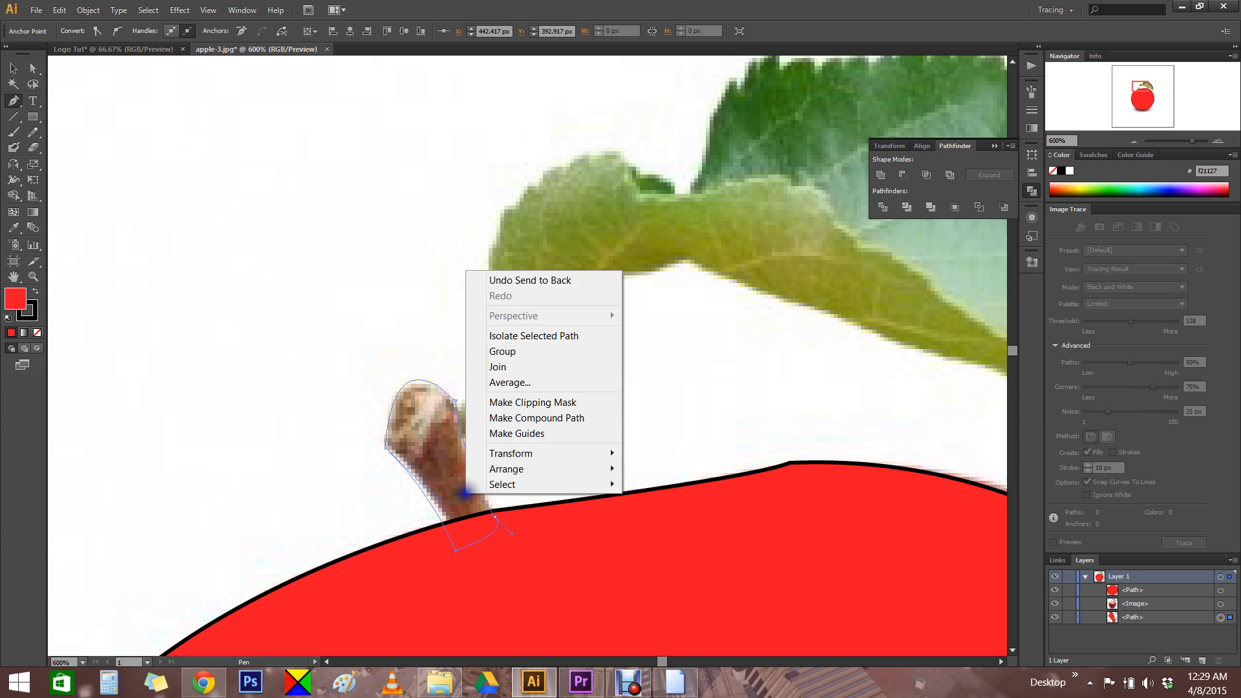
pyautogui.moveTo(526, 483)
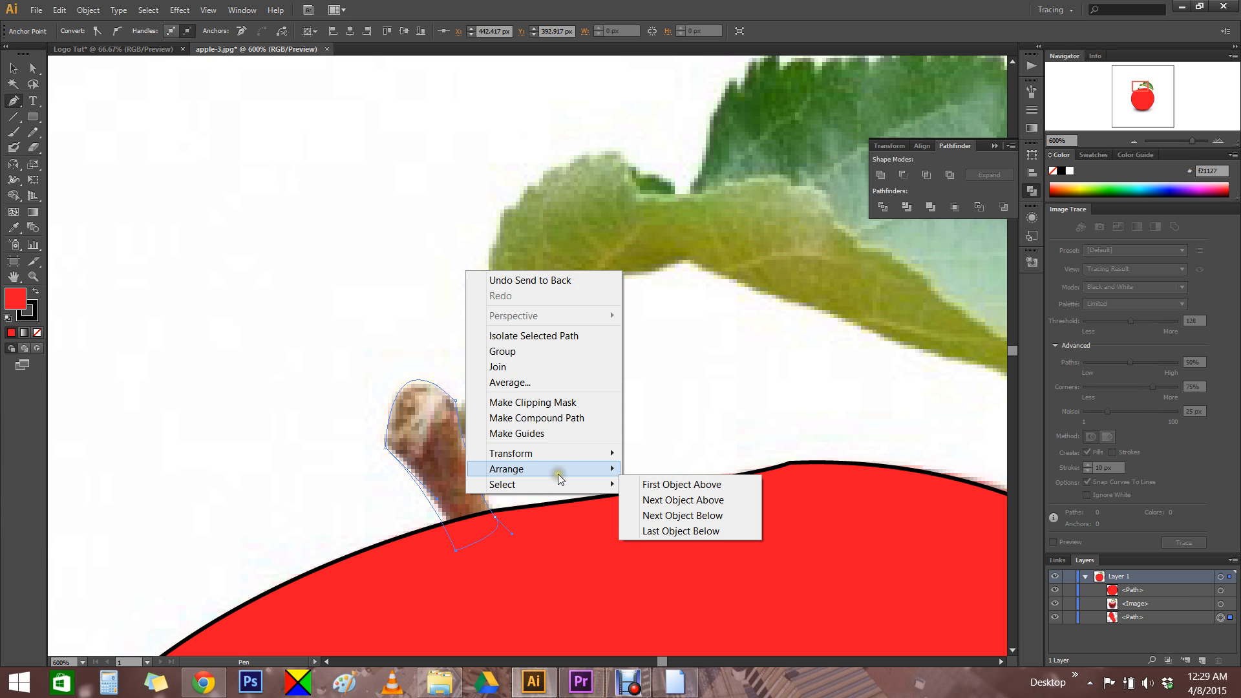
pyautogui.moveTo(591, 470)
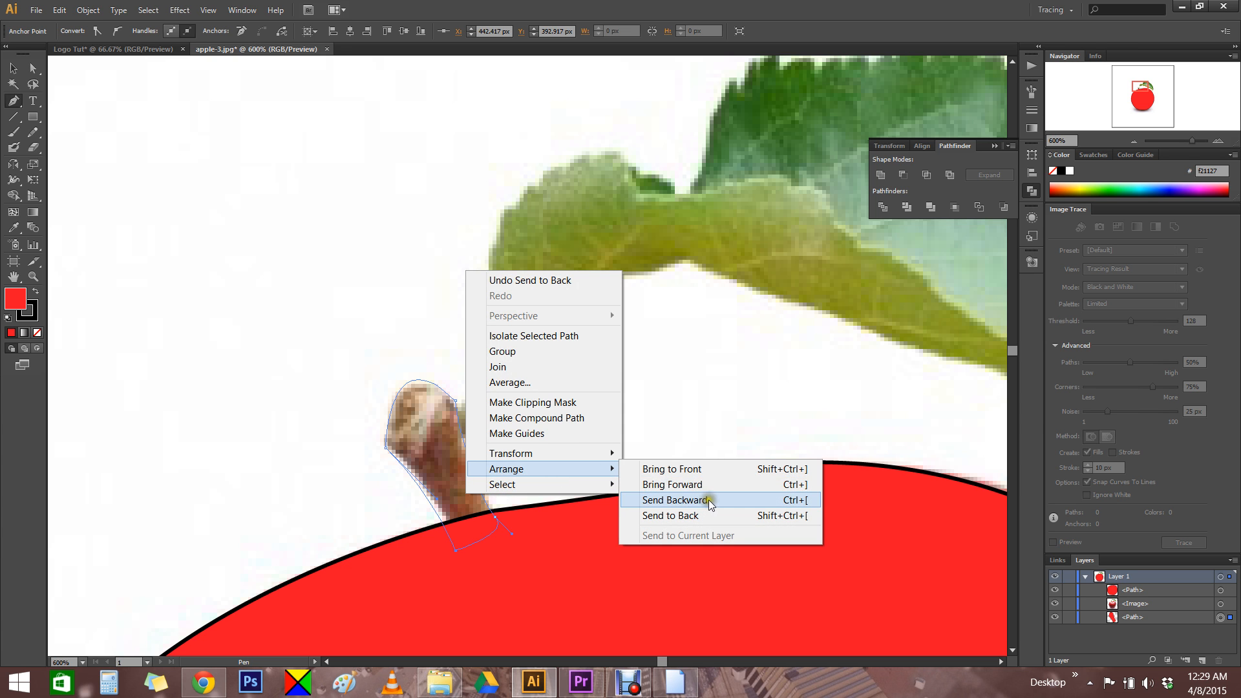
pyautogui.click(724, 482)
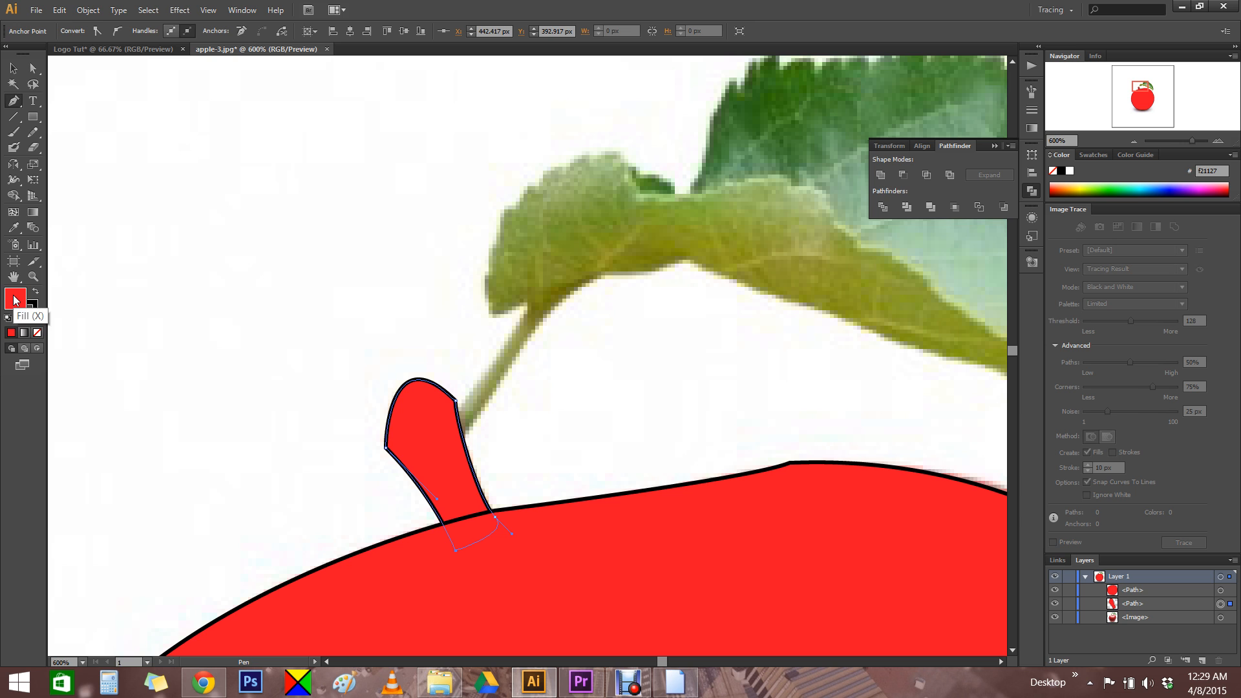
# Change the stem shape's fill to dark brown 7f3112
pyautogui.moveTo(1075, 183); pyautogui.dragTo(1059, 192)
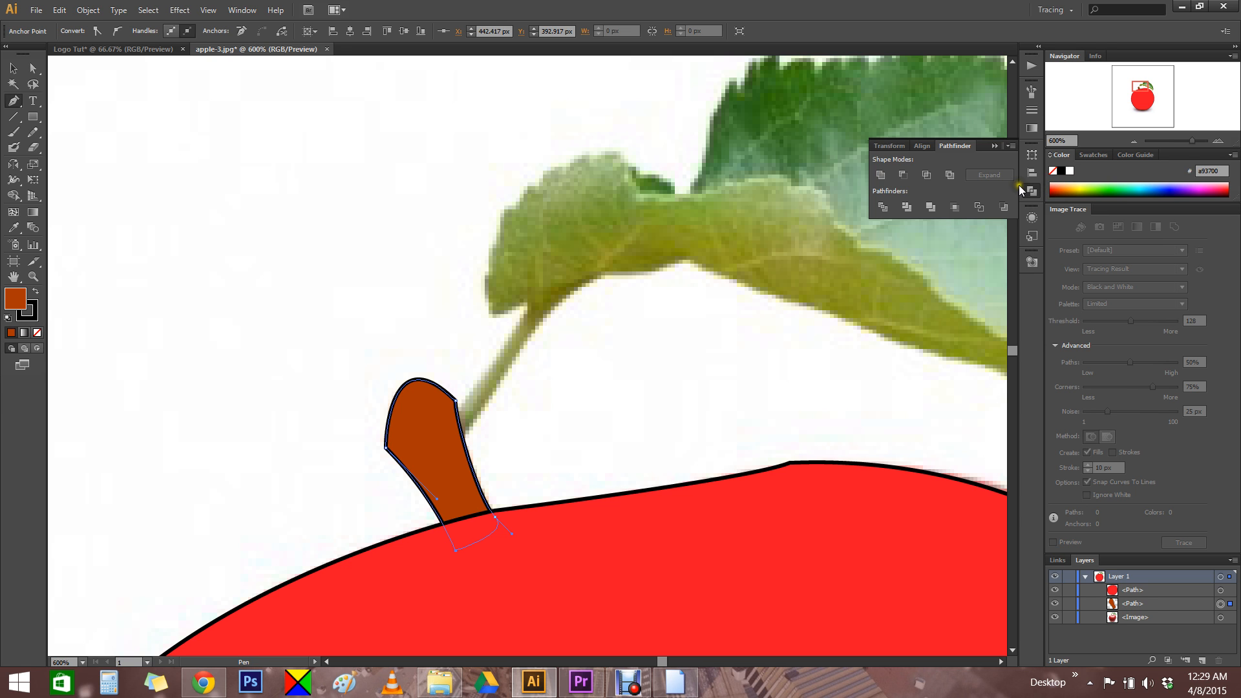
pyautogui.doubleClick(26, 299)
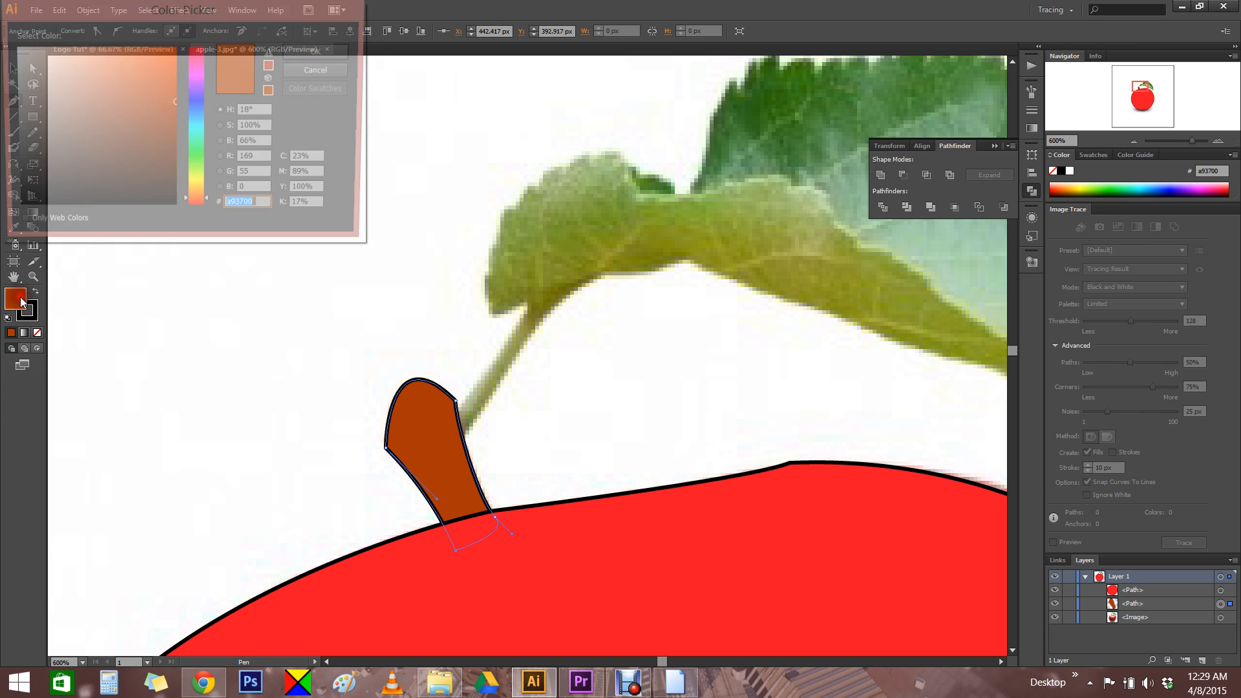
pyautogui.moveTo(176, 119); pyautogui.dragTo(172, 146)
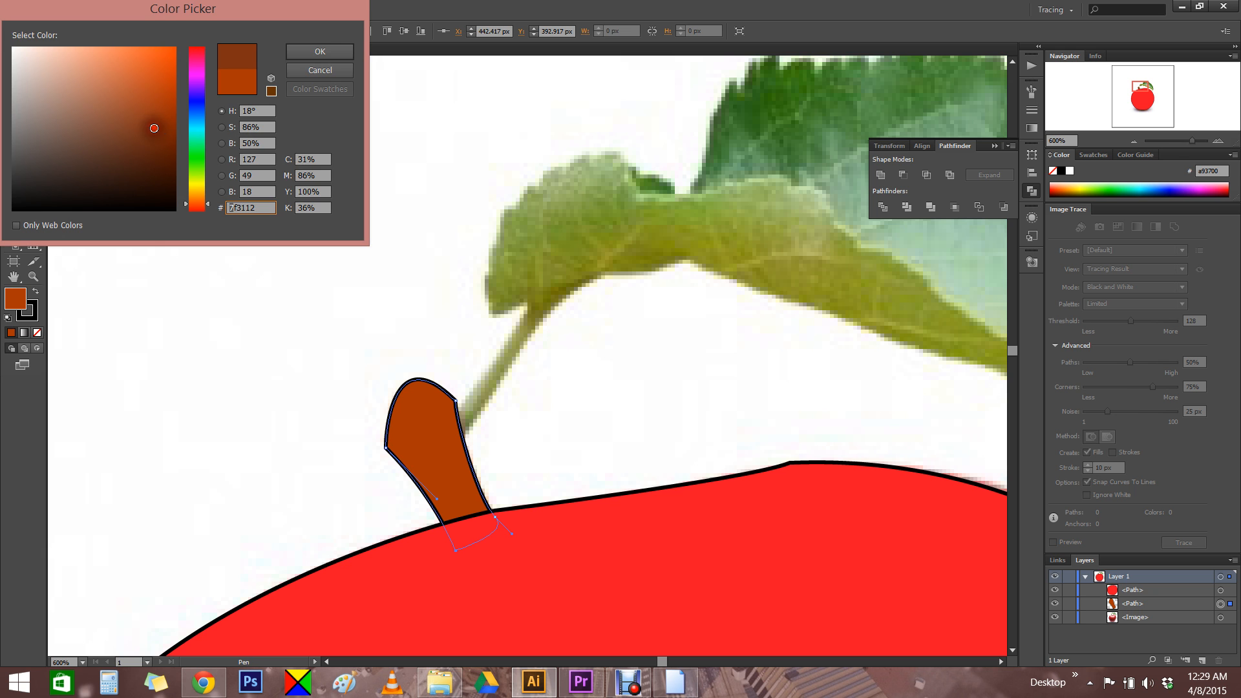
pyautogui.click(321, 51)
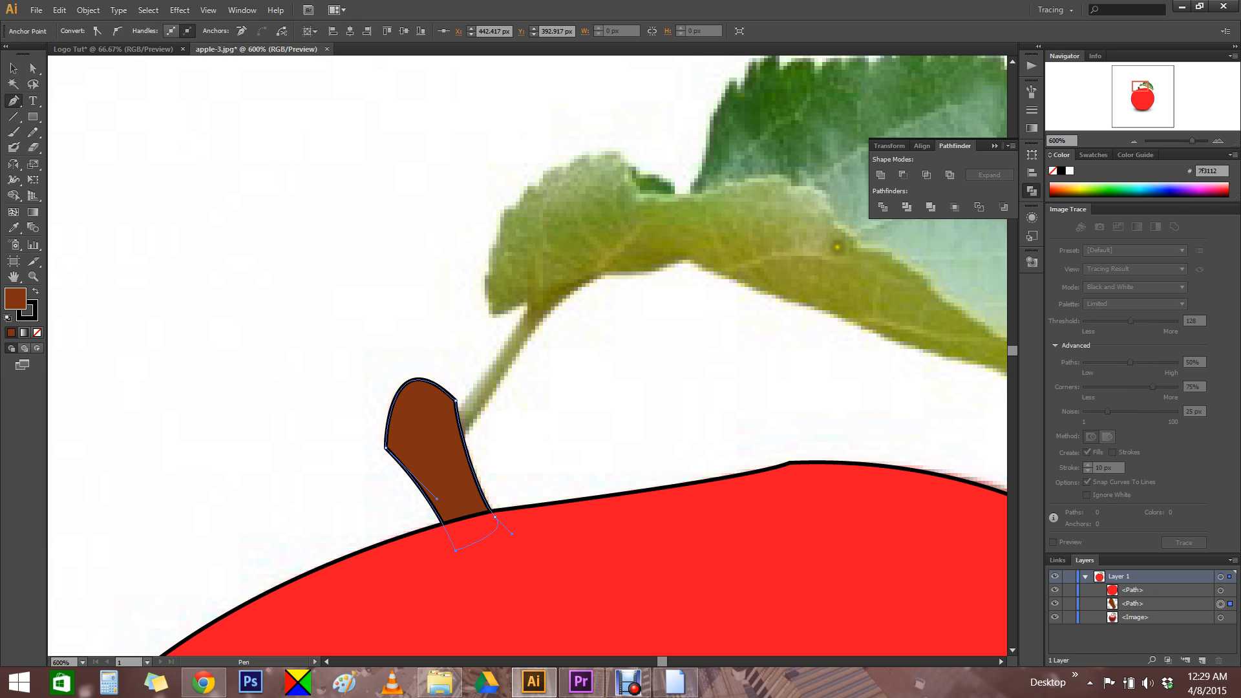
# Start a new path on the stem and trace along the leaf stalk and the leaf's lower edge to its pointed tip
pyautogui.moveTo(711, 311); pyautogui.dragTo(410, 354)
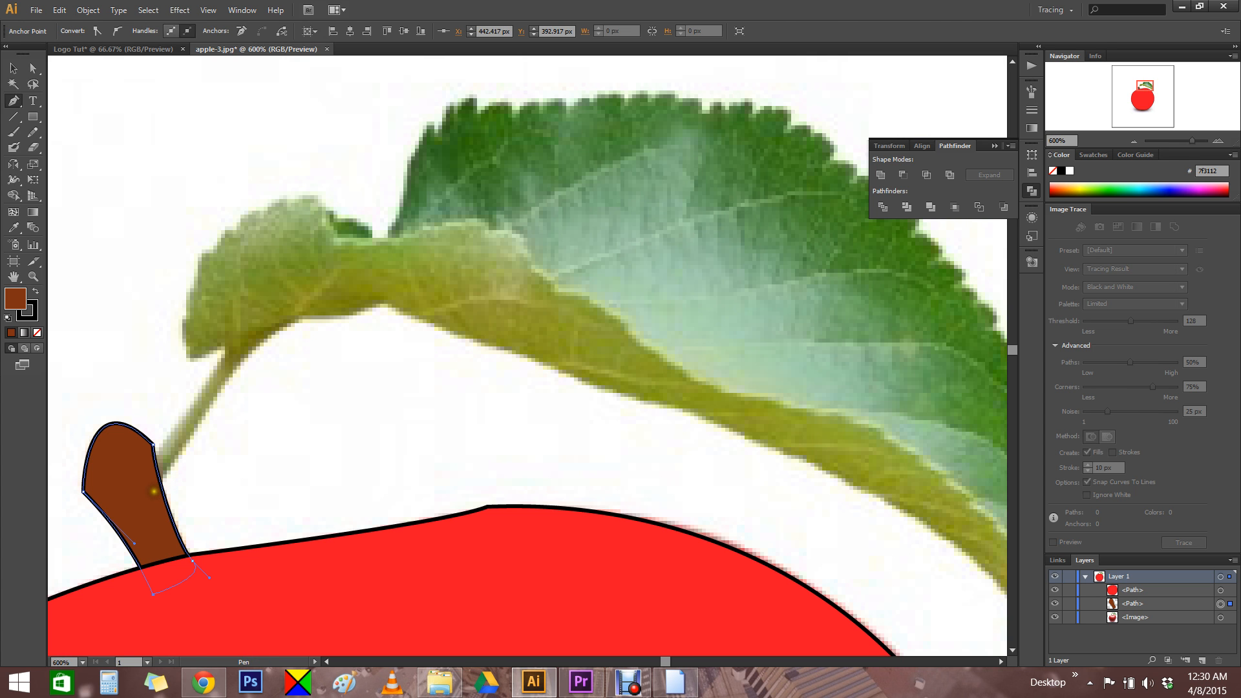
pyautogui.click(154, 491)
pyautogui.moveTo(253, 350); pyautogui.dragTo(540, 373)
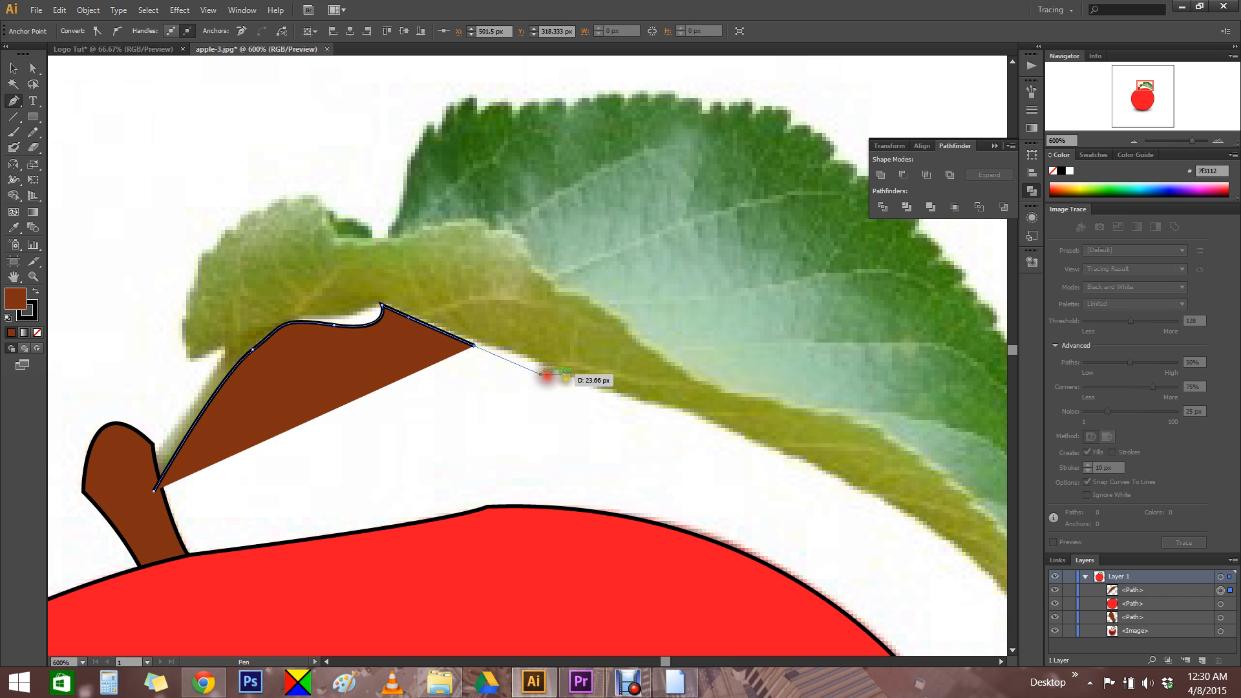
pyautogui.click(679, 422)
pyautogui.moveTo(853, 480); pyautogui.dragTo(906, 490)
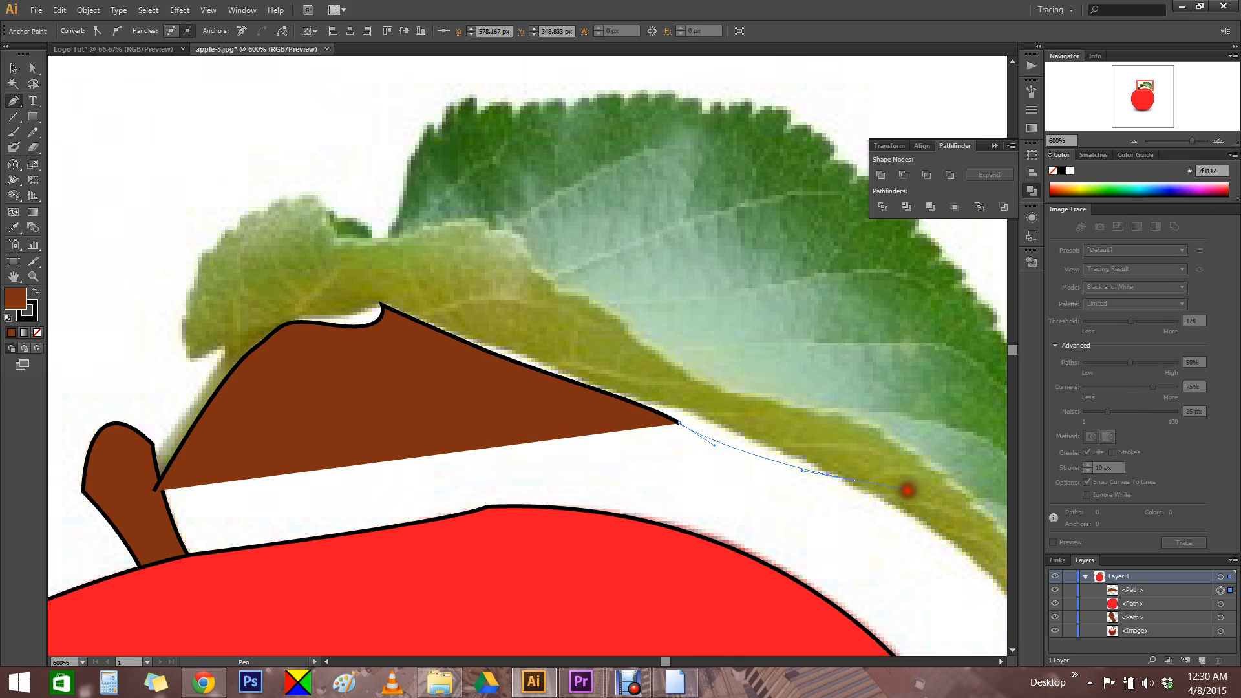
pyautogui.moveTo(945, 528); pyautogui.dragTo(722, 392)
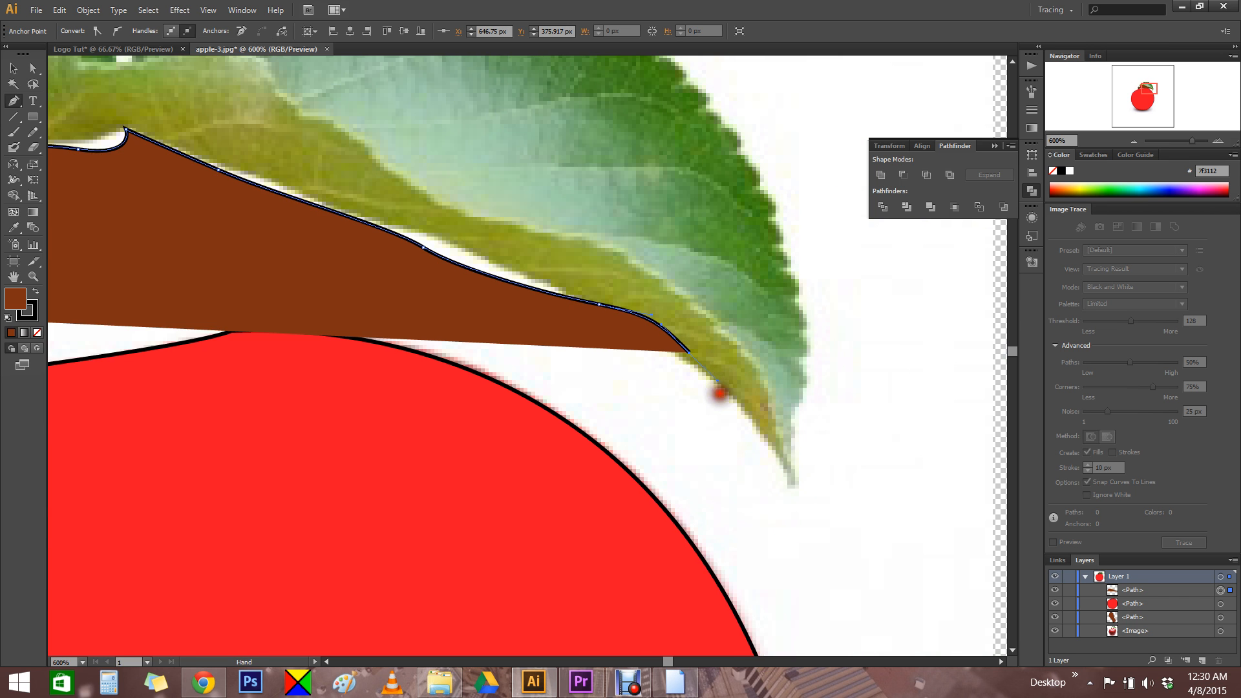
pyautogui.moveTo(789, 485); pyautogui.dragTo(798, 497)
# Continue the leaf path from the tip up its outer edge and across the top with smooth anchors
pyautogui.moveTo(794, 407)
pyautogui.mouseDown()
pyautogui.moveTo(805, 382)
pyautogui.moveTo(798, 390)
pyautogui.mouseUp()
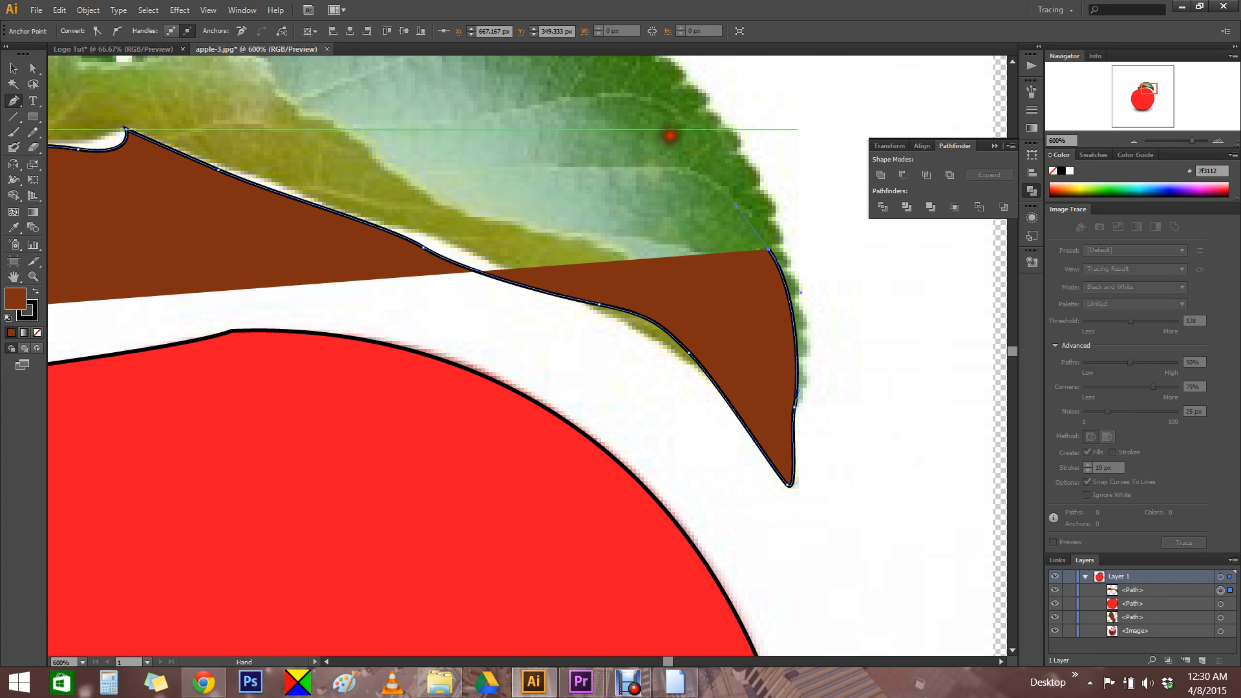
pyautogui.moveTo(670, 133); pyautogui.dragTo(756, 361)
pyautogui.moveTo(692, 240); pyautogui.dragTo(642, 209)
pyautogui.moveTo(525, 160); pyautogui.dragTo(482, 150)
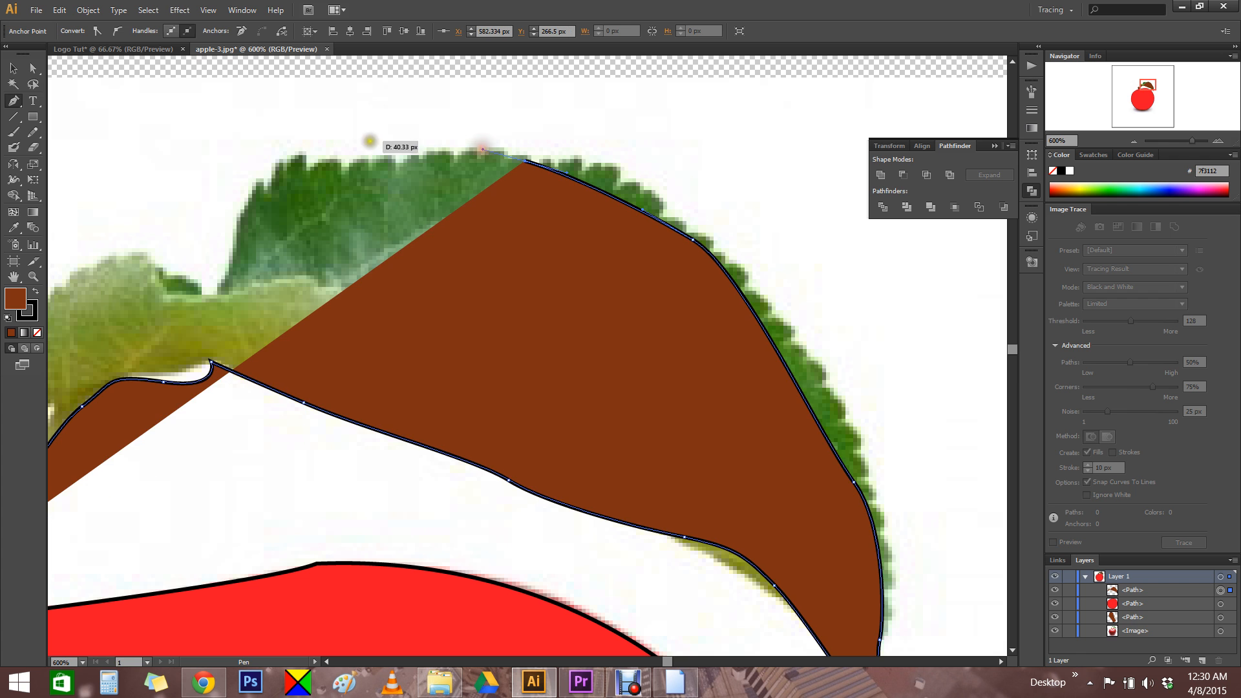
pyautogui.moveTo(322, 159); pyautogui.dragTo(296, 170)
pyautogui.moveTo(231, 217); pyautogui.dragTo(176, 292)
# Trace around the leaf's small folded lobe and back down the stalk, and close the path at its starting anchor on the stem
pyautogui.moveTo(138, 252); pyautogui.dragTo(291, 195)
pyautogui.moveTo(224, 227); pyautogui.dragTo(211, 255)
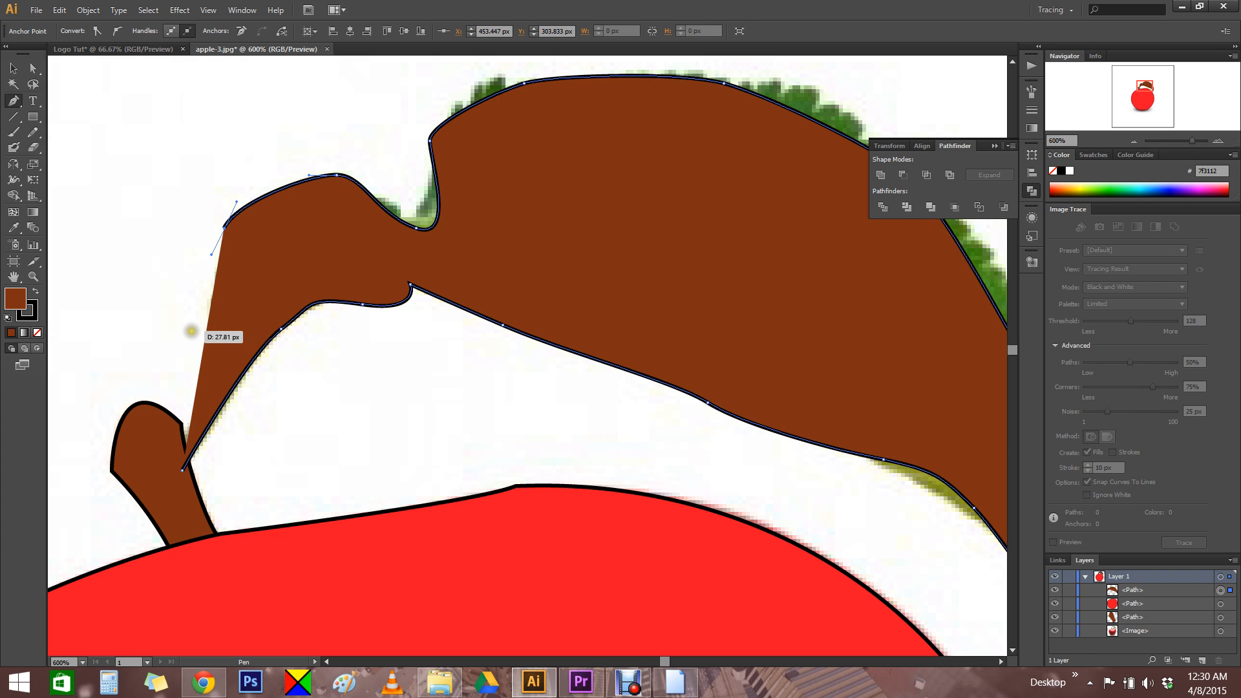
pyautogui.moveTo(230, 324); pyautogui.dragTo(228, 359)
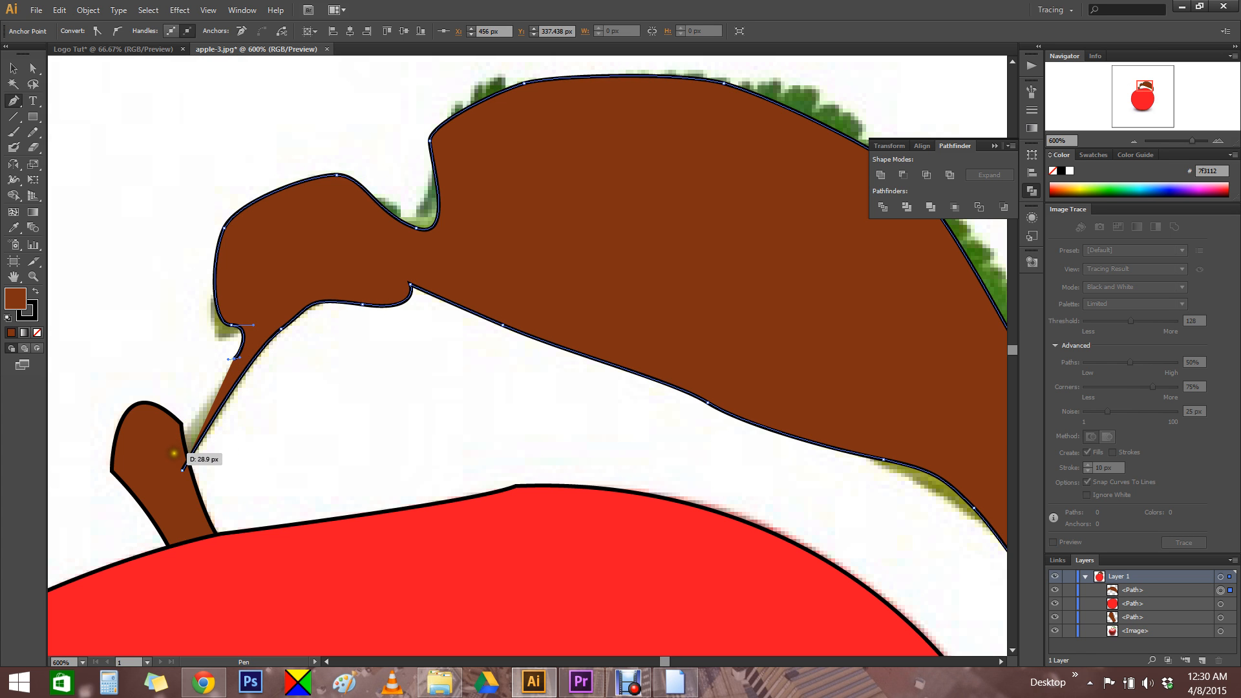
pyautogui.click(172, 446)
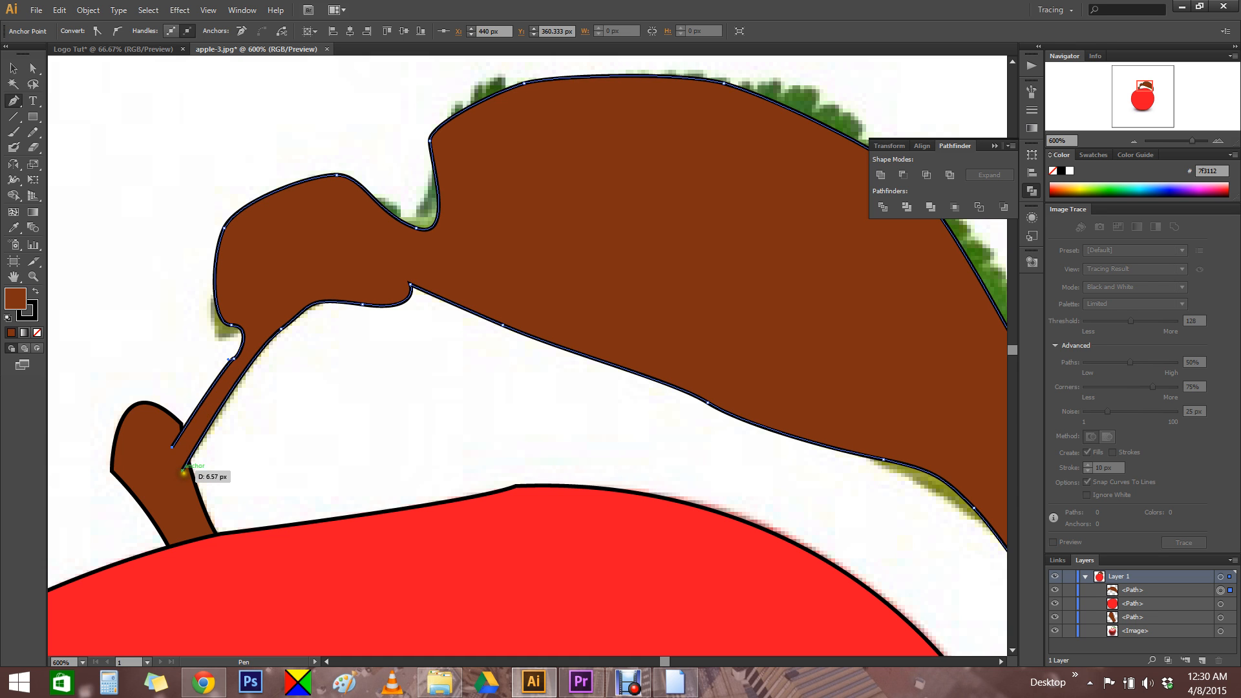
pyautogui.click(182, 471)
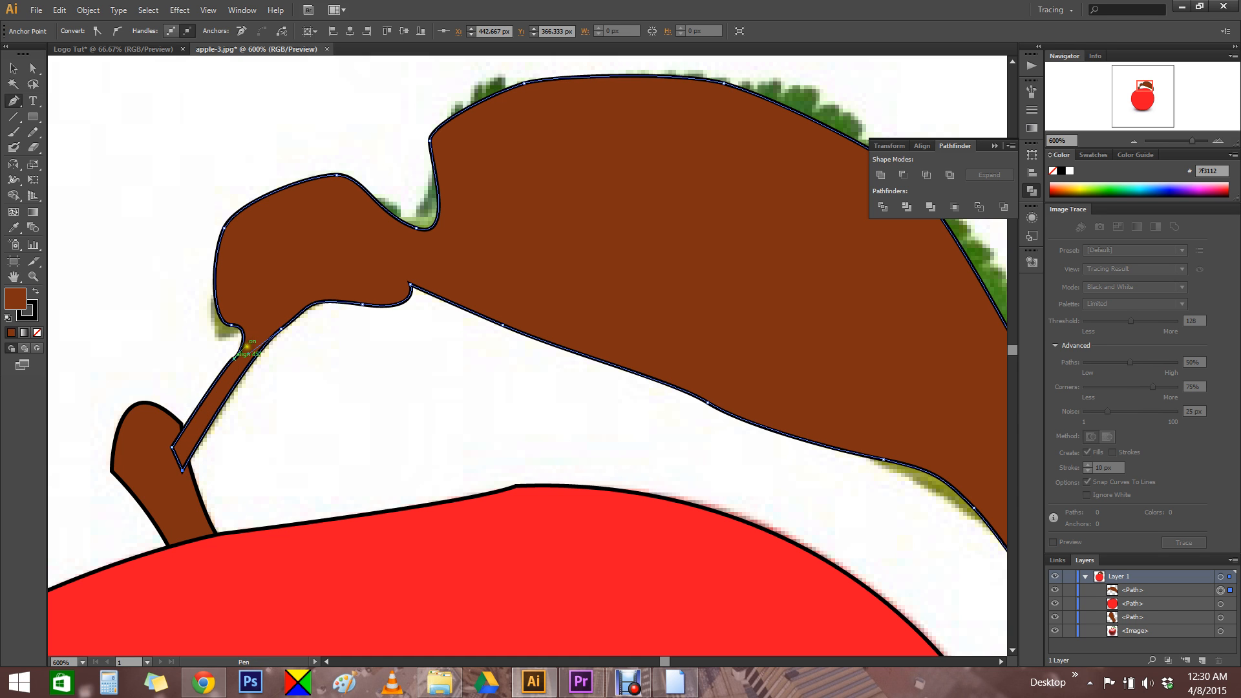
pyautogui.moveTo(725, 313); pyautogui.dragTo(680, 342)
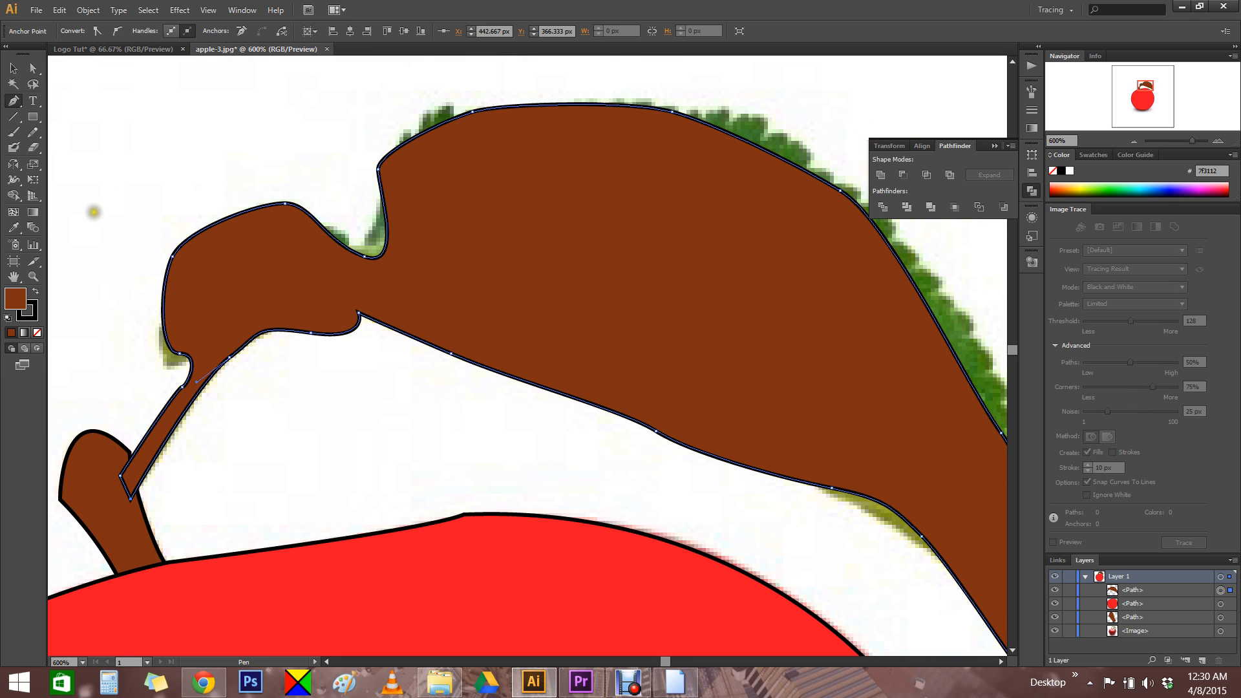
pyautogui.rightClick(495, 235)
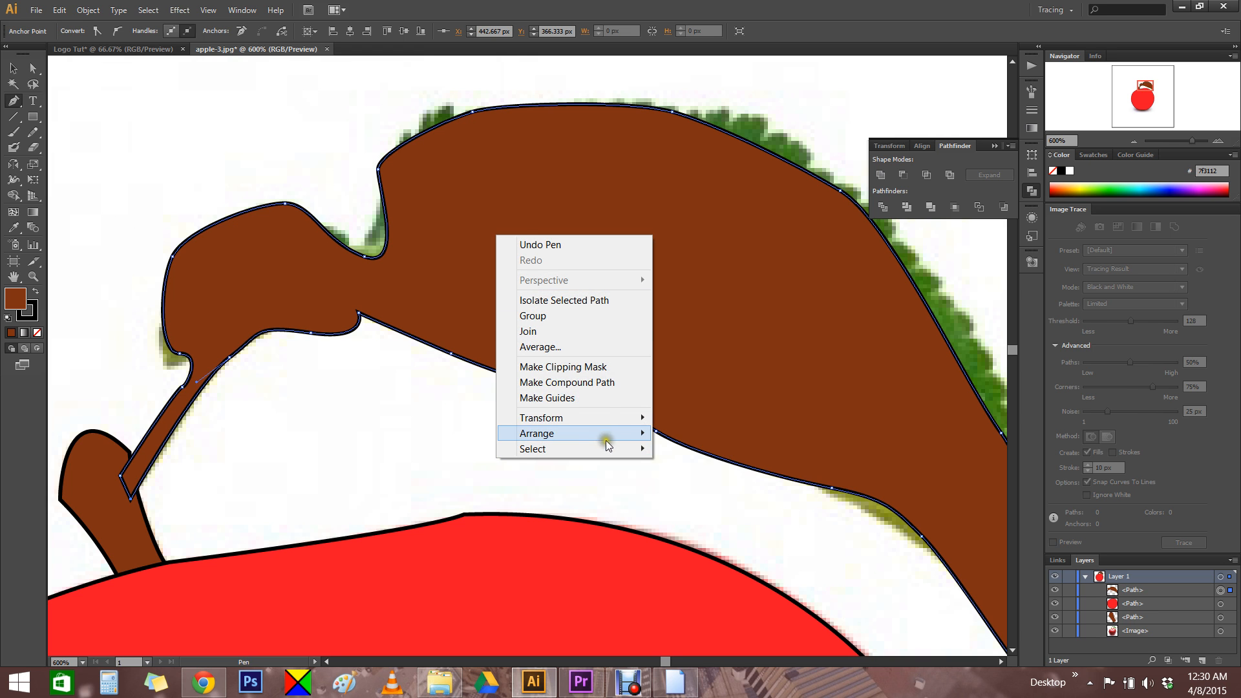
pyautogui.moveTo(603, 437)
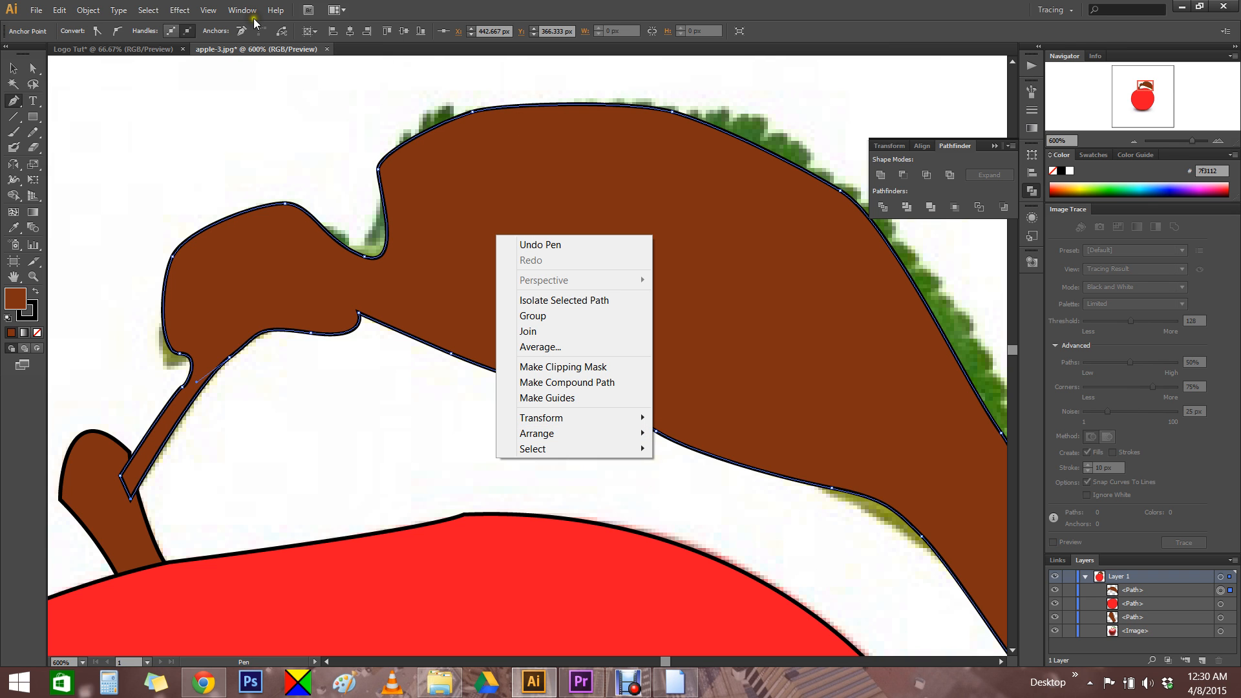
pyautogui.click(387, 5)
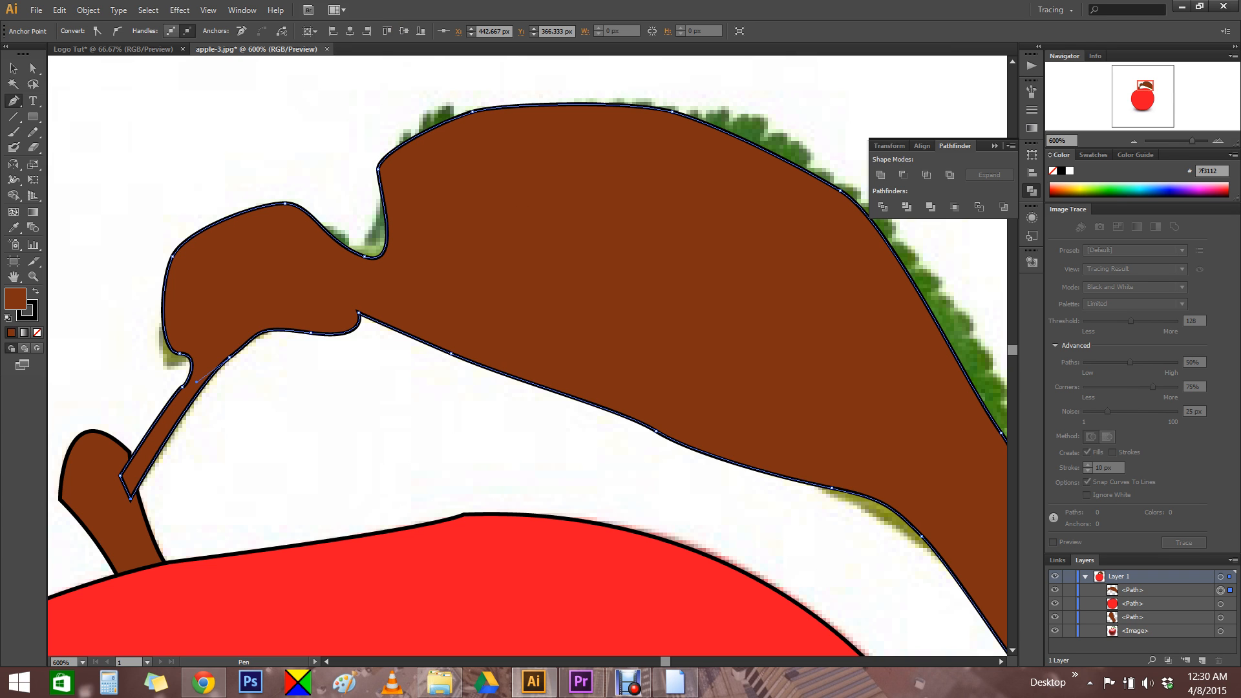
# Send the leaf path backward in the stacking order until it sits behind the apple and the stem
pyautogui.hotkey('ctrl', '[')
pyautogui.hotkey('ctrl', ']')
pyautogui.hotkey('ctrl', '[')
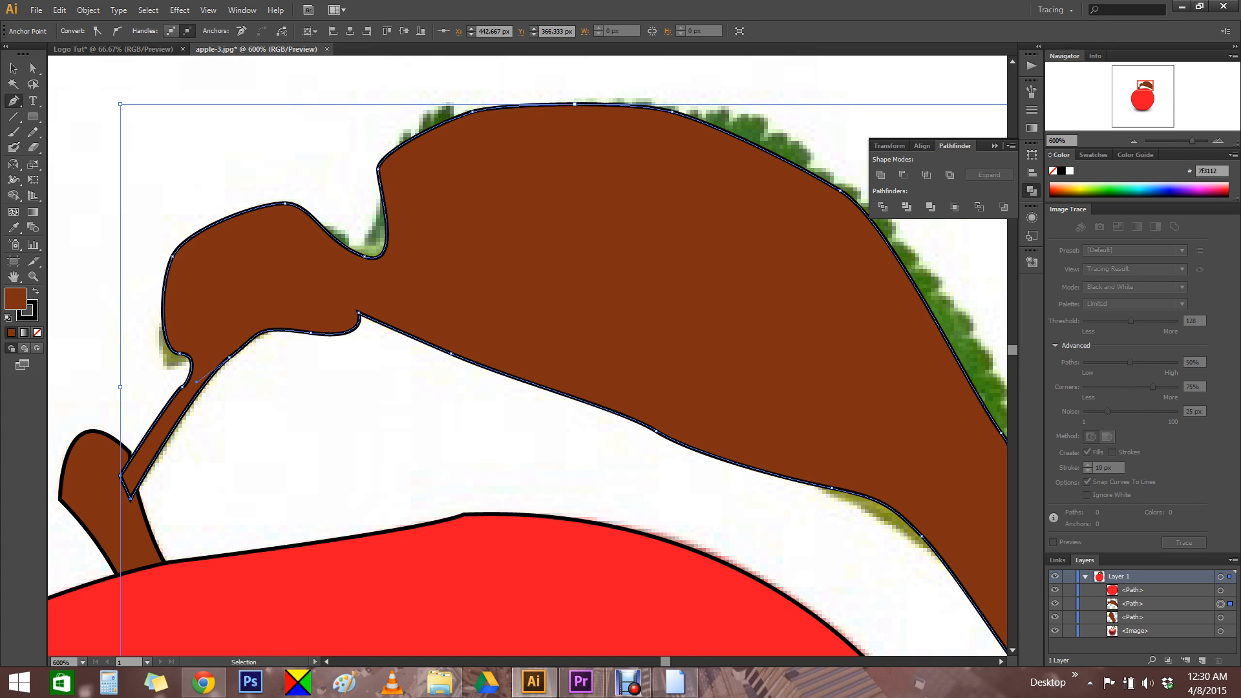
pyautogui.hotkey('ctrl', '=')
pyautogui.hotkey('ctrl', '-')
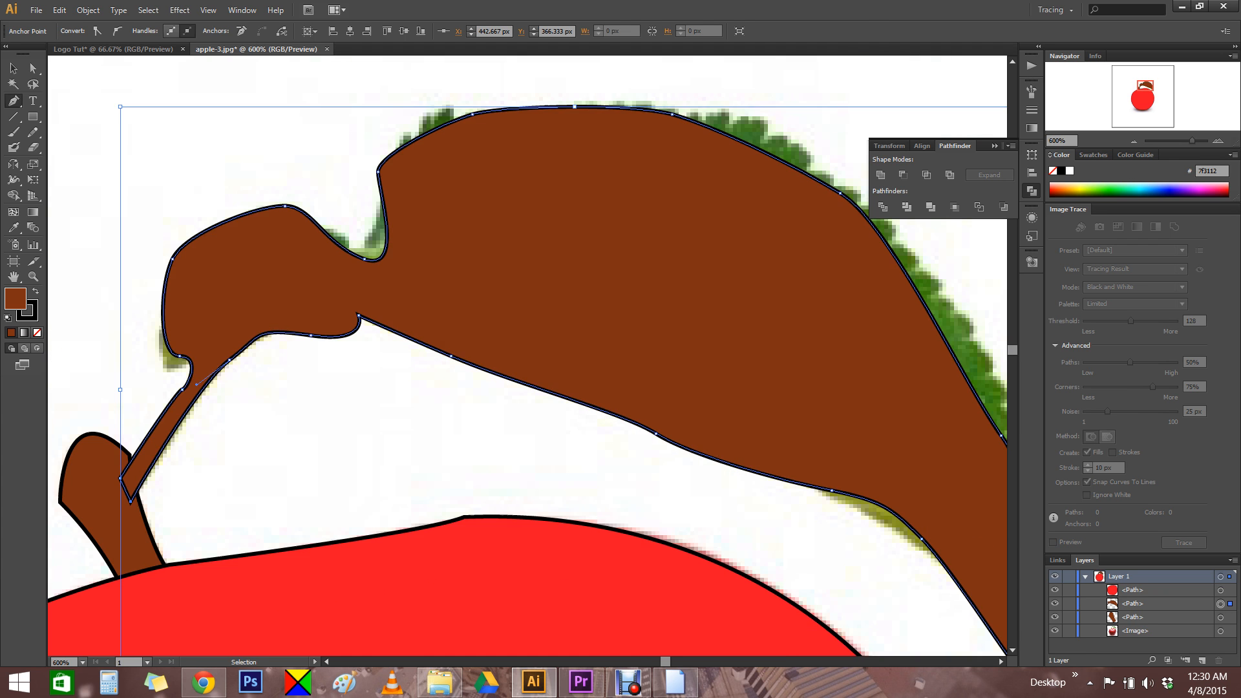
pyautogui.hotkey('ctrl', '[')
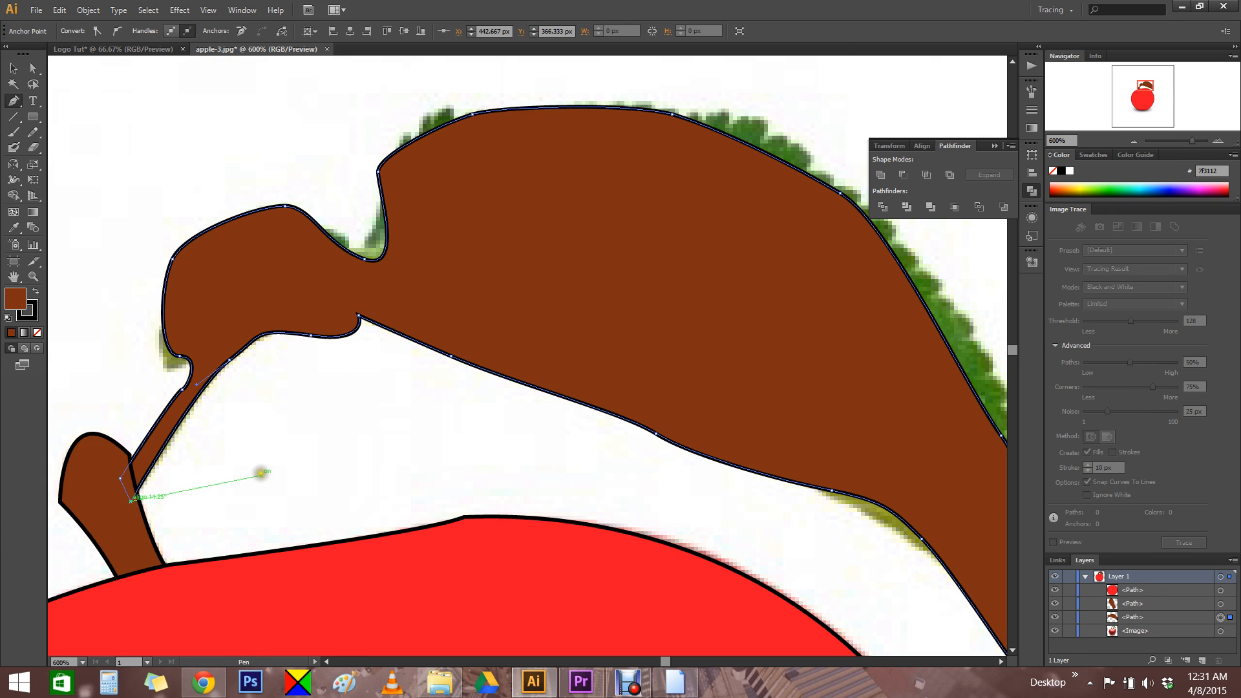
# Fill the leaf shape with a white-to-black gradient and set the gradient type to Radial
pyautogui.click(33, 212)
pyautogui.click(443, 227)
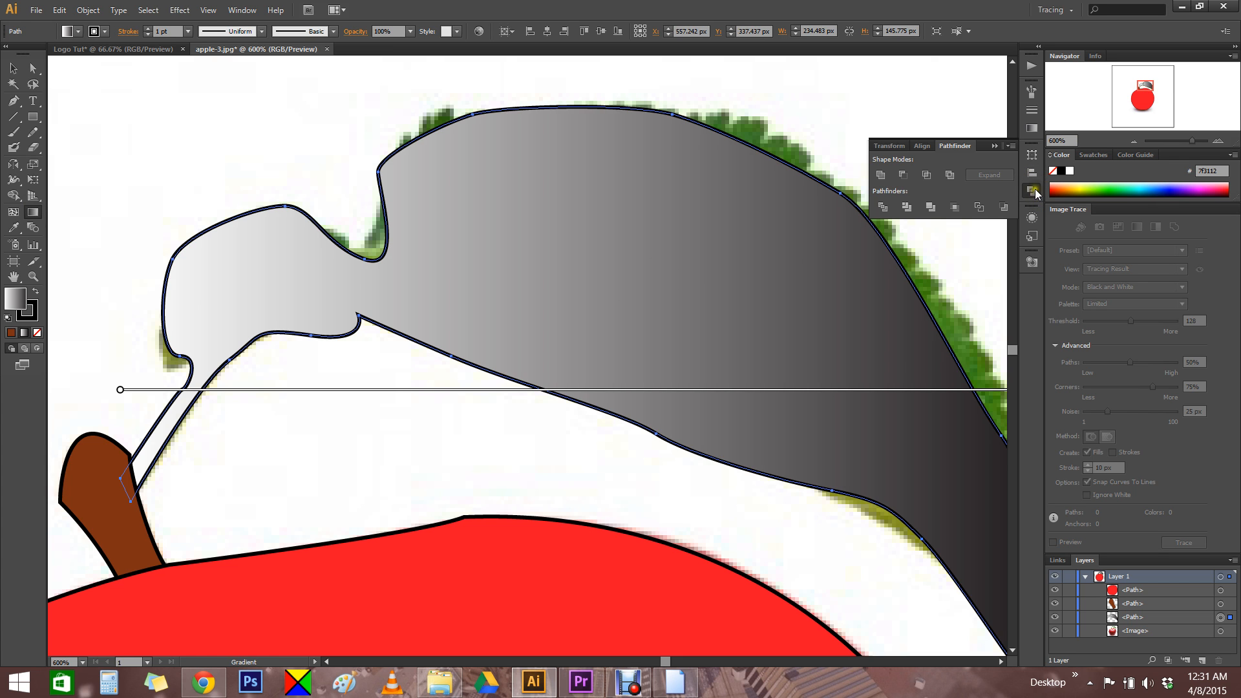
pyautogui.click(1031, 128)
pyautogui.click(950, 99)
pyautogui.click(943, 127)
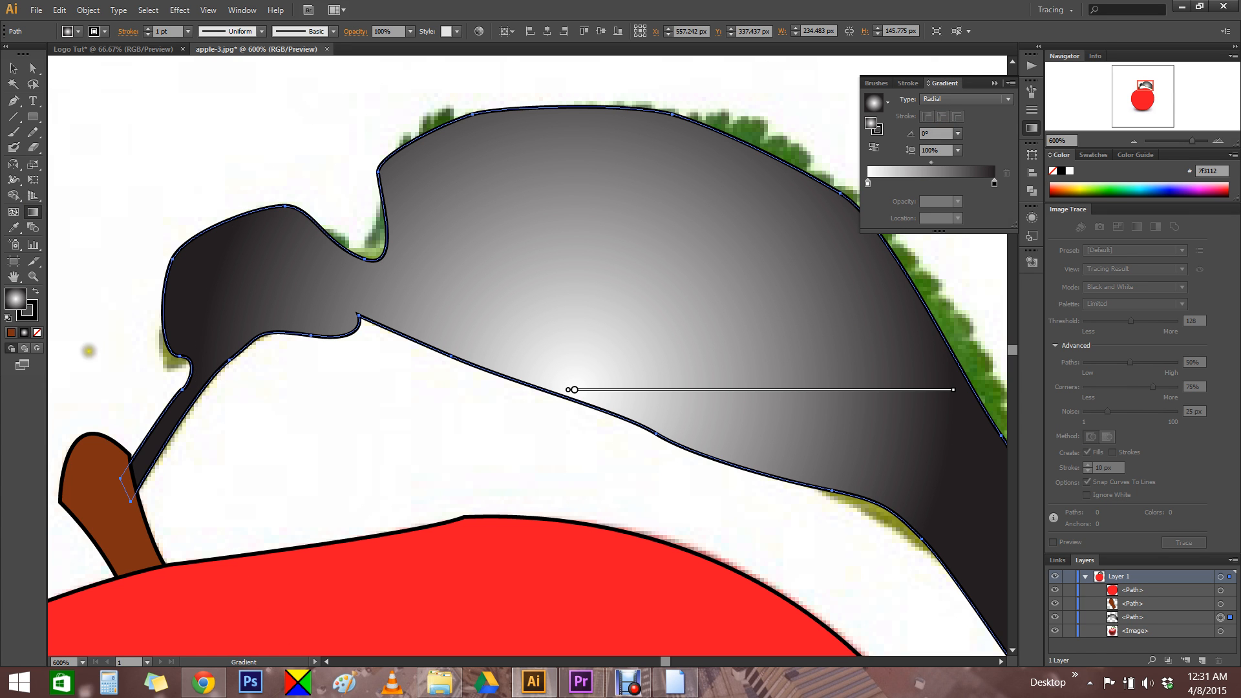
# Try a light grey on the radial gradient's white starting stop and return the stop to white
pyautogui.moveTo(806, 387)
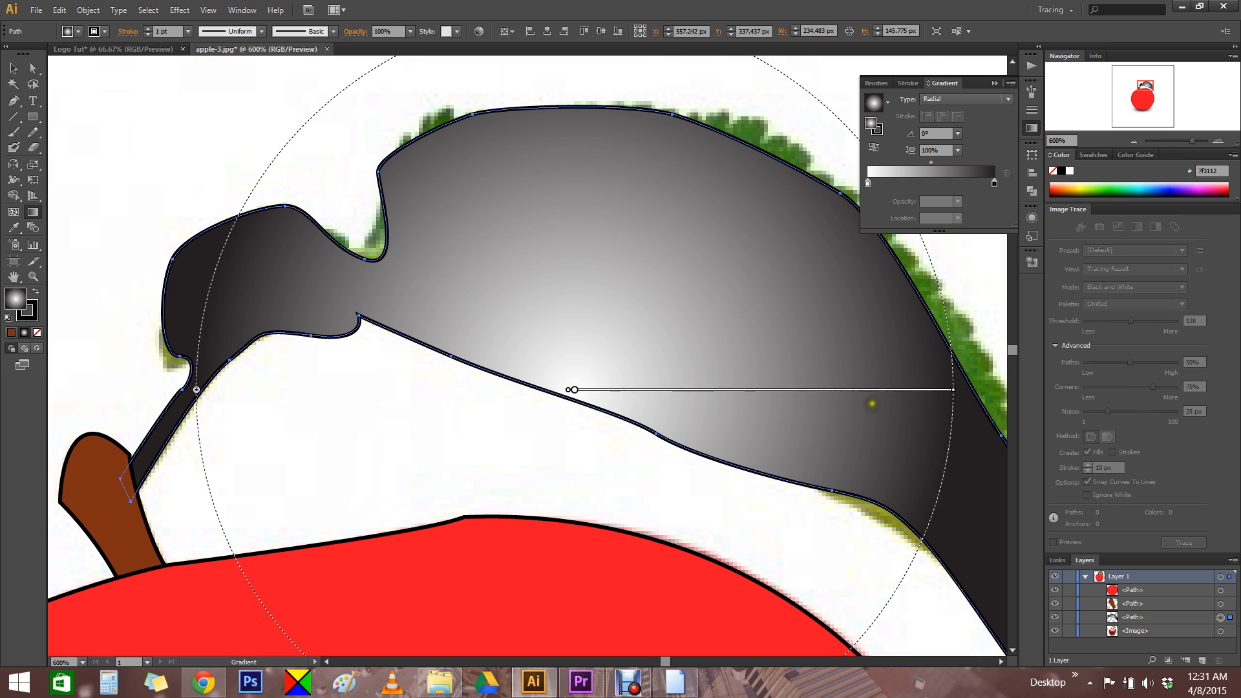
pyautogui.doubleClick(868, 184)
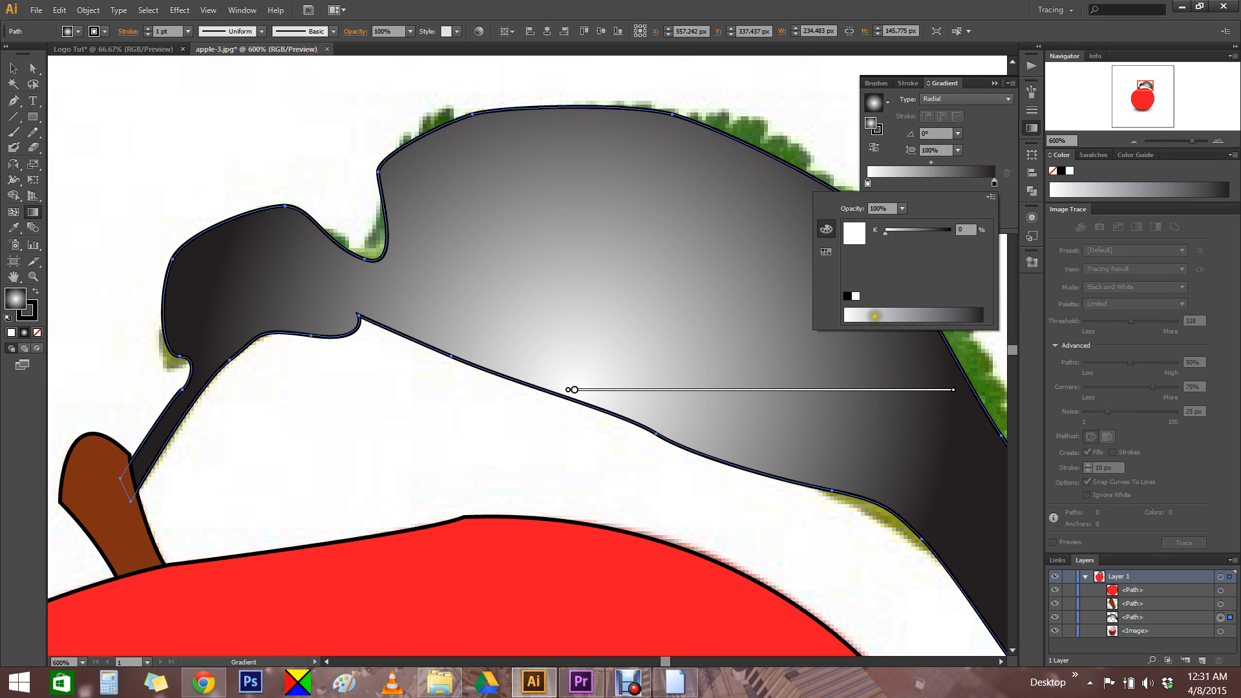
pyautogui.click(892, 315)
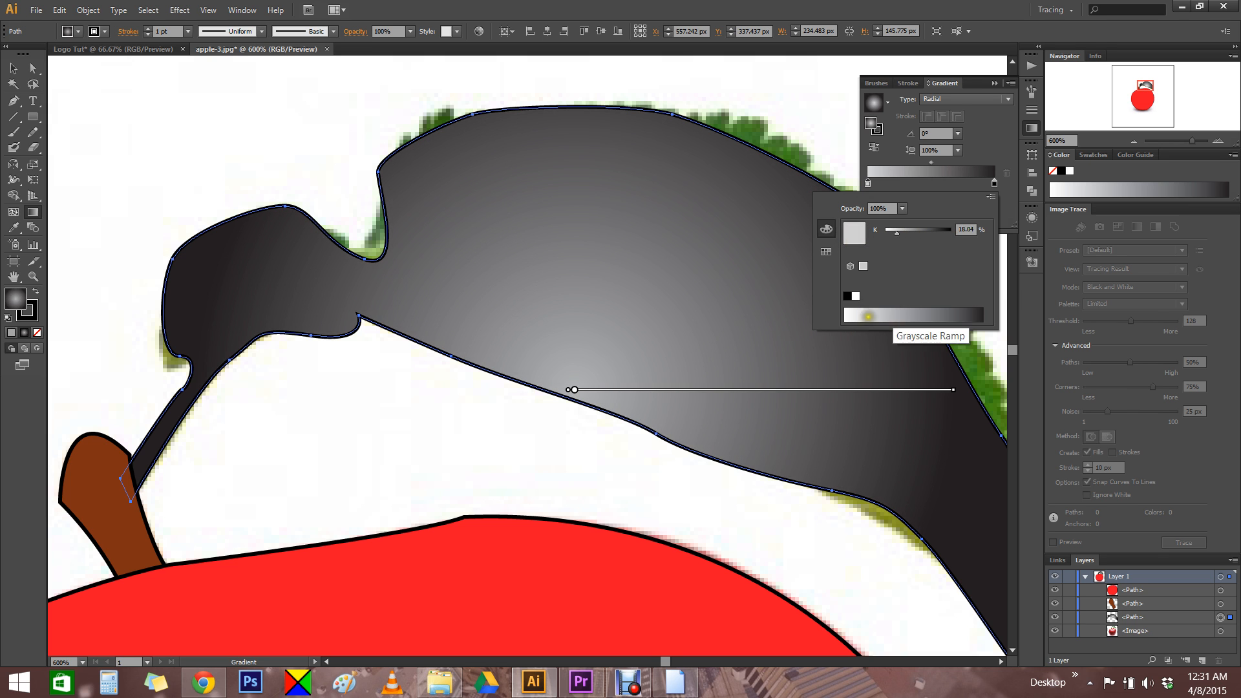
pyautogui.click(846, 316)
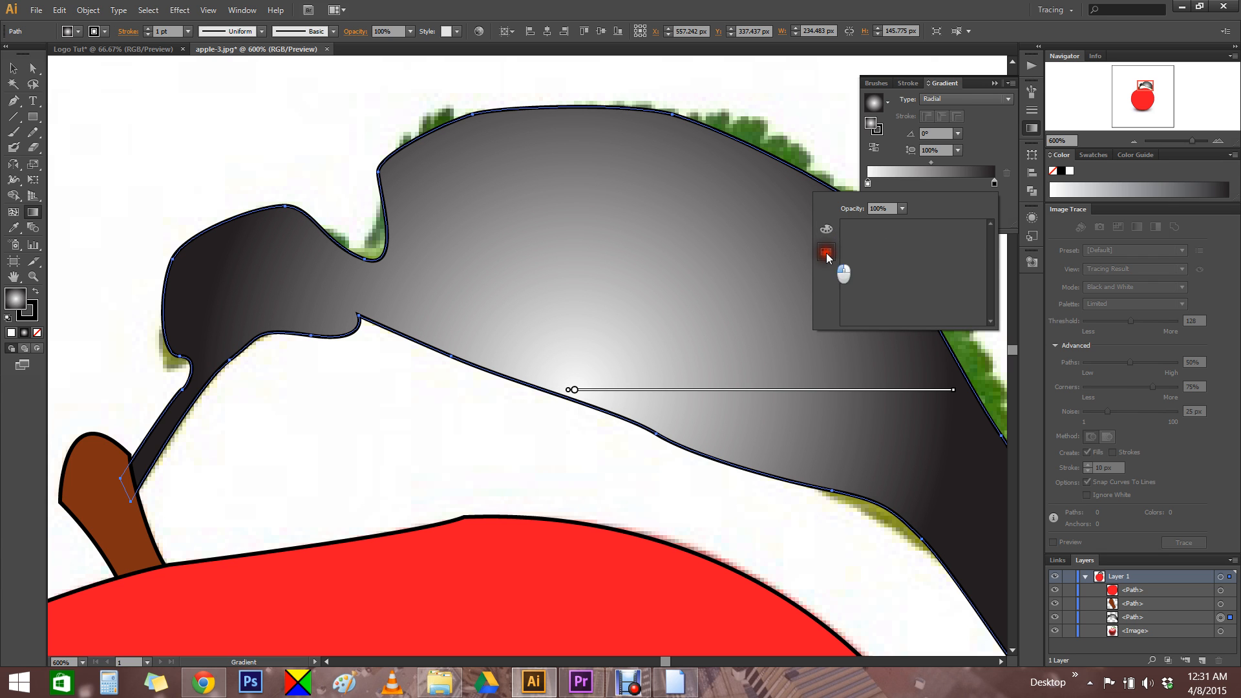
pyautogui.doubleClick(867, 183)
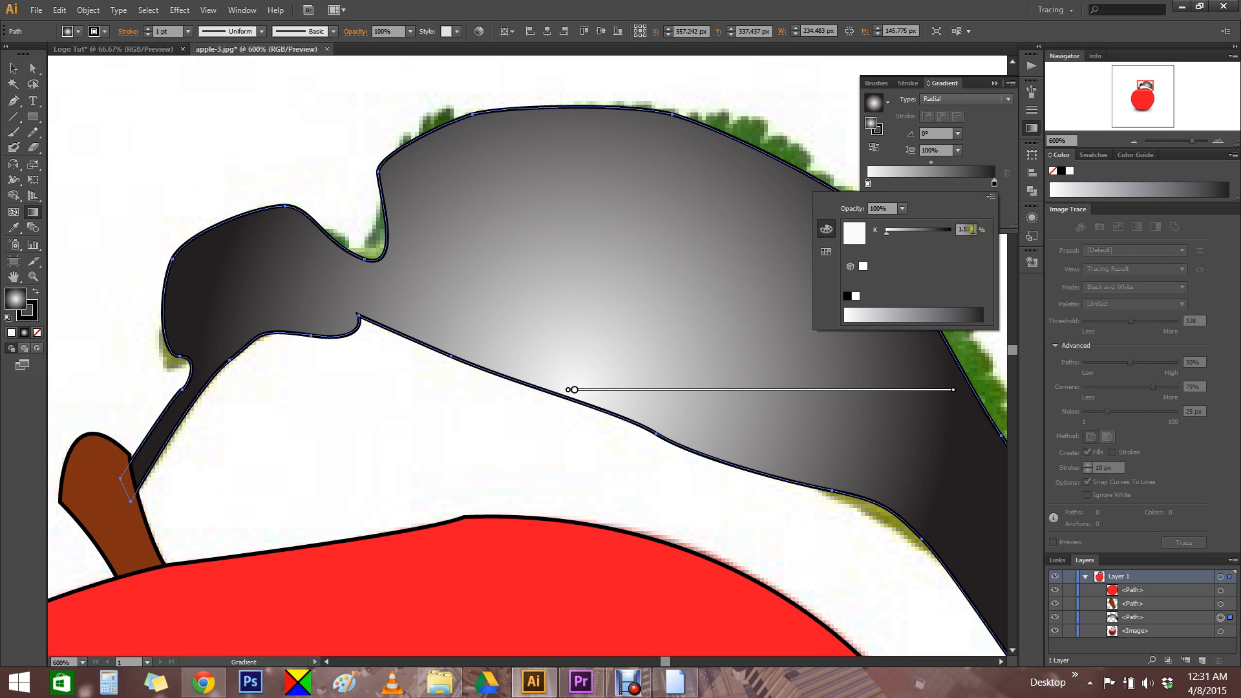
pyautogui.moveTo(886, 231)
pyautogui.mouseDown()
pyautogui.moveTo(958, 245)
pyautogui.moveTo(872, 239)
pyautogui.mouseUp()
pyautogui.click(982, 133)
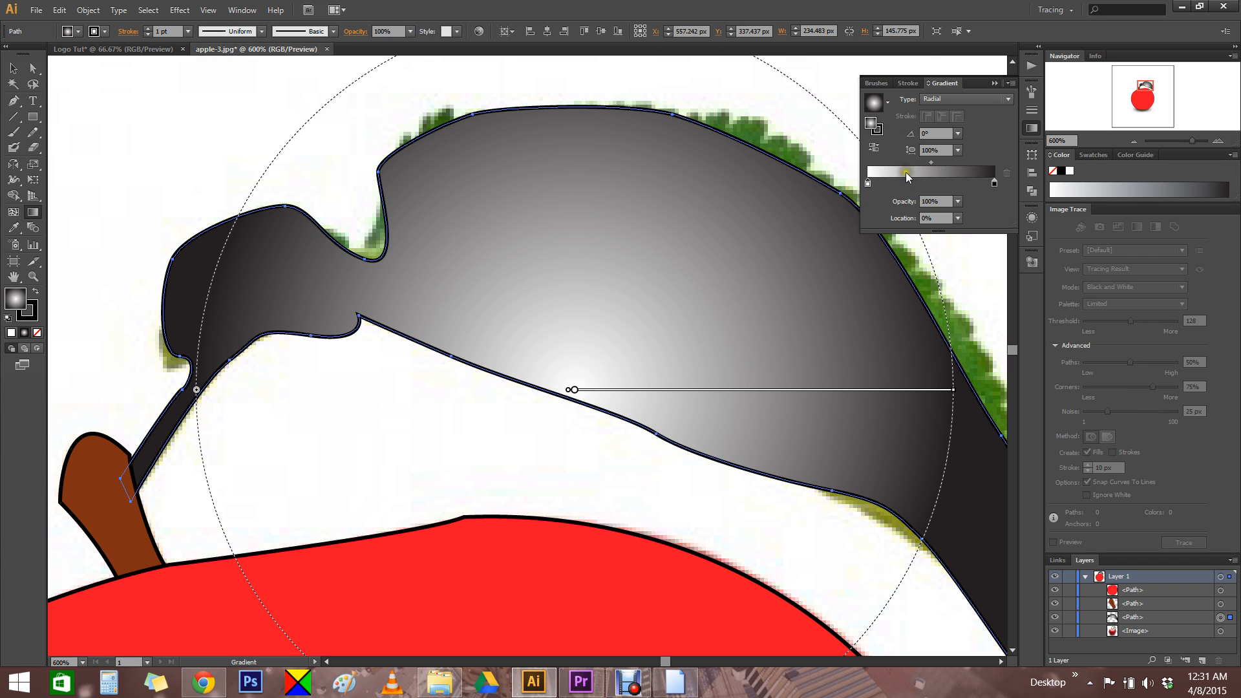
# Try black on the leaf gradient's starting stop, restore white, and look through the available swatches for other colours
pyautogui.click(1084, 153)
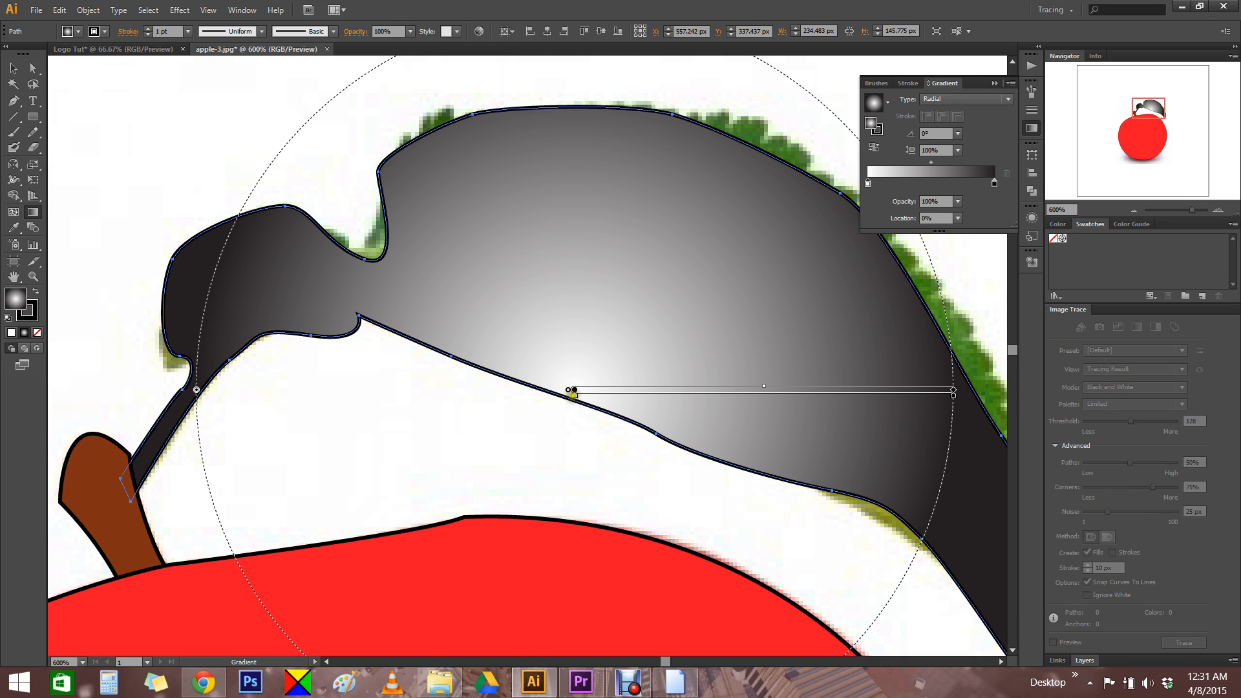
pyautogui.doubleClick(573, 391)
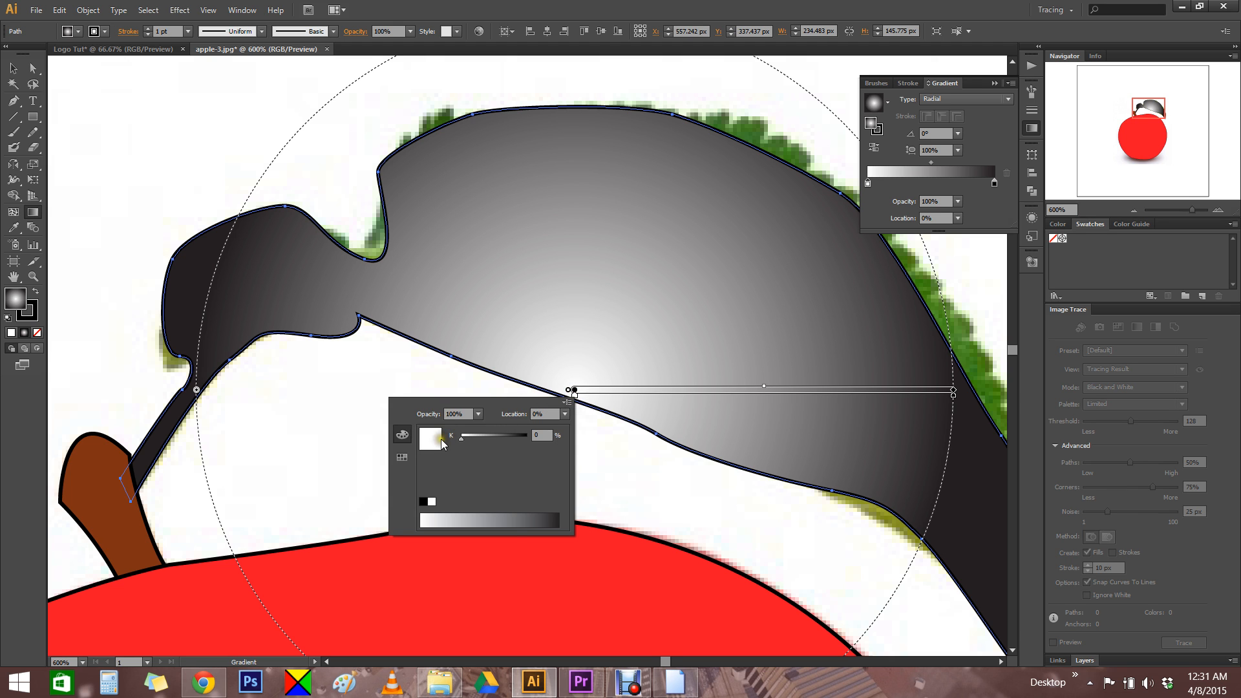
pyautogui.click(478, 413)
pyautogui.click(491, 435)
pyautogui.click(424, 501)
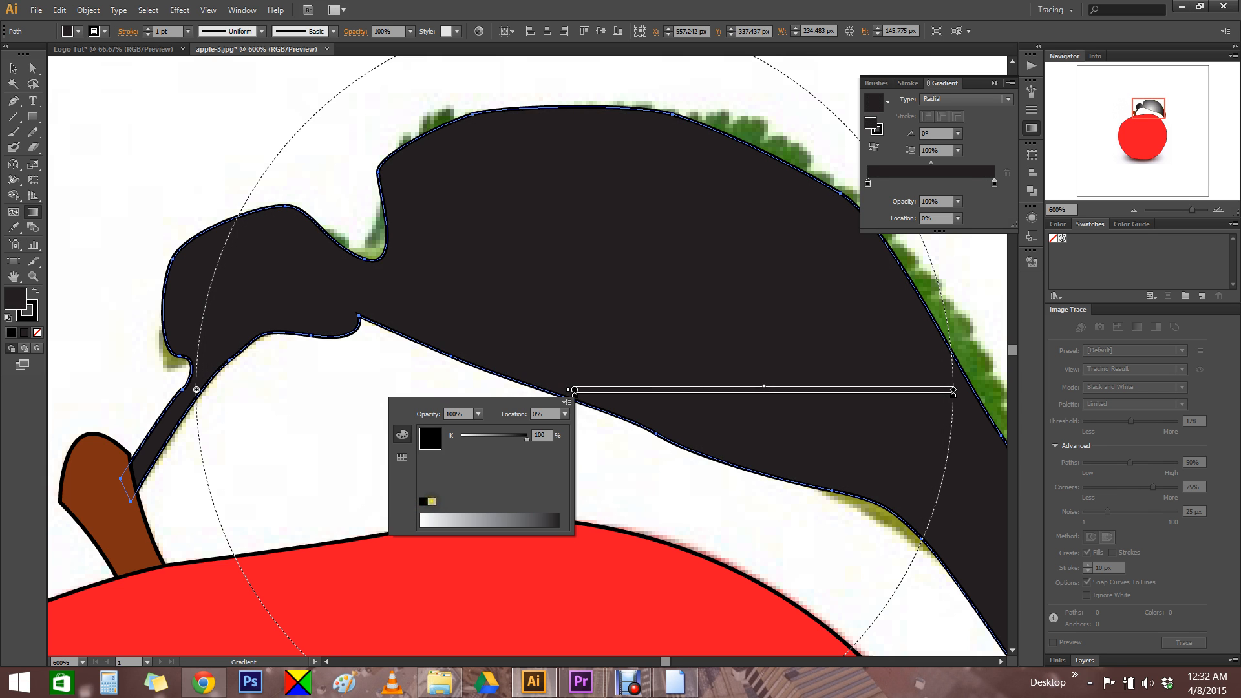
pyautogui.click(431, 501)
pyautogui.click(402, 457)
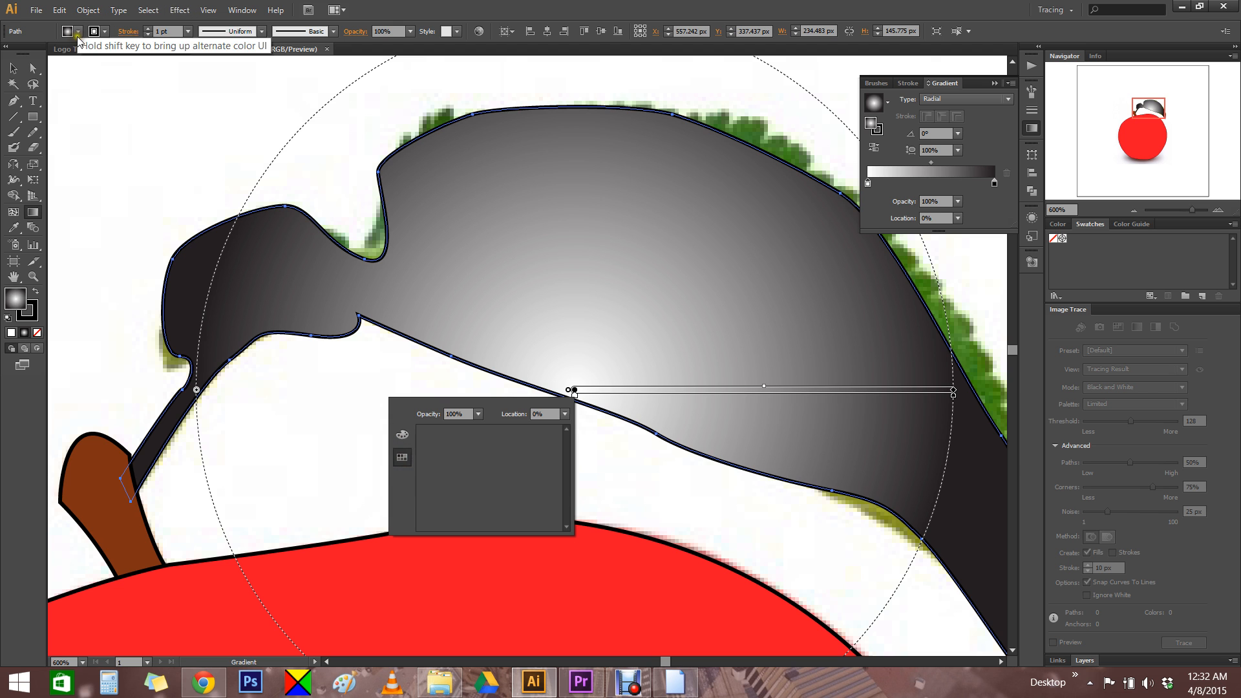
pyautogui.click(109, 29)
pyautogui.click(105, 30)
pyautogui.click(105, 30)
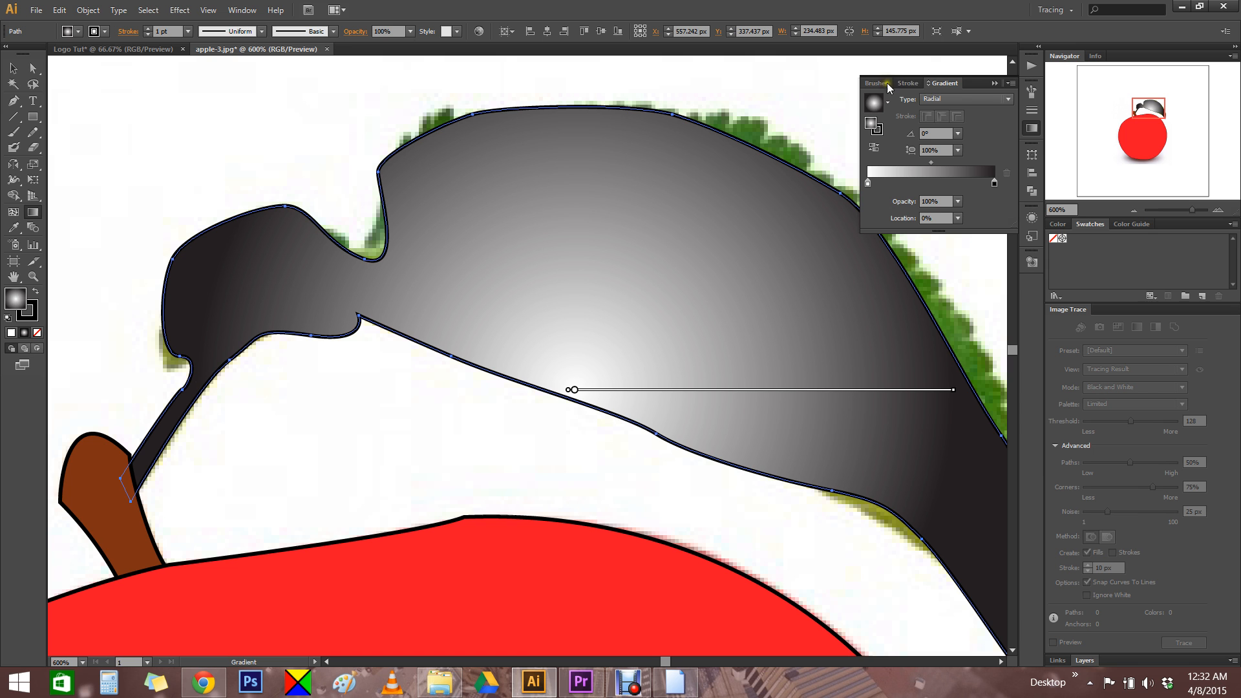
# Try the Linear type on the leaf's fill, return to Radial at 90°, and reverse the gradient back and forth
pyautogui.click(962, 101)
pyautogui.click(961, 111)
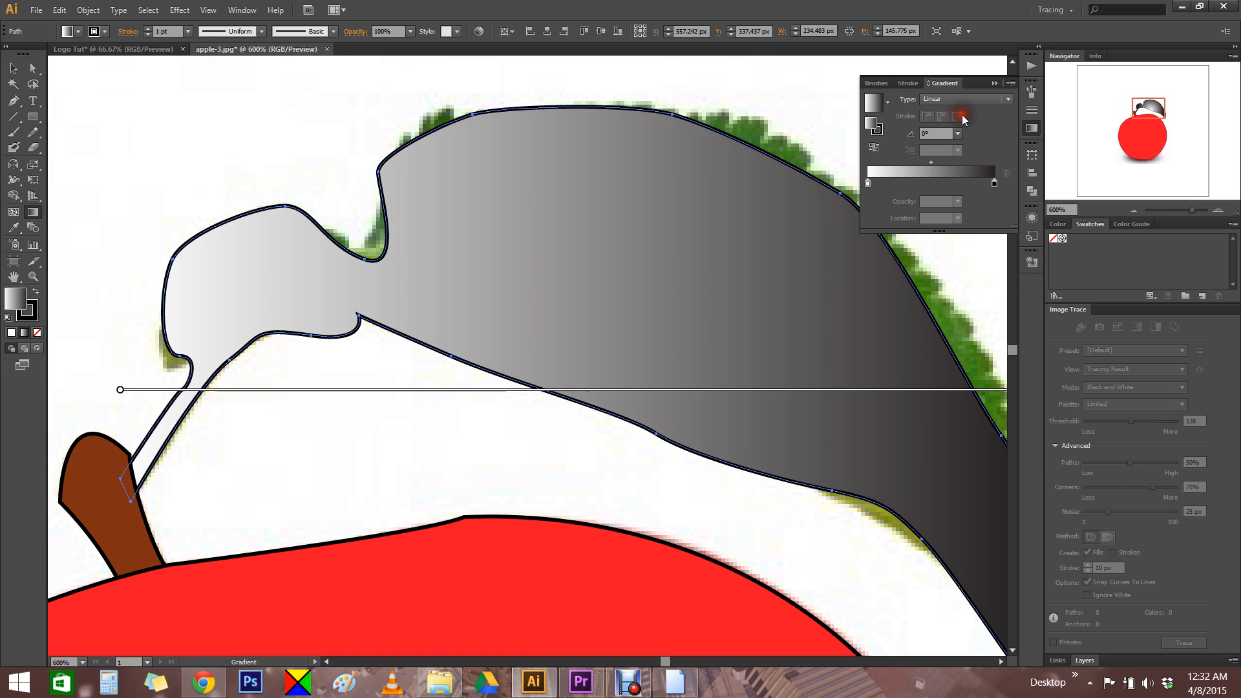
pyautogui.click(960, 99)
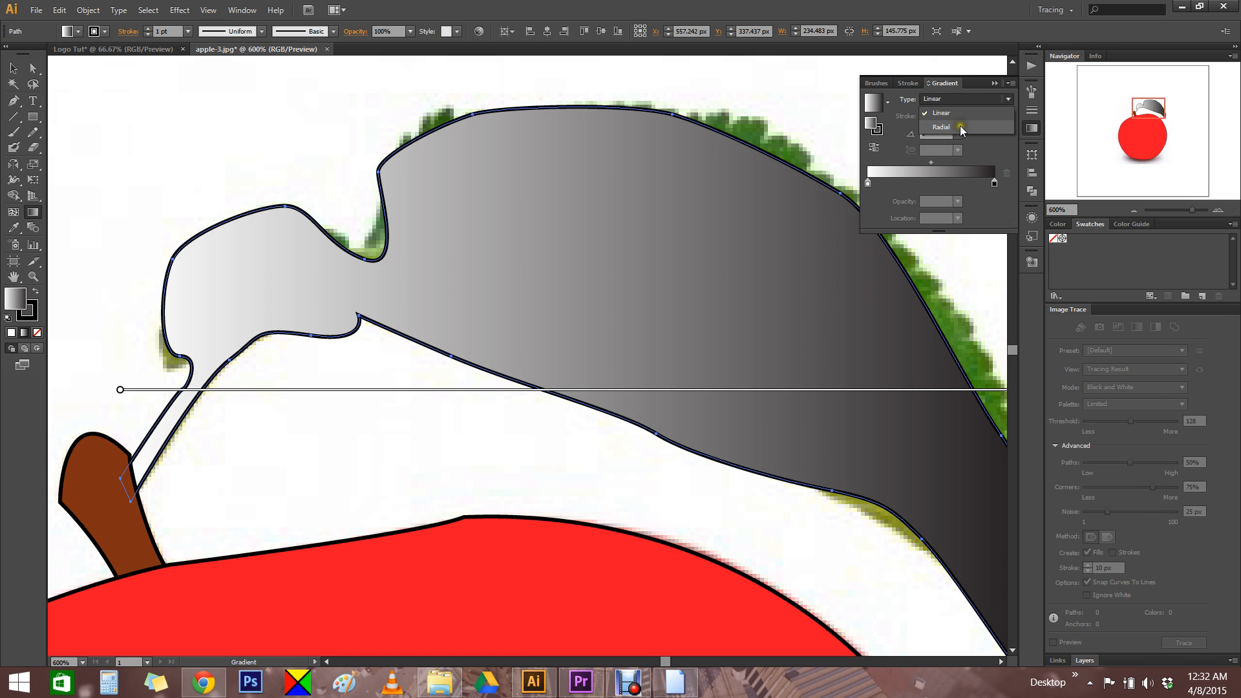
pyautogui.click(959, 124)
pyautogui.click(956, 133)
pyautogui.click(979, 207)
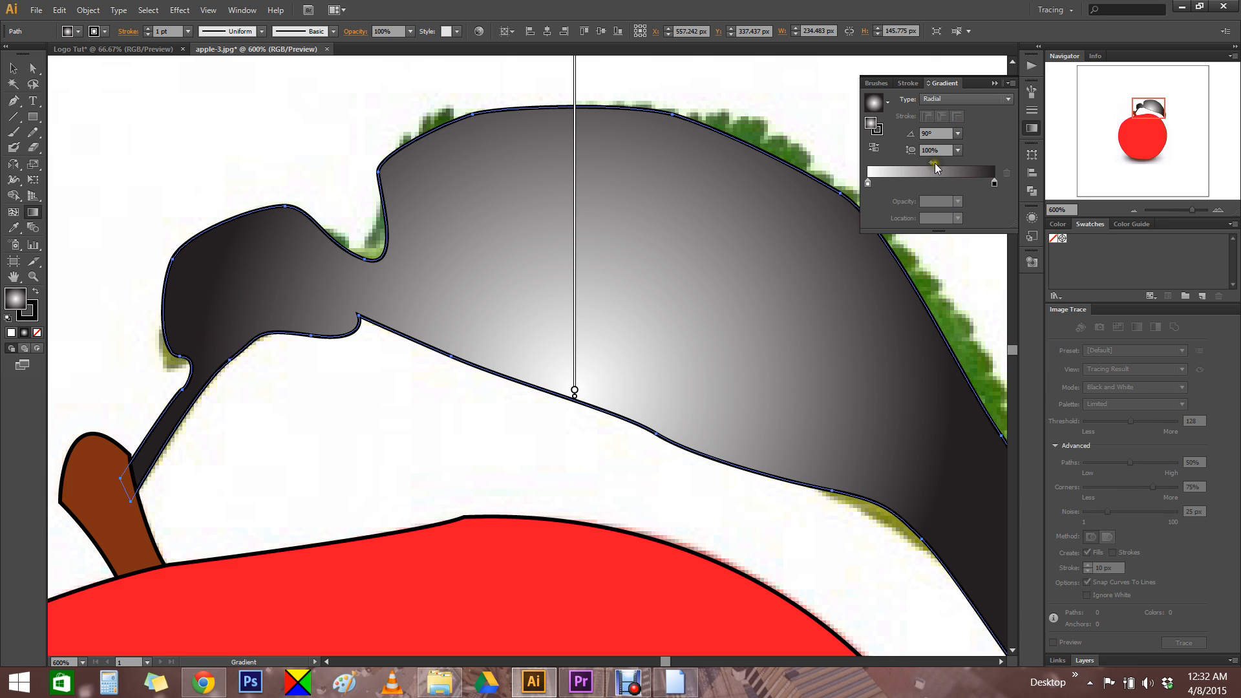
pyautogui.click(874, 148)
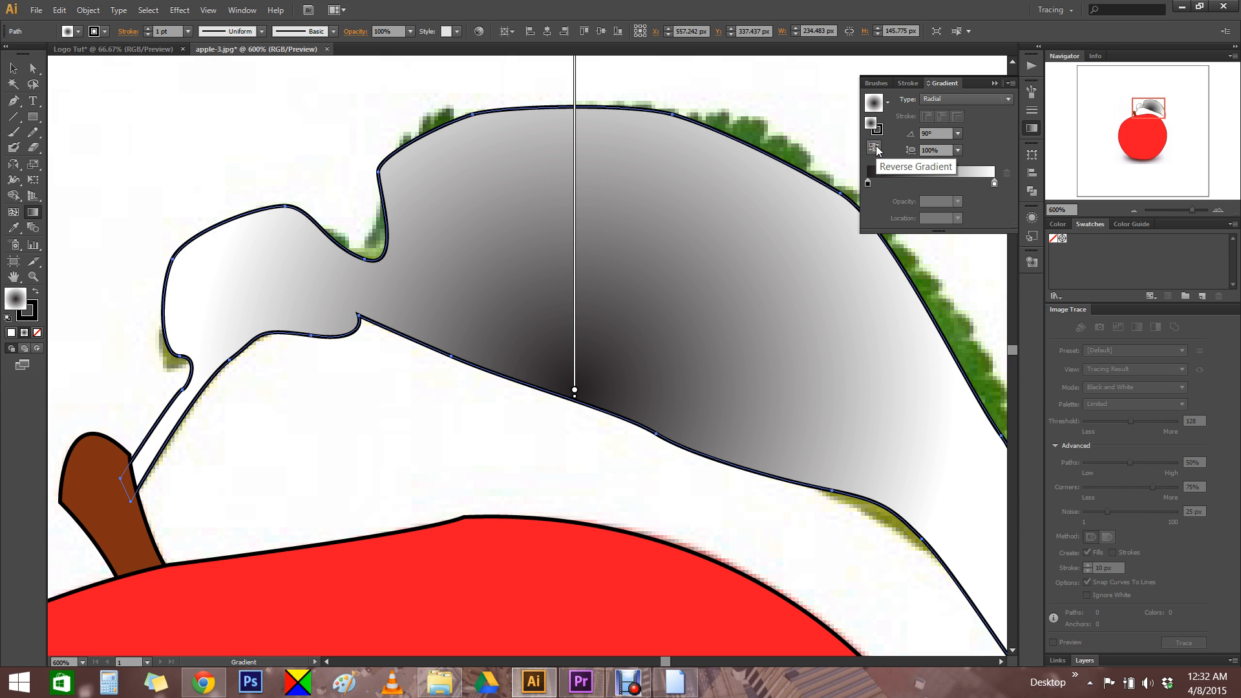
pyautogui.click(874, 148)
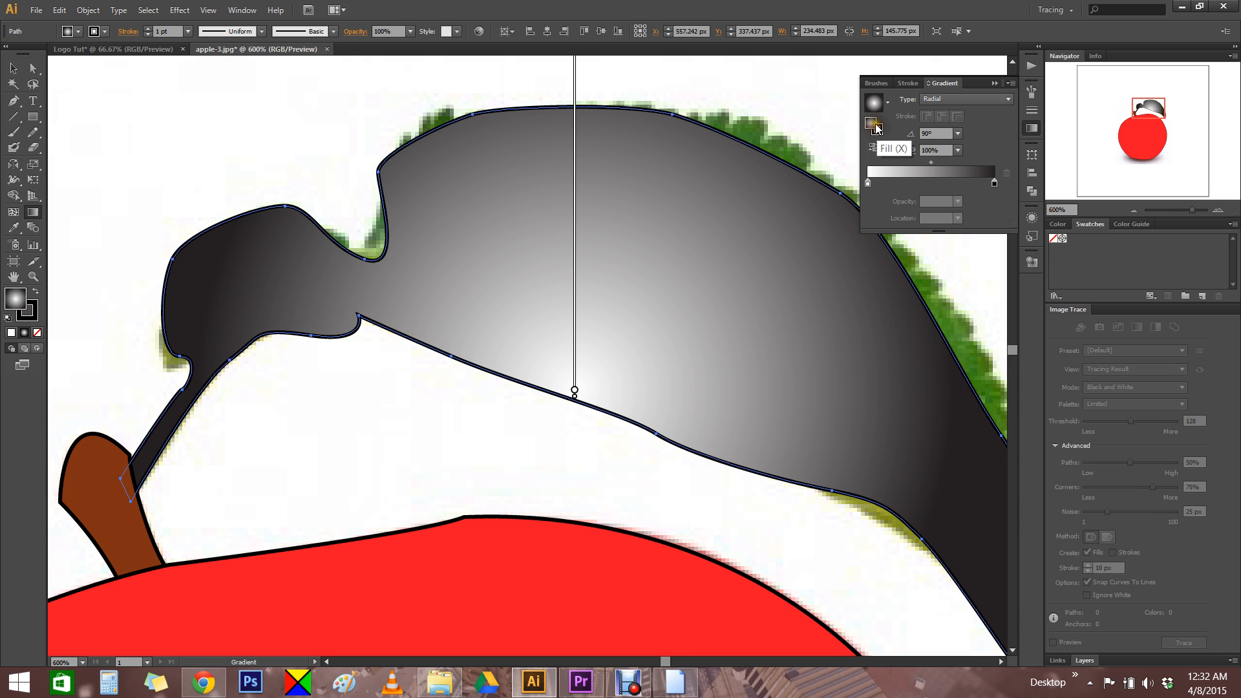
# Change the leaf's fill to solid orange ff4800
pyautogui.doubleClick(878, 129)
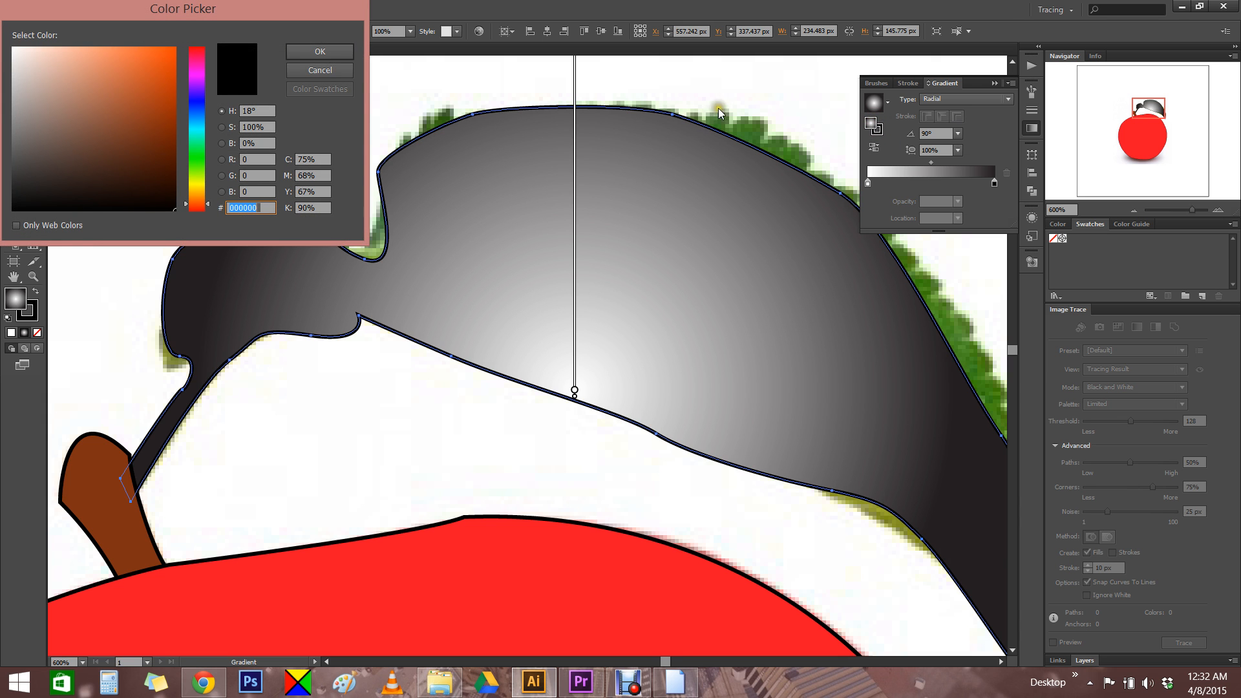
pyautogui.moveTo(147, 100); pyautogui.dragTo(175, 47)
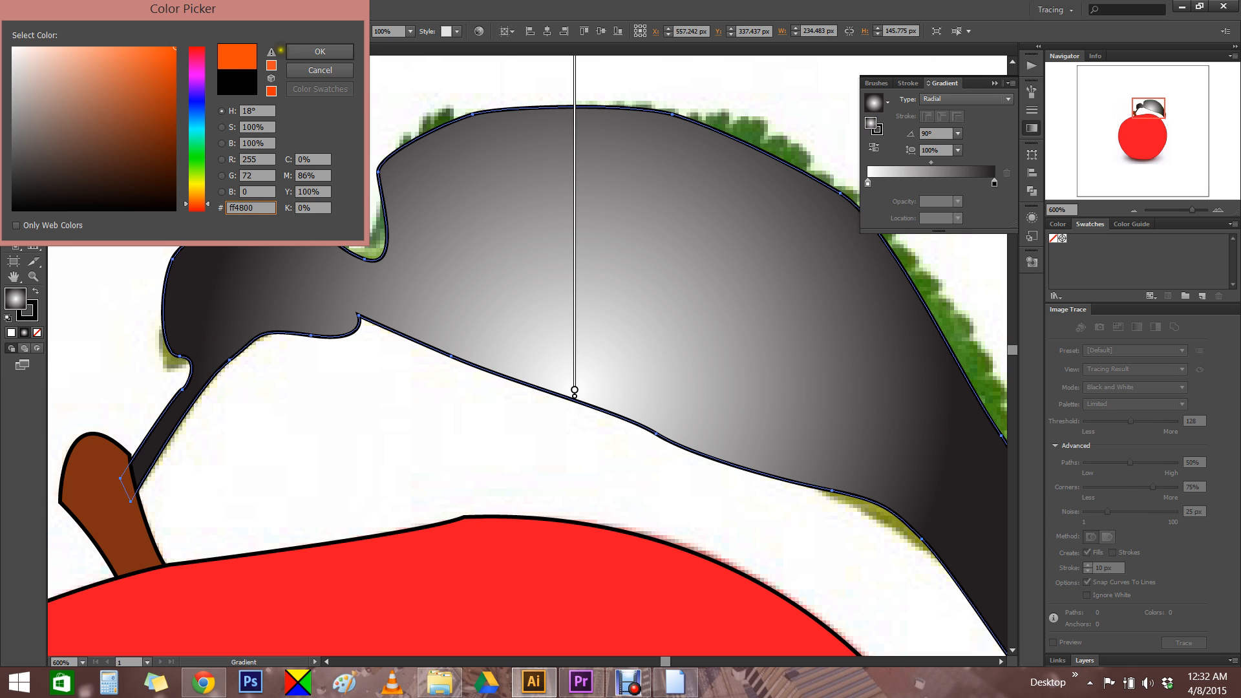
pyautogui.click(326, 51)
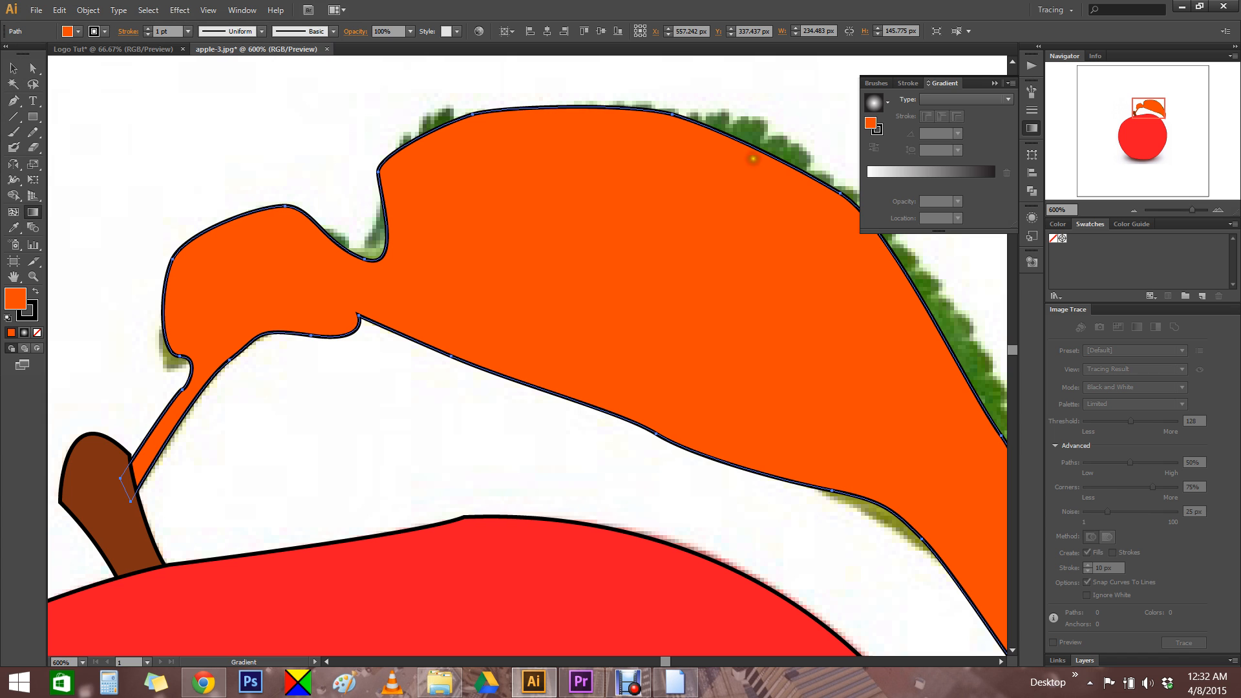
# Apply a radial gradient to the leaf's stroke and set its starting stop to the fill's orange ff4800
pyautogui.click(871, 170)
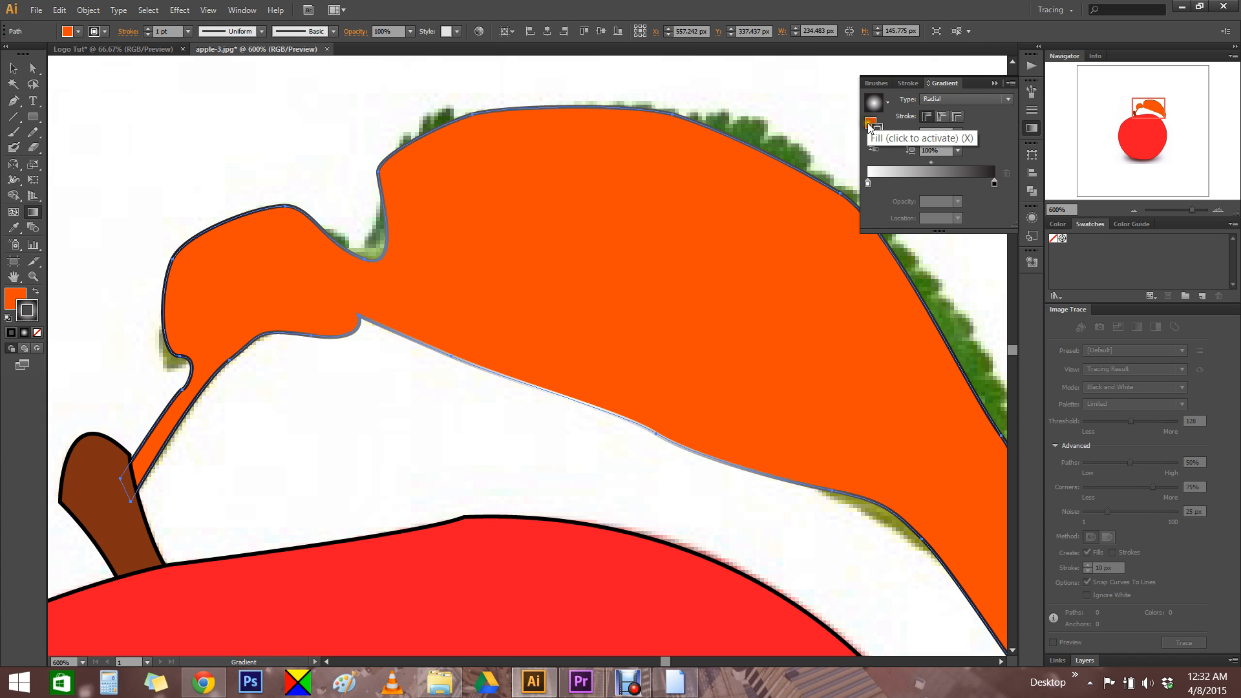
pyautogui.click(866, 169)
pyautogui.moveTo(865, 179)
pyautogui.mouseDown()
pyautogui.moveTo(877, 181)
pyautogui.moveTo(865, 192)
pyautogui.mouseUp()
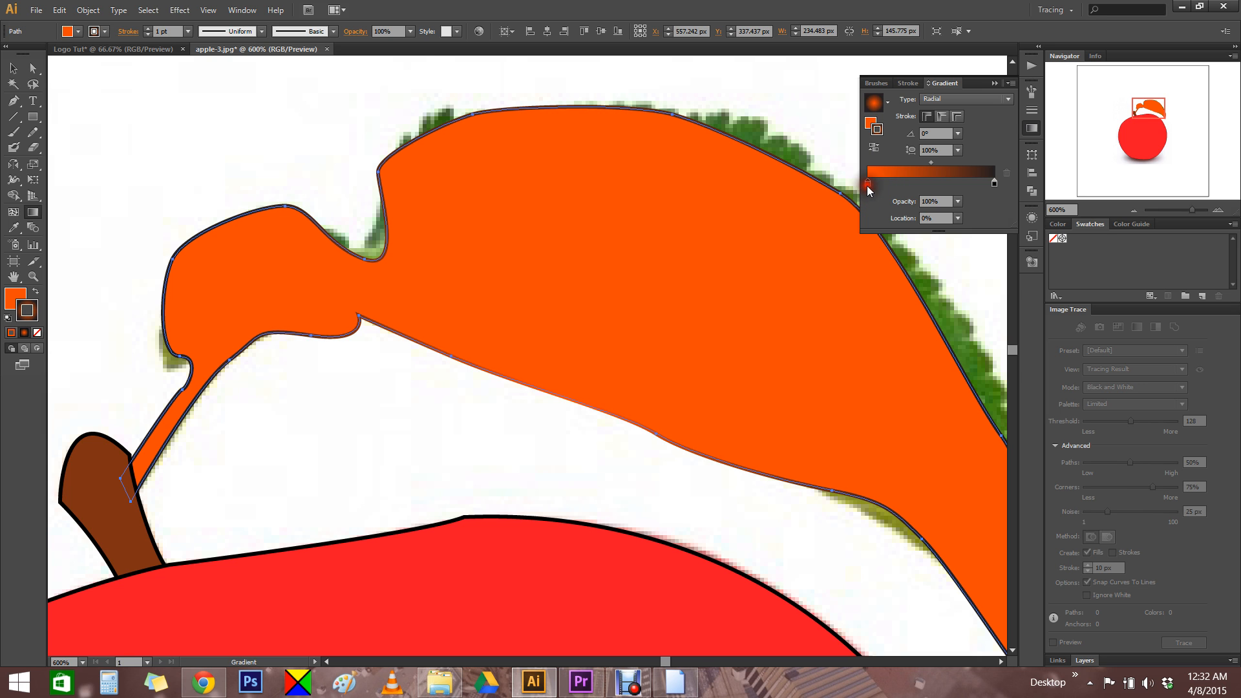
pyautogui.doubleClick(866, 183)
pyautogui.click(826, 231)
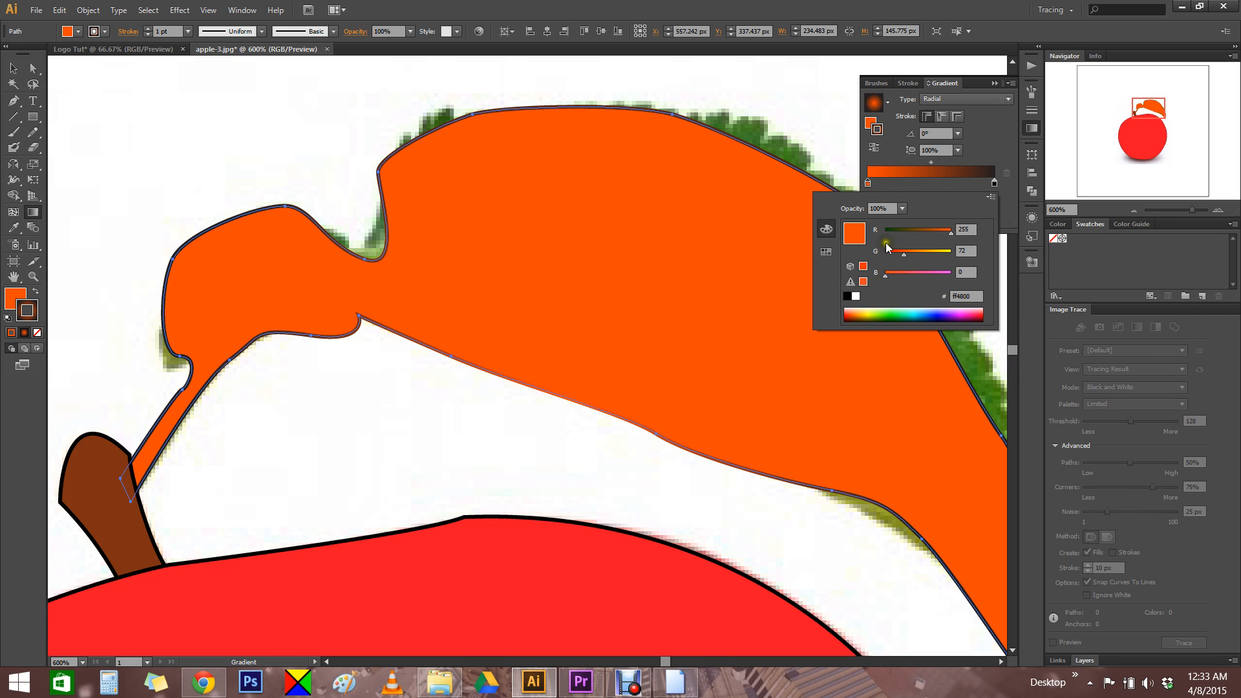
# Replace the stroke gradient's black end stop with a new colour stop added at 52.5% and moved to 100%
pyautogui.click(994, 184)
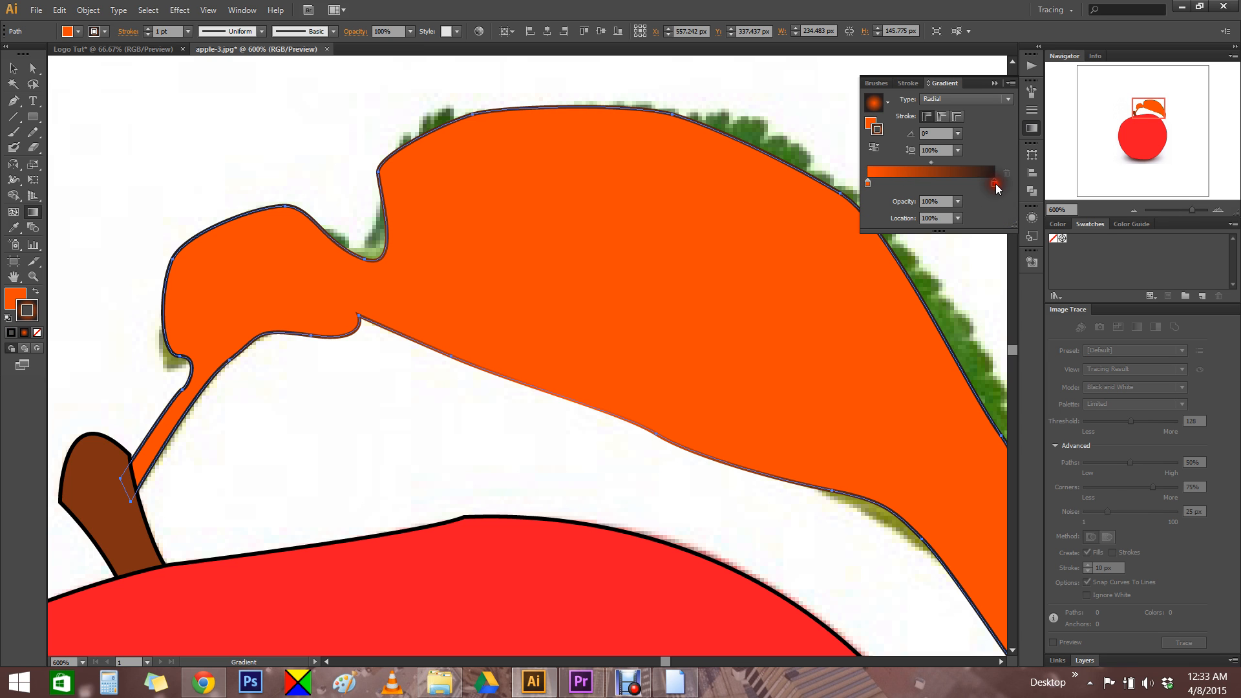
pyautogui.doubleClick(995, 184)
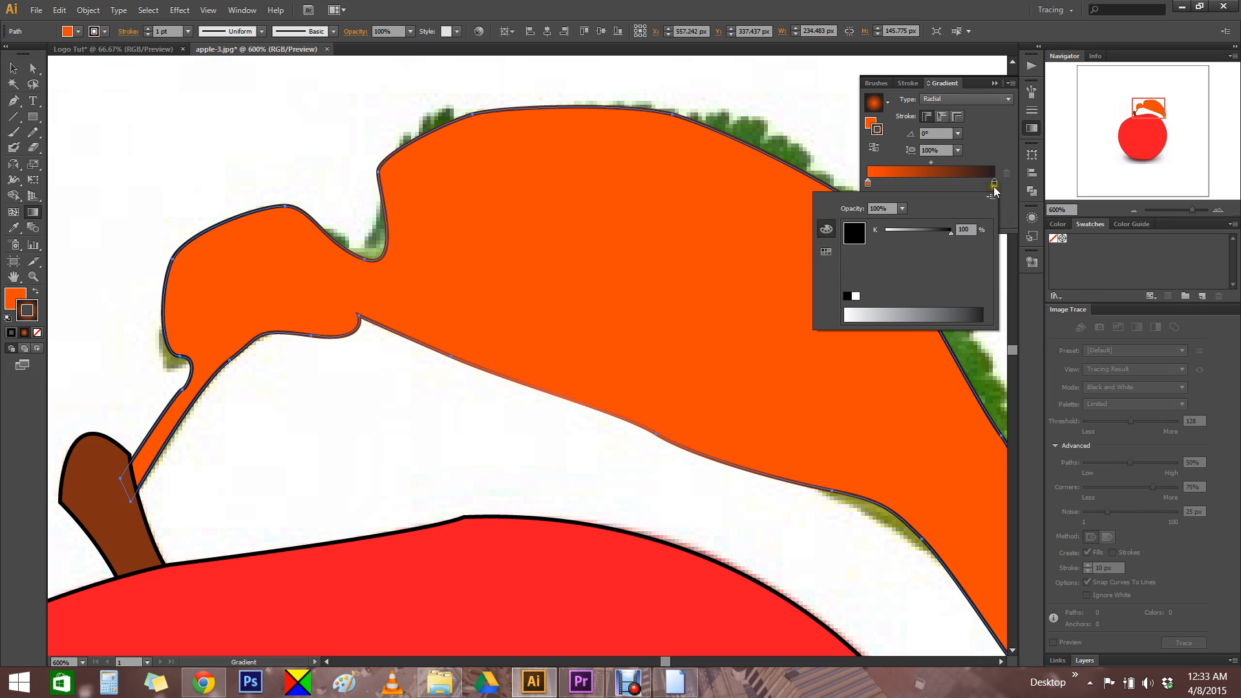
pyautogui.click(961, 187)
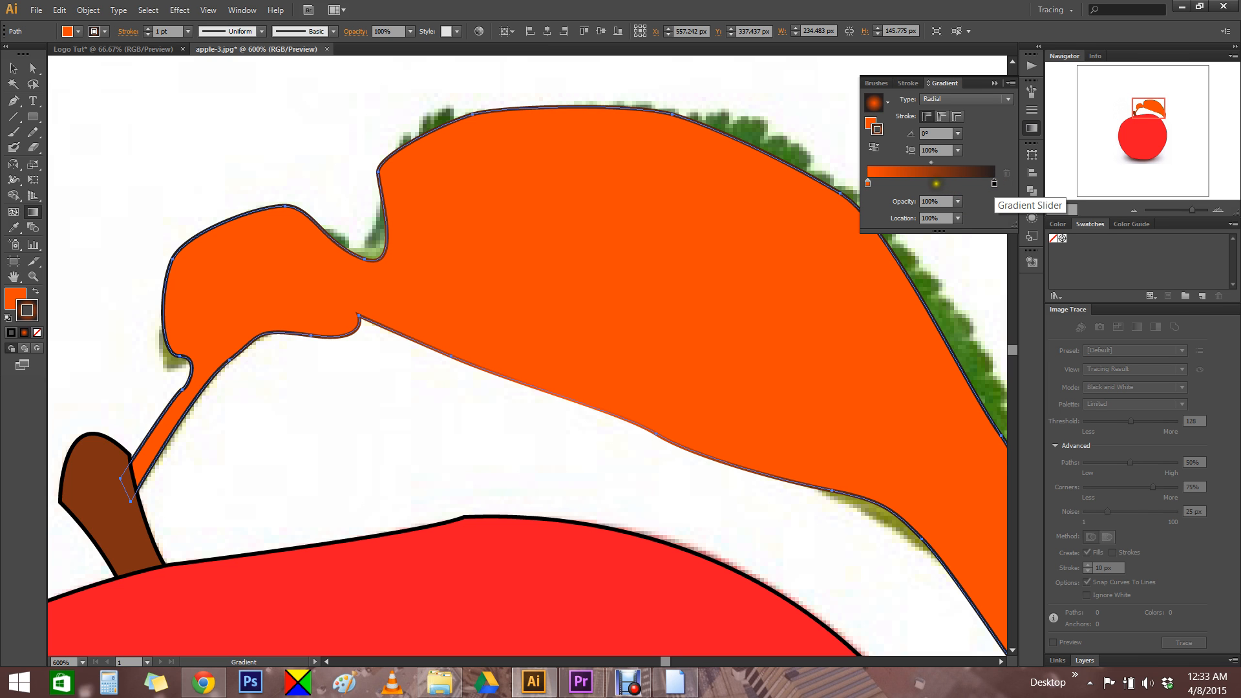
pyautogui.click(936, 185)
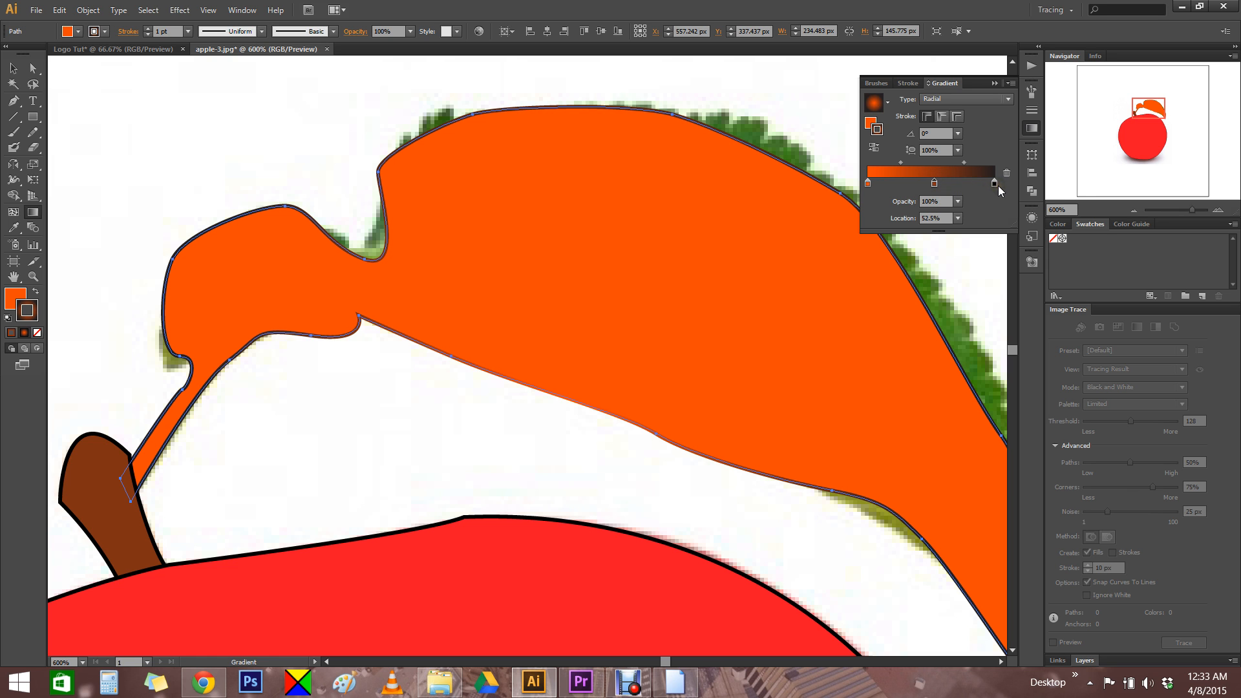
pyautogui.moveTo(994, 183); pyautogui.dragTo(992, 214)
pyautogui.moveTo(936, 184); pyautogui.dragTo(1023, 194)
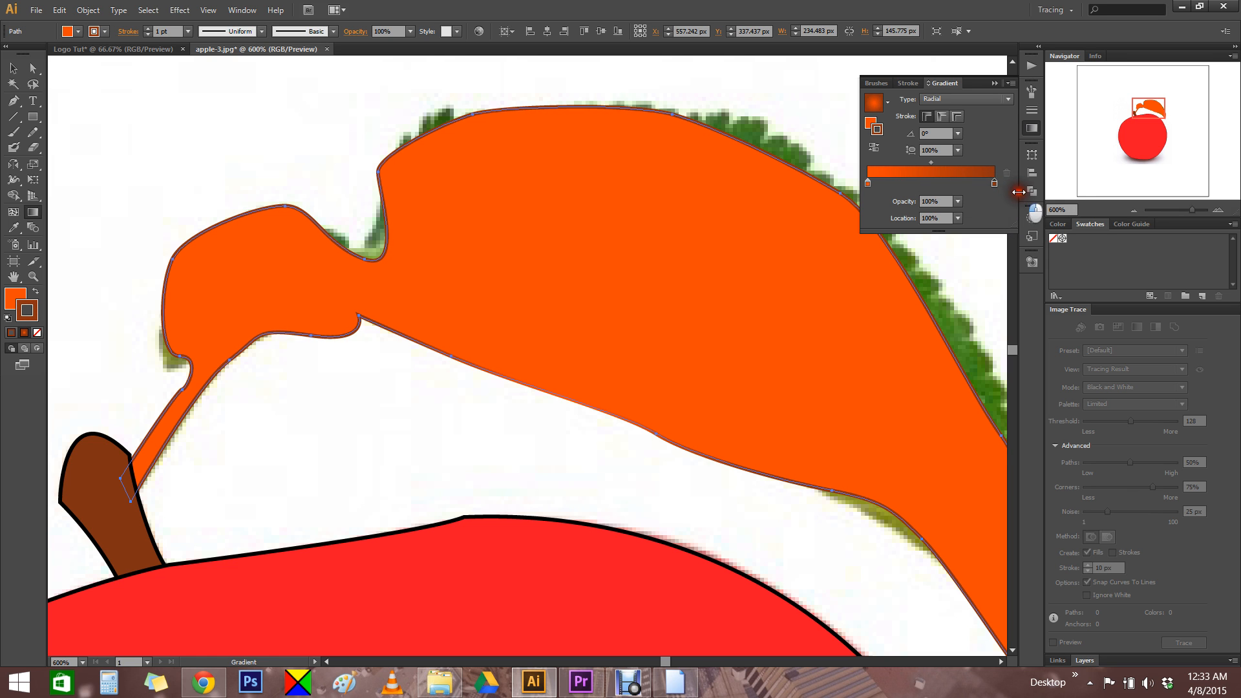
# Recolour the leaf's stroke gradient with green 32a900 at the start and dark green 145400 at the end
pyautogui.doubleClick(867, 184)
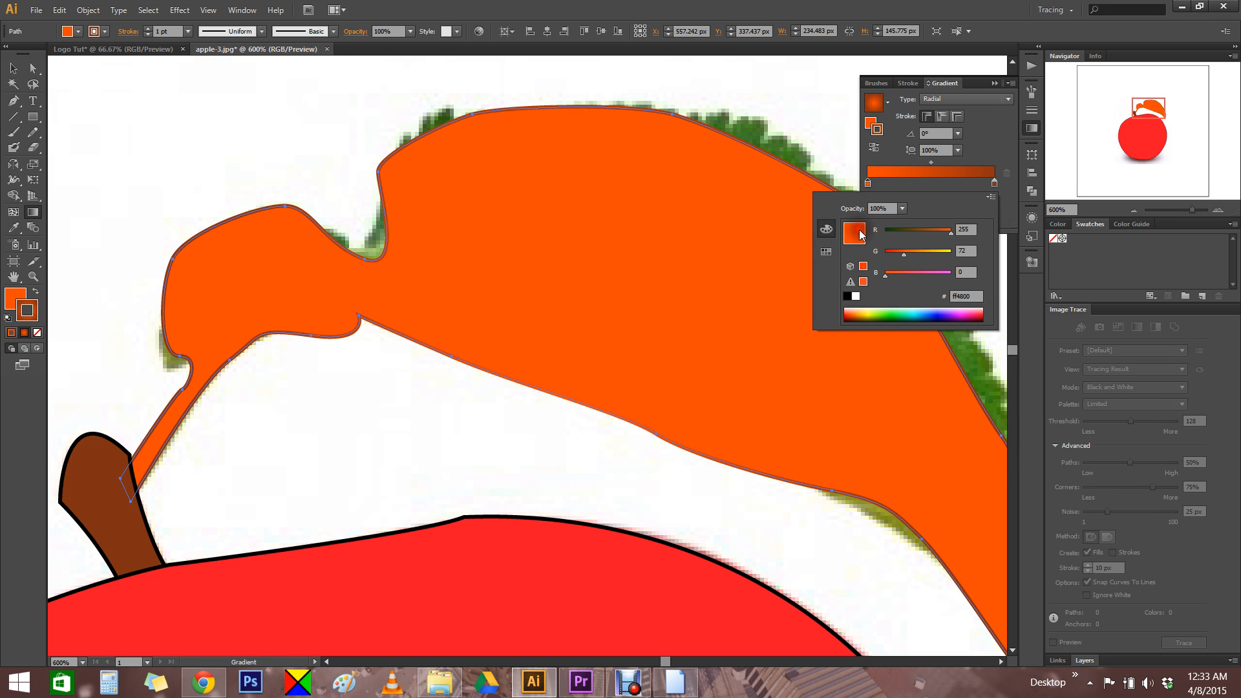
pyautogui.moveTo(908, 315); pyautogui.dragTo(882, 316)
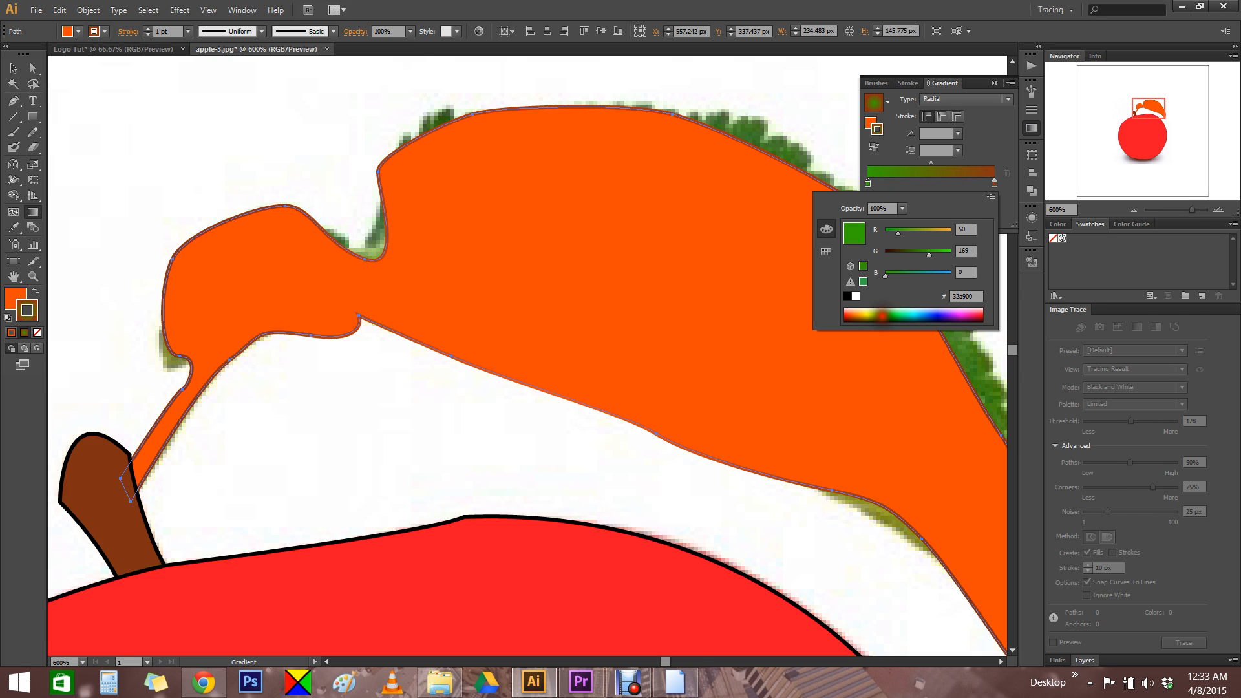
pyautogui.doubleClick(993, 184)
pyautogui.click(883, 318)
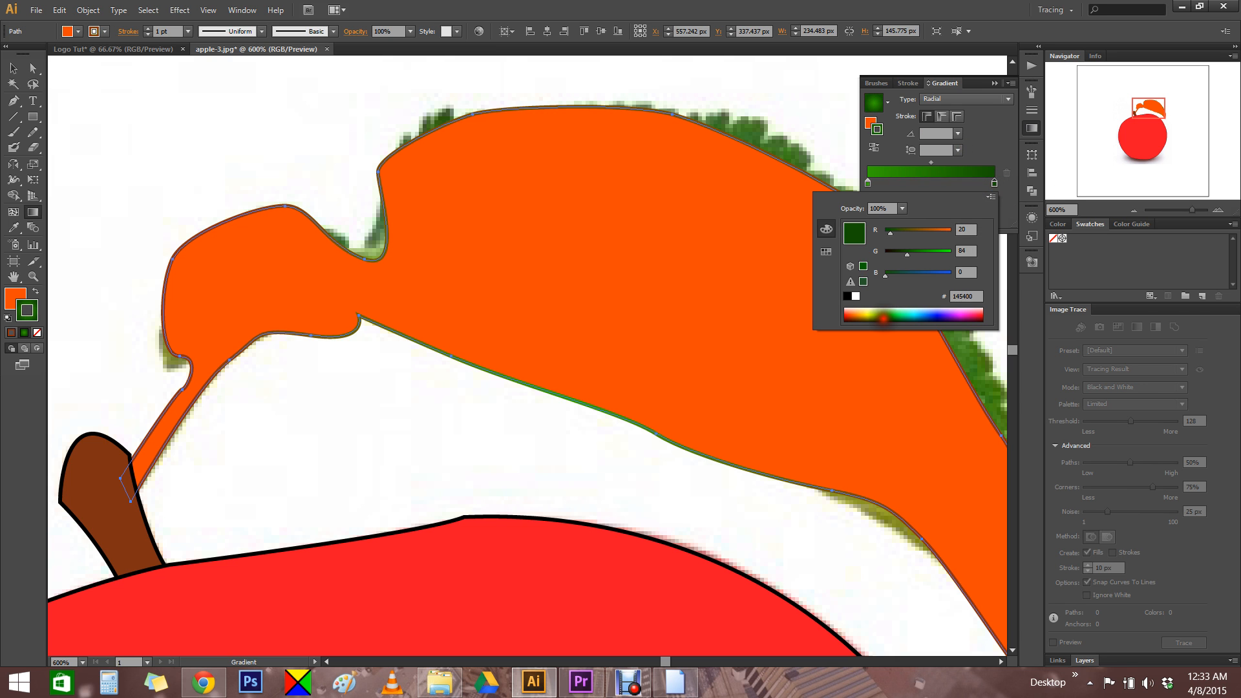
# Set the end colour stop of the leaf's stroke gradient to dark green 196a00
pyautogui.click(882, 320)
pyautogui.click(882, 316)
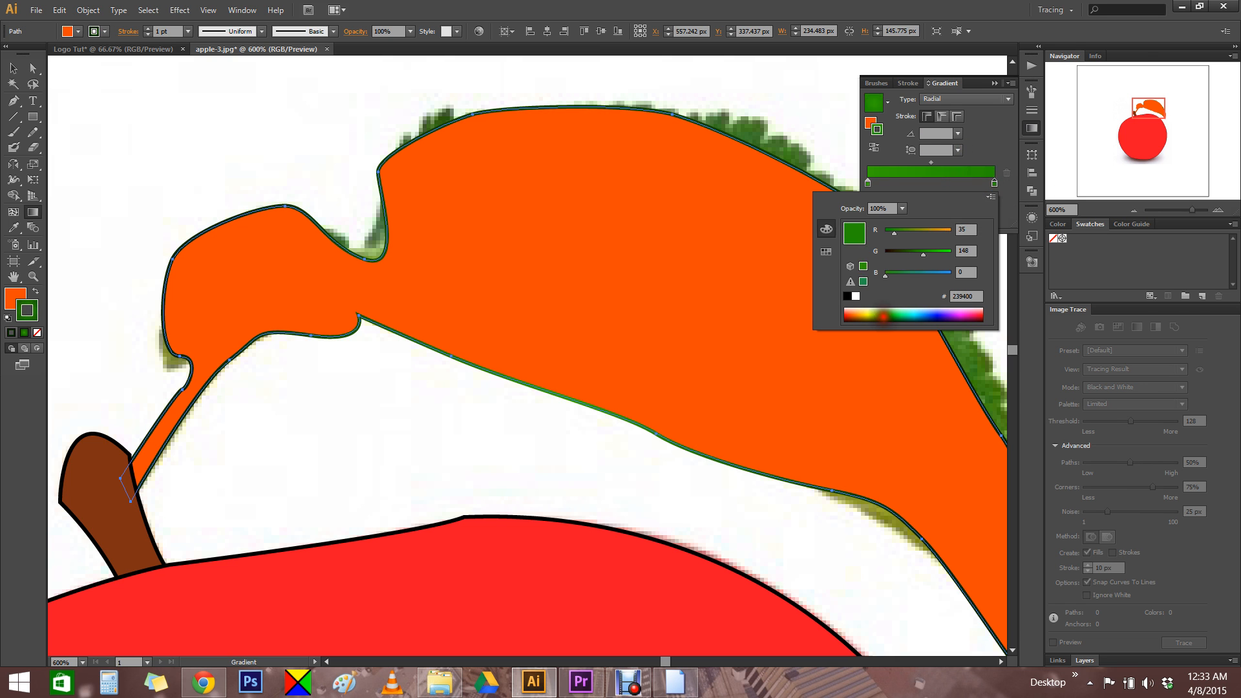
pyautogui.click(882, 319)
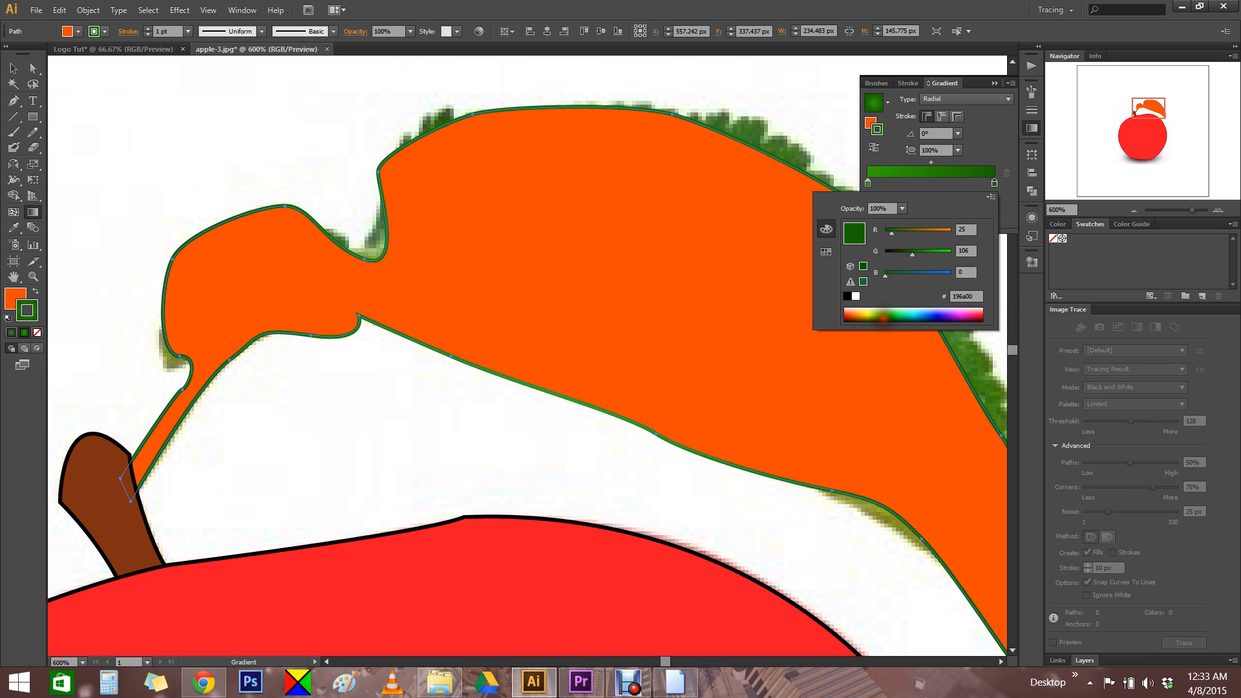
pyautogui.click(987, 137)
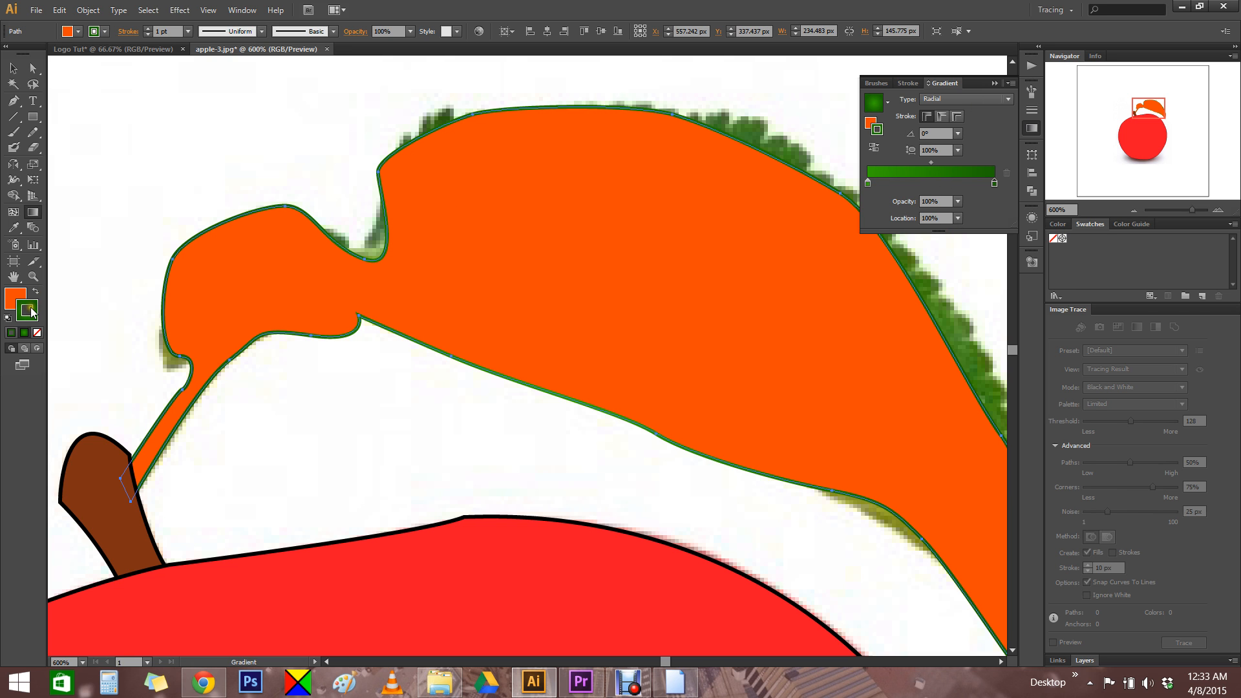
# Remove the leaf's stroke and apply the green radial gradient to its fill
pyautogui.click(37, 332)
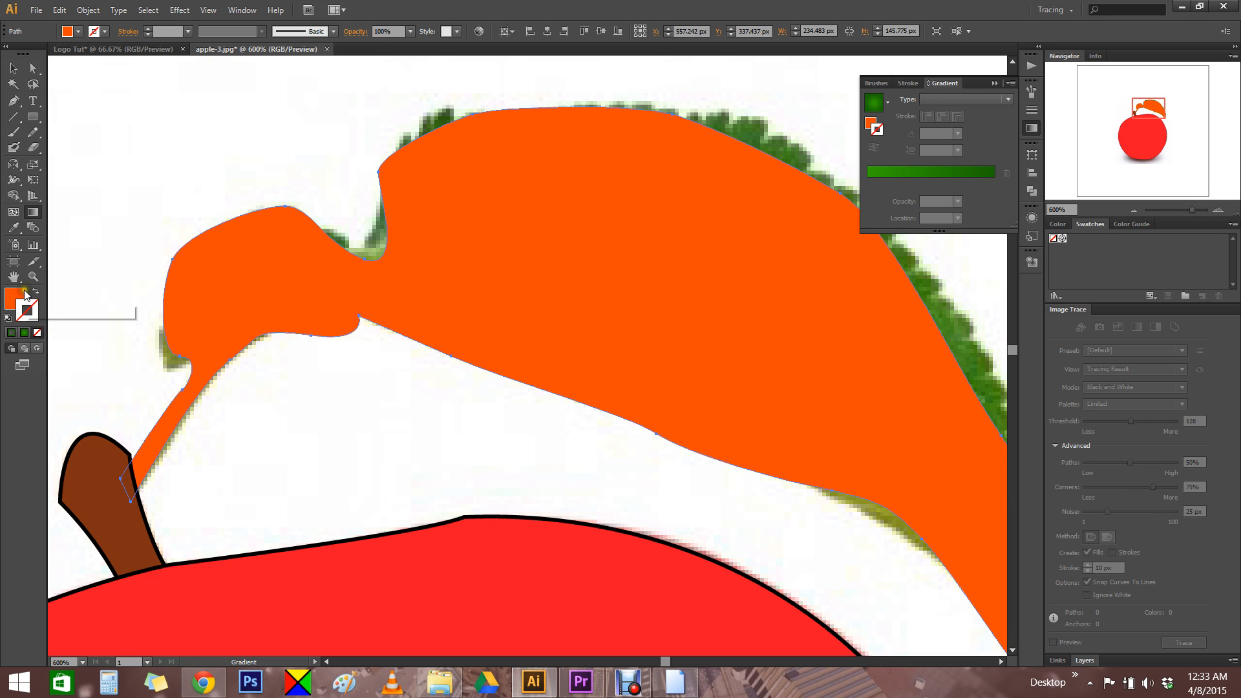
pyautogui.click(20, 296)
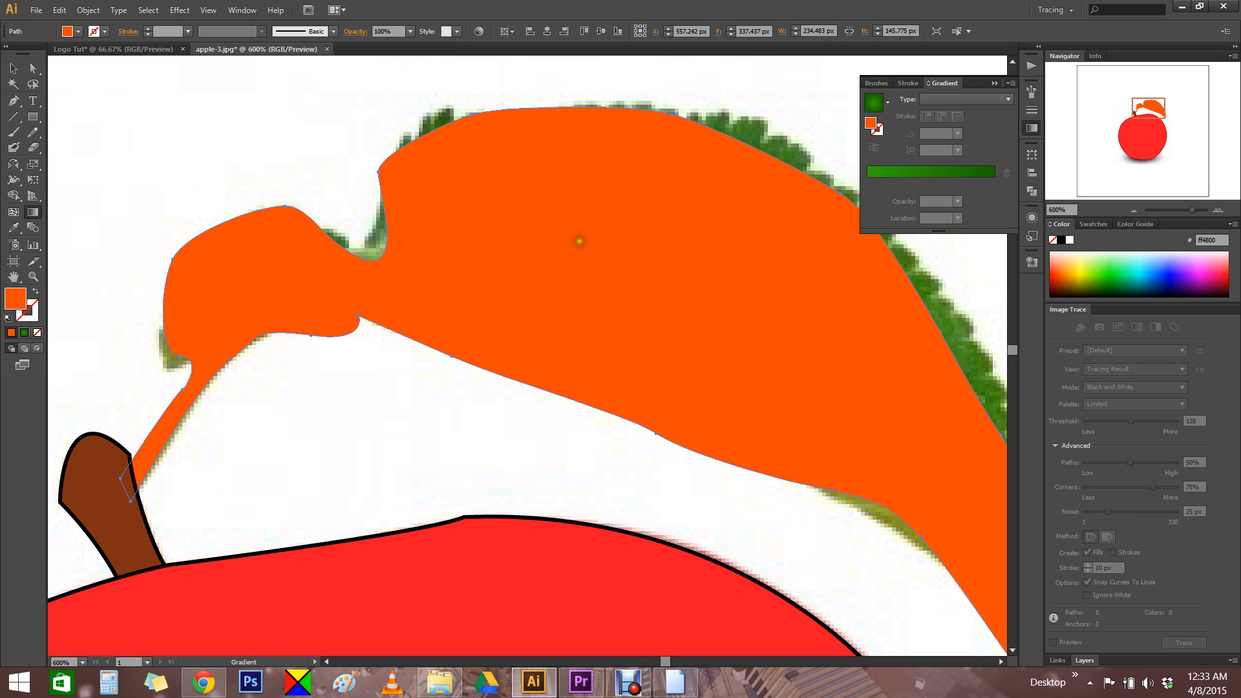
pyautogui.click(482, 243)
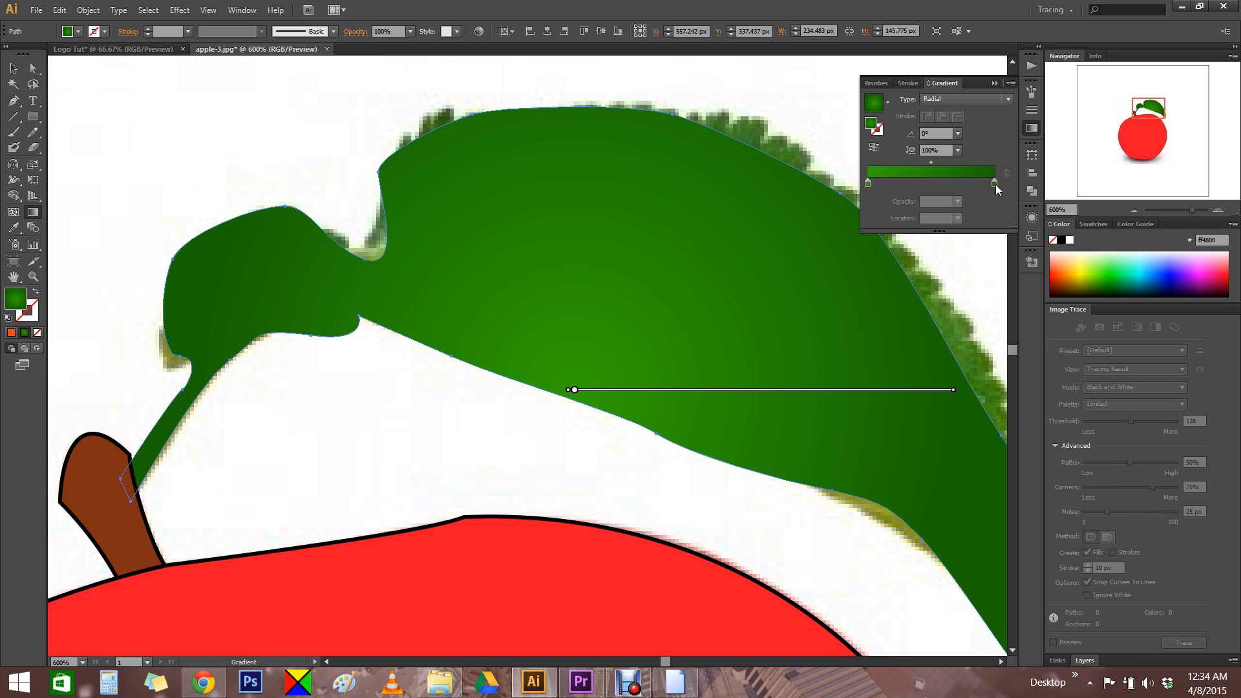
# Tighten the leaf's gradient stops, with the start at 6%, and redraw the gradient diagonally from the leaf's middle towards its tip at about -34.6°
pyautogui.moveTo(994, 185); pyautogui.dragTo(941, 189)
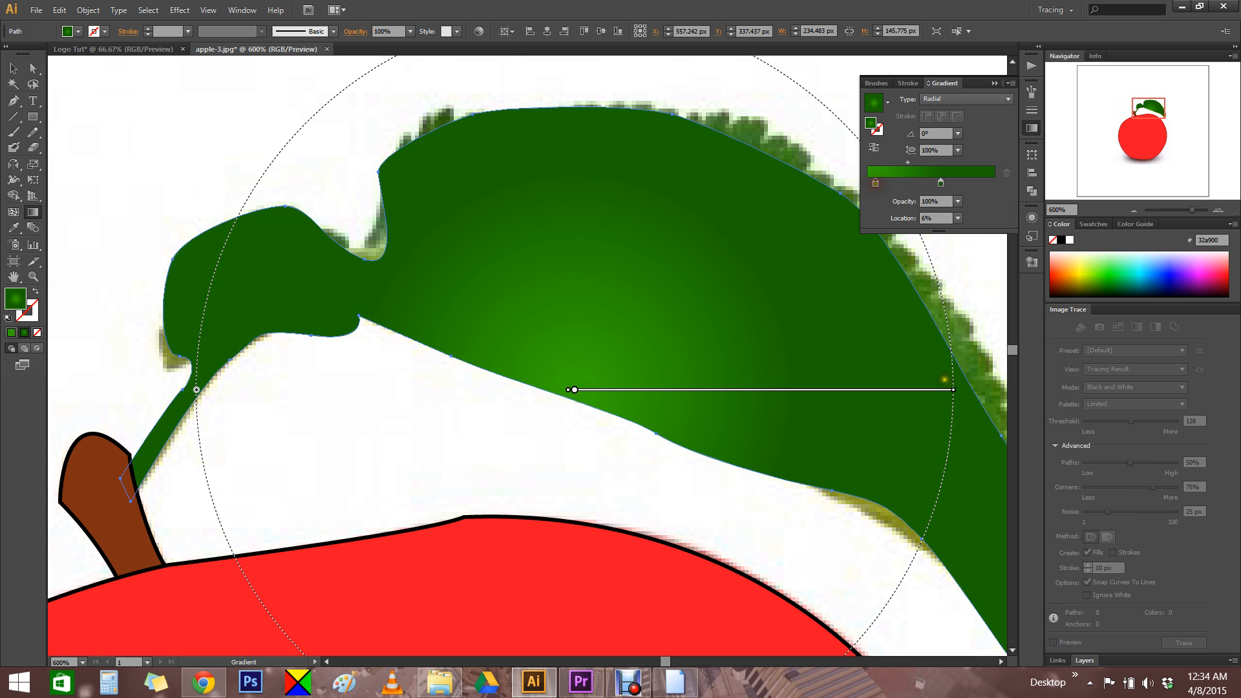
pyautogui.moveTo(951, 359)
pyautogui.mouseDown()
pyautogui.moveTo(896, 262)
pyautogui.moveTo(1005, 269)
pyautogui.moveTo(805, 310)
pyautogui.moveTo(906, 306)
pyautogui.mouseUp()
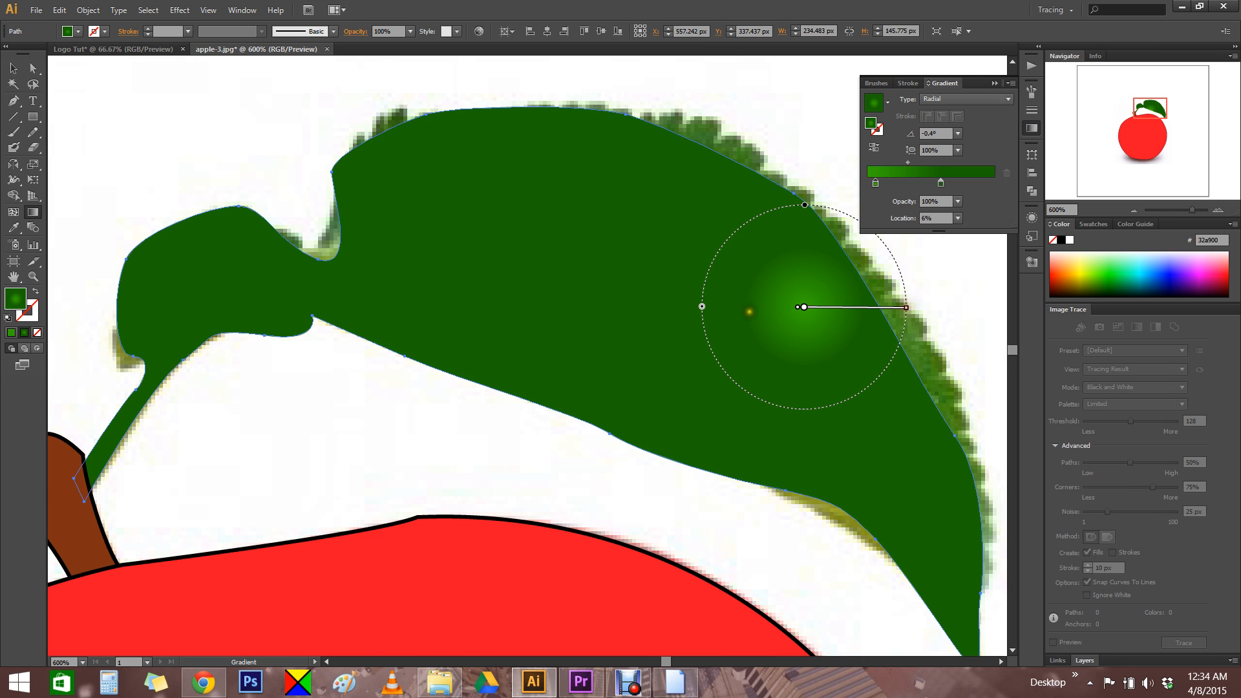
pyautogui.moveTo(576, 297); pyautogui.dragTo(870, 572)
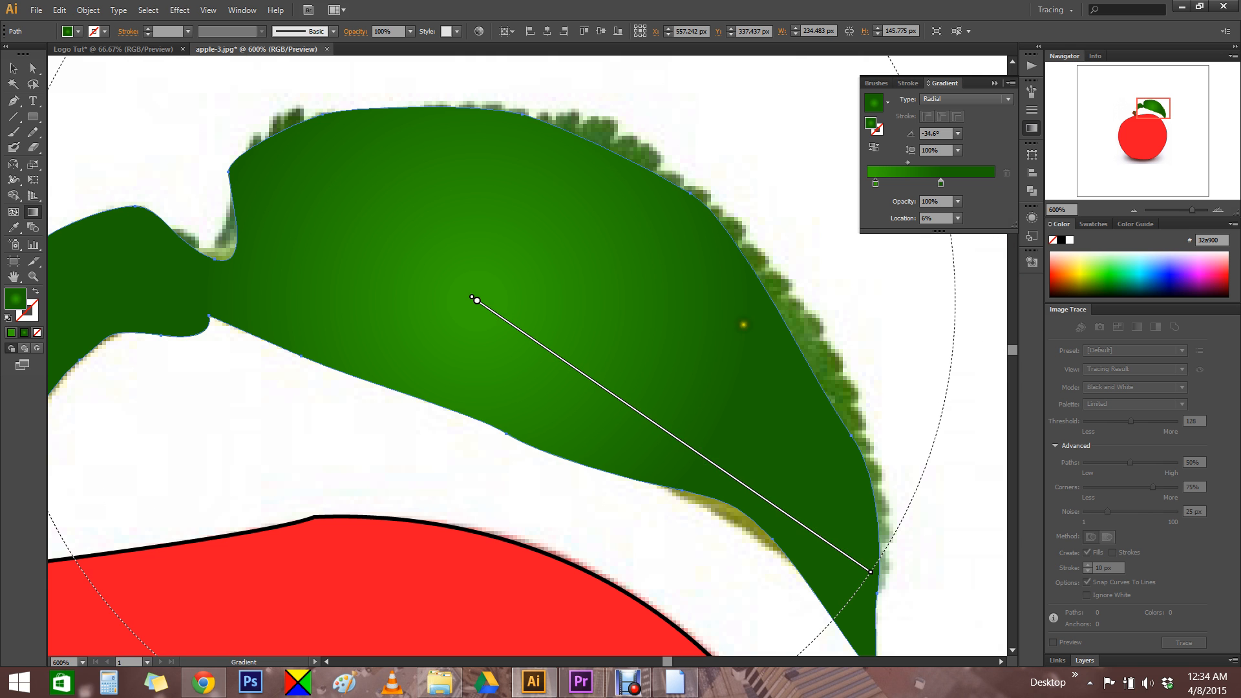
pyautogui.keyDown('ctrl'); pyautogui.keyDown('alt'); pyautogui.click(560, 268); pyautogui.keyUp('alt'); pyautogui.keyUp('ctrl')
pyautogui.keyDown('ctrl'); pyautogui.keyDown('alt'); pyautogui.click(559, 267); pyautogui.keyUp('alt'); pyautogui.keyUp('ctrl')
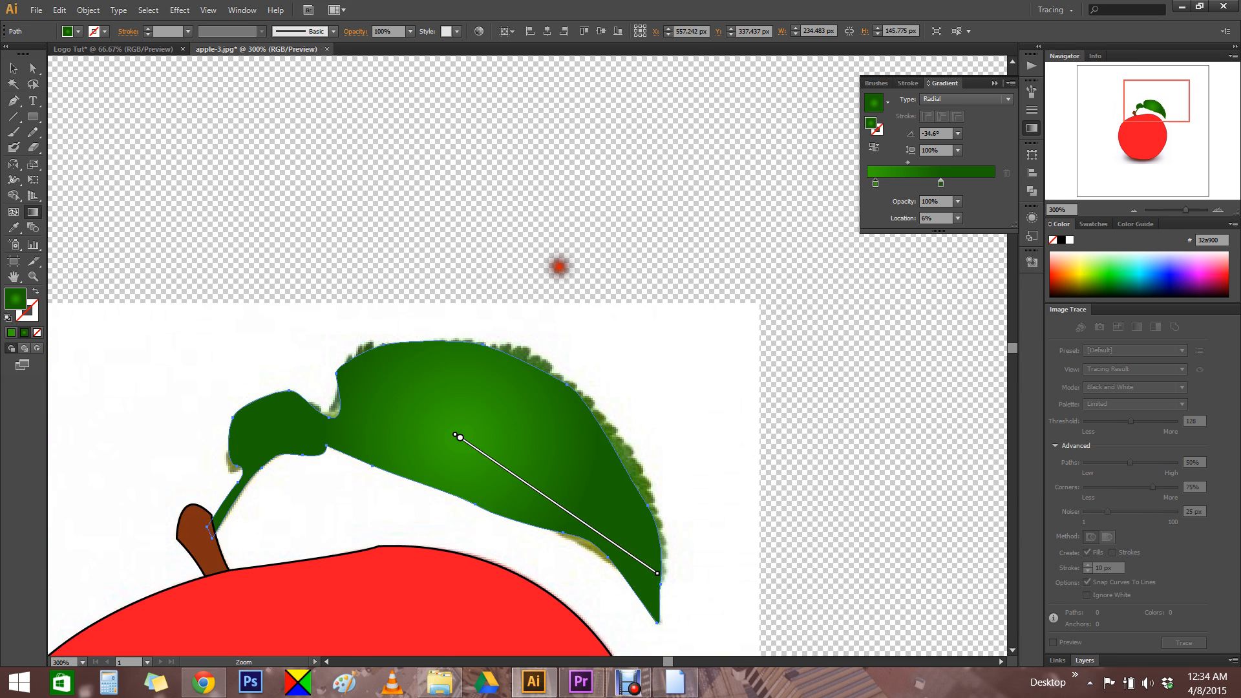
pyautogui.keyDown('ctrl'); pyautogui.keyDown('alt'); pyautogui.click(559, 267); pyautogui.keyUp('alt'); pyautogui.keyUp('ctrl')
pyautogui.moveTo(516, 424)
pyautogui.mouseDown()
pyautogui.moveTo(536, 191)
pyautogui.moveTo(593, 89)
pyautogui.mouseUp()
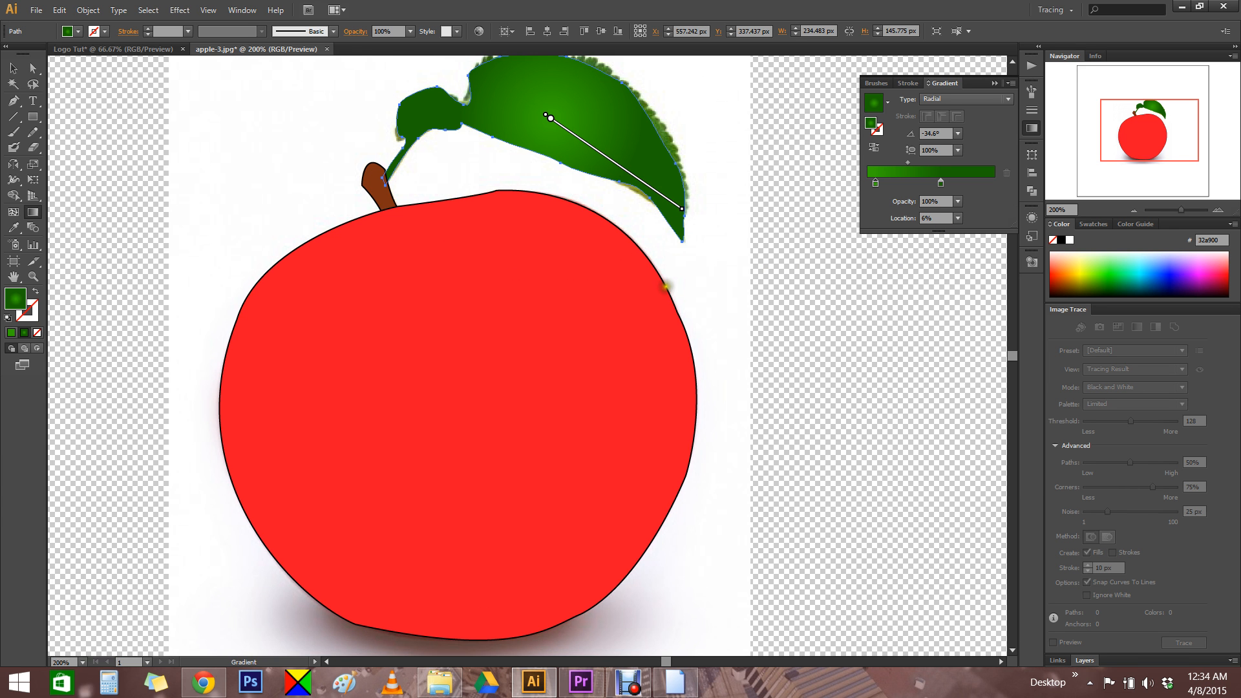
pyautogui.click(12, 70)
pyautogui.click(163, 121)
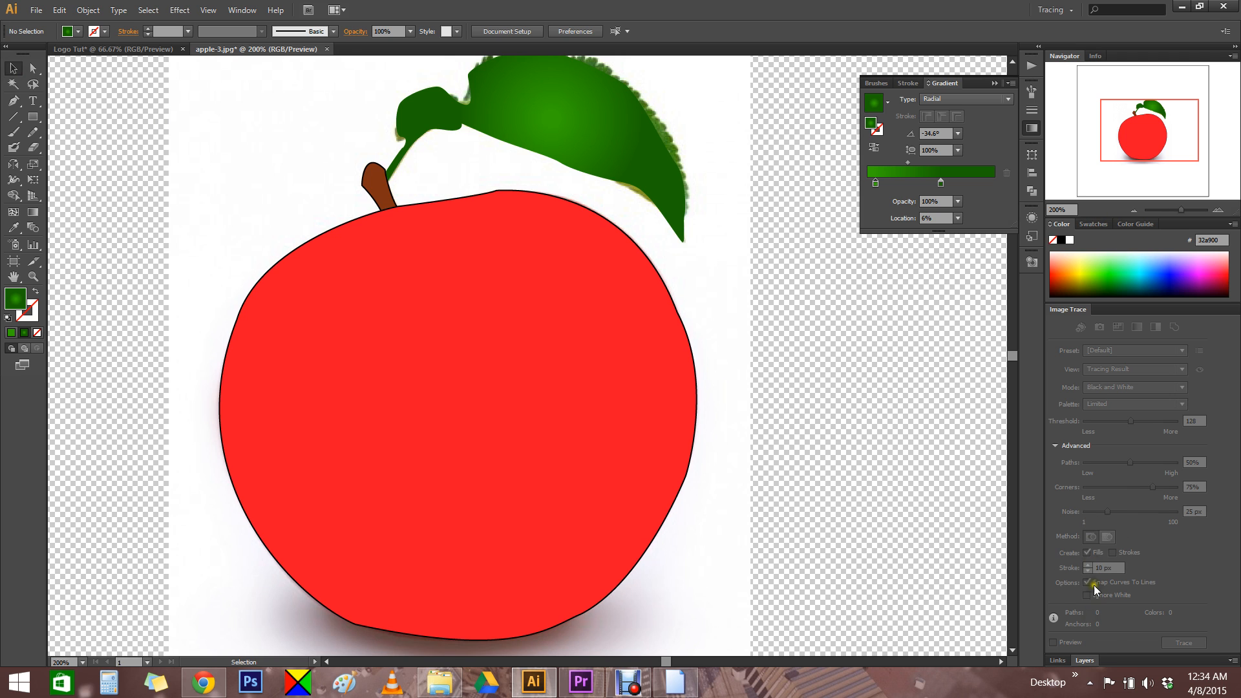
# Cut the apple path in two with the Knife tool along a curve bowing right, from beside the stem to the lower right edge
pyautogui.click(1085, 659)
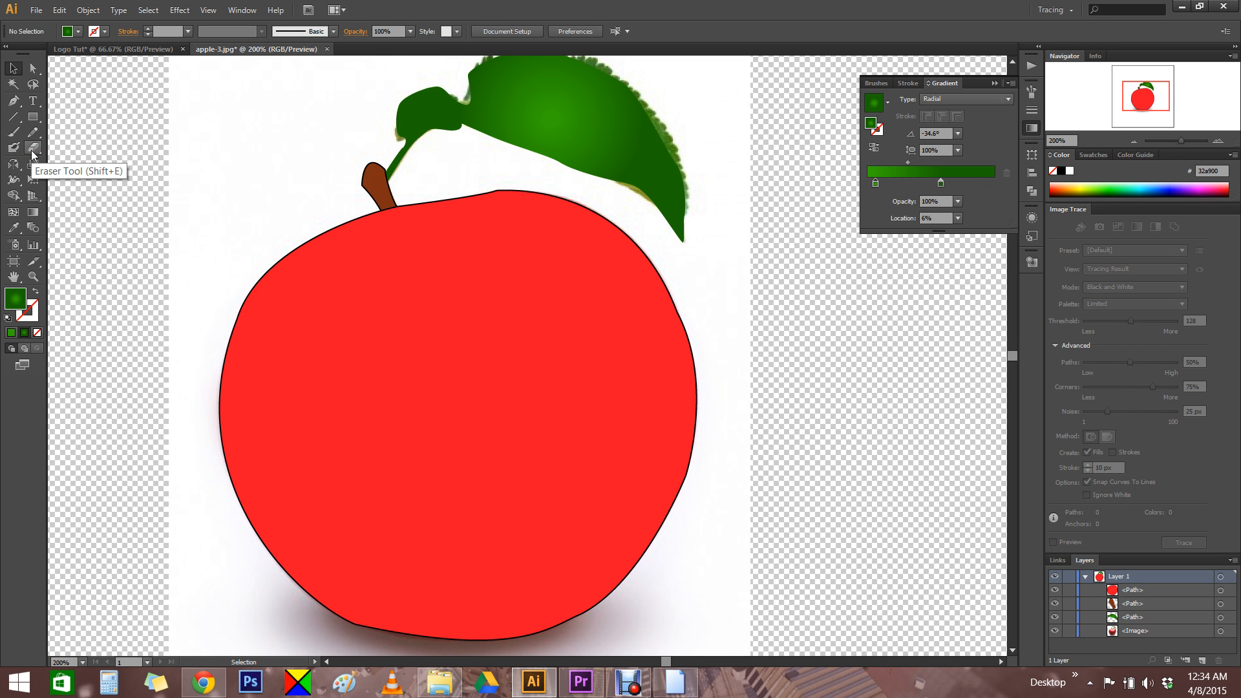
pyautogui.moveTo(32, 152)
pyautogui.mouseDown()
pyautogui.moveTo(91, 188)
pyautogui.moveTo(82, 179)
pyautogui.mouseUp()
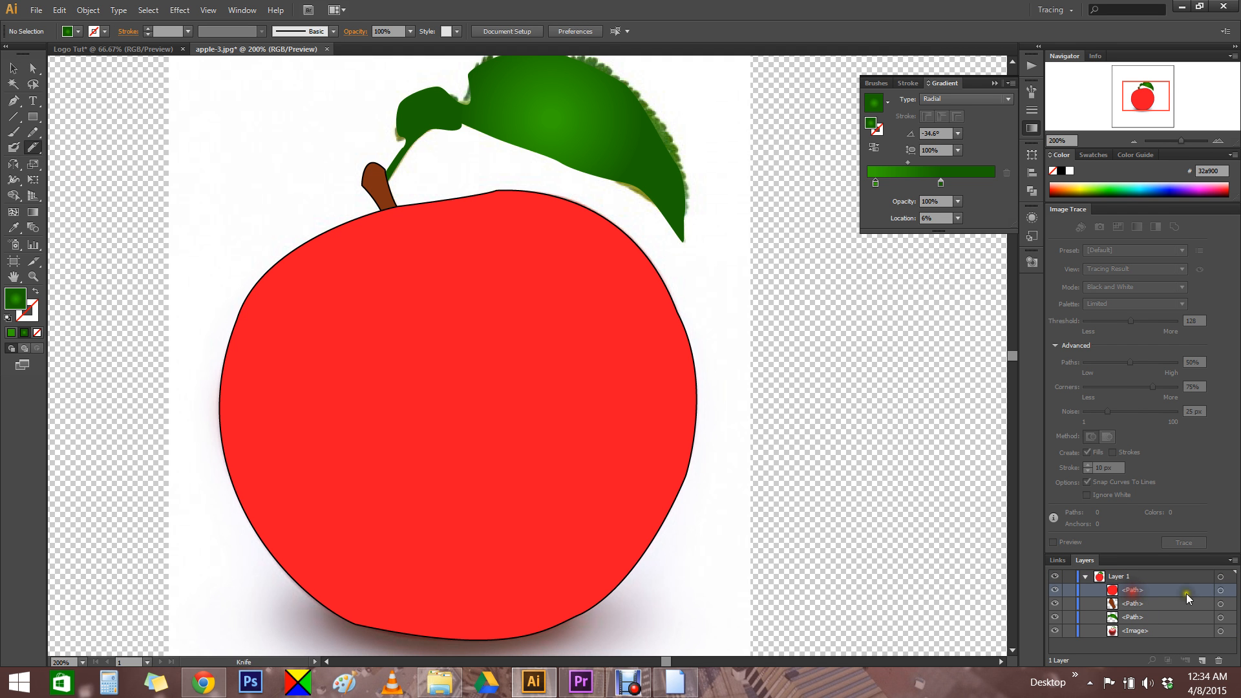
pyautogui.click(1220, 590)
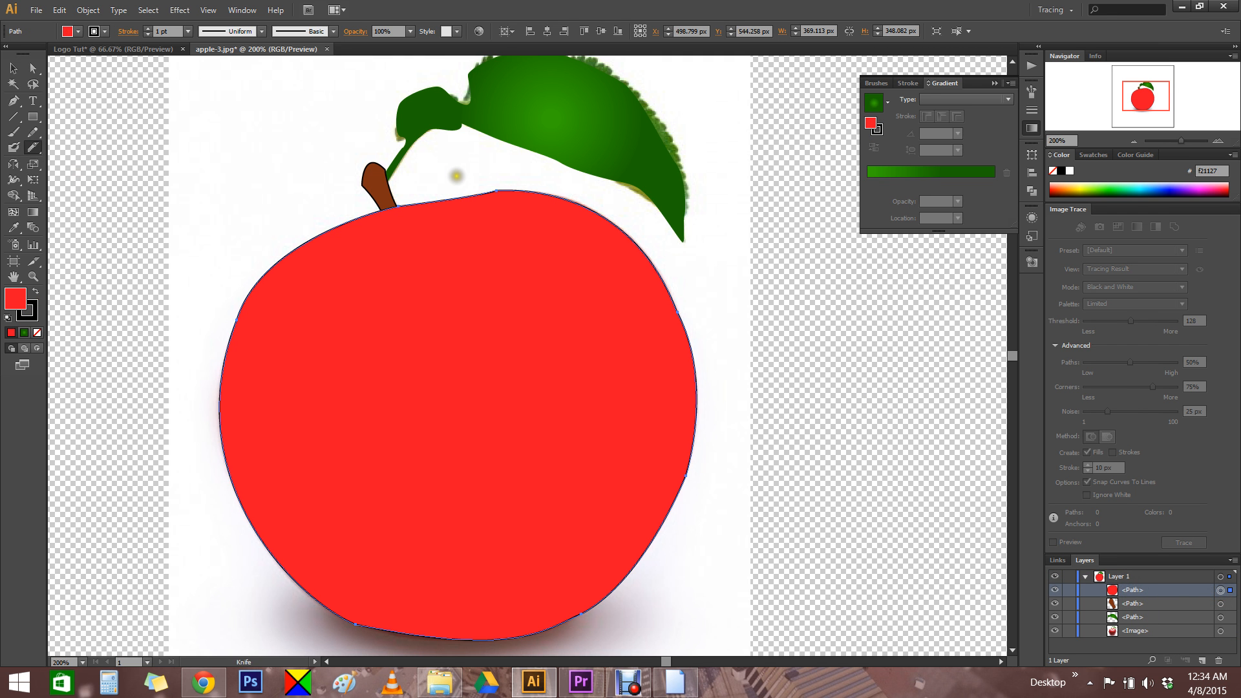
pyautogui.moveTo(455, 181)
pyautogui.mouseDown()
pyautogui.moveTo(561, 272)
pyautogui.moveTo(593, 342)
pyautogui.moveTo(600, 519)
pyautogui.moveTo(544, 645)
pyautogui.mouseUp()
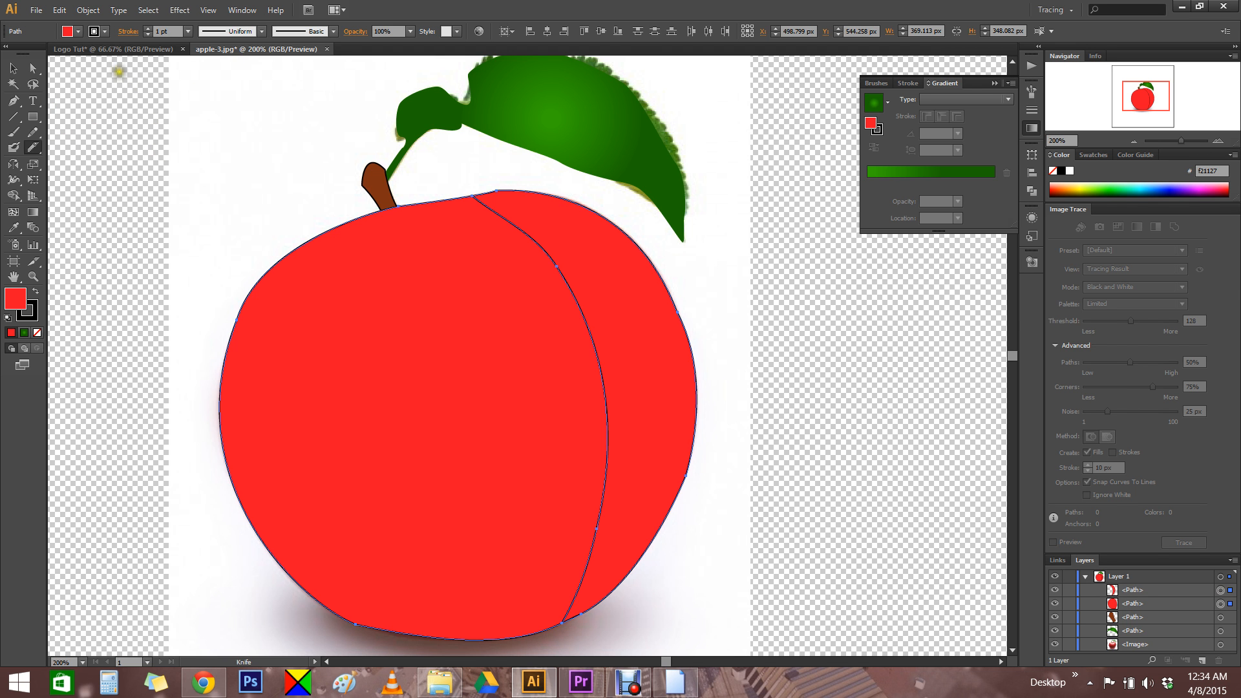
# Remove the stroke from both apple pieces
pyautogui.click(96, 32)
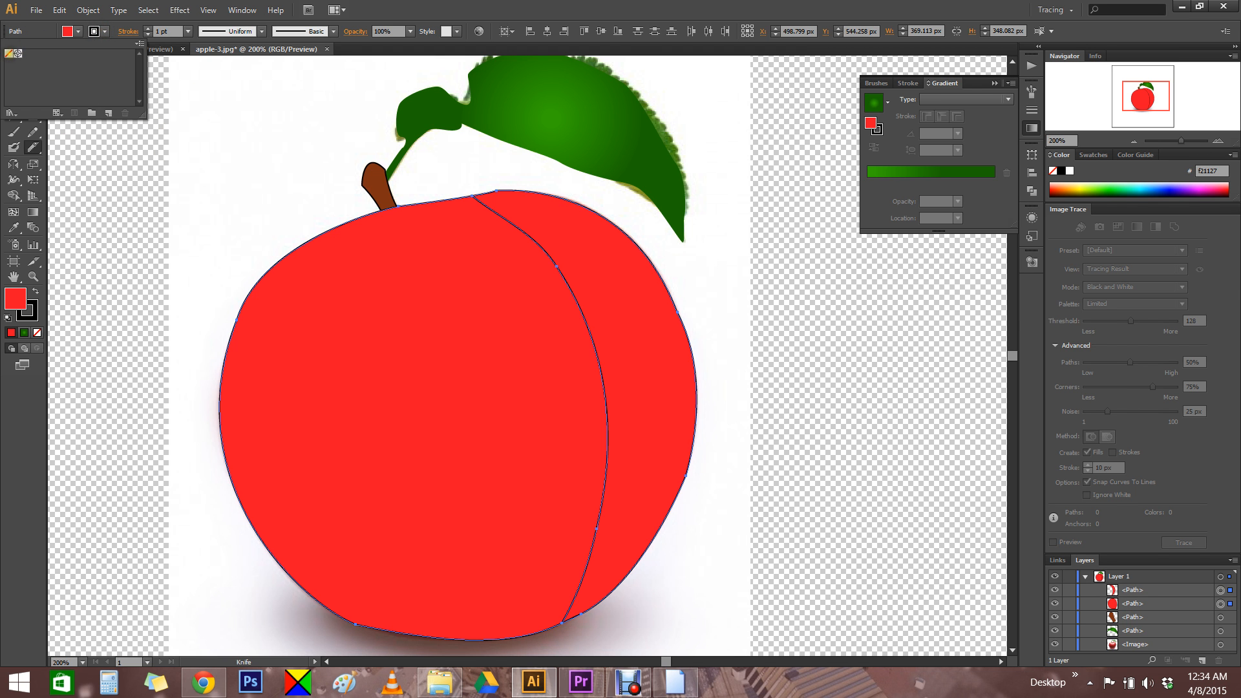
pyautogui.click(9, 53)
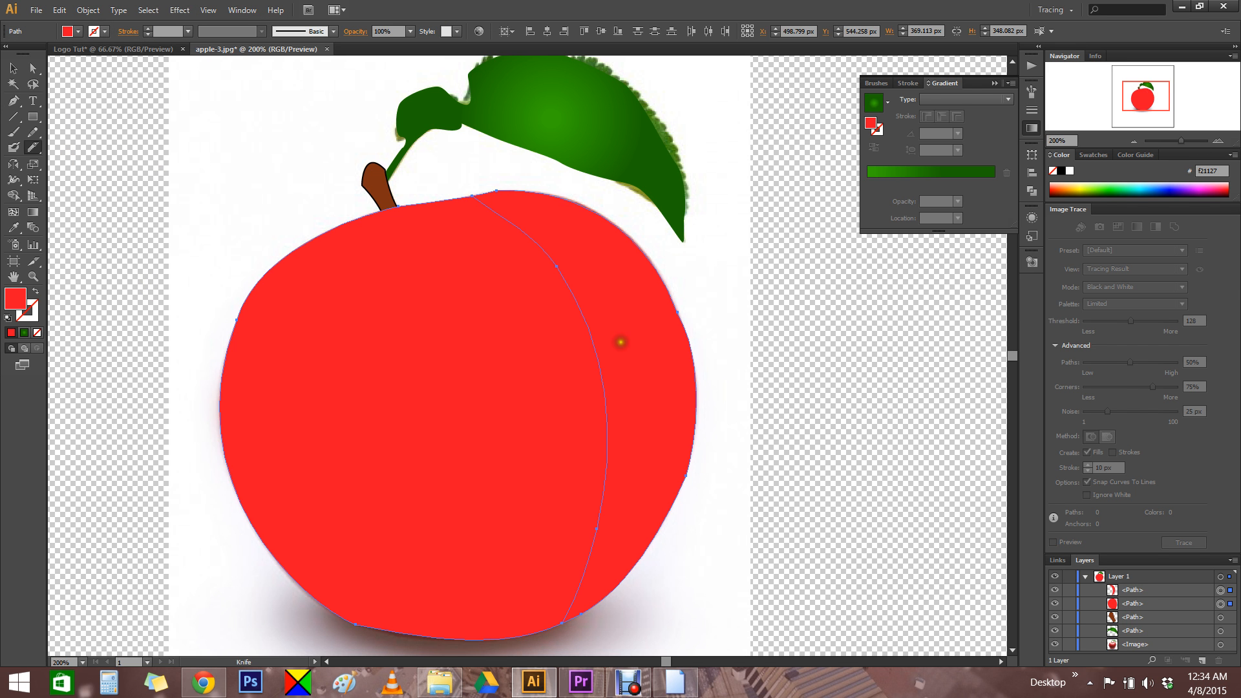
pyautogui.click(31, 73)
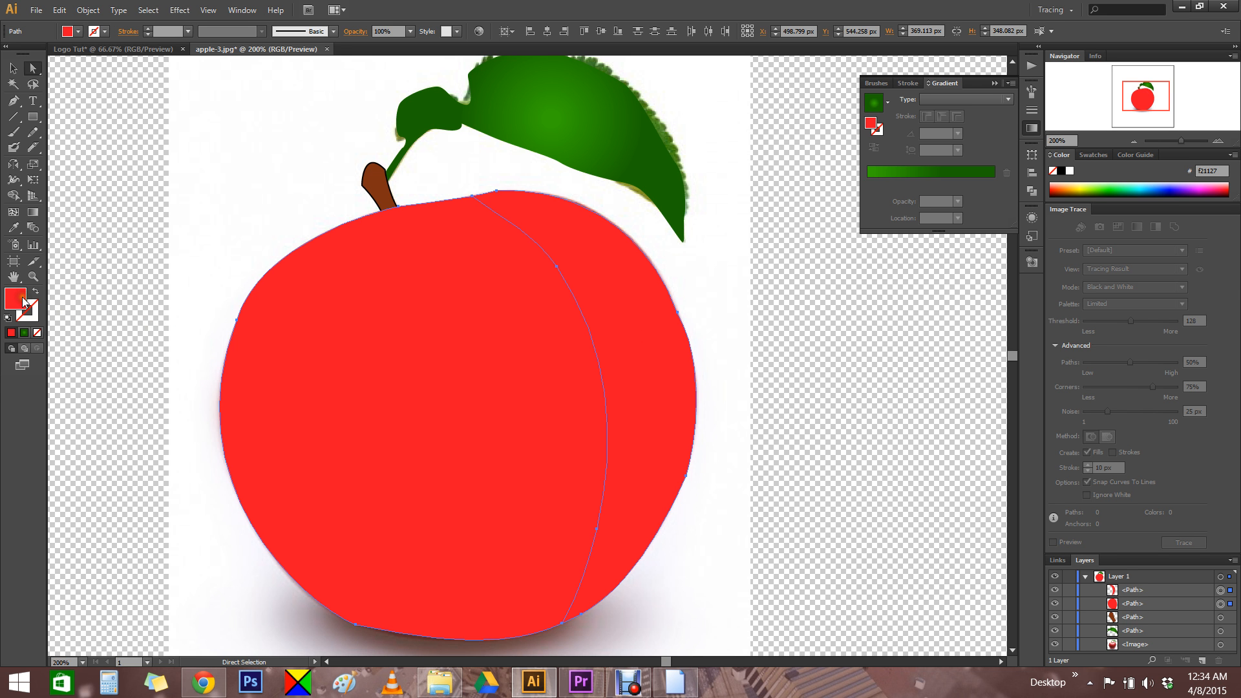
# Try several Knife cuts through the apple's right-hand piece, undoing each one
pyautogui.click(34, 149)
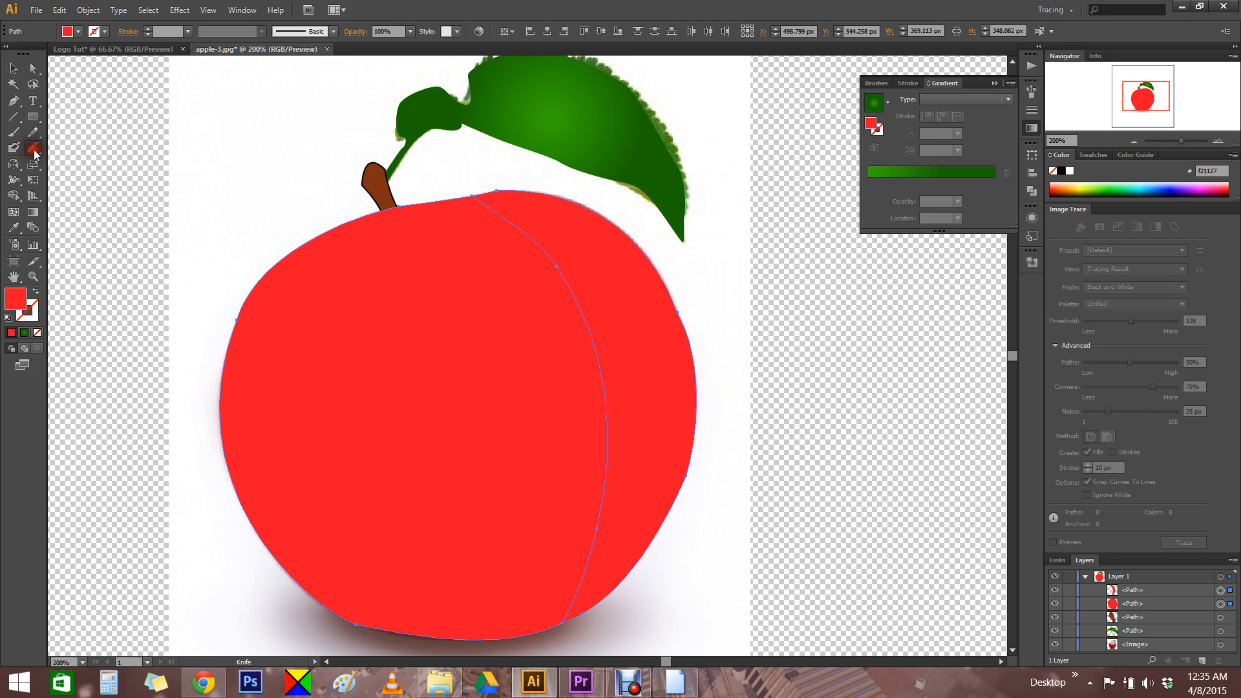
pyautogui.moveTo(543, 184)
pyautogui.mouseDown()
pyautogui.moveTo(614, 241)
pyautogui.moveTo(681, 343)
pyautogui.moveTo(700, 426)
pyautogui.moveTo(698, 506)
pyautogui.mouseUp()
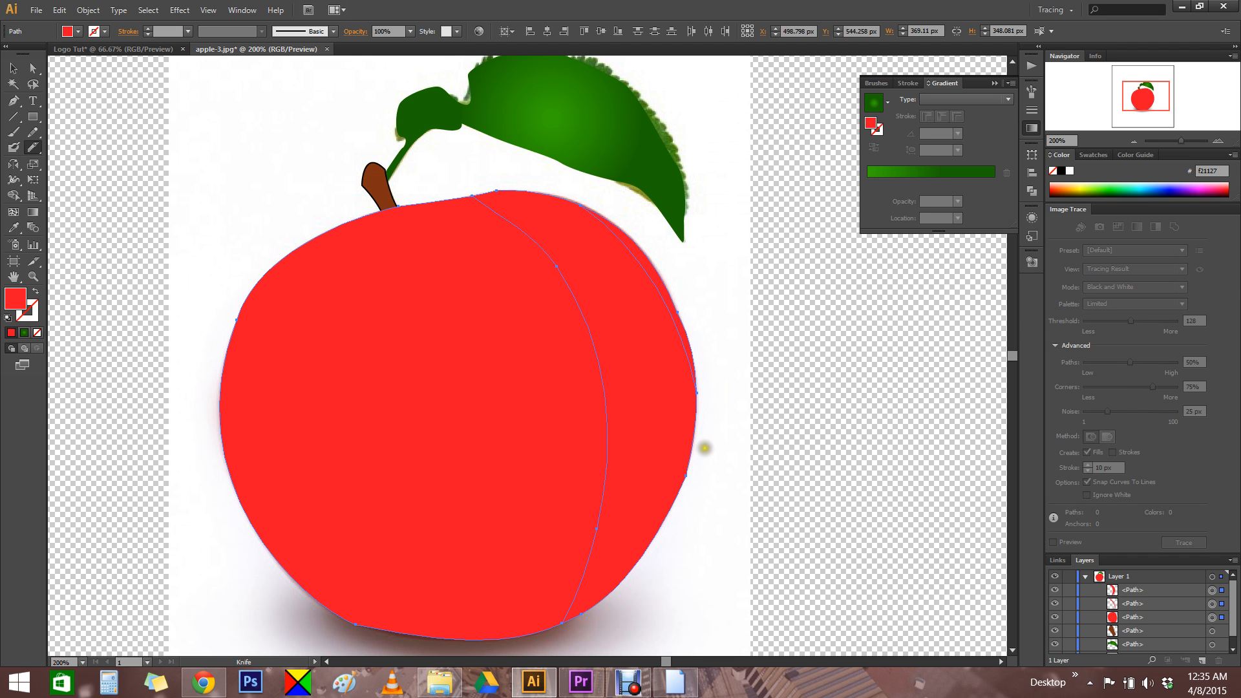
pyautogui.press('ctrl')
pyautogui.hotkey('ctrl', 'z')
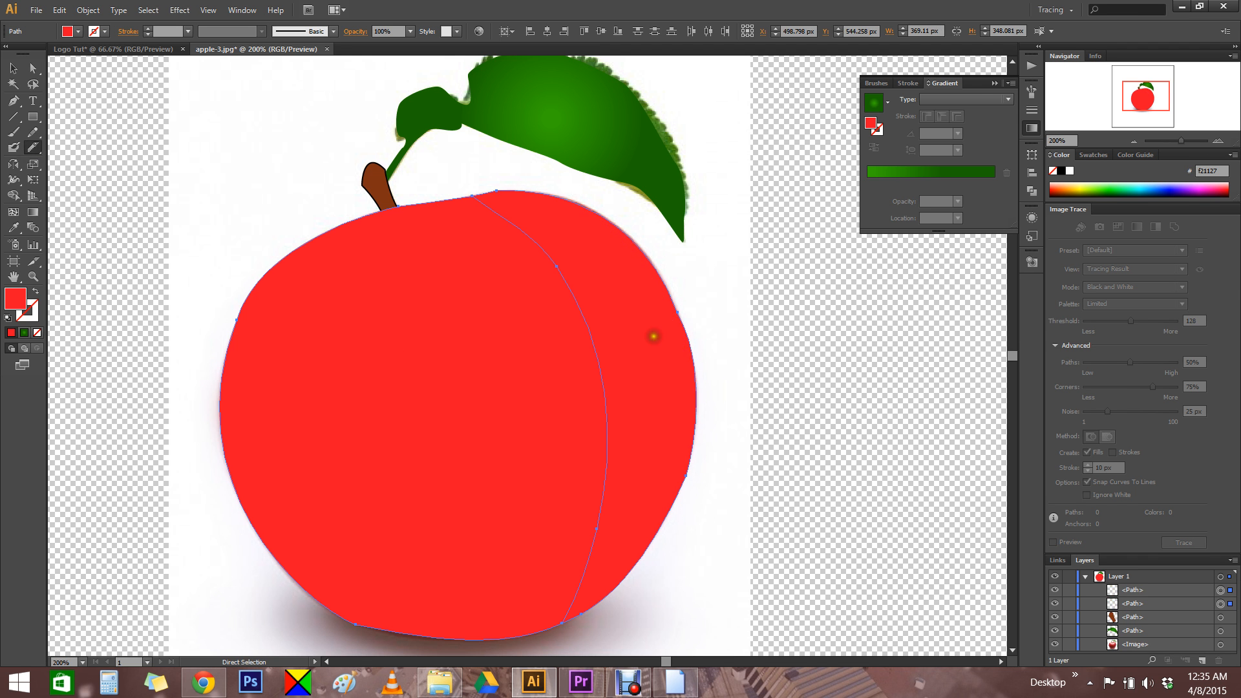
pyautogui.moveTo(530, 185)
pyautogui.mouseDown()
pyautogui.moveTo(596, 221)
pyautogui.moveTo(637, 300)
pyautogui.moveTo(654, 374)
pyautogui.moveTo(658, 476)
pyautogui.moveTo(614, 610)
pyautogui.mouseUp()
pyautogui.hotkey('ctrl', 'z')
pyautogui.moveTo(486, 177)
pyautogui.mouseDown()
pyautogui.moveTo(654, 274)
pyautogui.moveTo(717, 395)
pyautogui.moveTo(724, 481)
pyautogui.mouseUp()
pyautogui.hotkey('ctrl', 'z')
# Cut the apple's right-hand piece with the Knife tool along a second curve roughly parallel to the first cut
pyautogui.moveTo(534, 184)
pyautogui.mouseDown()
pyautogui.moveTo(609, 249)
pyautogui.moveTo(658, 351)
pyautogui.moveTo(657, 488)
pyautogui.moveTo(595, 621)
pyautogui.mouseUp()
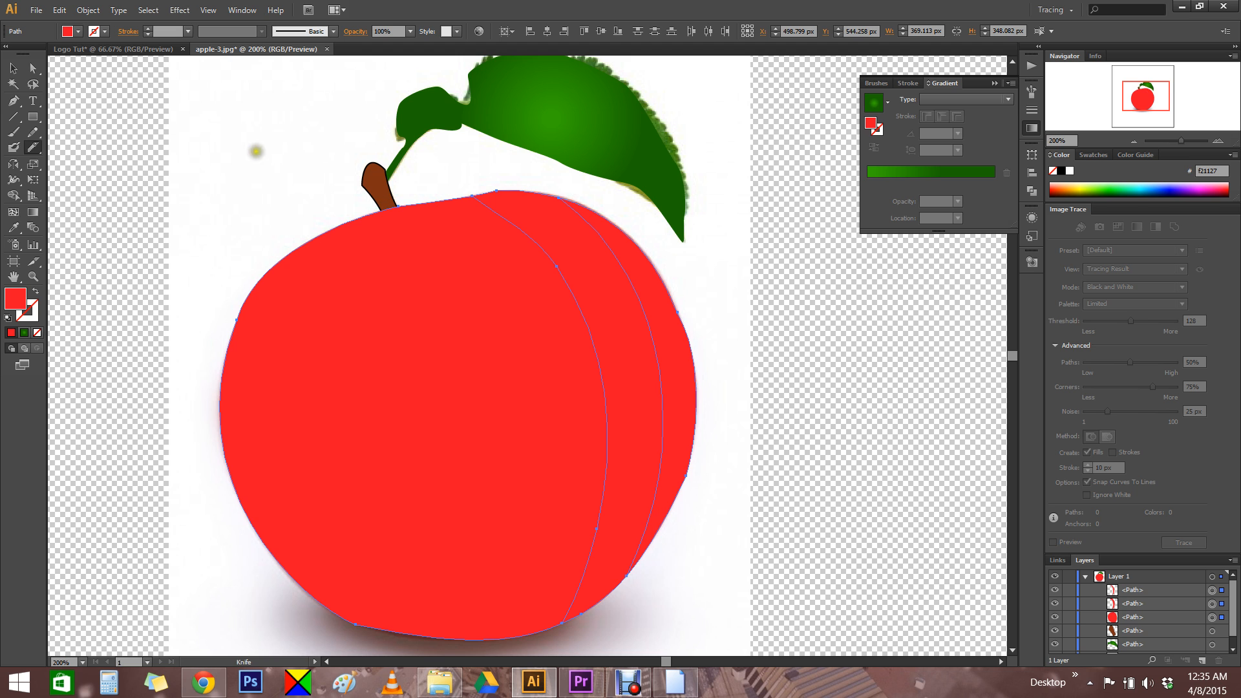
# Try to fill the apple's middle section with darker red c6102b, then undo the colour change
pyautogui.click(33, 67)
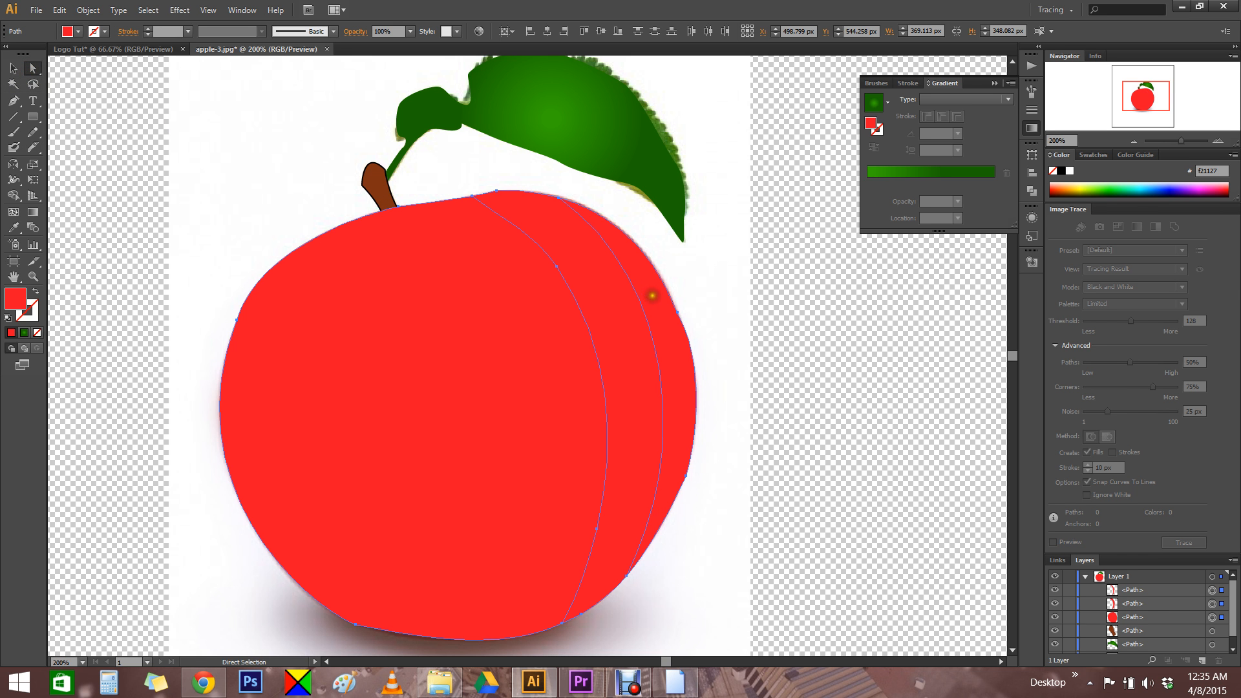
pyautogui.click(619, 294)
pyautogui.doubleClick(16, 298)
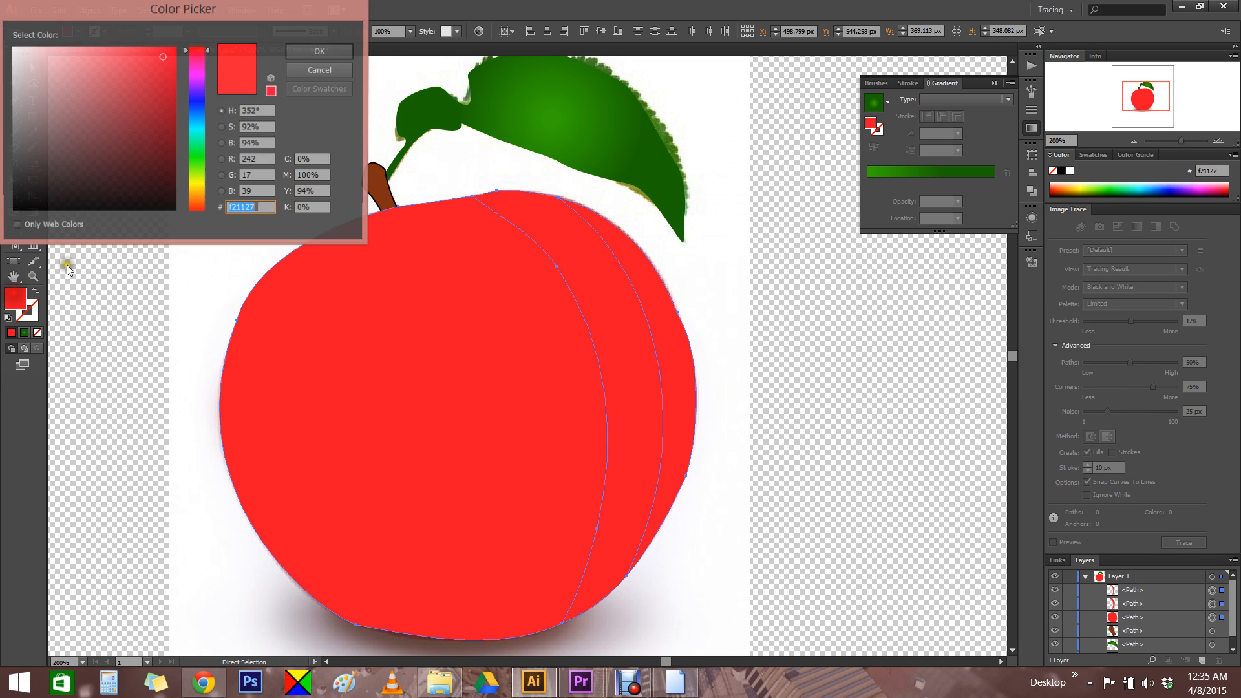
pyautogui.click(164, 82)
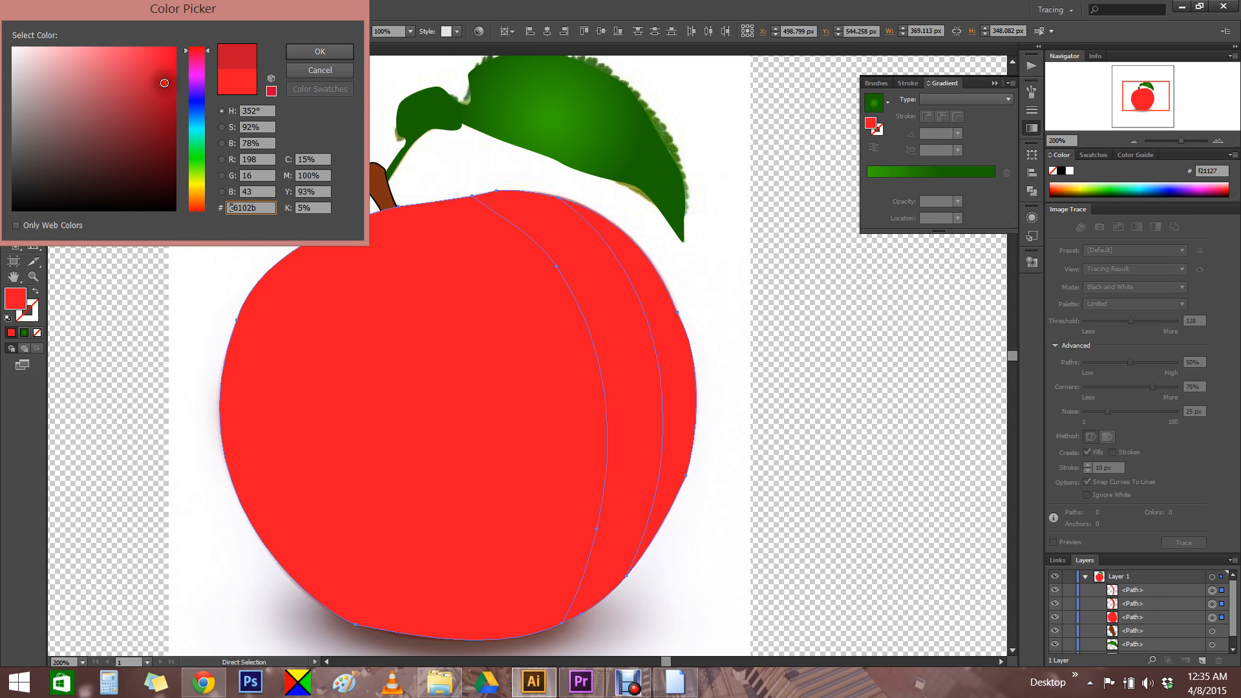
pyautogui.click(320, 51)
pyautogui.hotkey('ctrl', 'z')
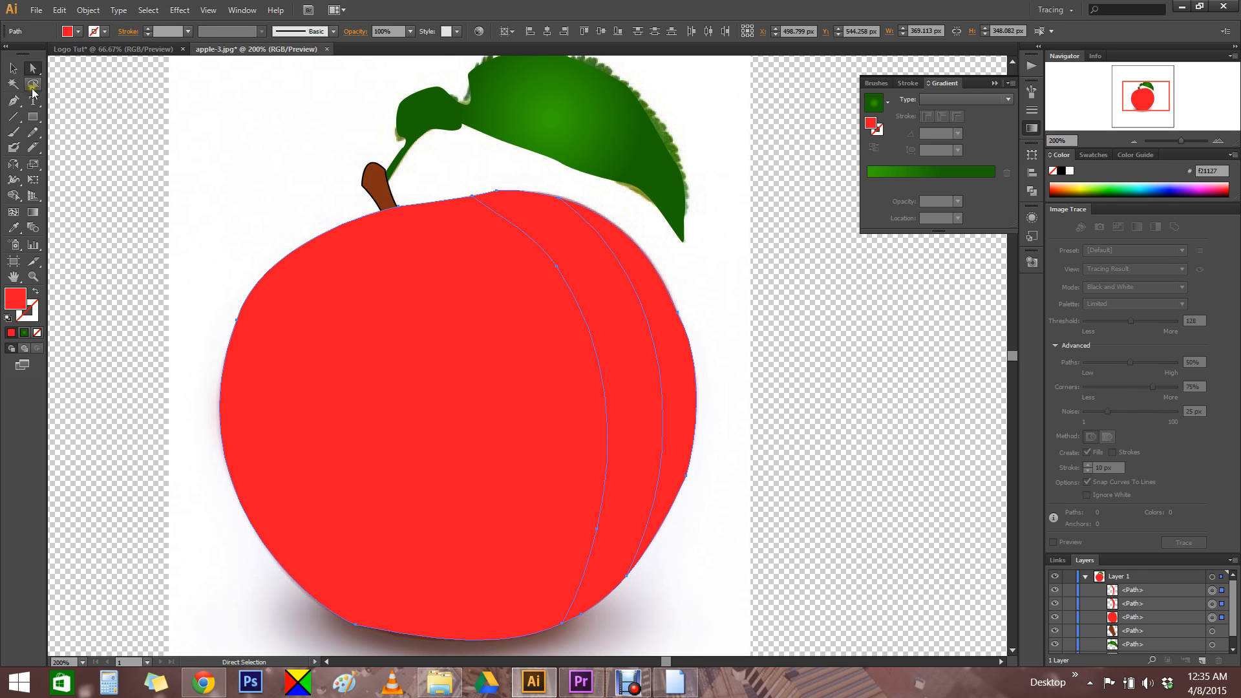
# Select only the apple's middle section and fill it with darker red cc112c
pyautogui.click(280, 111)
pyautogui.click(590, 292)
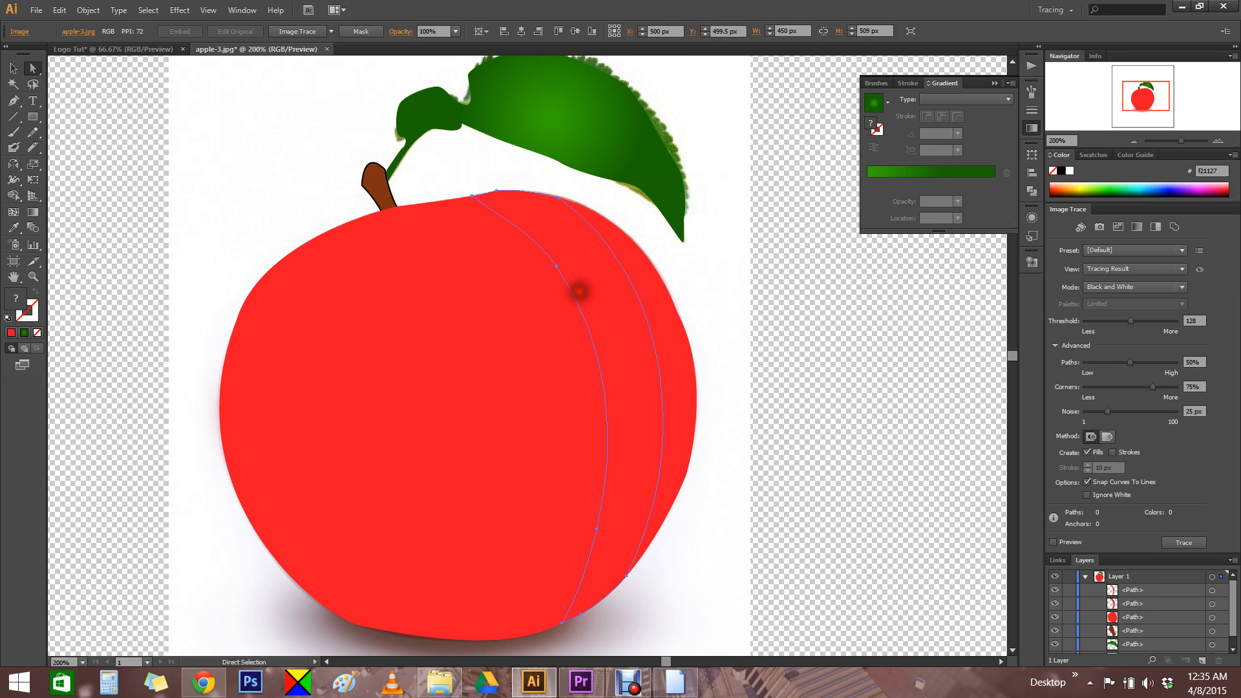
pyautogui.doubleClick(19, 299)
pyautogui.click(164, 77)
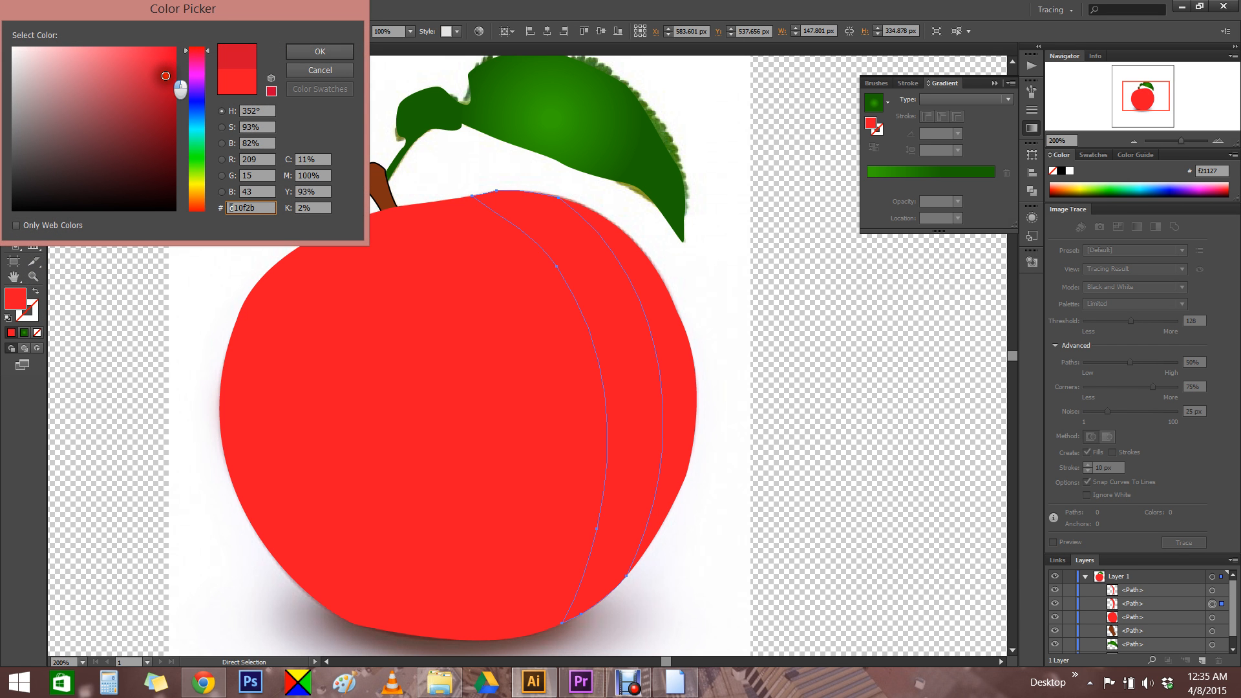
pyautogui.click(304, 49)
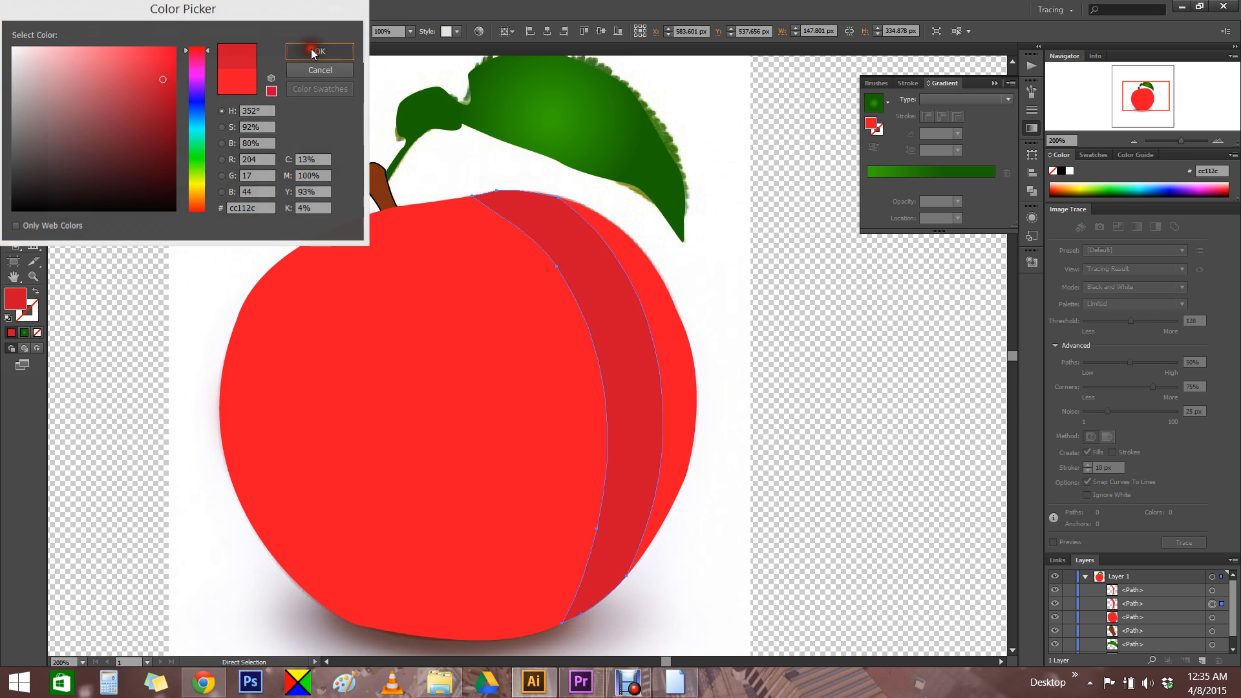
# Fill the apple's rightmost section with dark red 8c0c1e and show the artwork at 100%
pyautogui.click(649, 283)
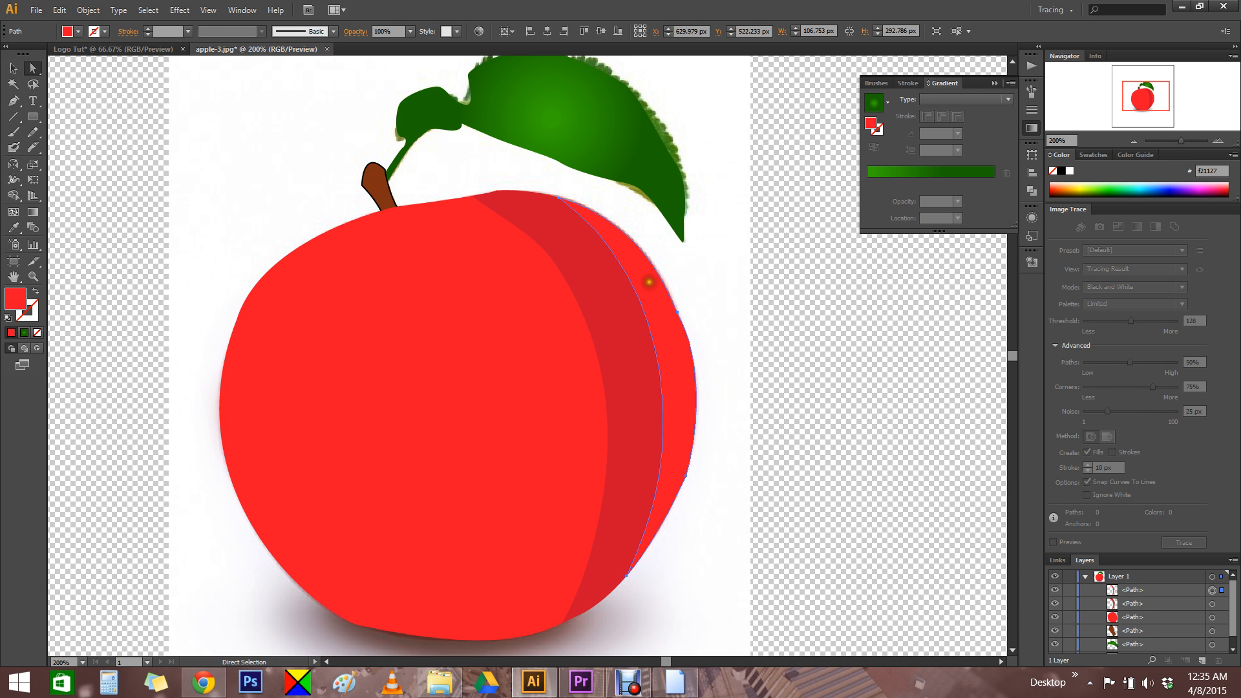
pyautogui.doubleClick(16, 299)
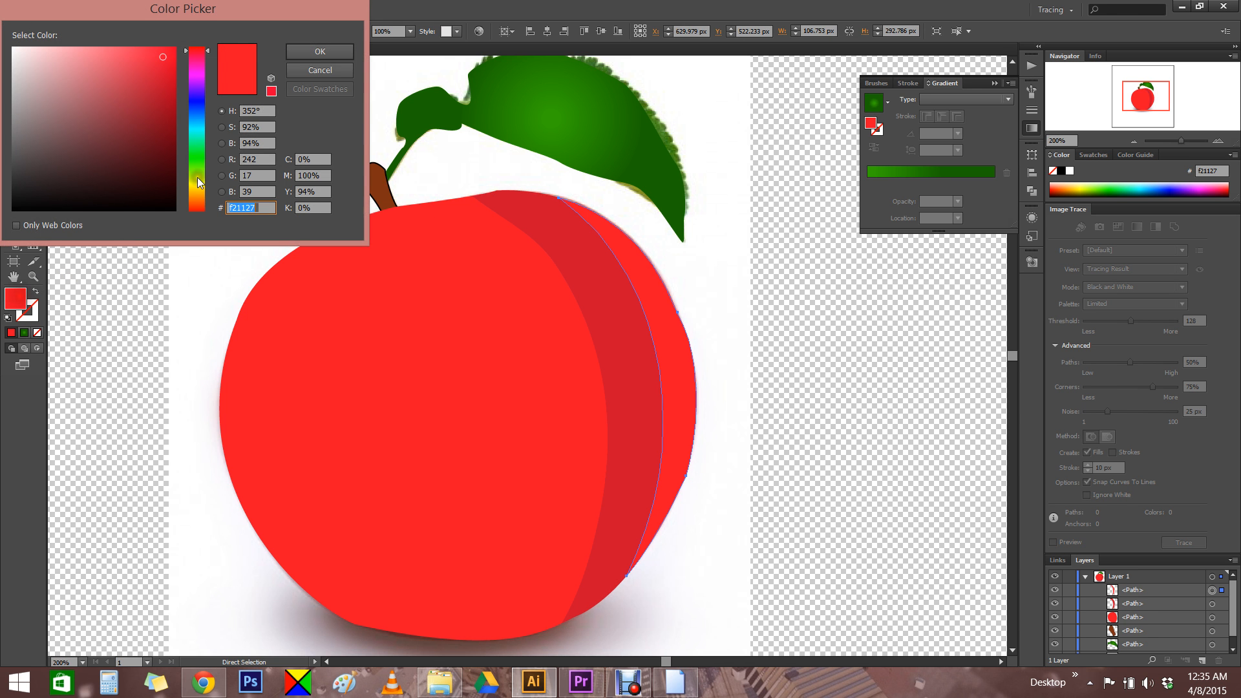
pyautogui.click(162, 121)
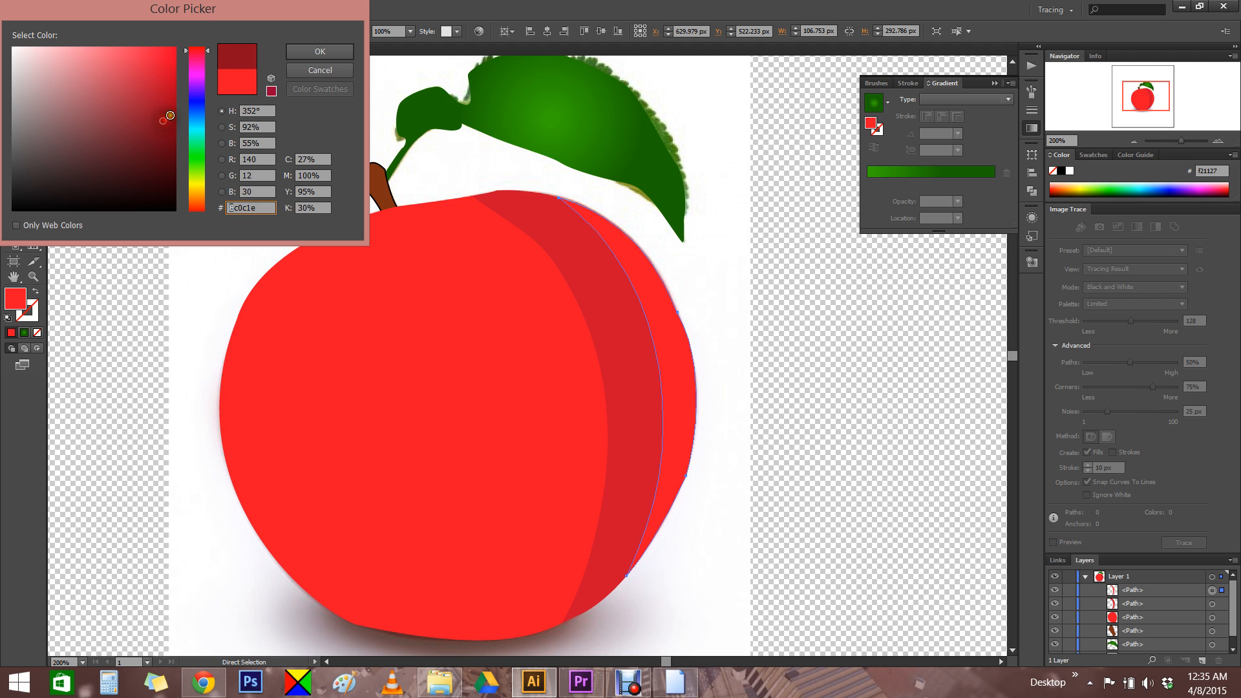
pyautogui.click(318, 51)
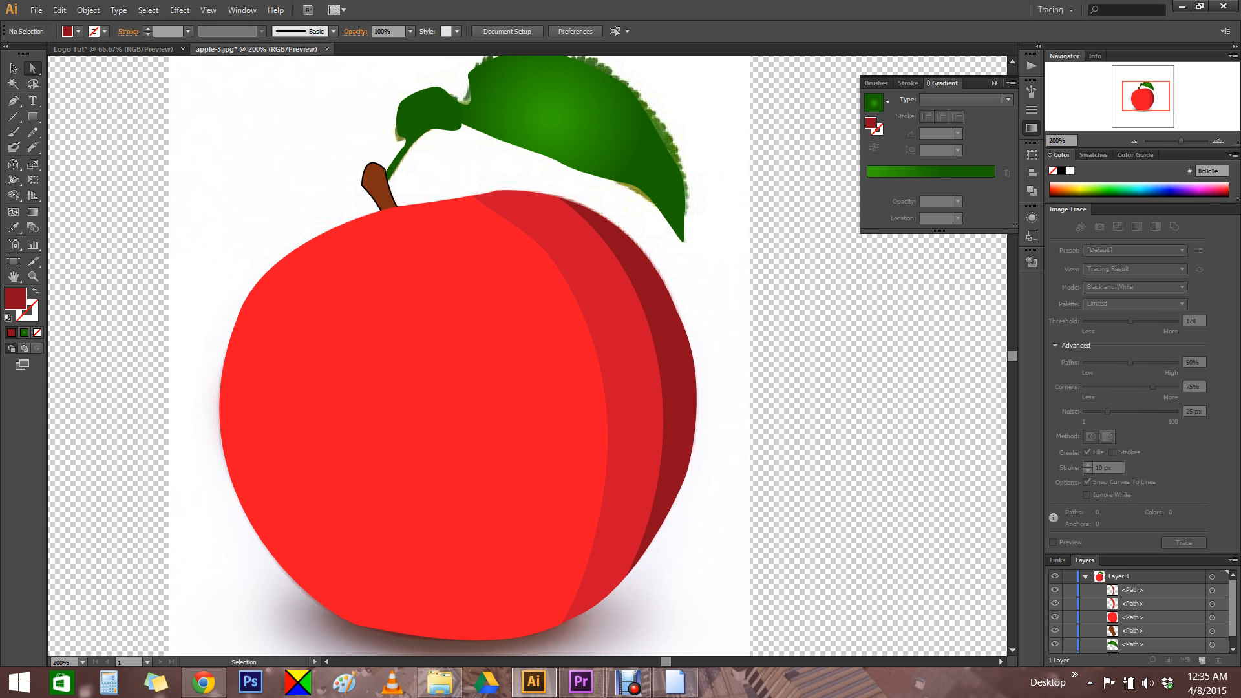
pyautogui.hotkey('ctrl', '1')
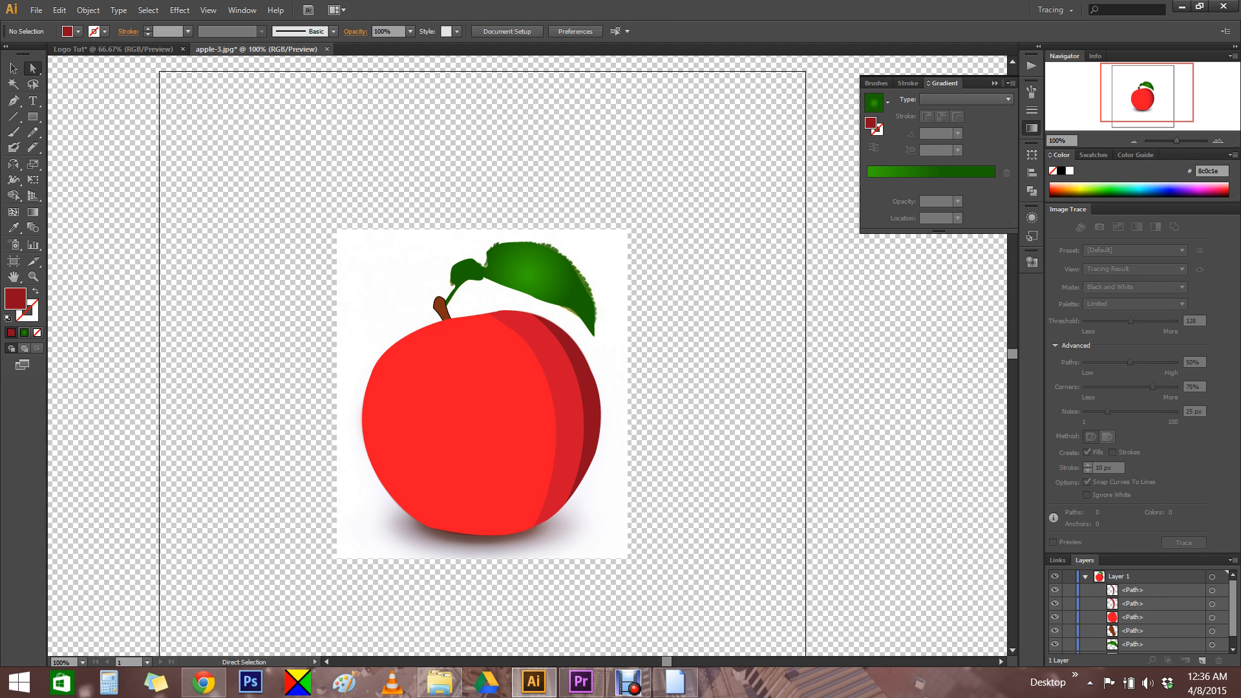
# Collapse Layer 1's contents and move the original apple photo from behind the vector apple to the empty space on its right
pyautogui.scroll(-1, 1158, 619)
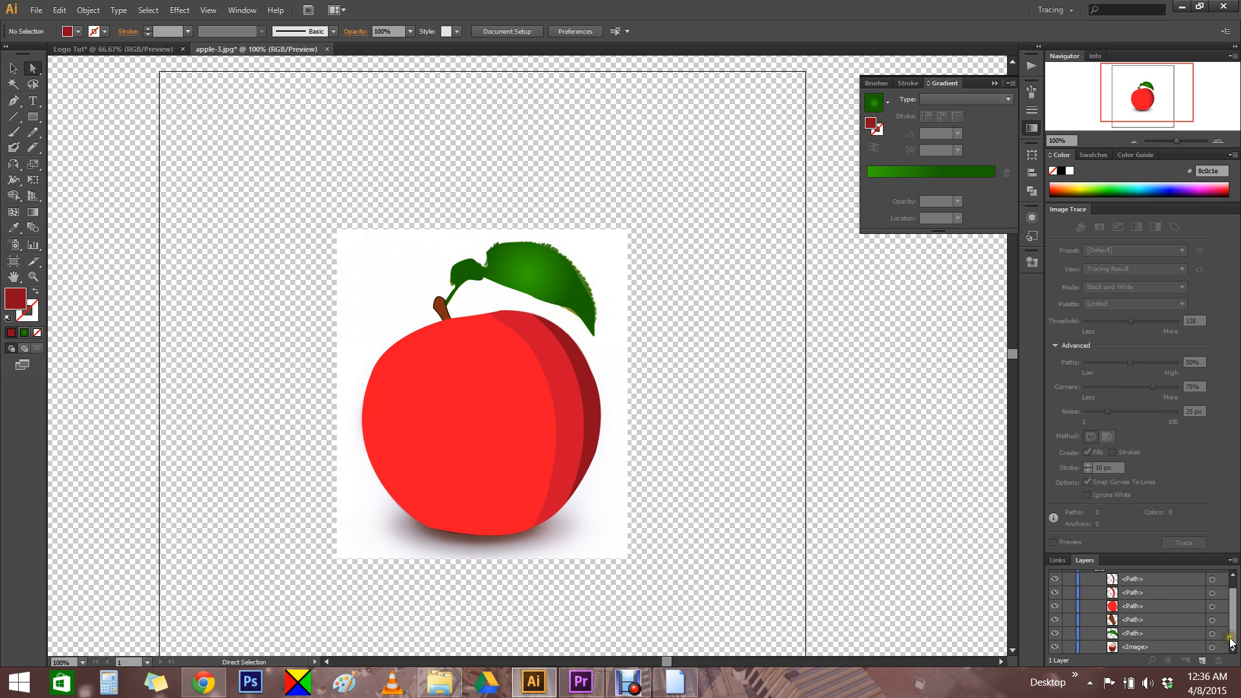
pyautogui.scroll(1, 1209, 590)
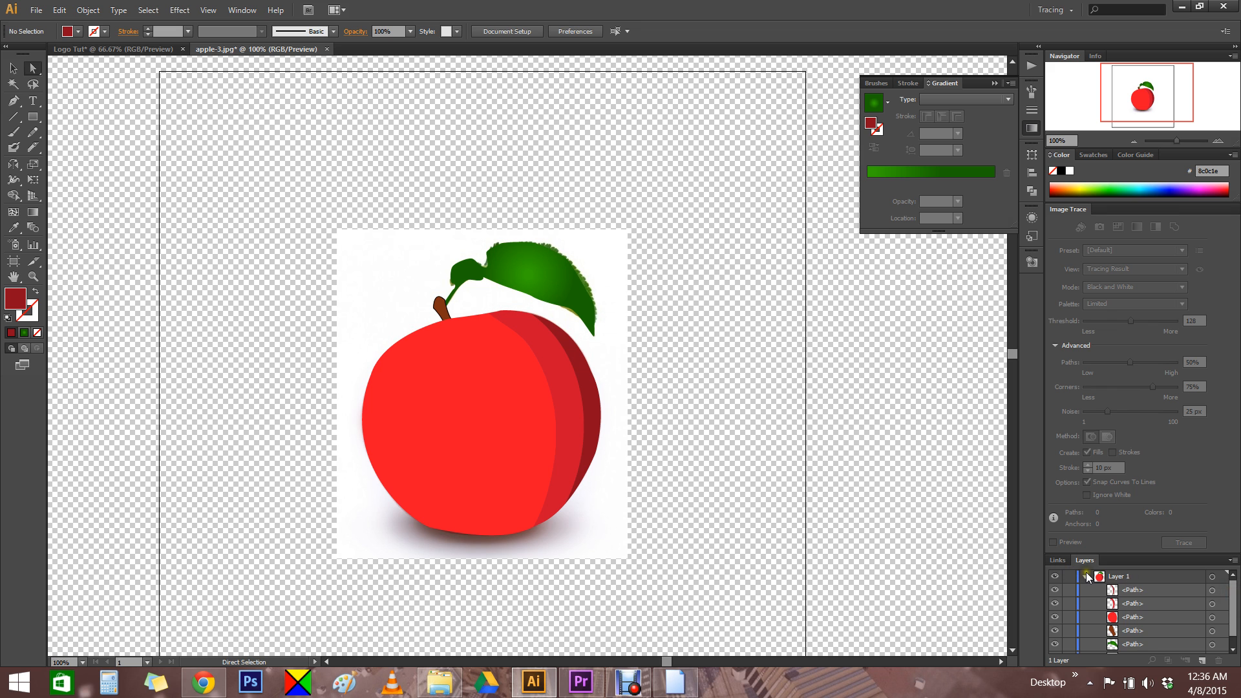
pyautogui.click(1085, 576)
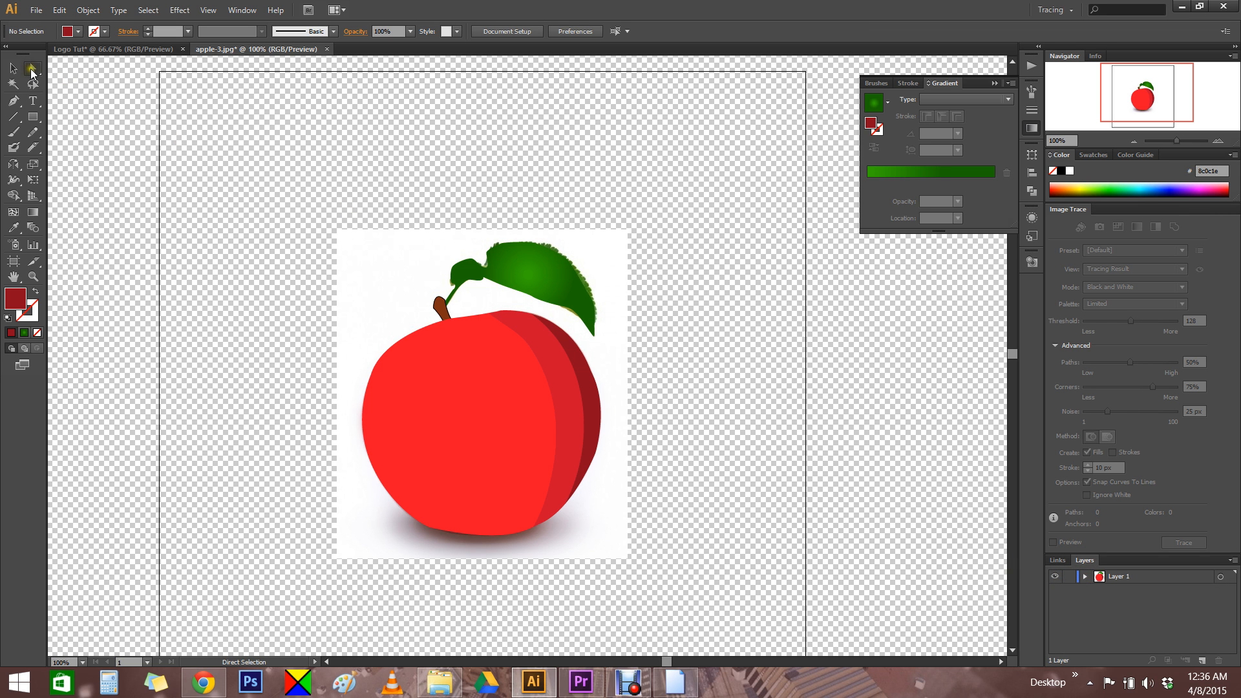
pyautogui.moveTo(368, 261)
pyautogui.mouseDown()
pyautogui.moveTo(363, 239)
pyautogui.moveTo(742, 153)
pyautogui.moveTo(838, 282)
pyautogui.mouseUp()
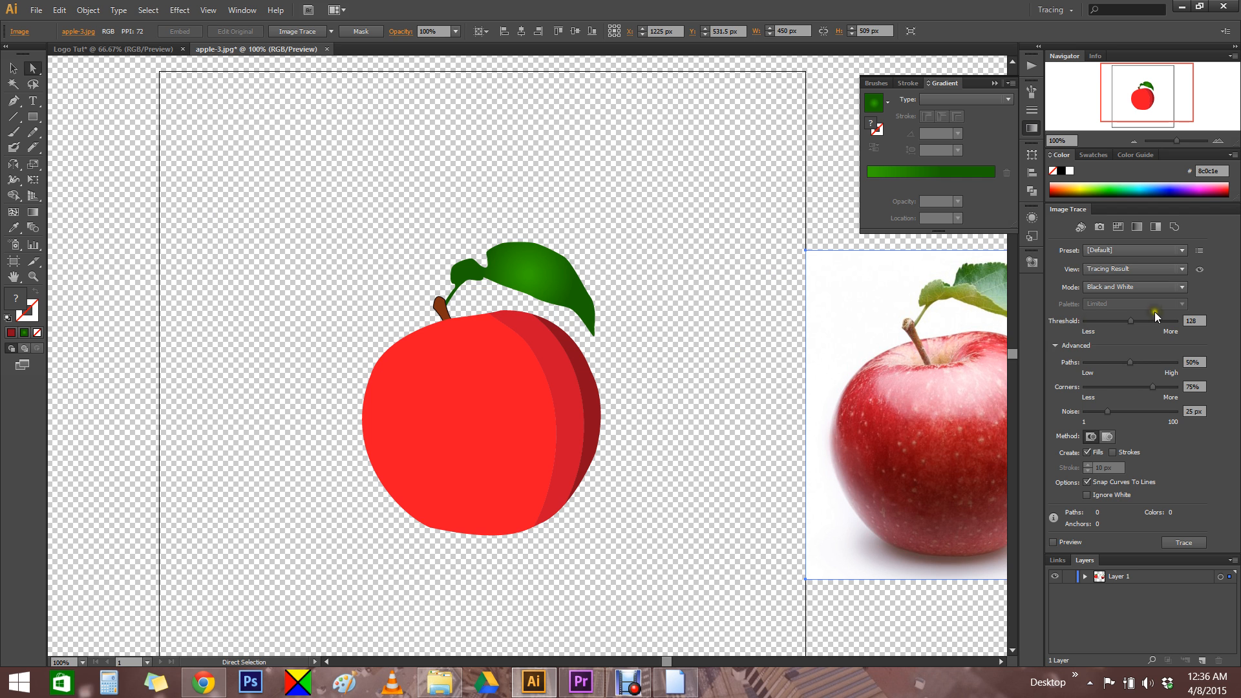
pyautogui.moveTo(922, 408); pyautogui.dragTo(850, 386)
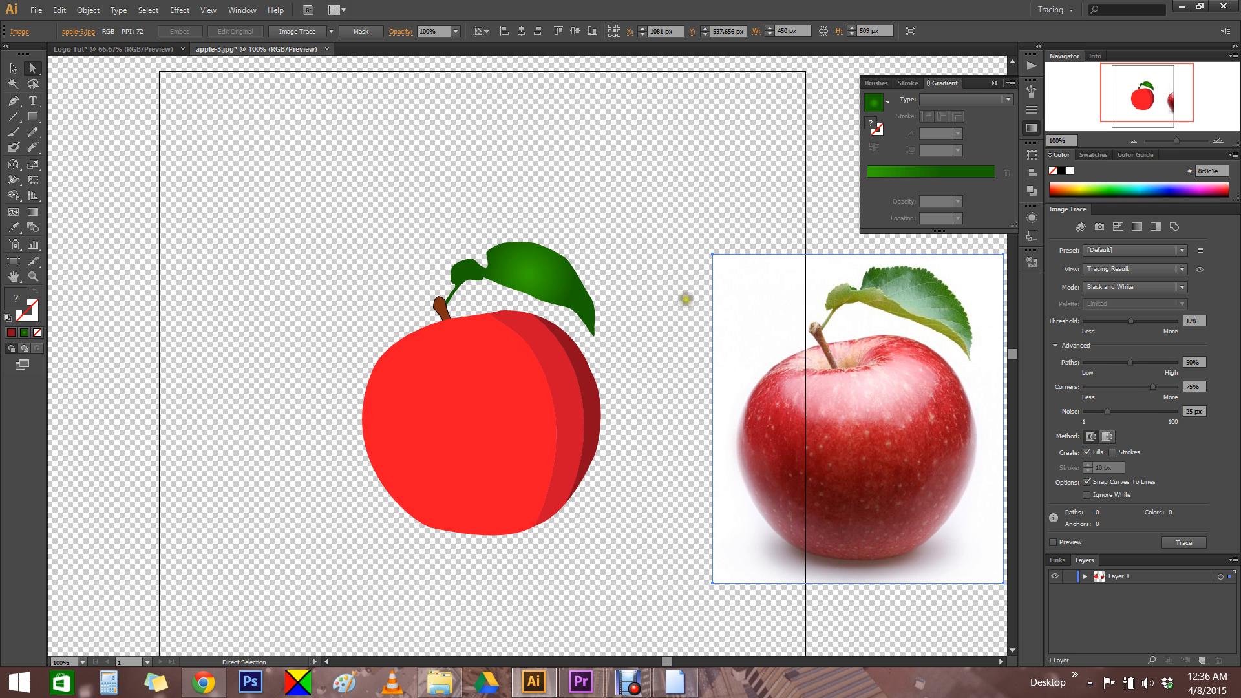
pyautogui.click(627, 681)
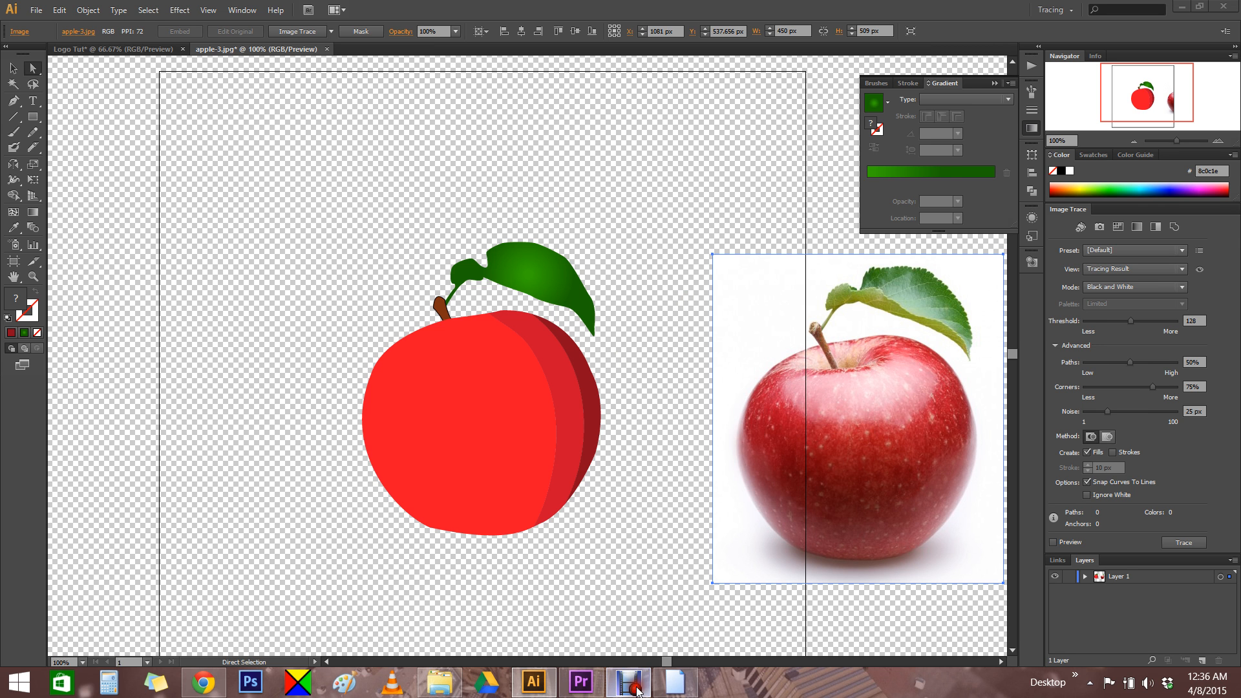